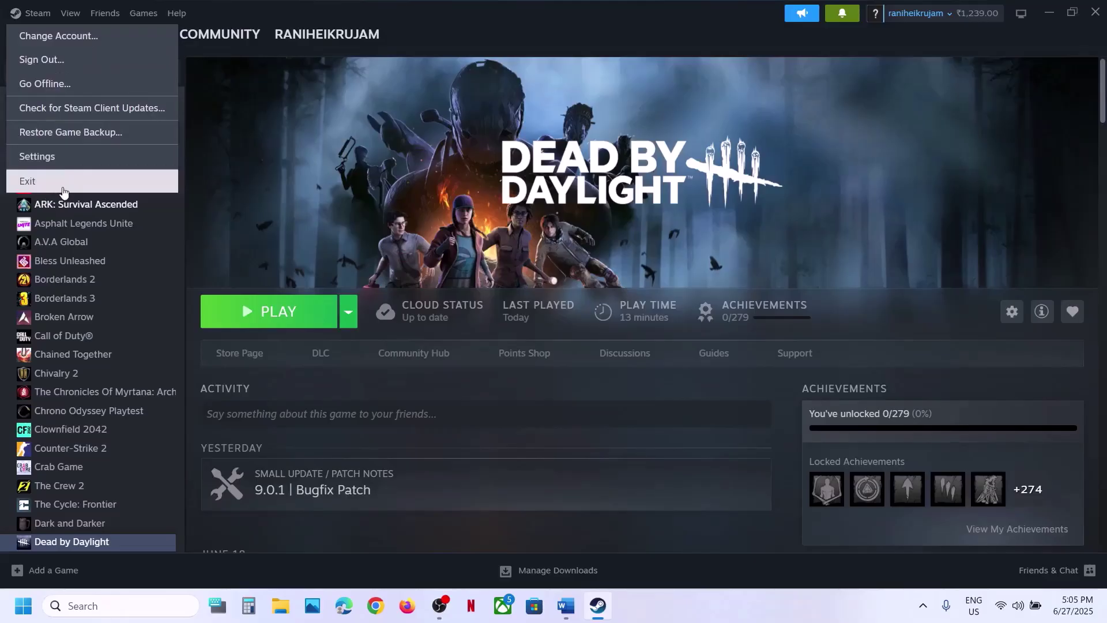
Look up the Restart option among the Windows power options without restarting the PC
{"action": "left_click", "coordinate": [374, 219]}
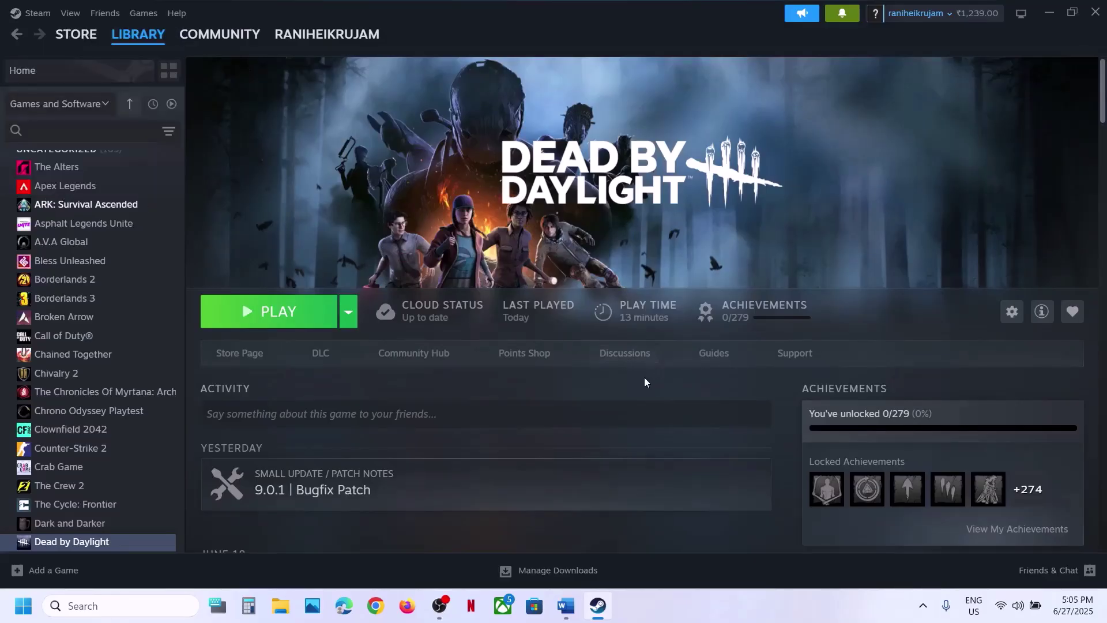
{"action": "left_click", "coordinate": [24, 607]}
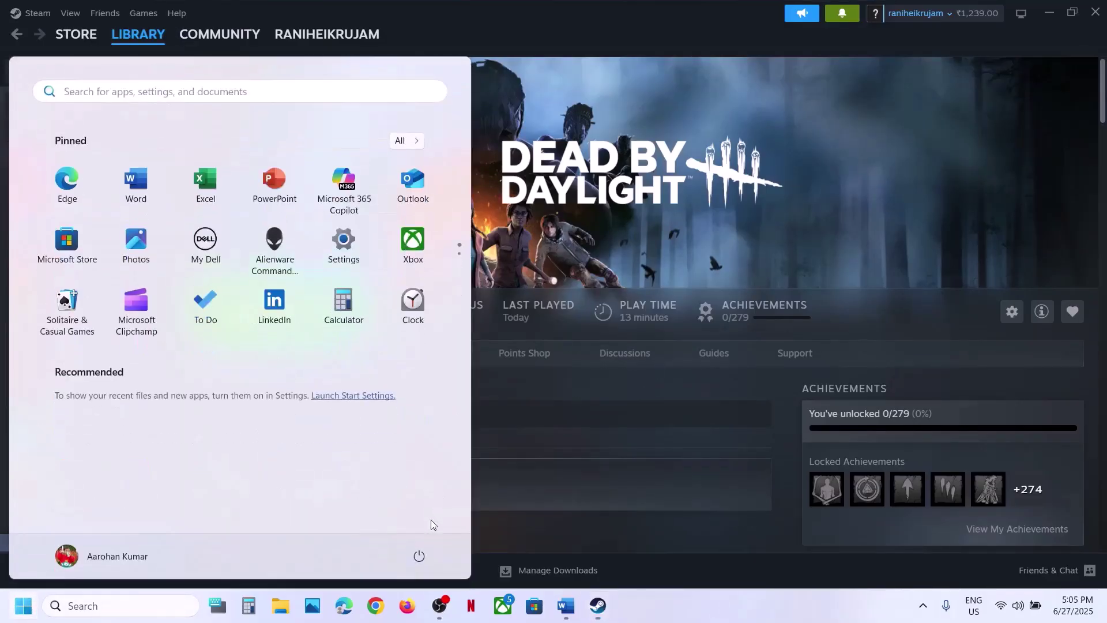
{"action": "left_click", "coordinate": [421, 556]}
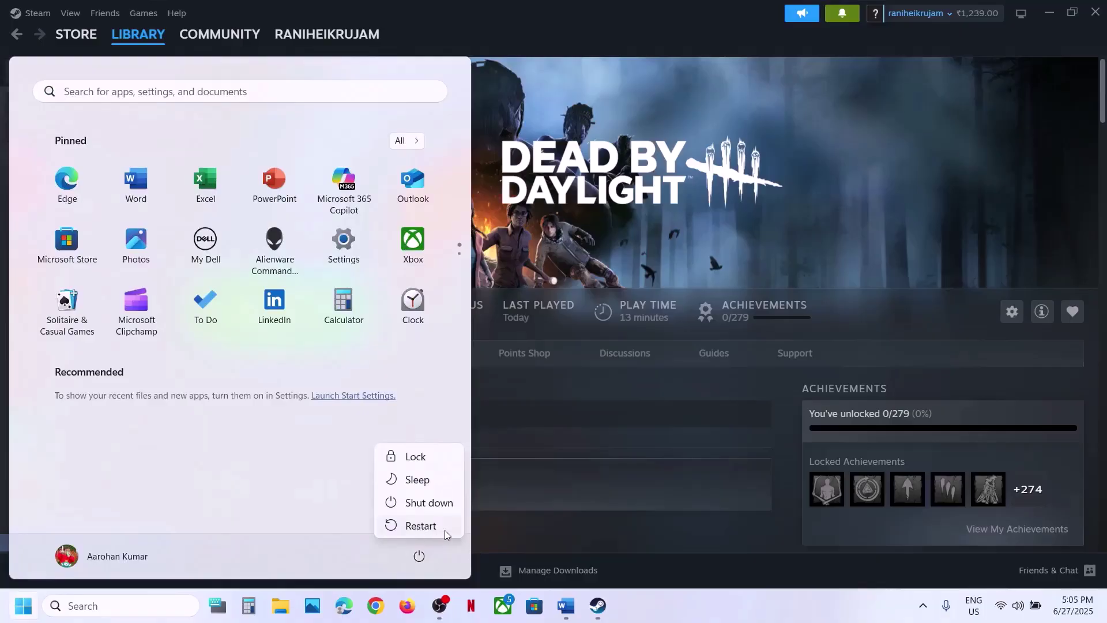
{"action": "left_click", "coordinate": [616, 219]}
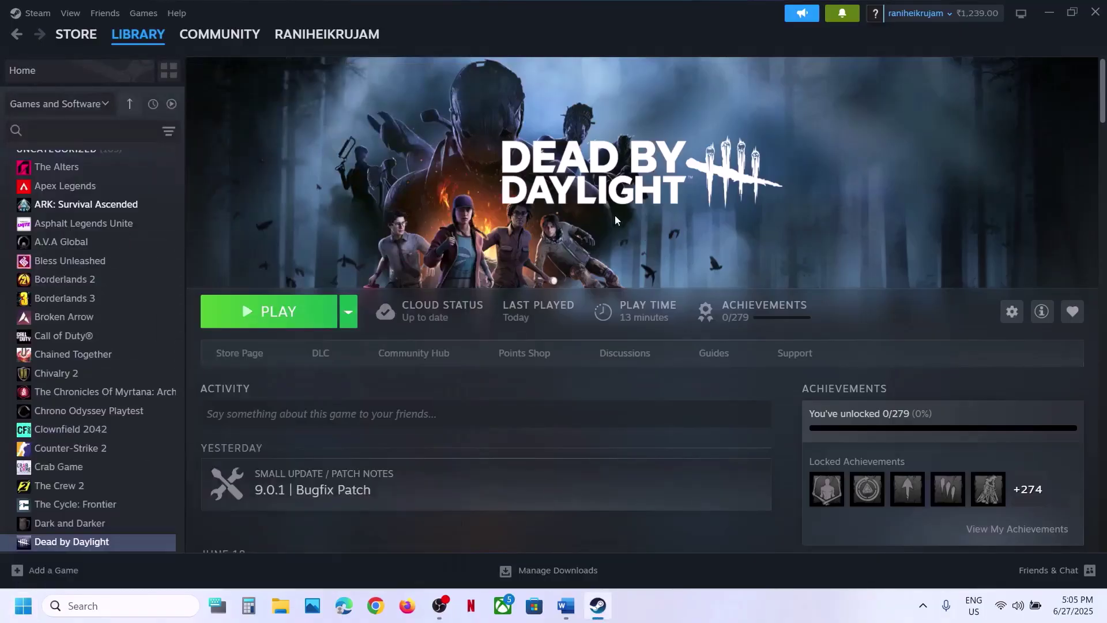
Switch to the Word document and read the first two troubleshooting steps, including the launch option commands
{"action": "left_click", "coordinate": [566, 605]}
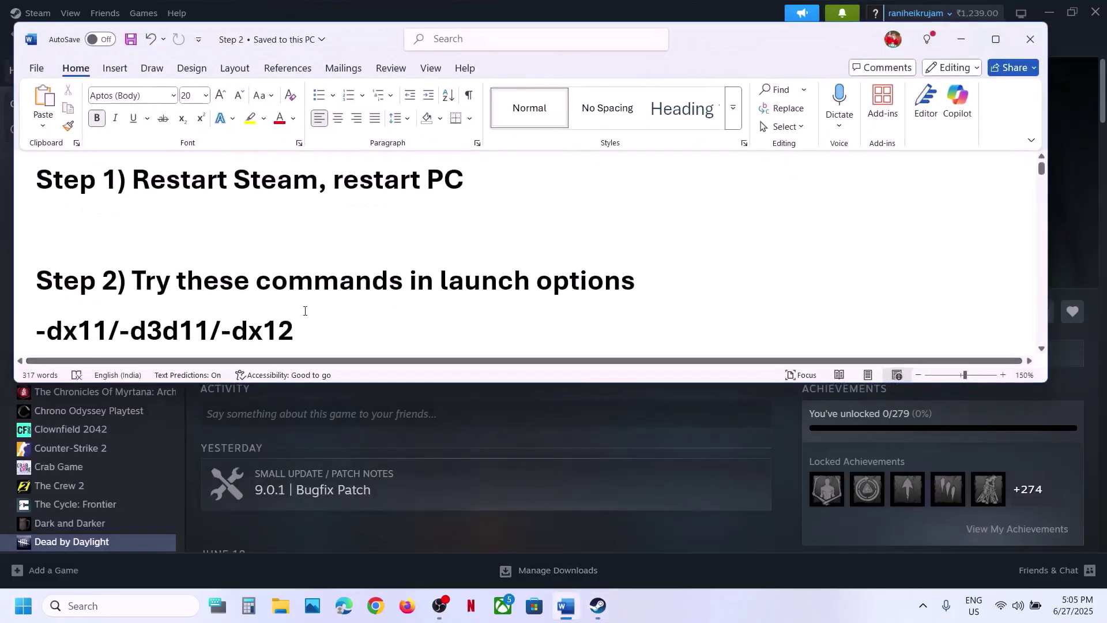
{"action": "scroll", "coordinate": [305, 311], "scroll_direction": "down", "scroll_amount": 1}
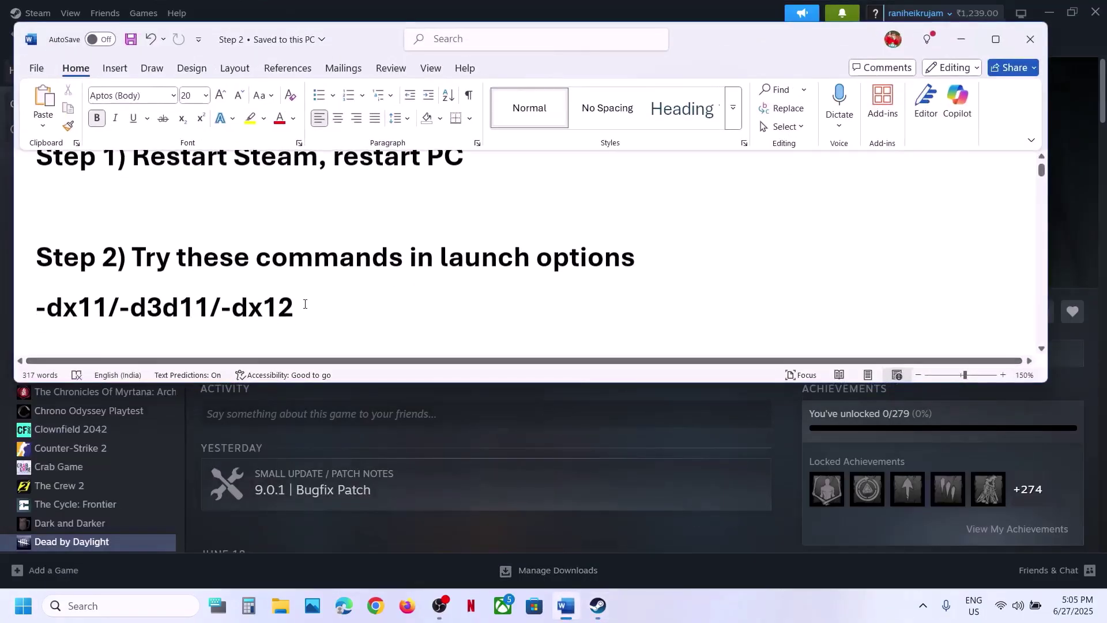
{"action": "left_click", "coordinate": [967, 46]}
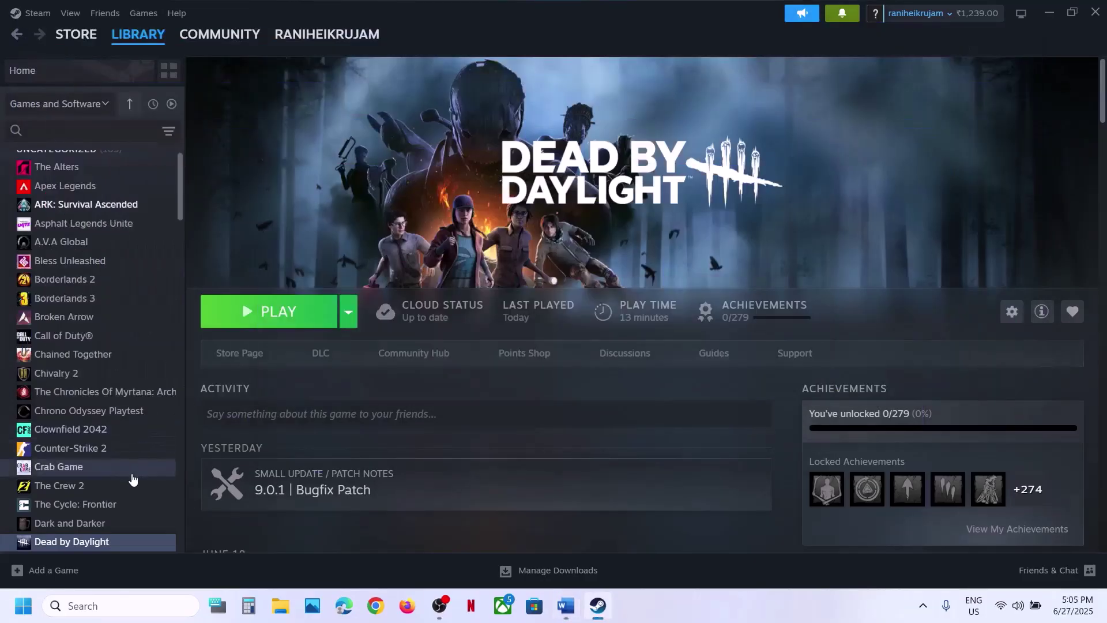
Open Dead by Daylight's properties in the Steam library, check the -dx11 launch option and close them
{"action": "scroll", "coordinate": [132, 473], "scroll_direction": "down", "scroll_amount": 2}
{"action": "right_click", "coordinate": [90, 428]}
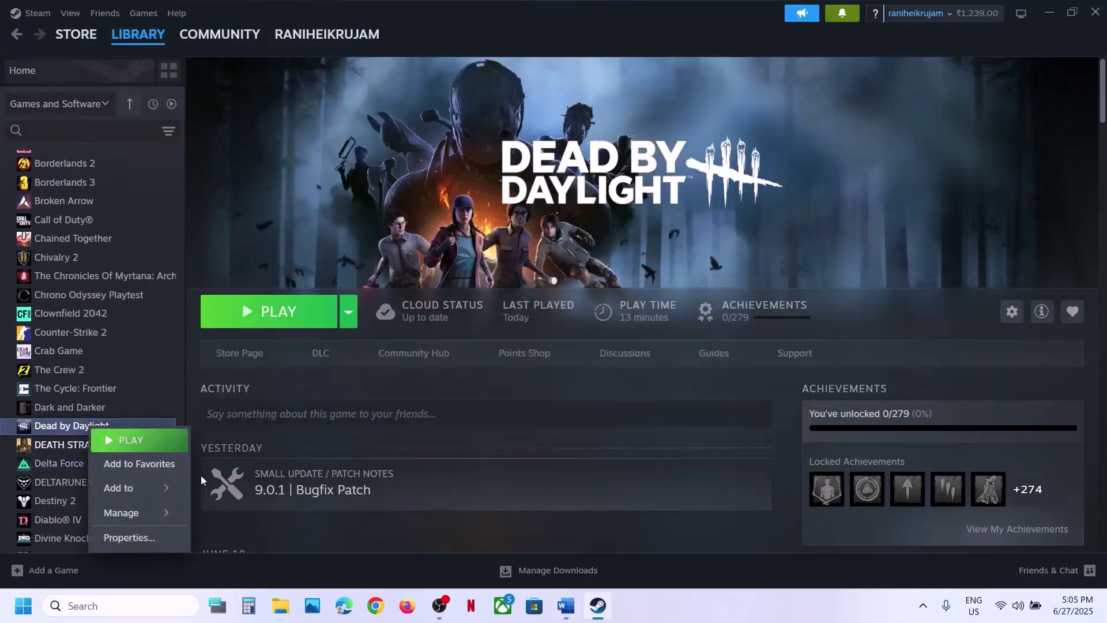
{"action": "left_click", "coordinate": [139, 539]}
{"action": "left_click", "coordinate": [467, 345]}
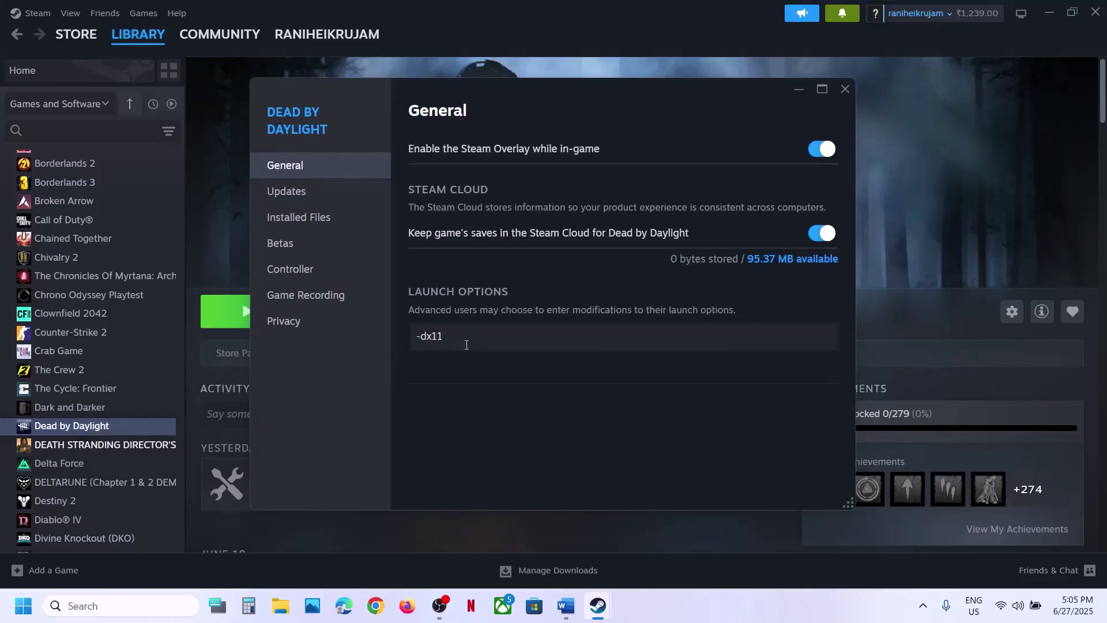
{"action": "left_click", "coordinate": [847, 88]}
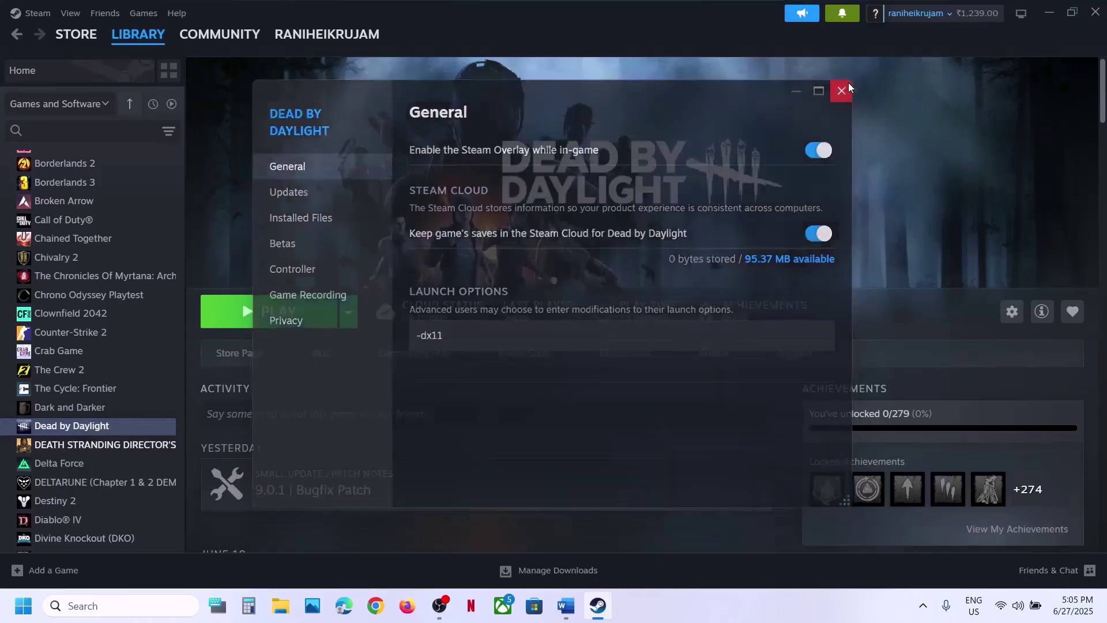
Reopen Dead by Daylight's properties and set its launch options to -d3d11
{"action": "right_click", "coordinate": [113, 429]}
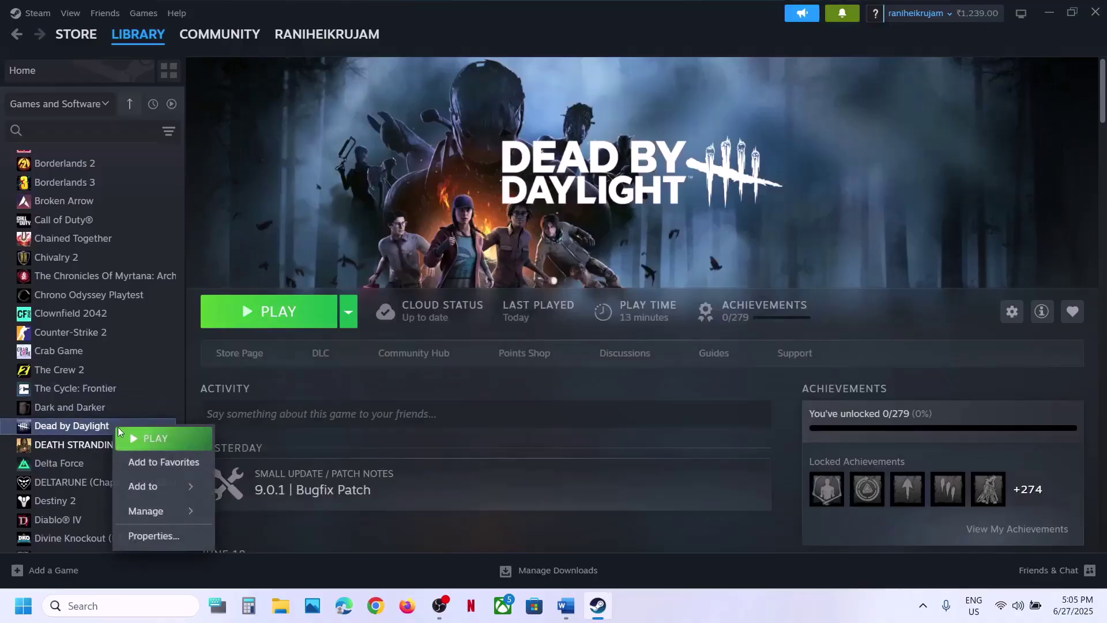
{"action": "left_click", "coordinate": [144, 536]}
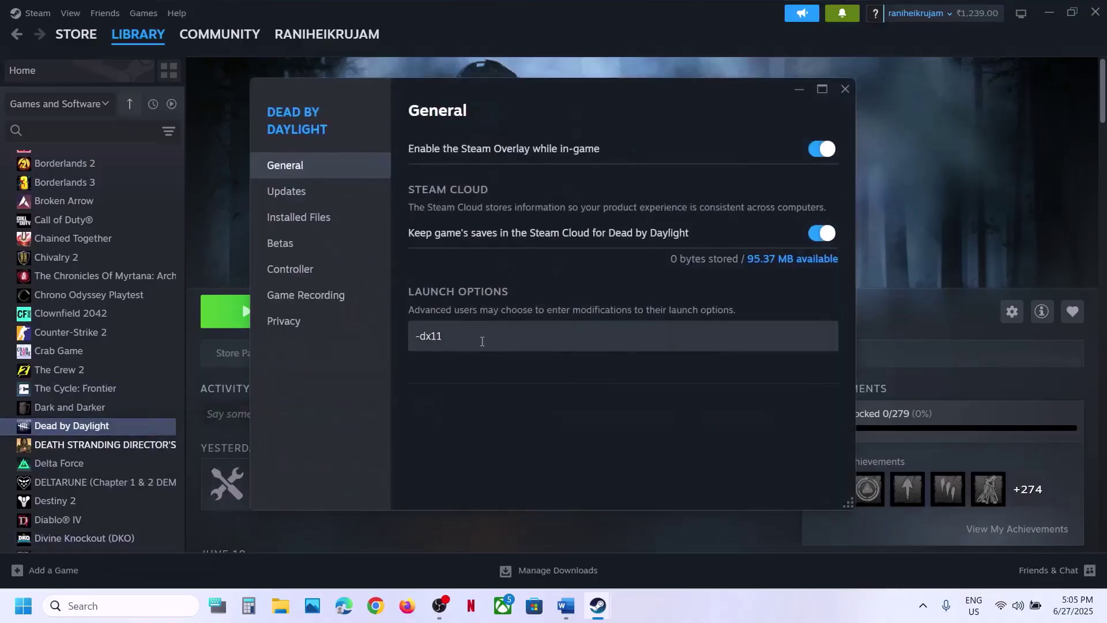
{"action": "left_click_drag", "start_coordinate": [483, 338], "coordinate": [408, 340]}
{"action": "type", "text": "-d3"}
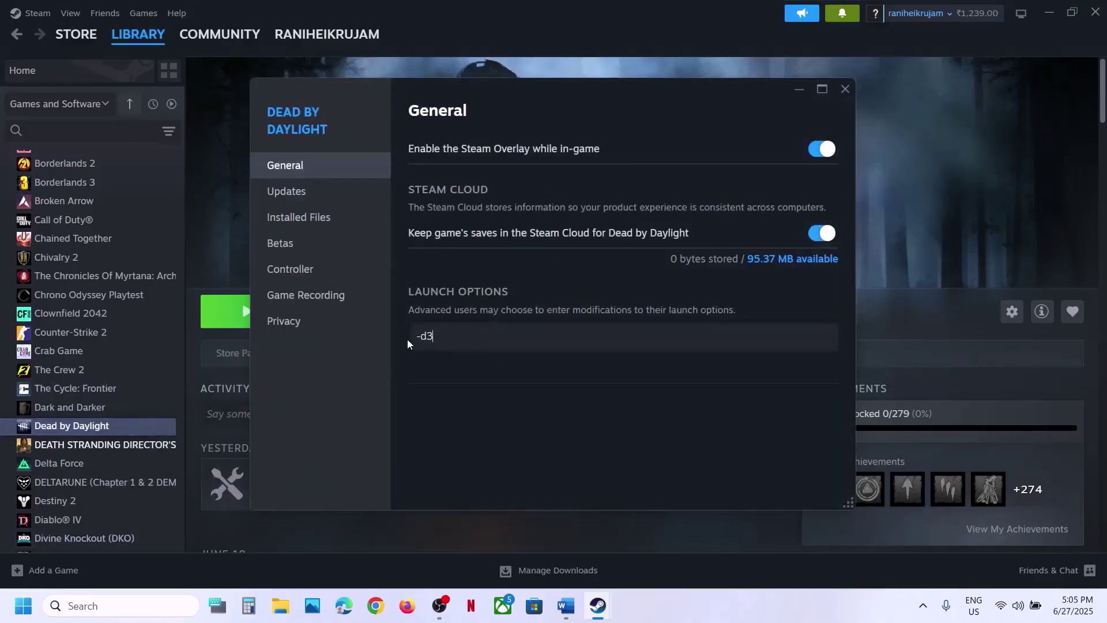
{"action": "type", "text": "d11"}
{"action": "left_click", "coordinate": [552, 425]}
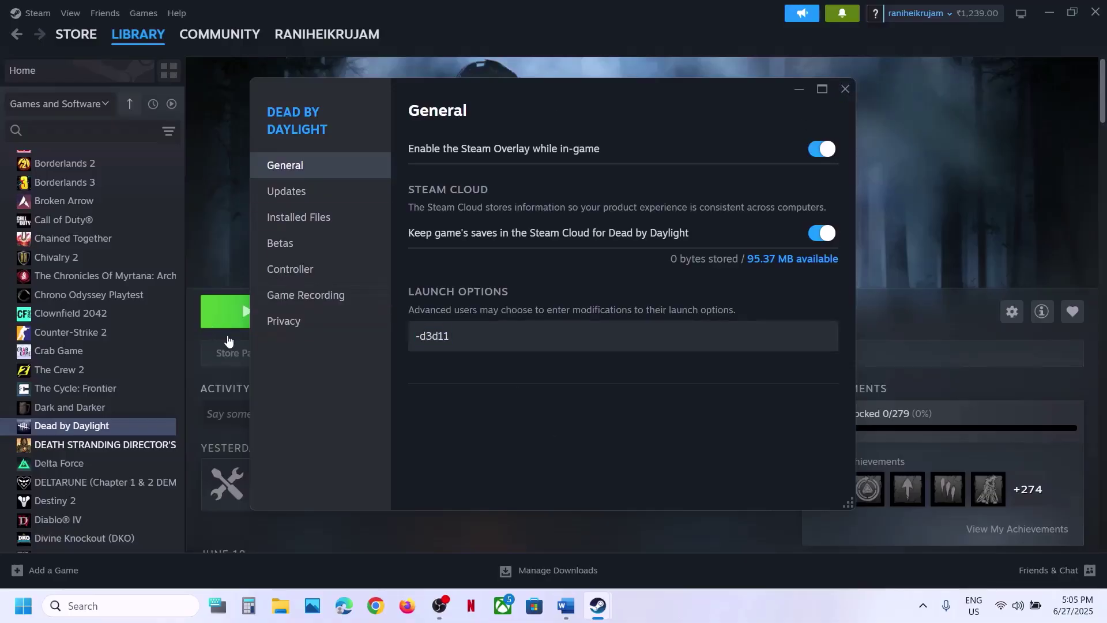
Replace Dead by Daylight's launch option with -dx12
{"action": "left_click_drag", "start_coordinate": [490, 333], "coordinate": [381, 336]}
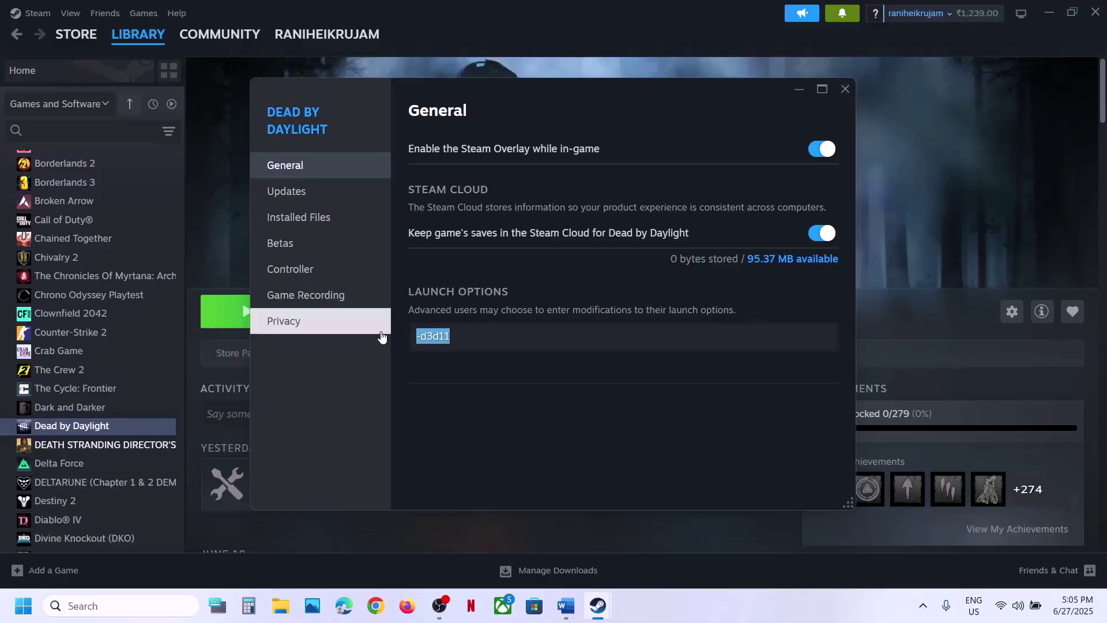
{"action": "key", "text": "BackSpace"}
{"action": "type", "text": "-dx12"}
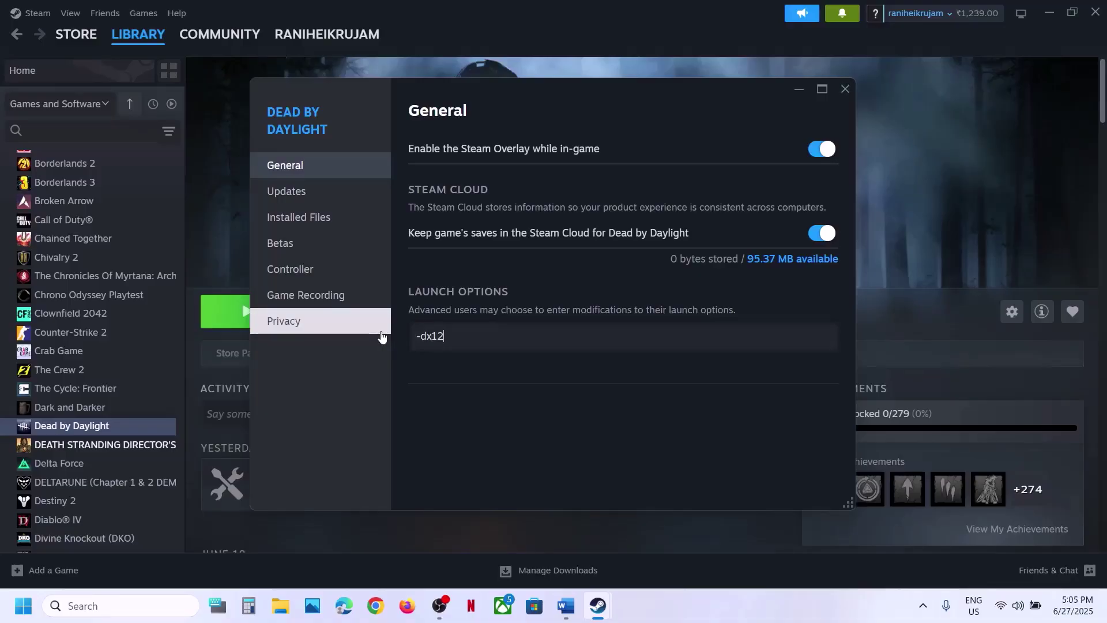
{"action": "left_click", "coordinate": [528, 402]}
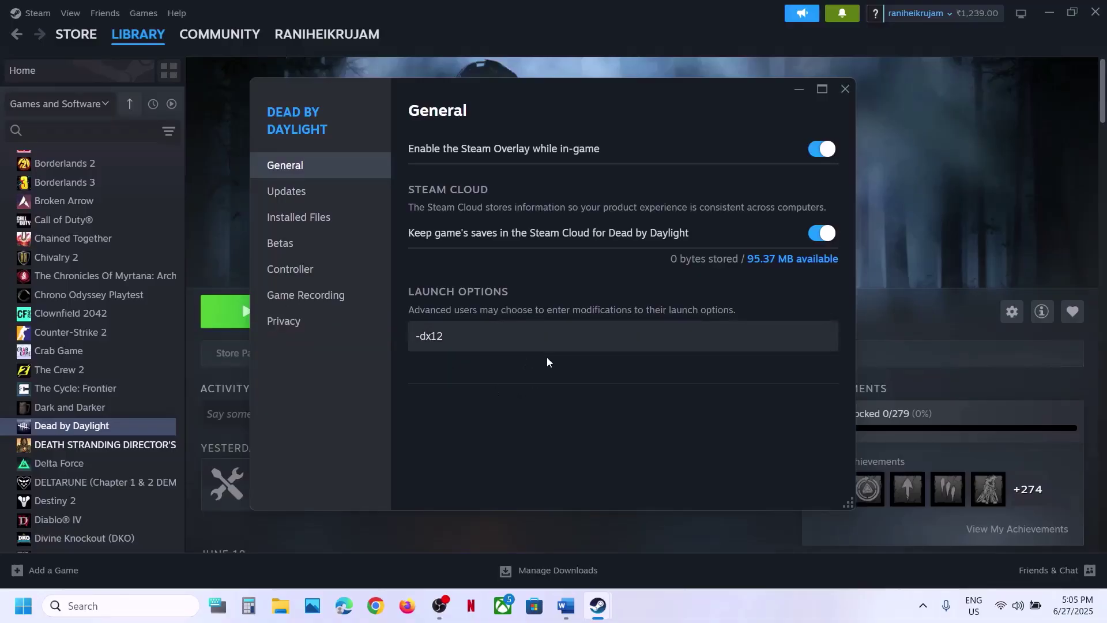
Clear Dead by Daylight's launch options and close the game's properties
{"action": "left_click_drag", "start_coordinate": [470, 336], "coordinate": [387, 344]}
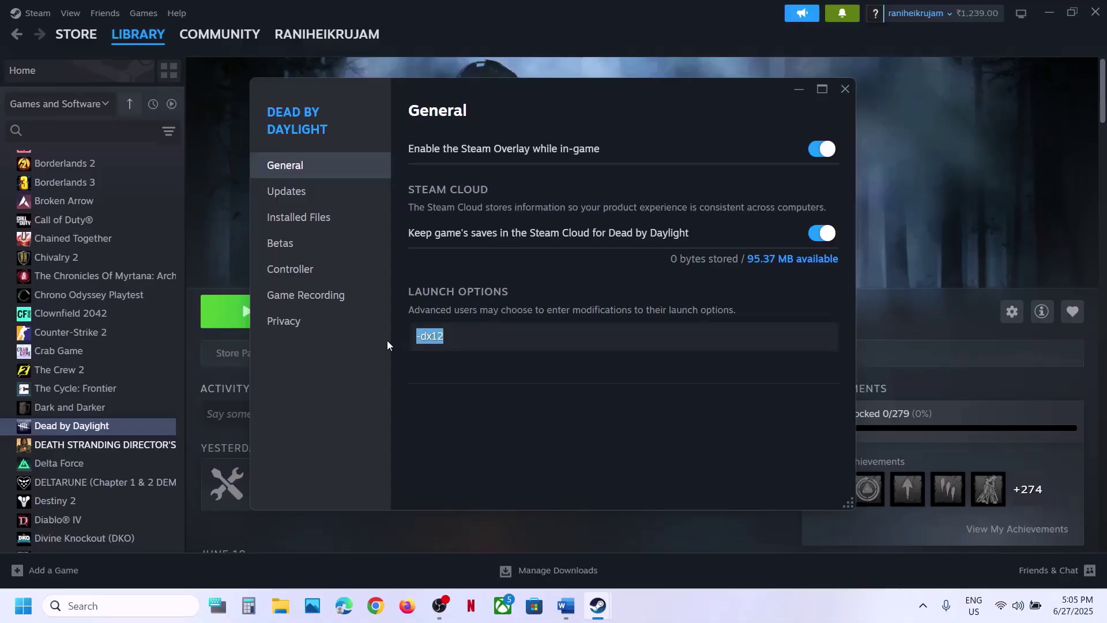
{"action": "key", "text": "BackSpace"}
{"action": "left_click", "coordinate": [846, 88]}
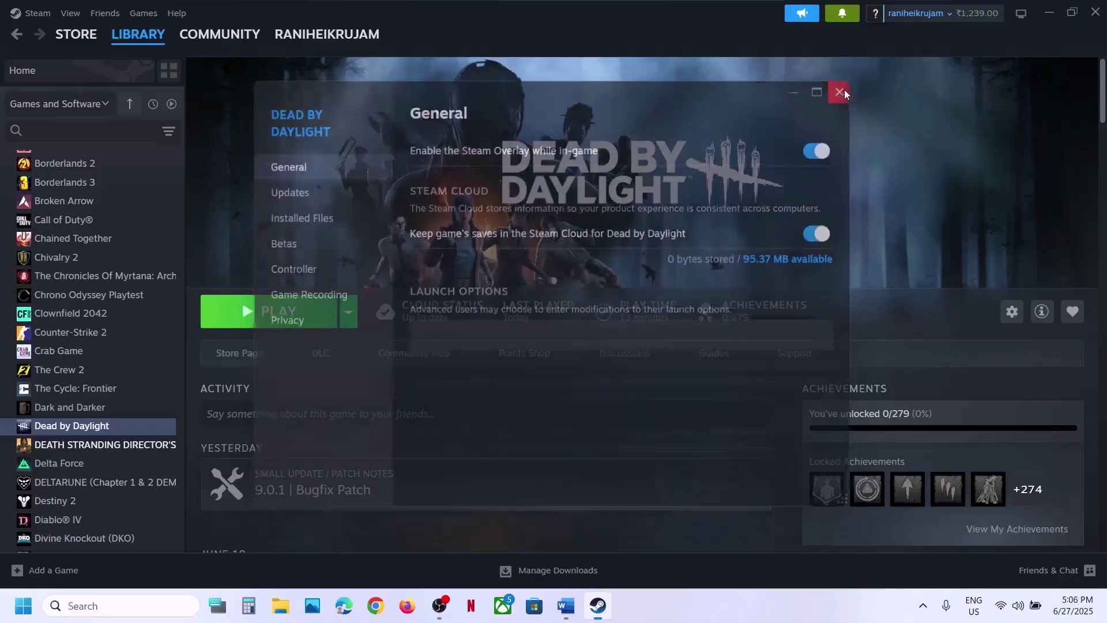
Switch to the Word document and read Step 3 about deleting the config folder and renaming the DeadByDaylight folder
{"action": "left_click", "coordinate": [565, 606]}
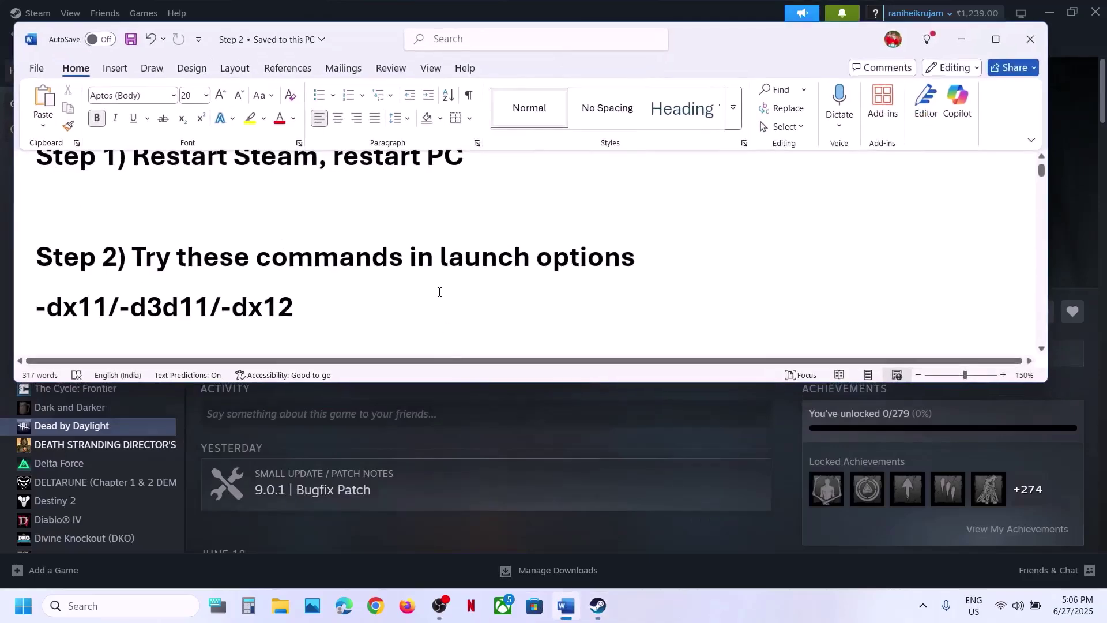
{"action": "scroll", "coordinate": [439, 292], "scroll_direction": "down", "scroll_amount": 2}
{"action": "scroll", "coordinate": [439, 291], "scroll_direction": "down", "scroll_amount": 1}
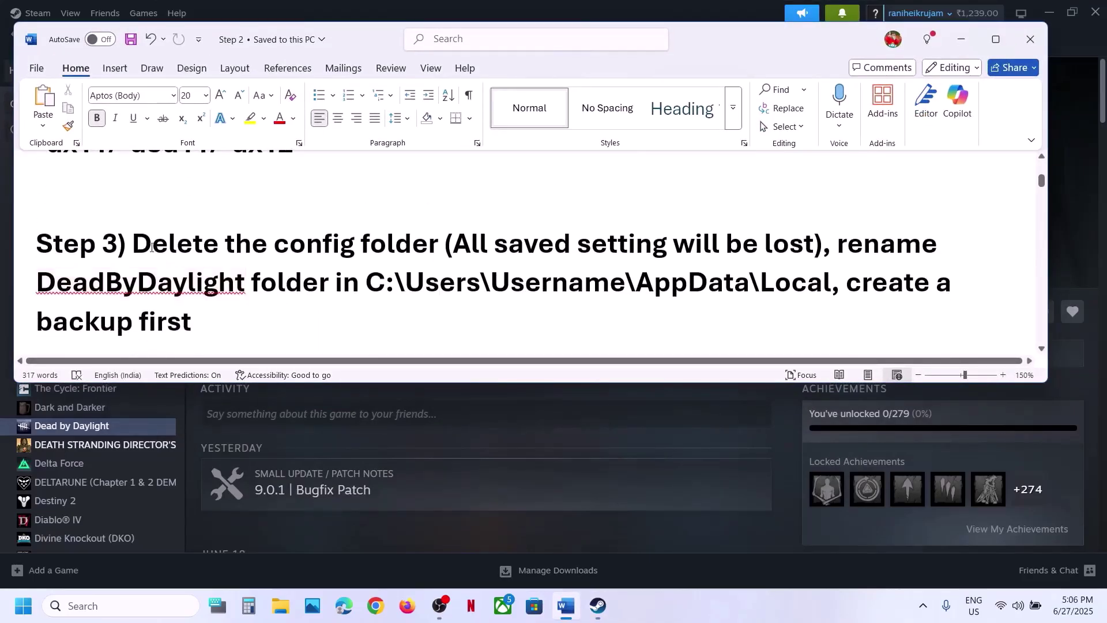
{"action": "left_click_drag", "start_coordinate": [135, 242], "coordinate": [759, 254]}
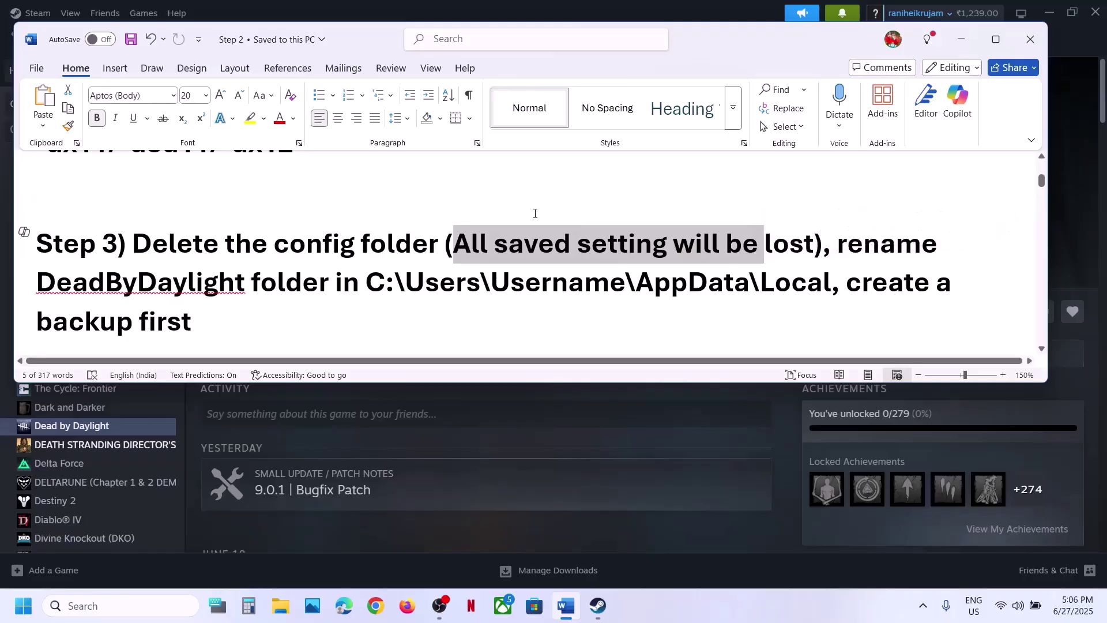
{"action": "left_click", "coordinate": [960, 38]}
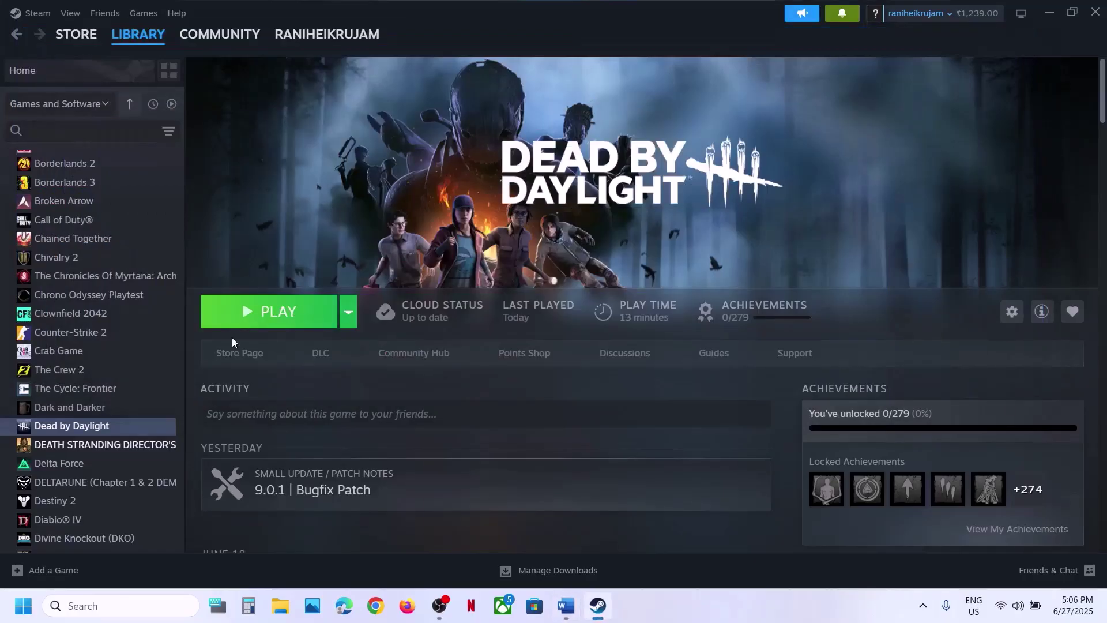
Open the user folder C:\Users\Test in File Explorer
{"action": "left_click", "coordinate": [281, 605]}
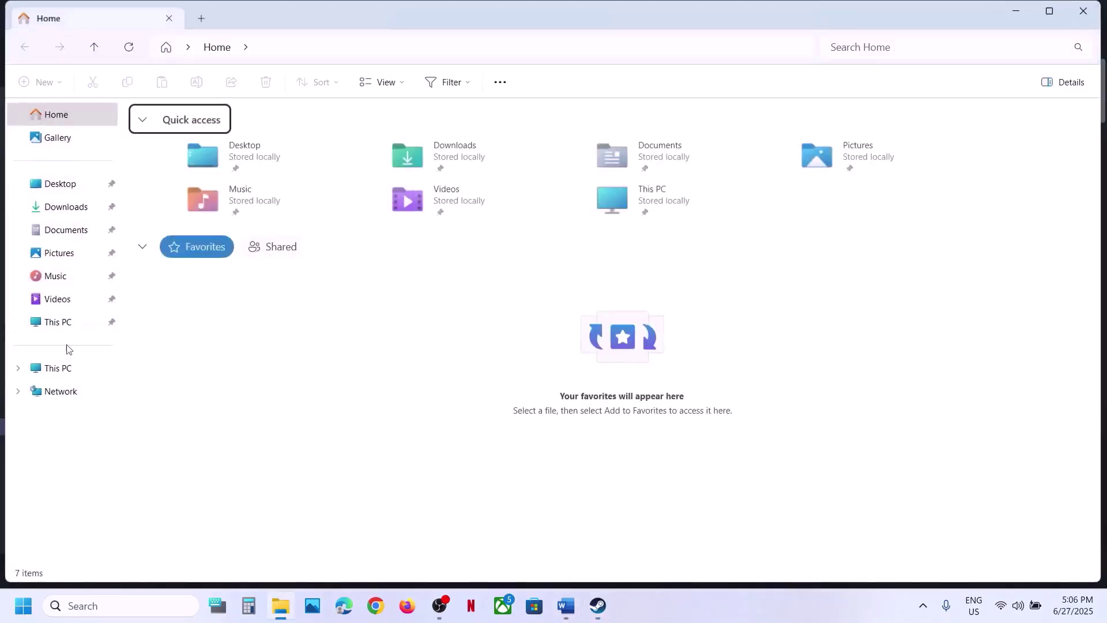
{"action": "left_click", "coordinate": [27, 368]}
{"action": "double_click", "coordinate": [207, 153]}
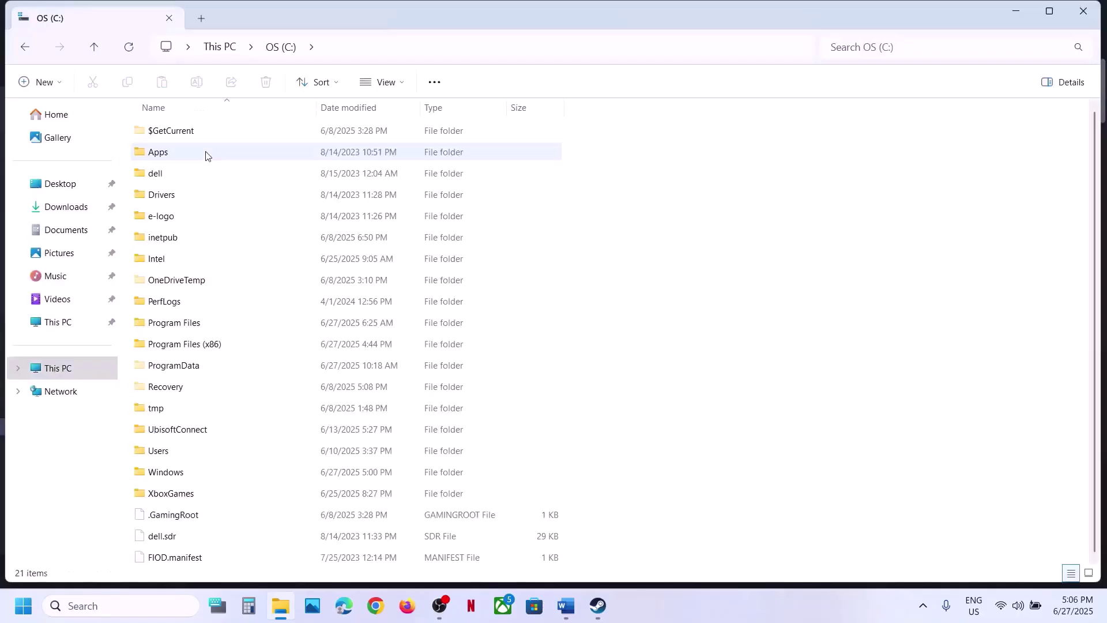
{"action": "left_click", "coordinate": [194, 448]}
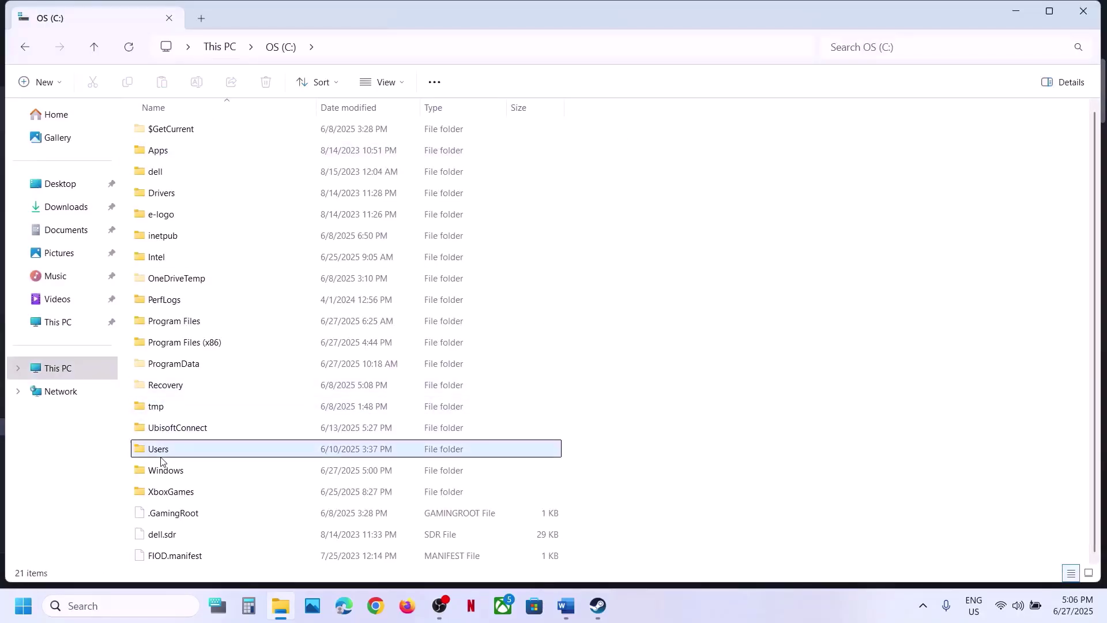
{"action": "double_click", "coordinate": [194, 449]}
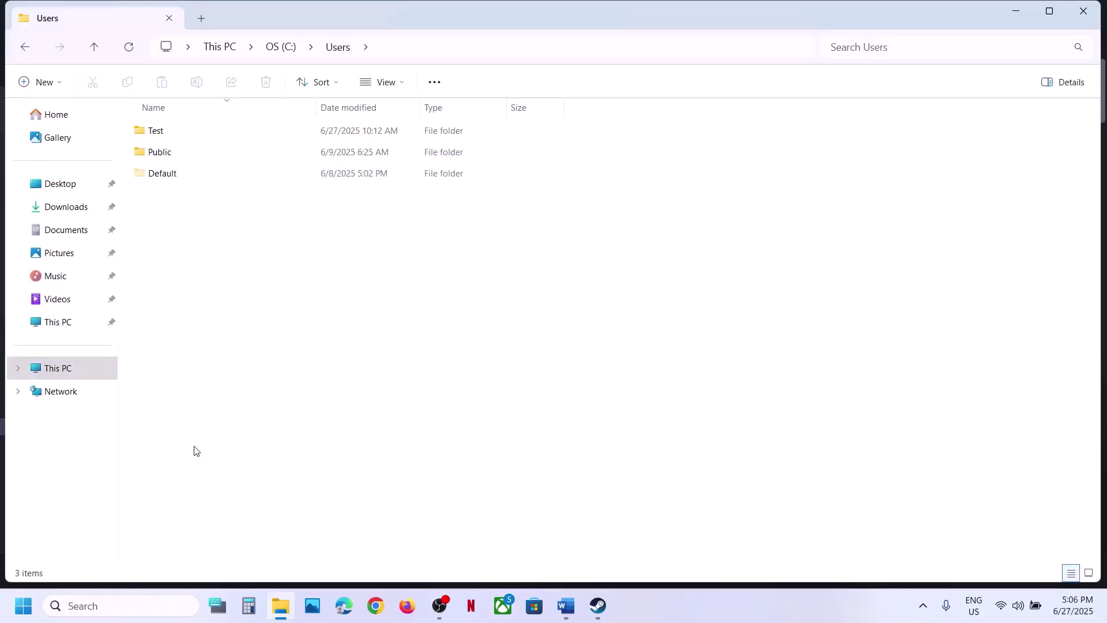
{"action": "double_click", "coordinate": [185, 134]}
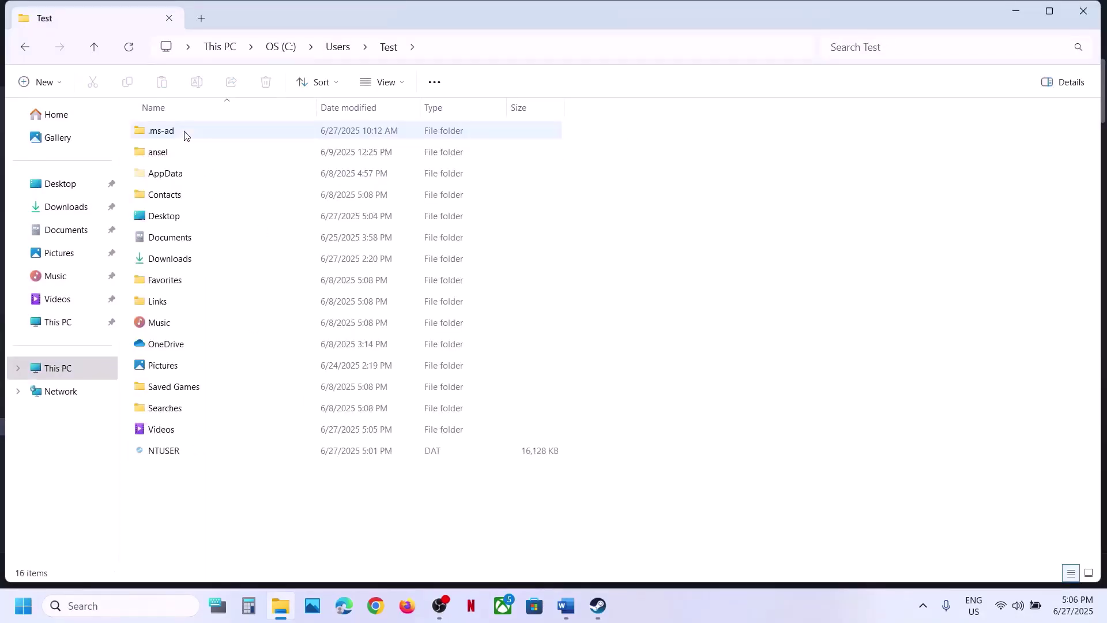
Check that hidden items are set to show so the AppData folder can be accessed
{"action": "left_click", "coordinate": [191, 182]}
{"action": "left_click", "coordinate": [401, 84]}
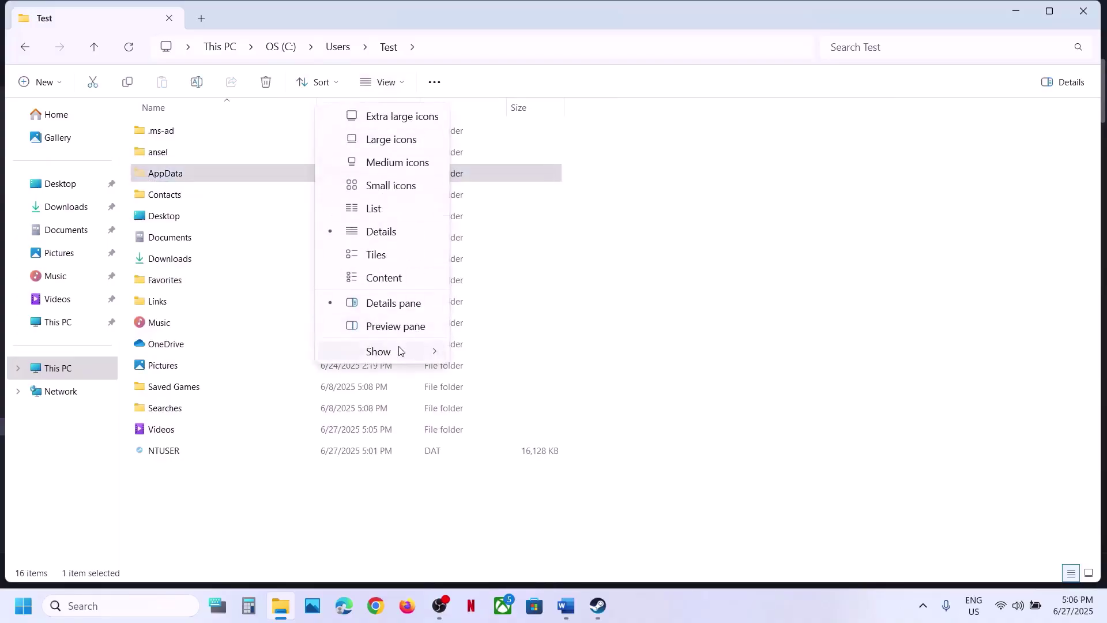
{"action": "mouse_move", "coordinate": [425, 353]}
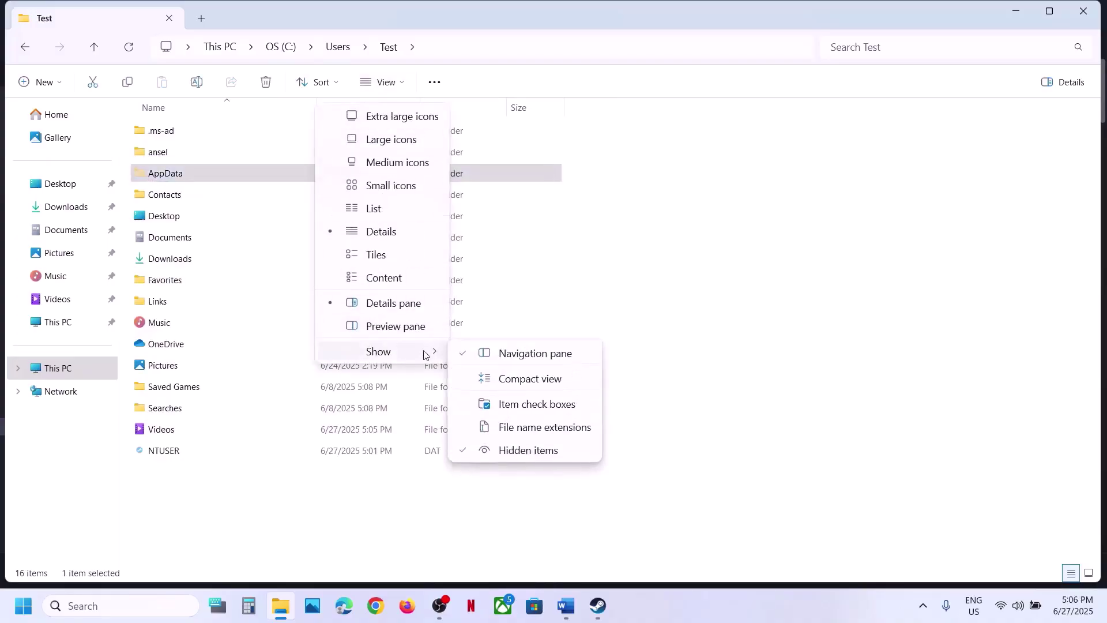
{"action": "left_click", "coordinate": [225, 178]}
Go to AppData\Local\DeadByDaylight\Saved inside the user folder and select the Config folder
{"action": "double_click", "coordinate": [225, 177]}
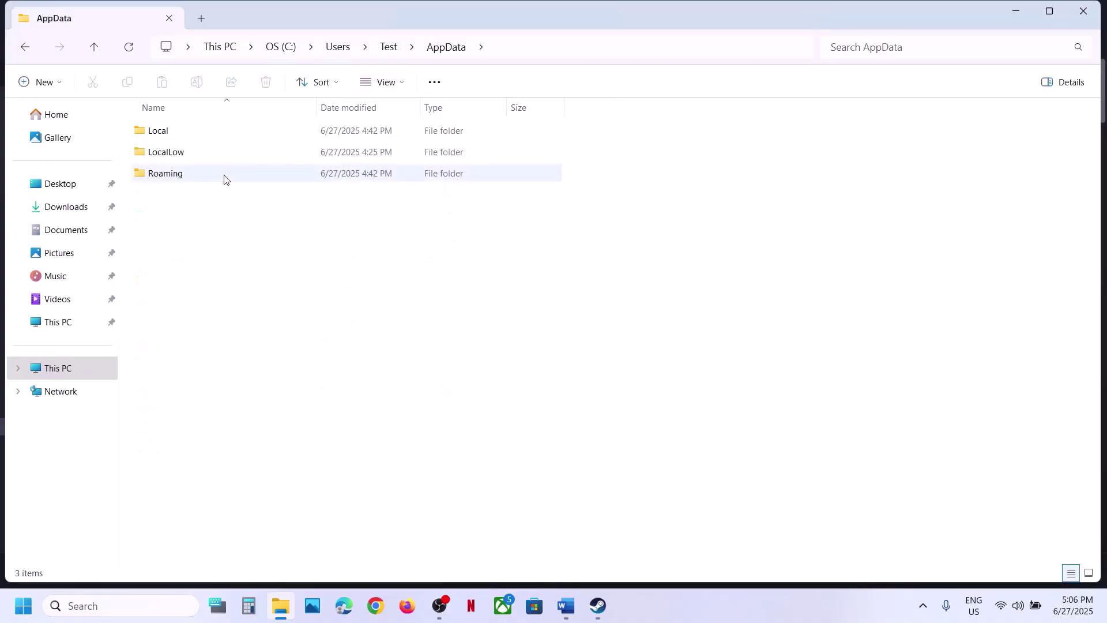
{"action": "double_click", "coordinate": [180, 134]}
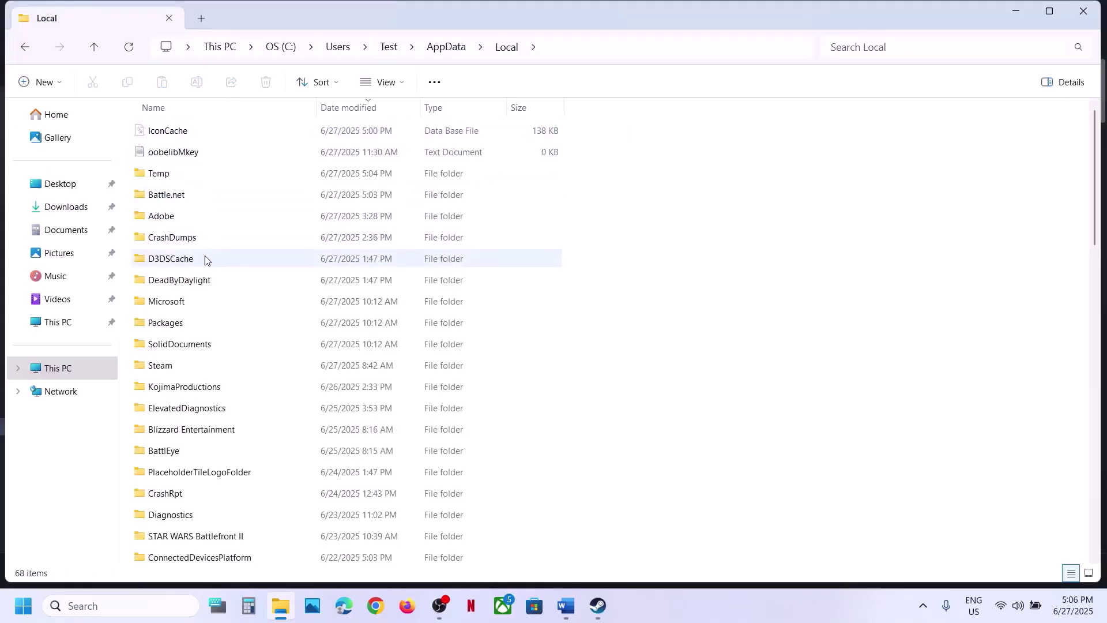
{"action": "left_click", "coordinate": [196, 285]}
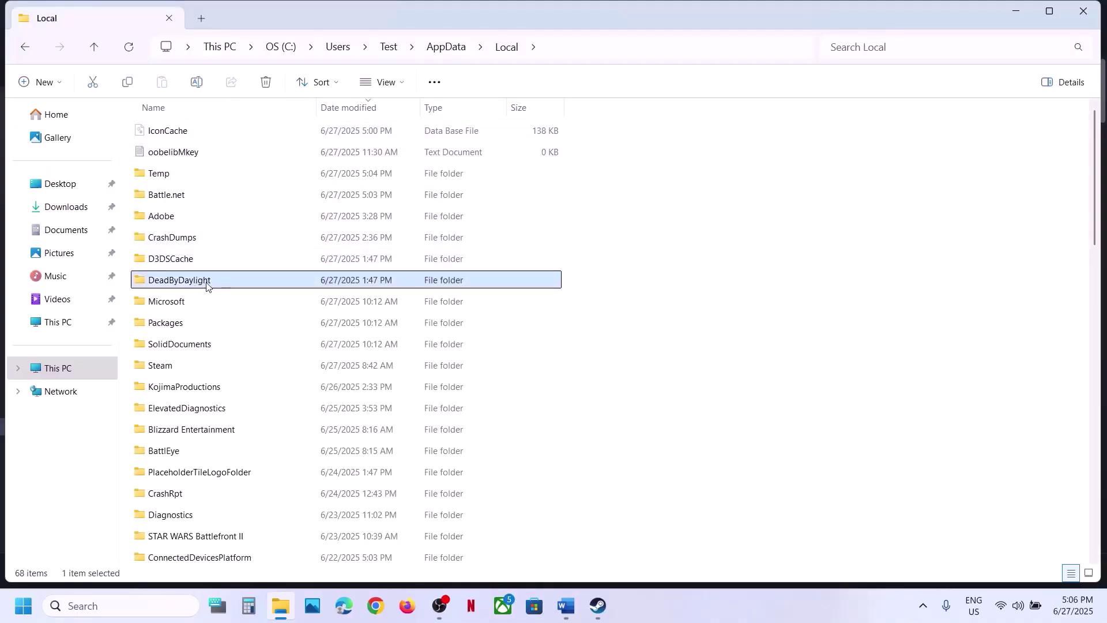
{"action": "double_click", "coordinate": [206, 285]}
{"action": "double_click", "coordinate": [205, 139]}
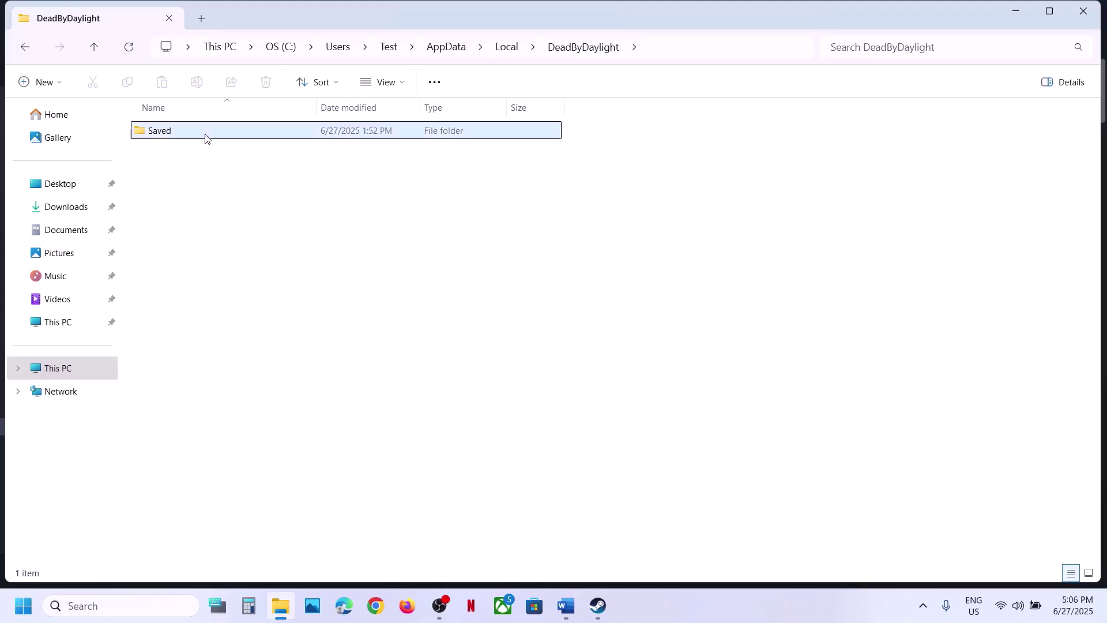
{"action": "left_click", "coordinate": [180, 135]}
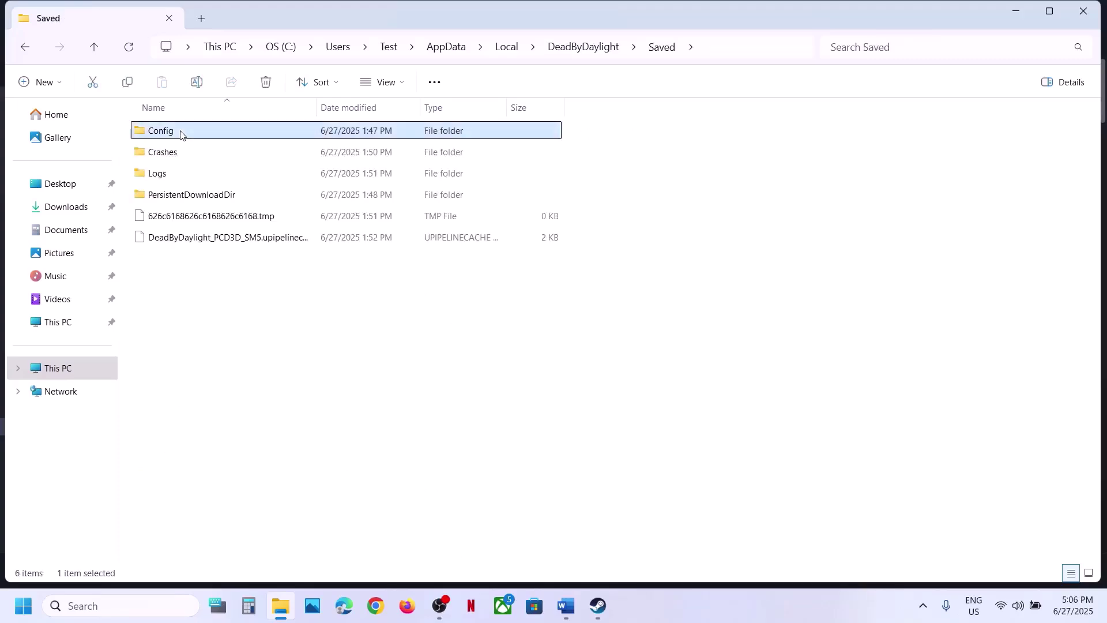
{"action": "right_click", "coordinate": [180, 135]}
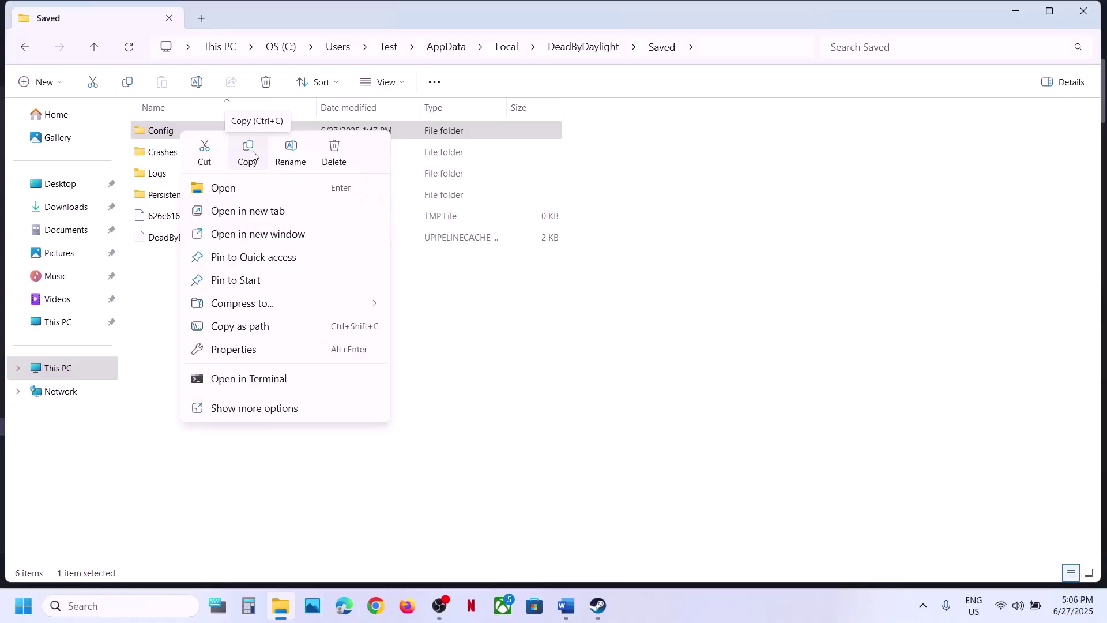
{"action": "left_click", "coordinate": [163, 134]}
{"action": "right_click", "coordinate": [163, 133]}
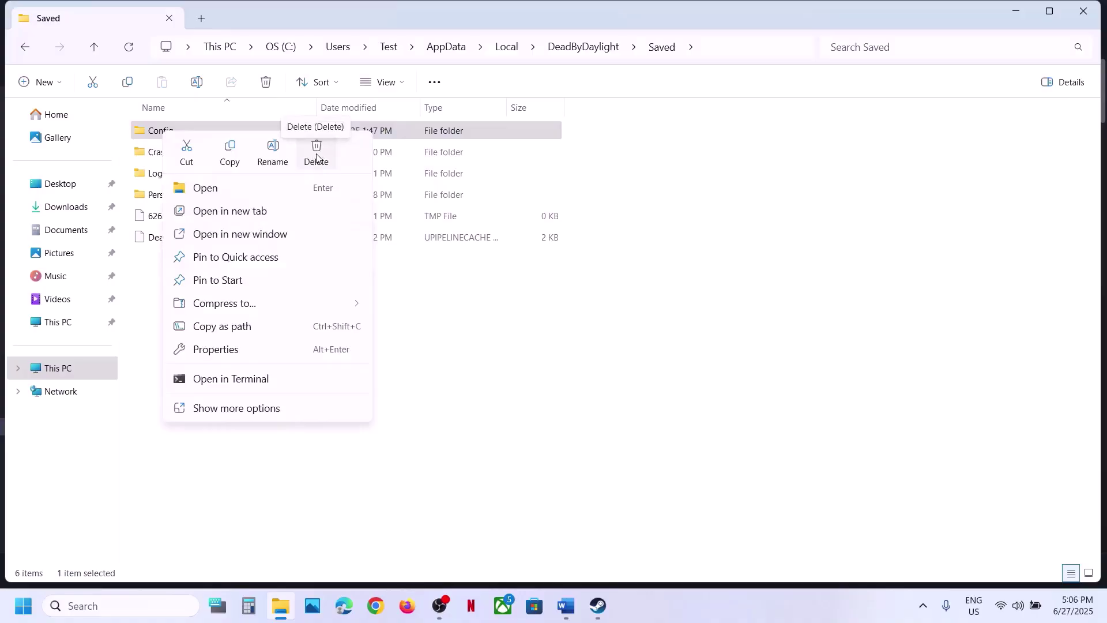
Switch to the Word document and read the Step 3 part on renaming the DeadByDaylight folder and creating a backup first
{"action": "left_click", "coordinate": [598, 606]}
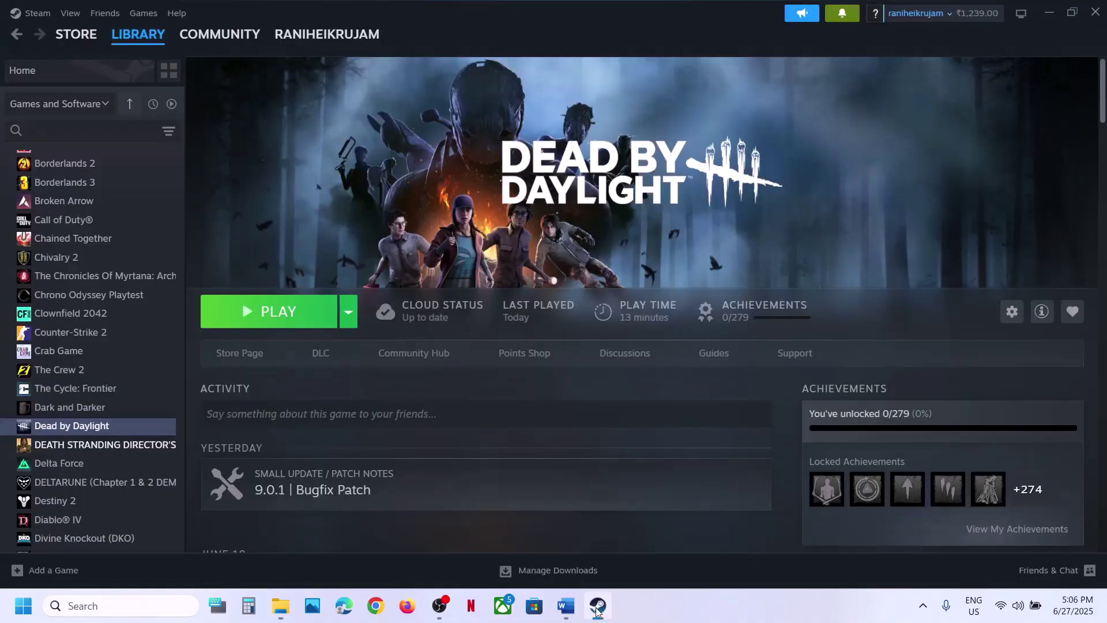
{"action": "left_click", "coordinate": [566, 605]}
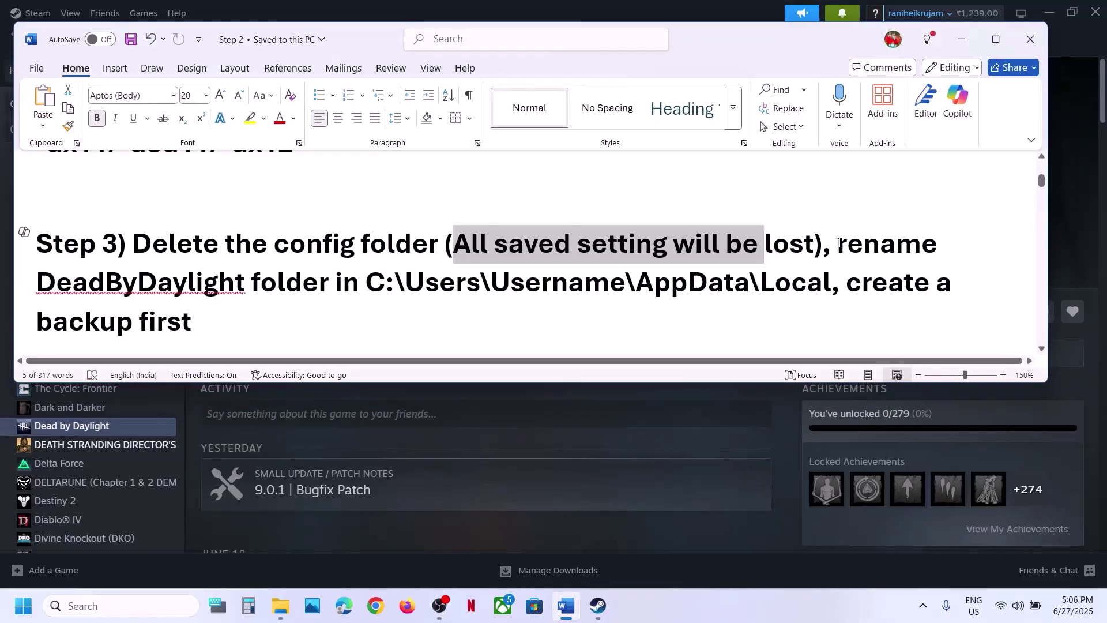
{"action": "left_click_drag", "start_coordinate": [840, 243], "coordinate": [831, 283]}
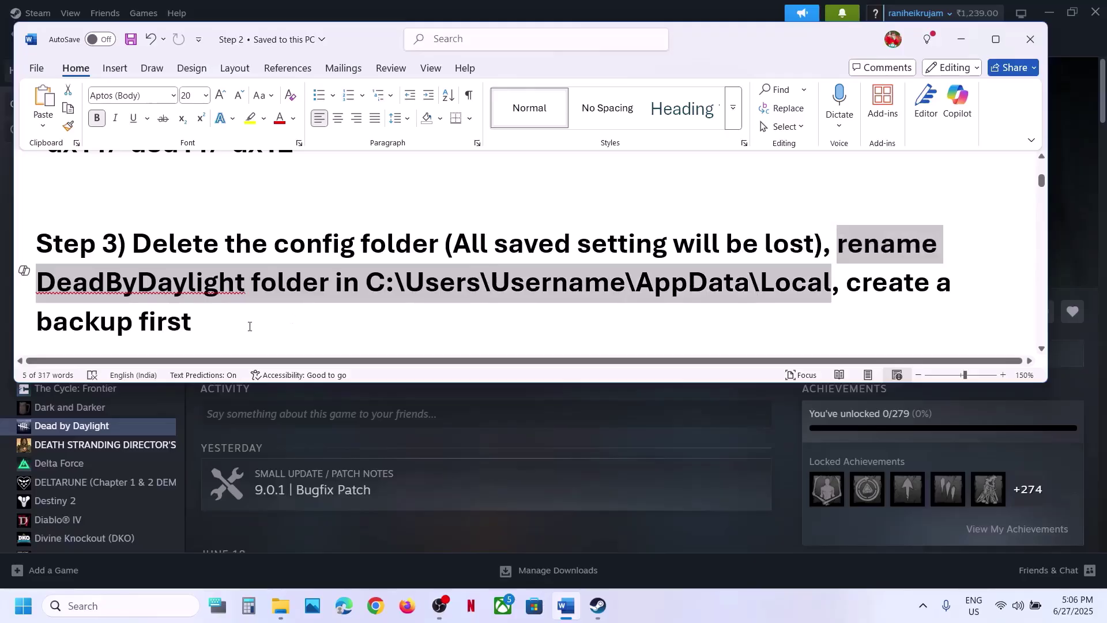
{"action": "left_click_drag", "start_coordinate": [196, 322], "coordinate": [833, 283]}
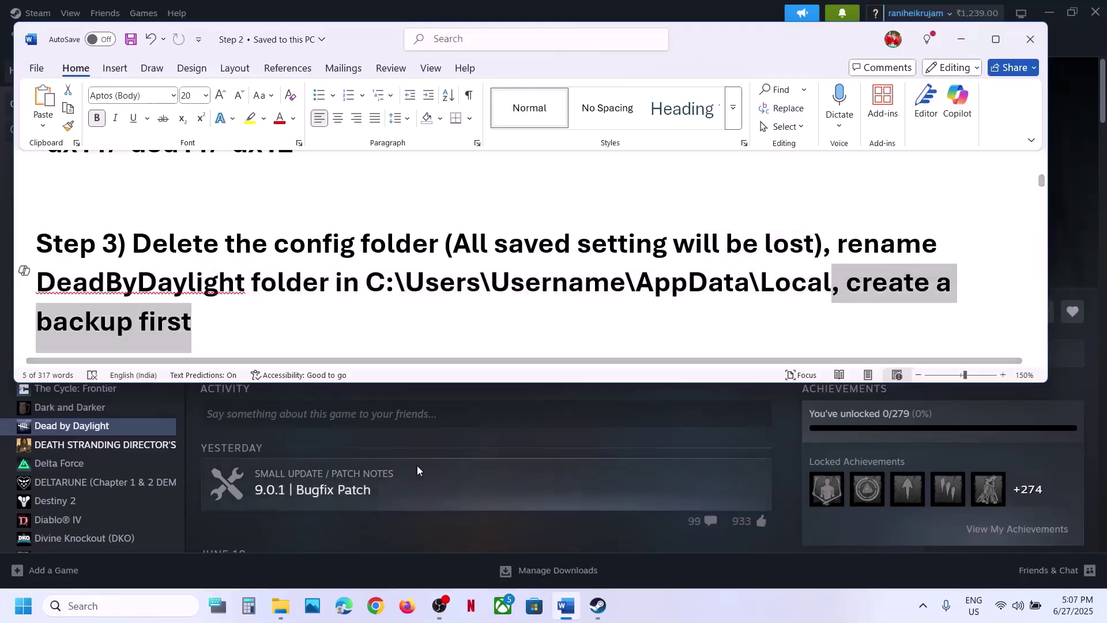
Return to File Explorer and go up from the Saved folder to AppData\Local
{"action": "left_click", "coordinate": [280, 606]}
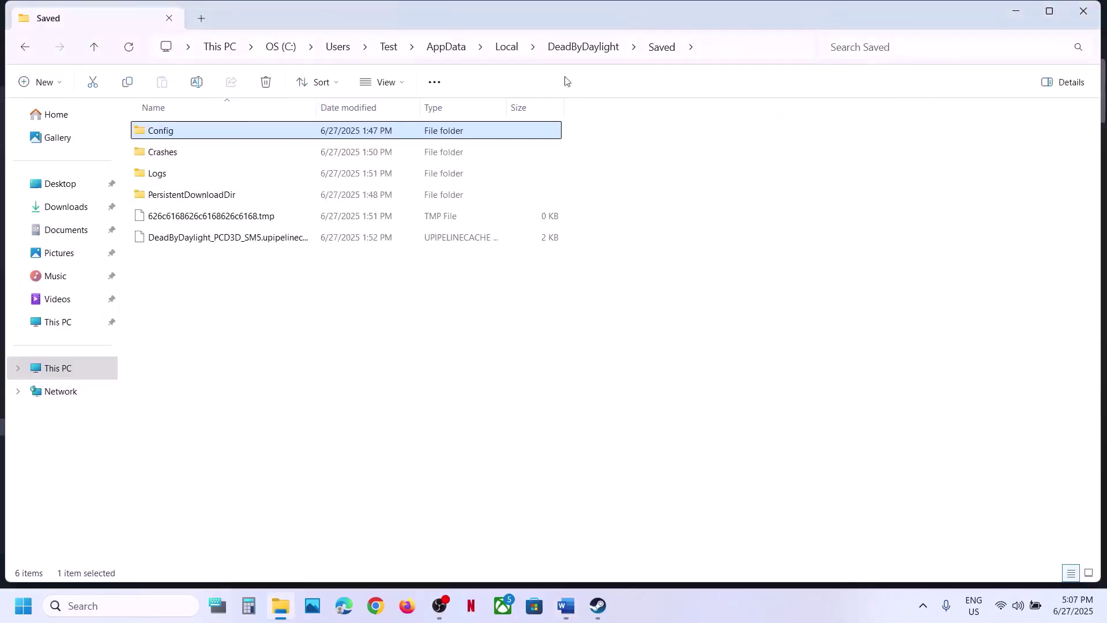
{"action": "left_click", "coordinate": [96, 49]}
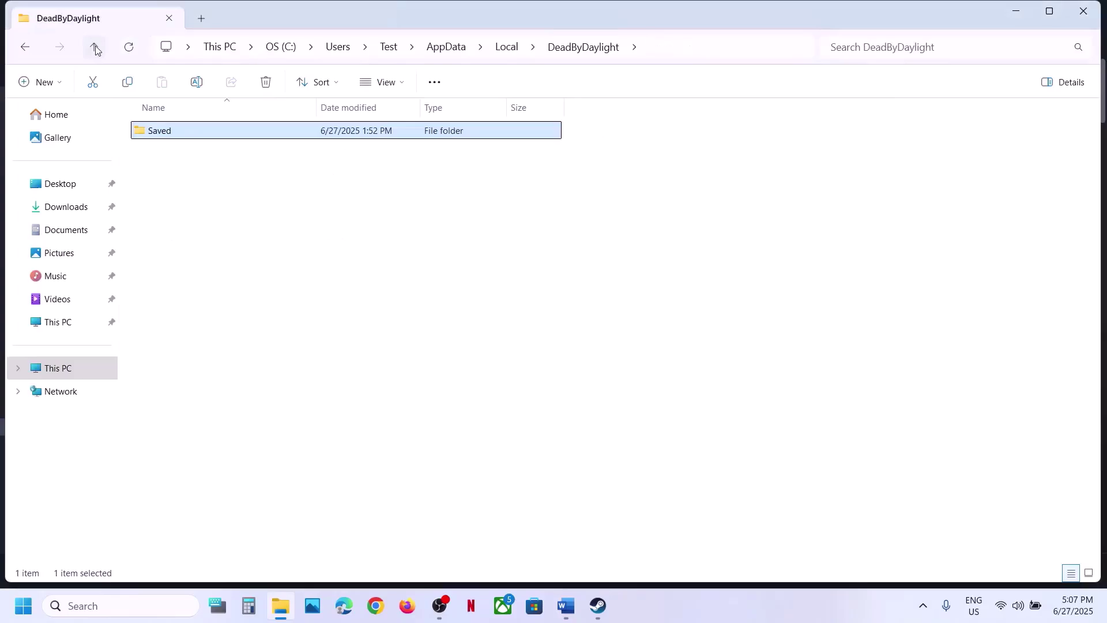
{"action": "left_click", "coordinate": [95, 48]}
{"action": "left_click", "coordinate": [584, 49]}
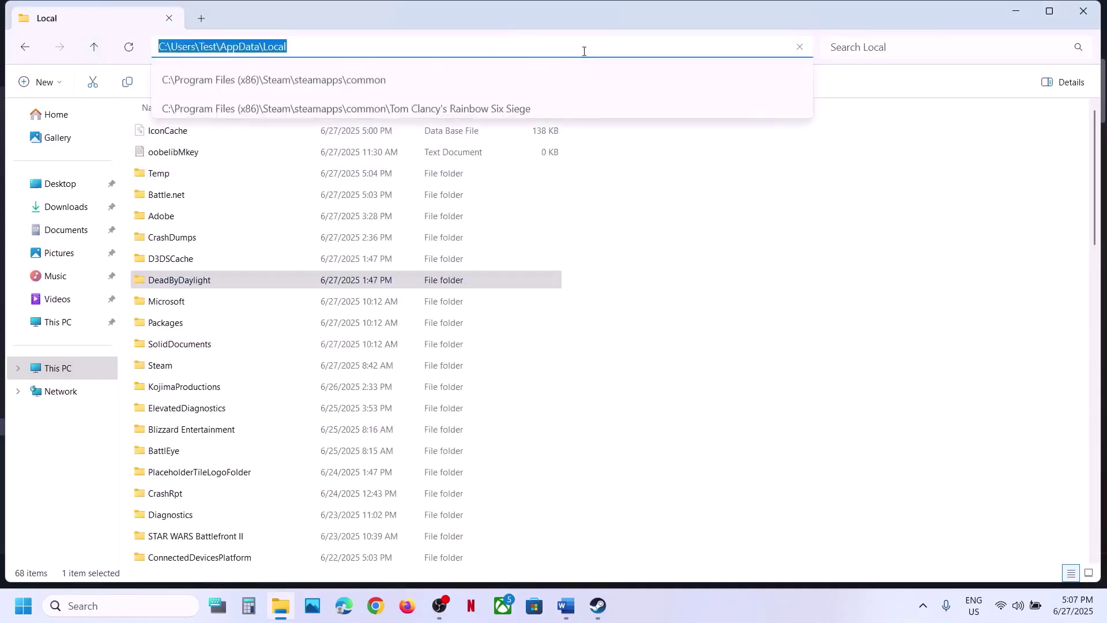
Copy the DeadByDaylight folder to the desktop as a backup and place it near the middle
{"action": "left_click", "coordinate": [197, 288]}
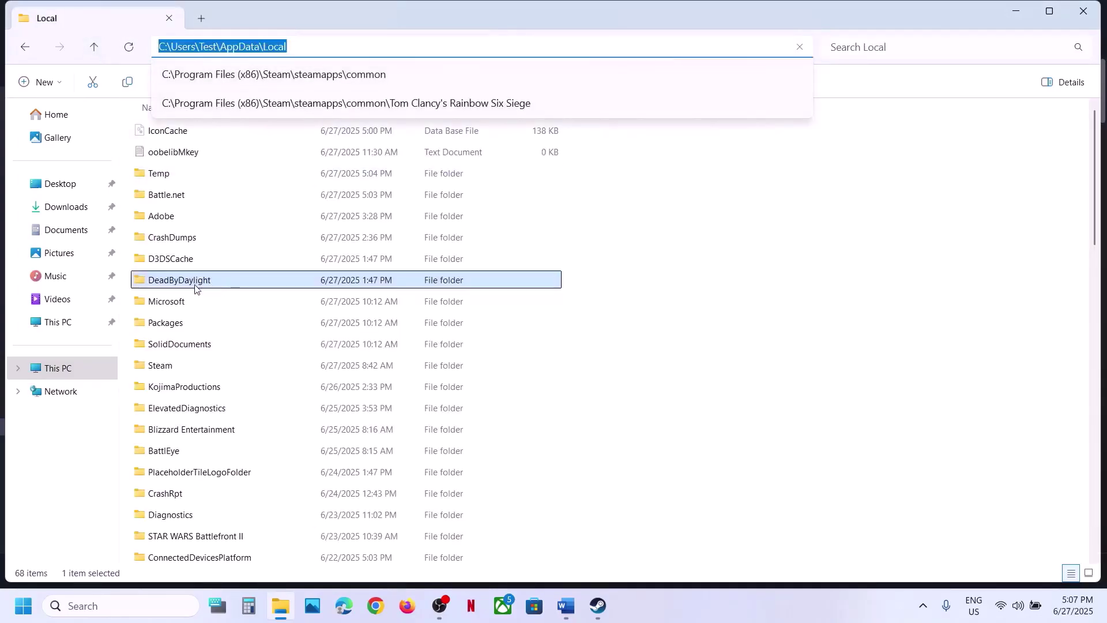
{"action": "right_click", "coordinate": [194, 288]}
{"action": "left_click", "coordinate": [272, 239]}
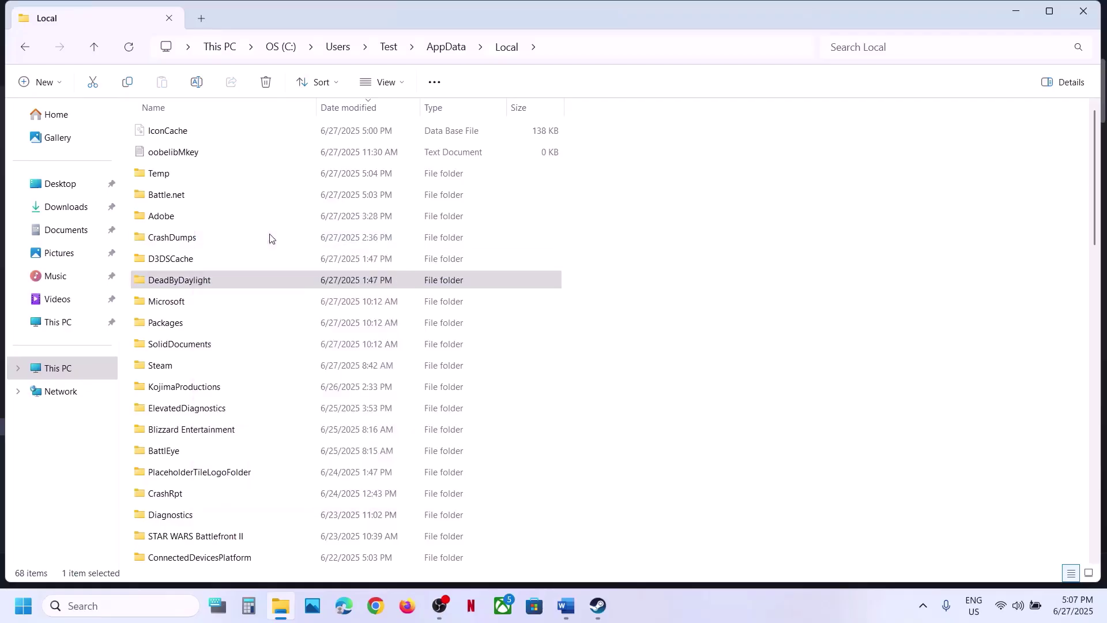
{"action": "key", "text": "super+d"}
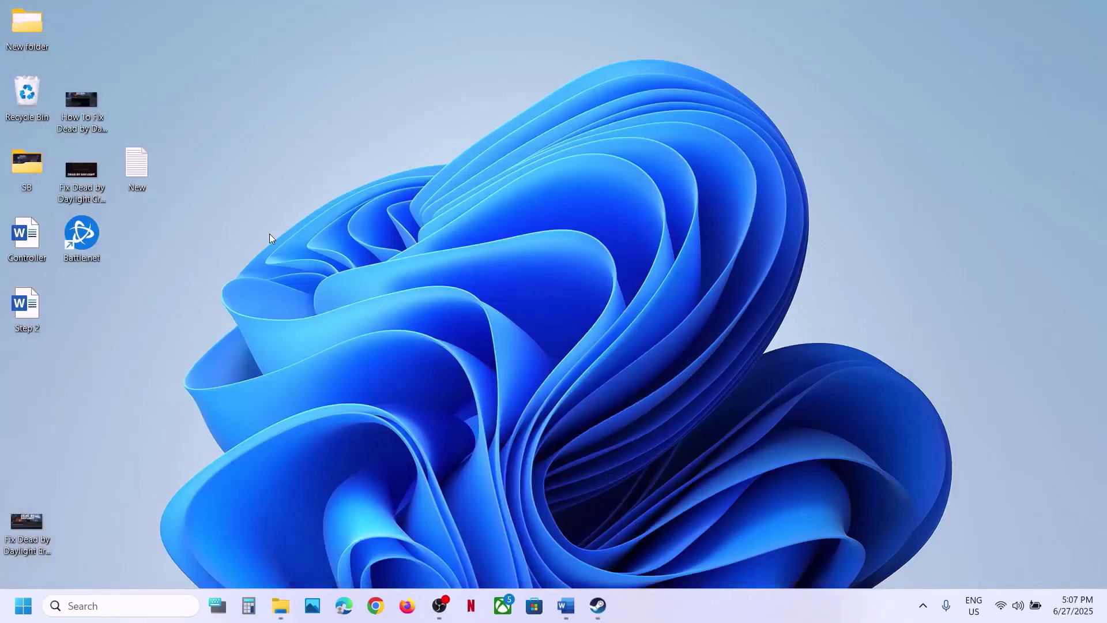
{"action": "key", "text": "ctrl+v"}
{"action": "left_click_drag", "start_coordinate": [29, 37], "coordinate": [501, 273]}
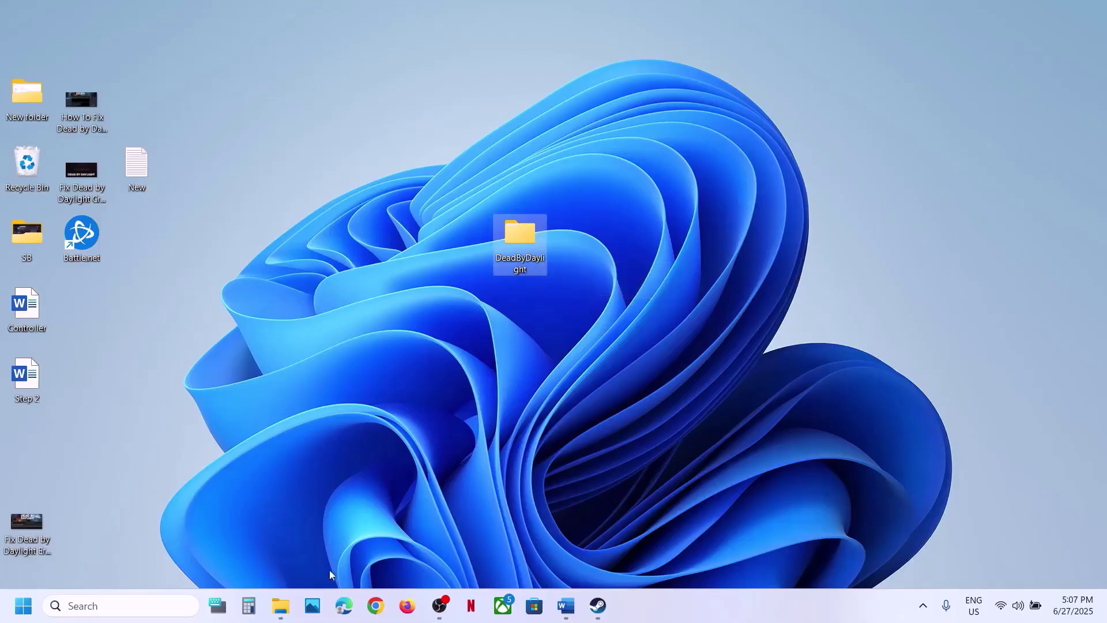
Rename the original DeadByDaylight folder in AppData\Local as DeadByDaylight.old
{"action": "left_click", "coordinate": [291, 608]}
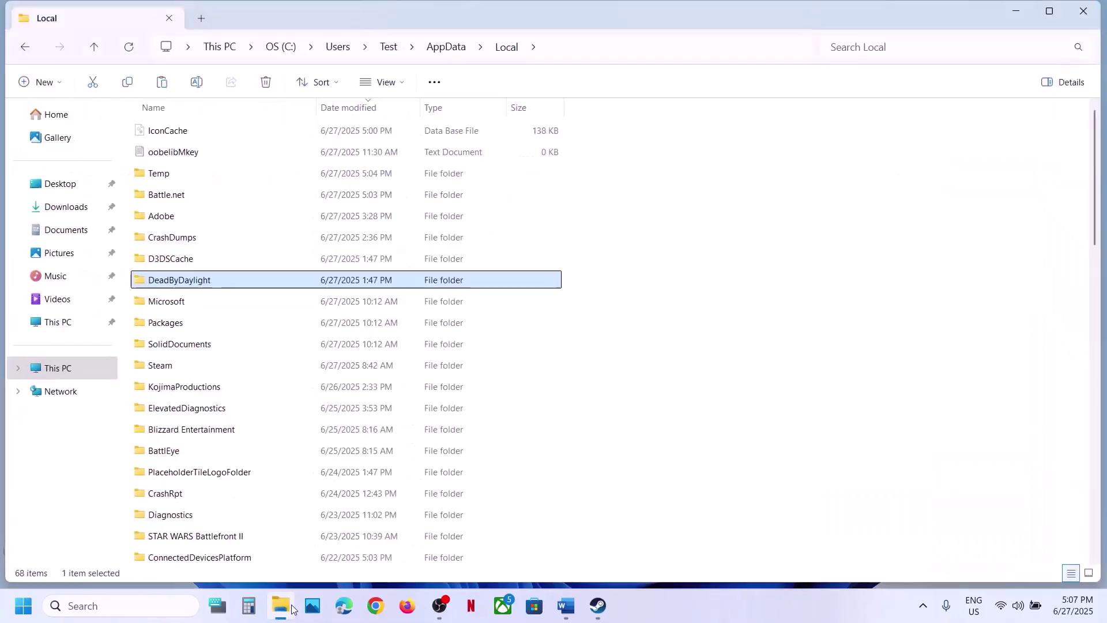
{"action": "right_click", "coordinate": [208, 282]}
{"action": "left_click", "coordinate": [361, 241]}
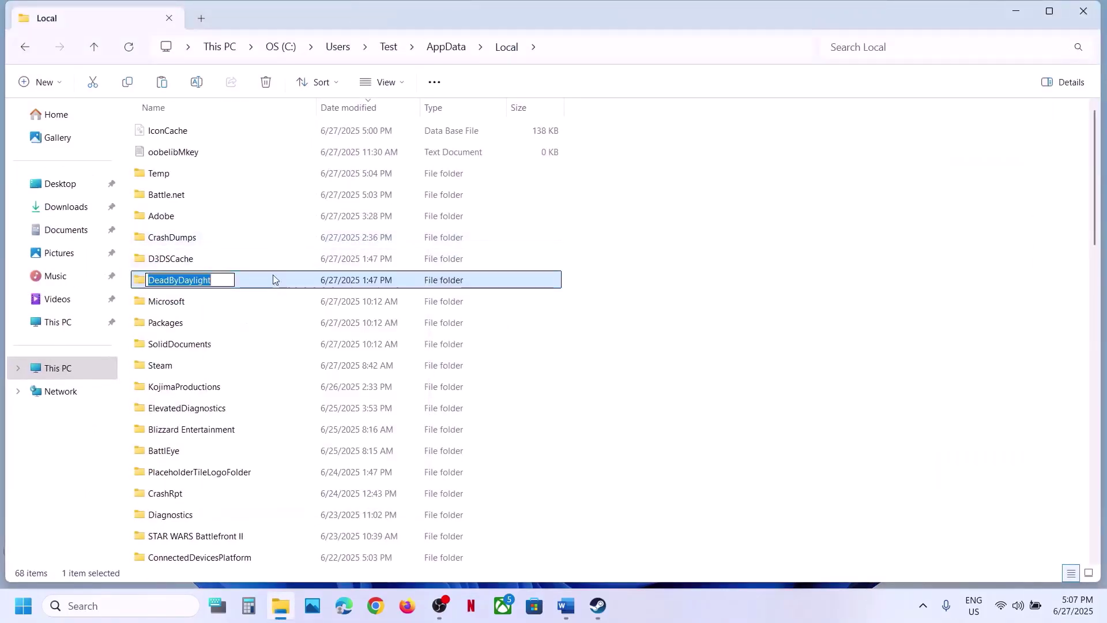
{"action": "left_click", "coordinate": [219, 280]}
{"action": "type", "text": ".old"}
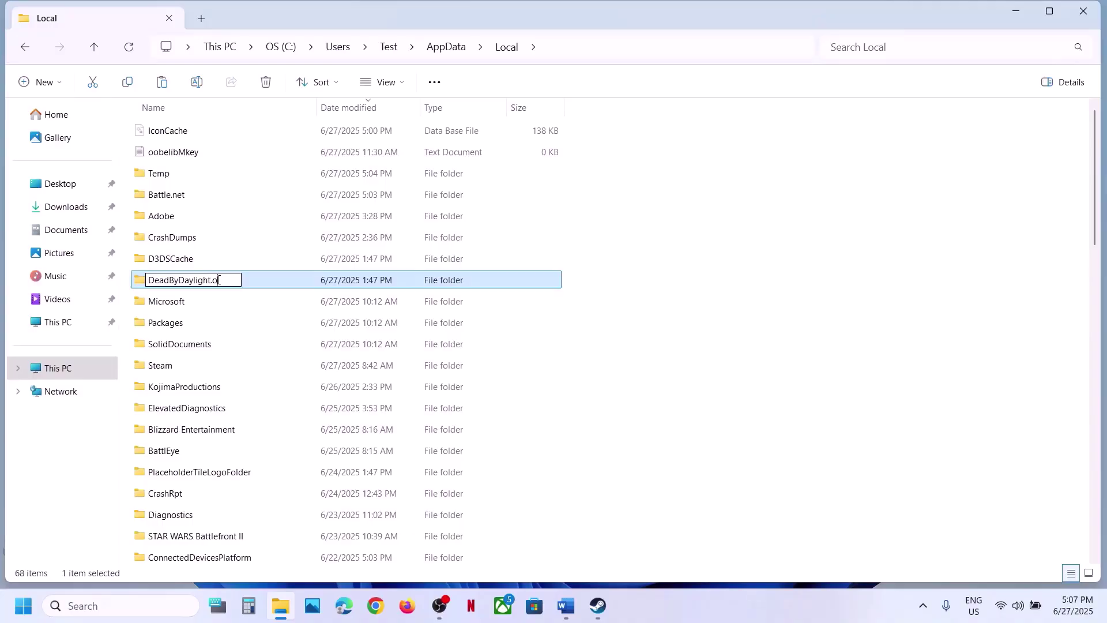
{"action": "left_click", "coordinate": [752, 350]}
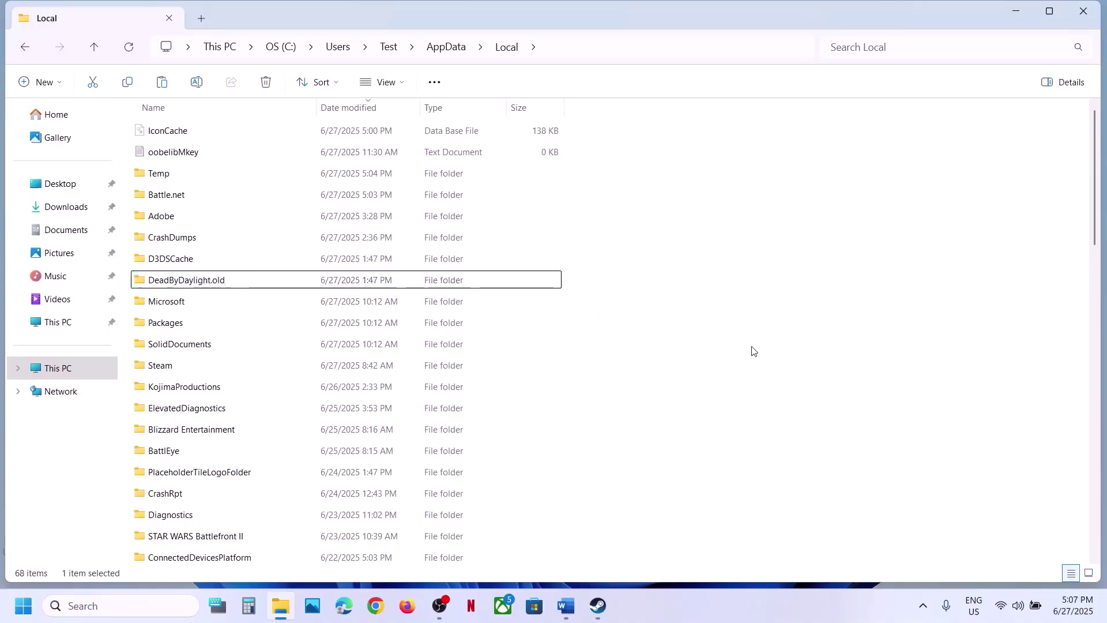
Switch to the Word document and read Step 4 about setting the TdrDelay value to 10
{"action": "left_click", "coordinate": [599, 608]}
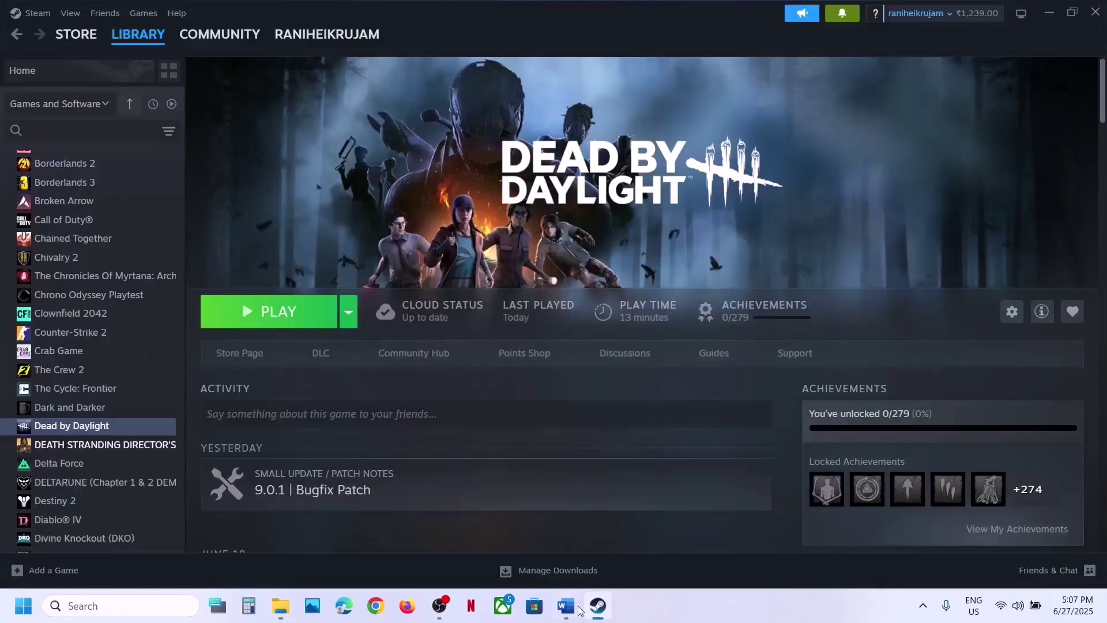
{"action": "left_click", "coordinate": [566, 606]}
{"action": "scroll", "coordinate": [420, 309], "scroll_direction": "down", "scroll_amount": 3}
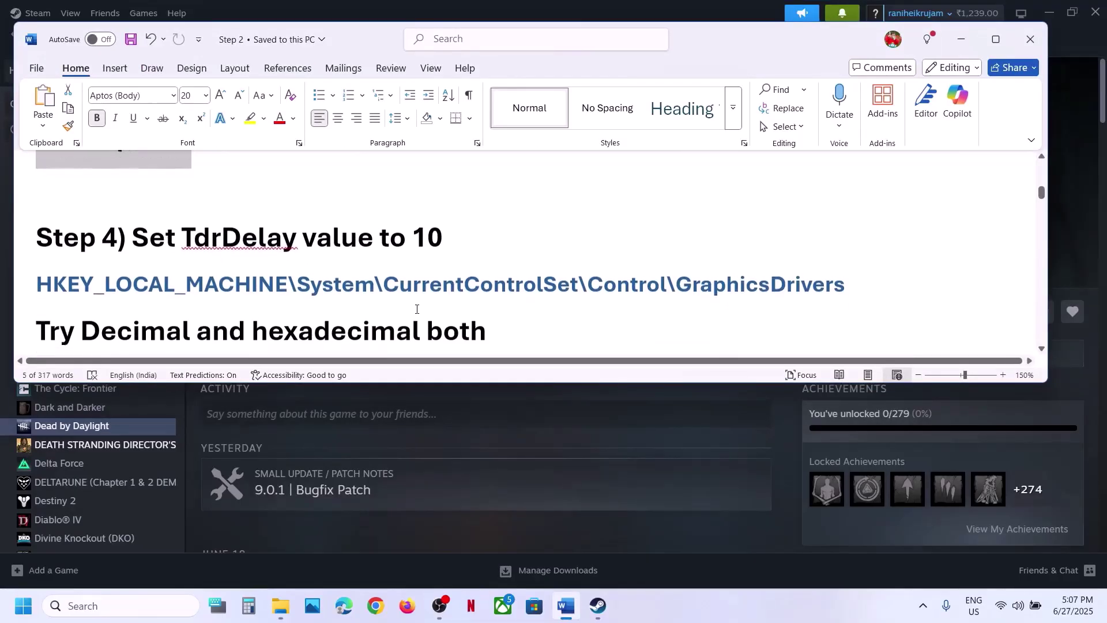
{"action": "left_click_drag", "start_coordinate": [196, 230], "coordinate": [444, 230]}
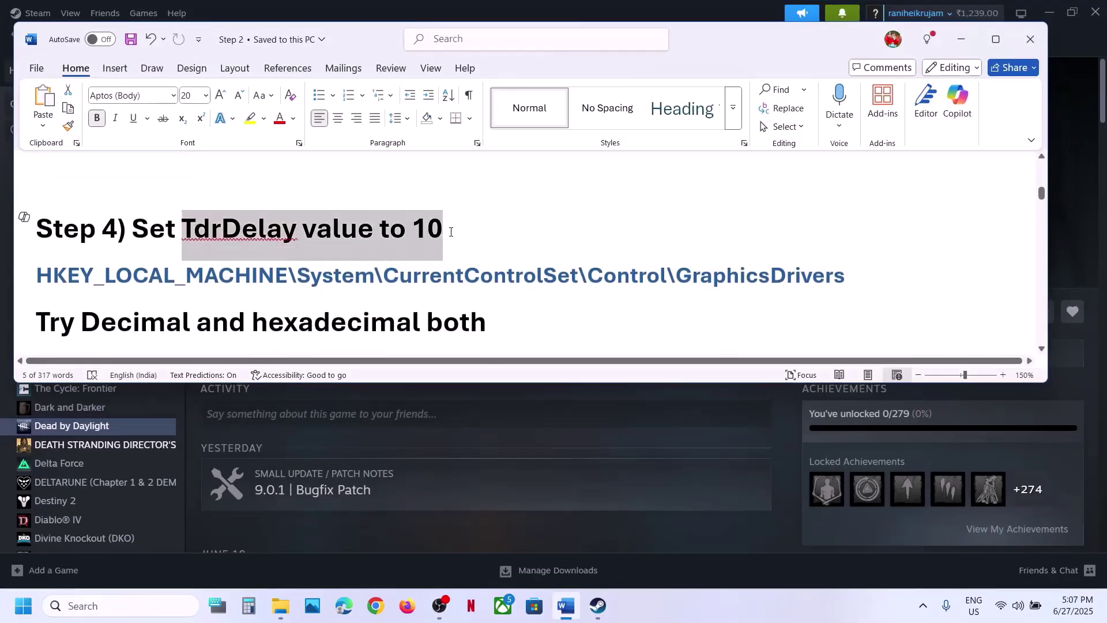
{"action": "left_click", "coordinate": [445, 230]}
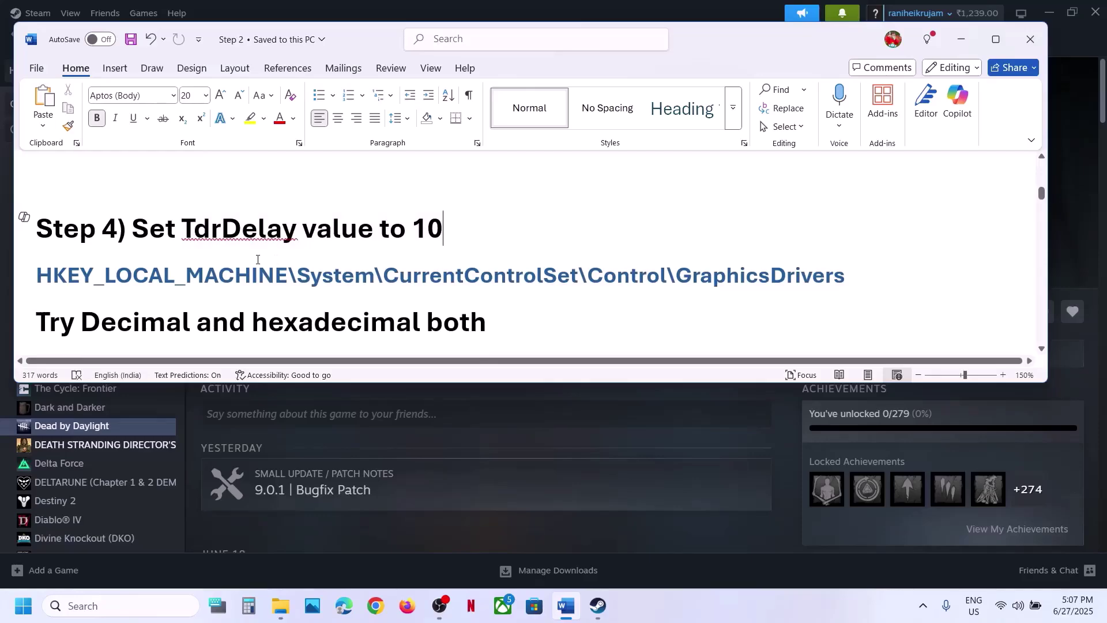
Search Windows for "registry", open Registry Editor and allow it to make changes to the device
{"action": "left_click", "coordinate": [123, 607]}
{"action": "type", "text": "registry"}
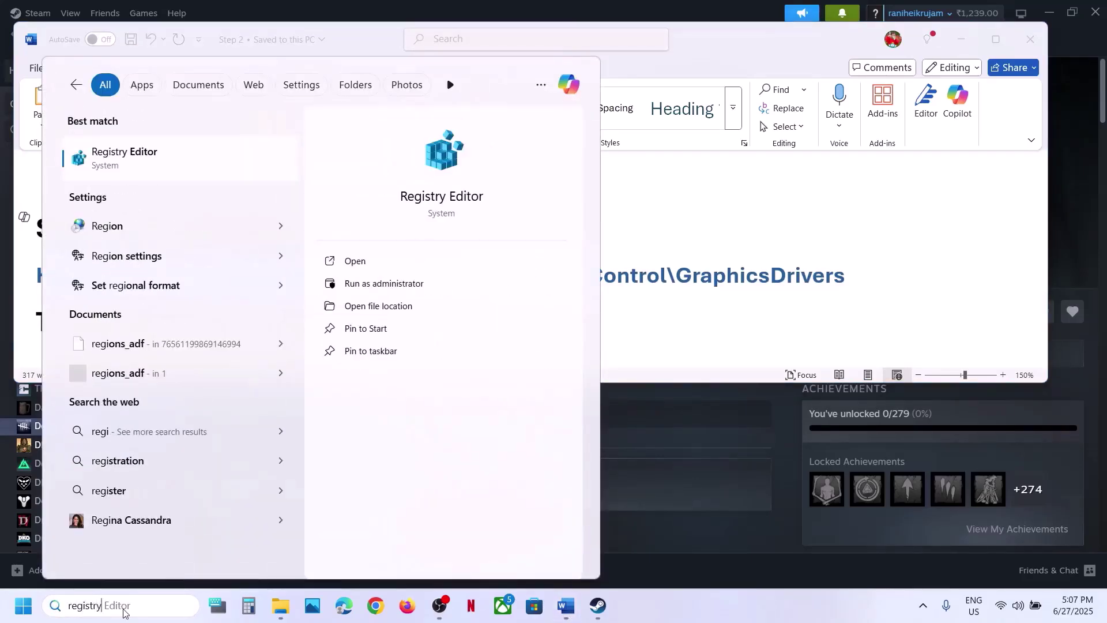
{"action": "key", "text": "Return"}
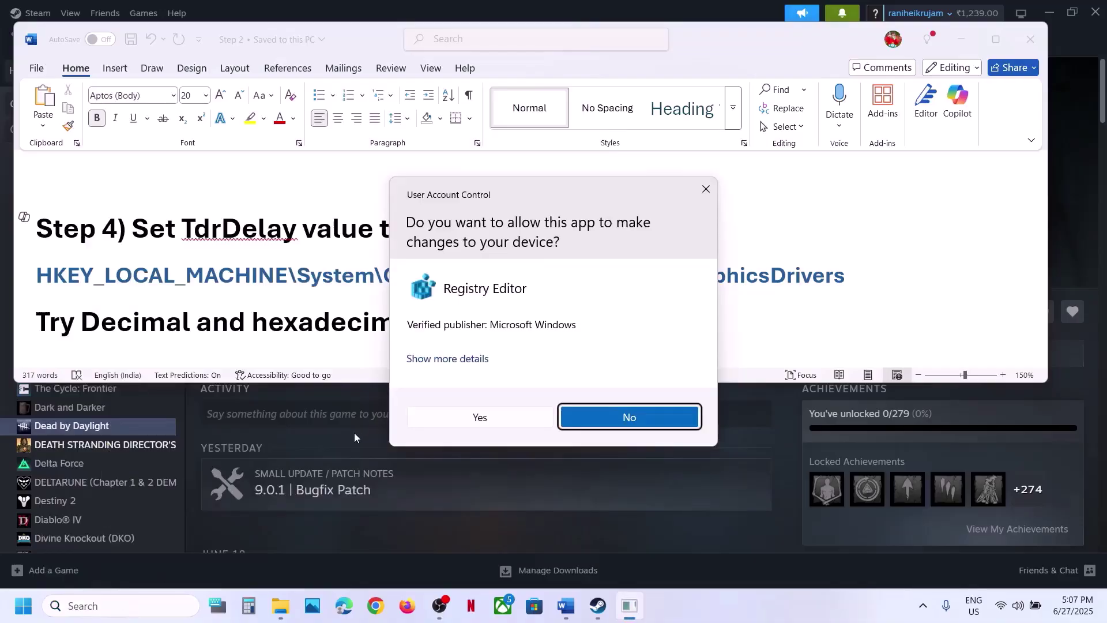
{"action": "left_click", "coordinate": [459, 424]}
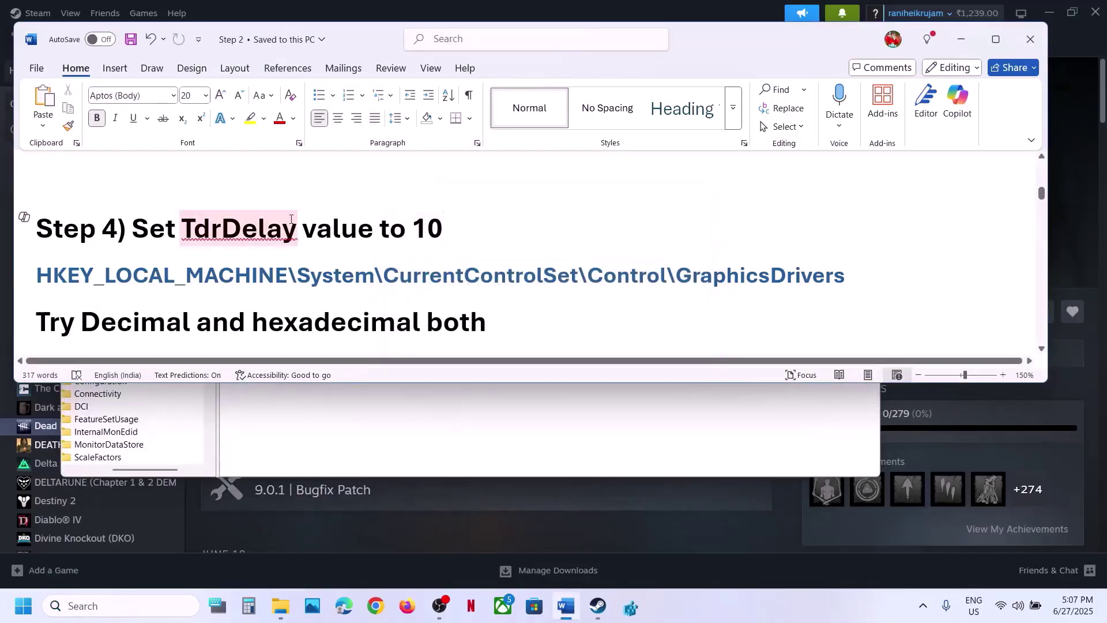
Collapse the Control, CurrentControlSet and SYSTEM keys so the registry tree shows only the main keys under HKEY_LOCAL_MACHINE
{"action": "left_click_drag", "start_coordinate": [291, 434], "coordinate": [112, 469]}
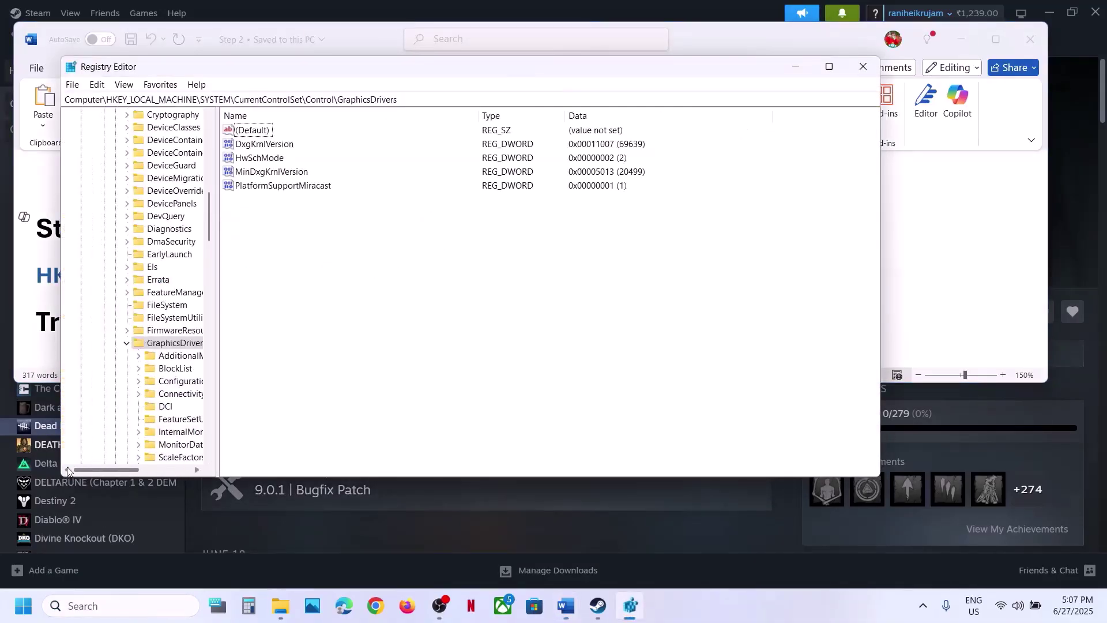
{"action": "scroll", "coordinate": [154, 213], "scroll_direction": "up", "scroll_amount": 13}
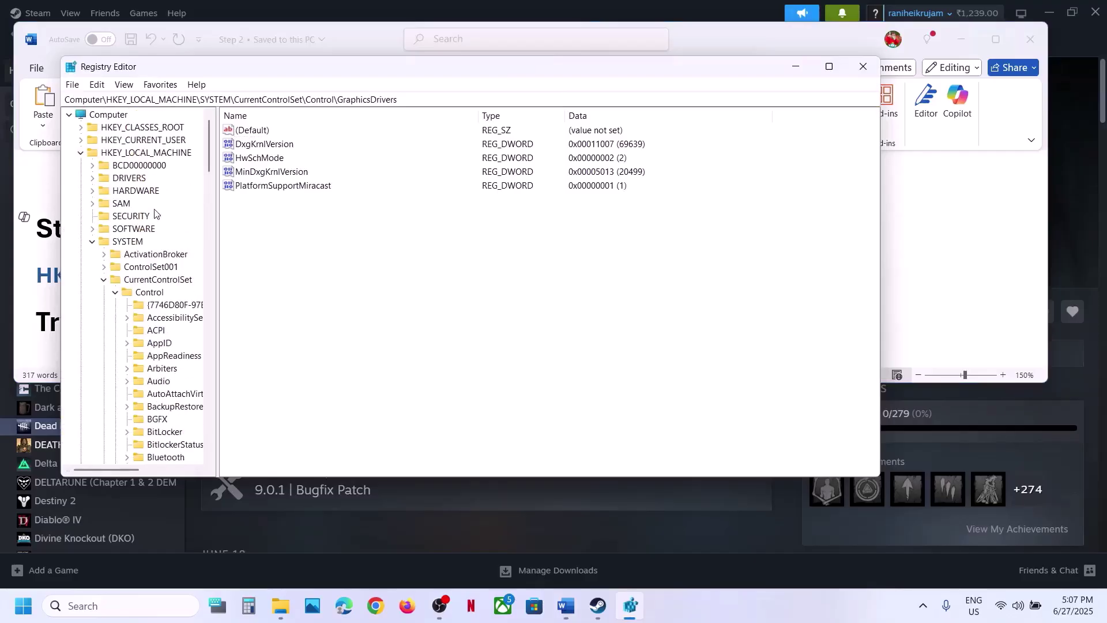
{"action": "left_click", "coordinate": [116, 293]}
{"action": "left_click", "coordinate": [104, 280]}
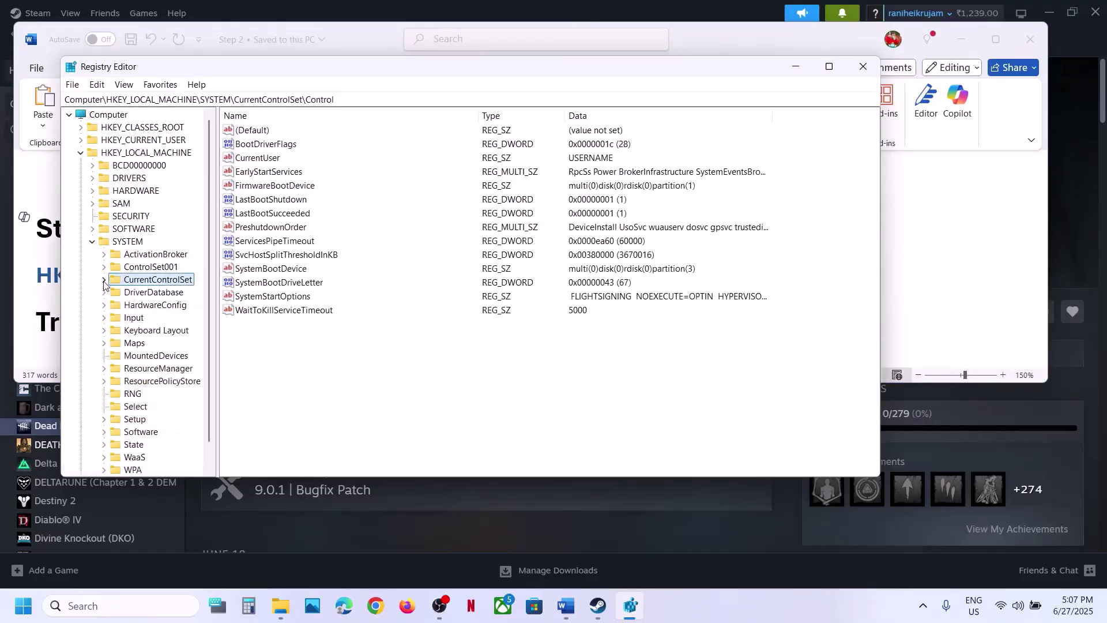
{"action": "left_click", "coordinate": [92, 242]}
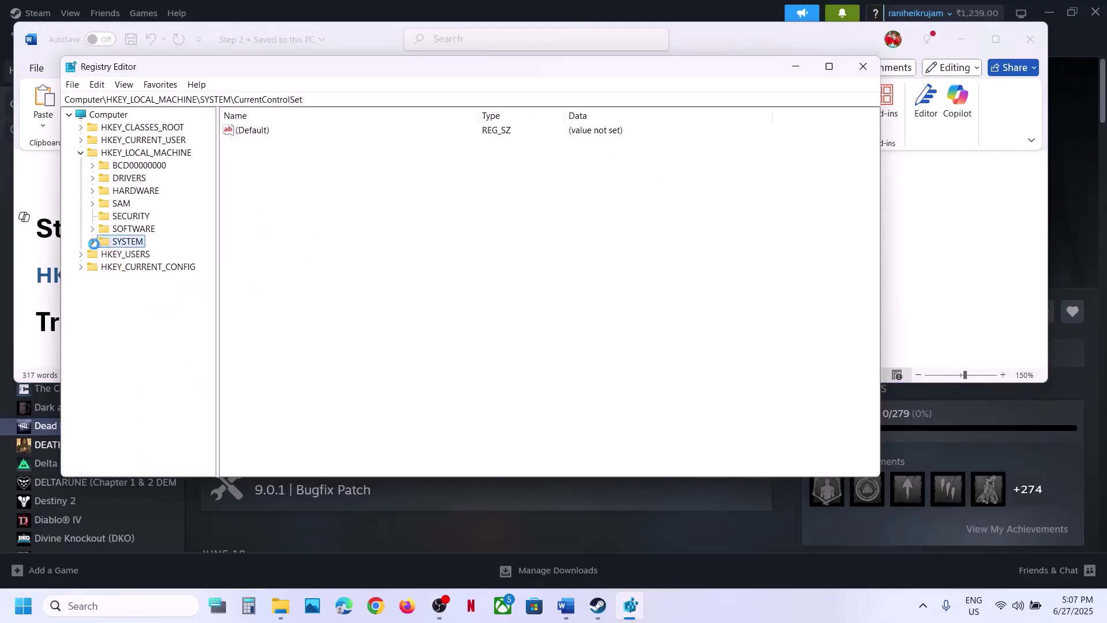
{"action": "left_click", "coordinate": [80, 152]}
{"action": "left_click", "coordinate": [81, 152]}
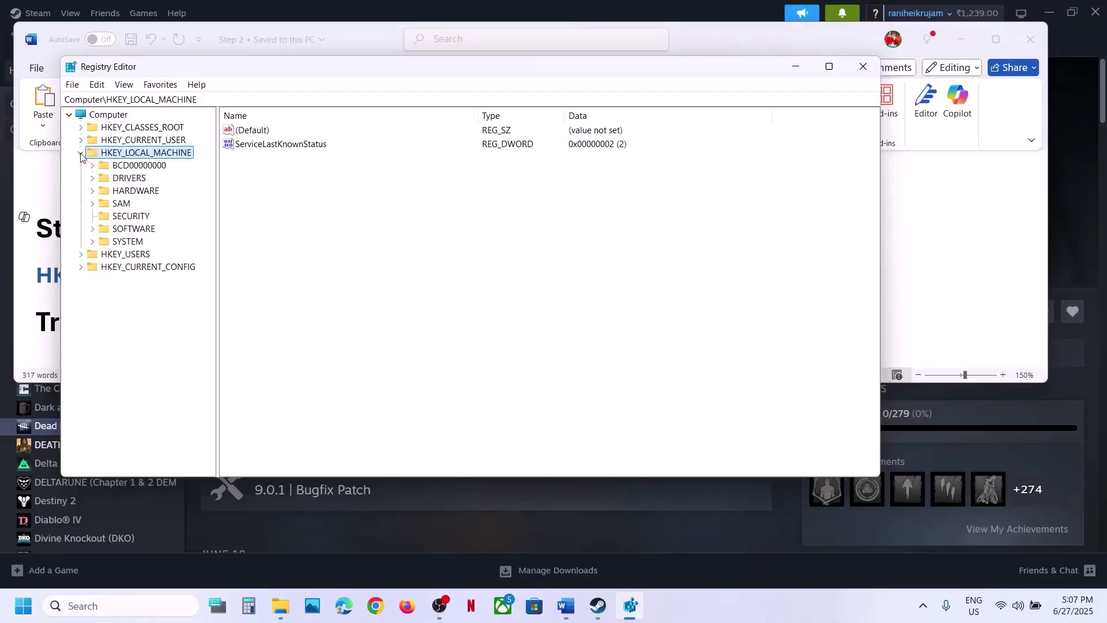
Expand the SYSTEM and CurrentControlSet keys under HKEY_LOCAL_MACHINE, checking the registry path in Step 4 of the Word document
{"action": "key", "text": "alt+Tab"}
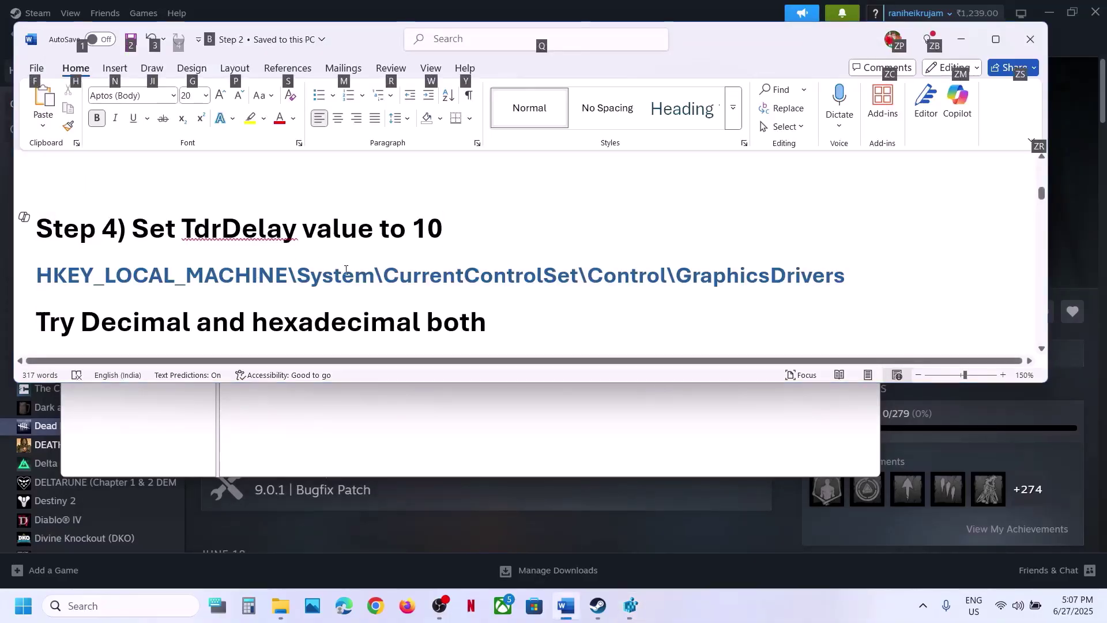
{"action": "key", "text": "alt+Tab"}
{"action": "left_click", "coordinate": [95, 242]}
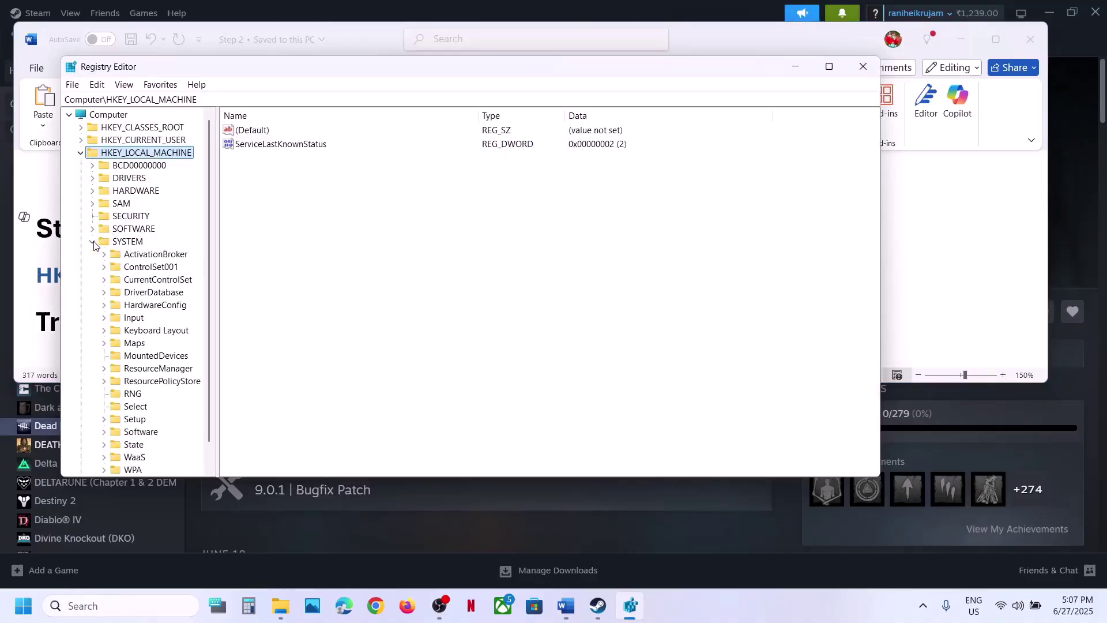
{"action": "left_click", "coordinate": [161, 280]}
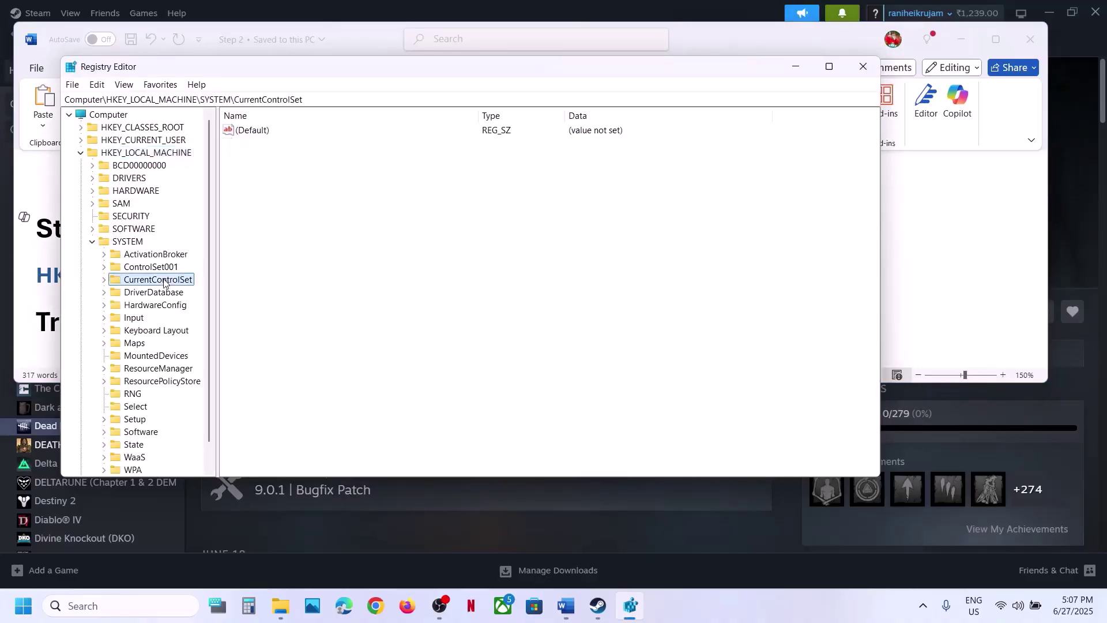
{"action": "left_click", "coordinate": [104, 281]}
{"action": "key", "text": "alt+Tab"}
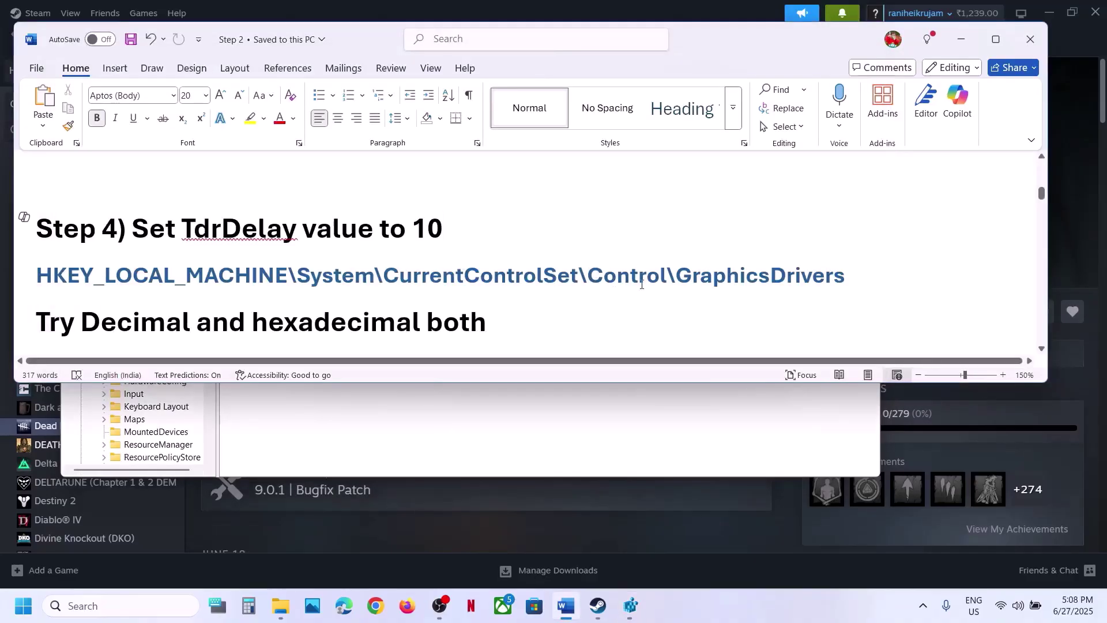
{"action": "key", "text": "alt+Tab"}
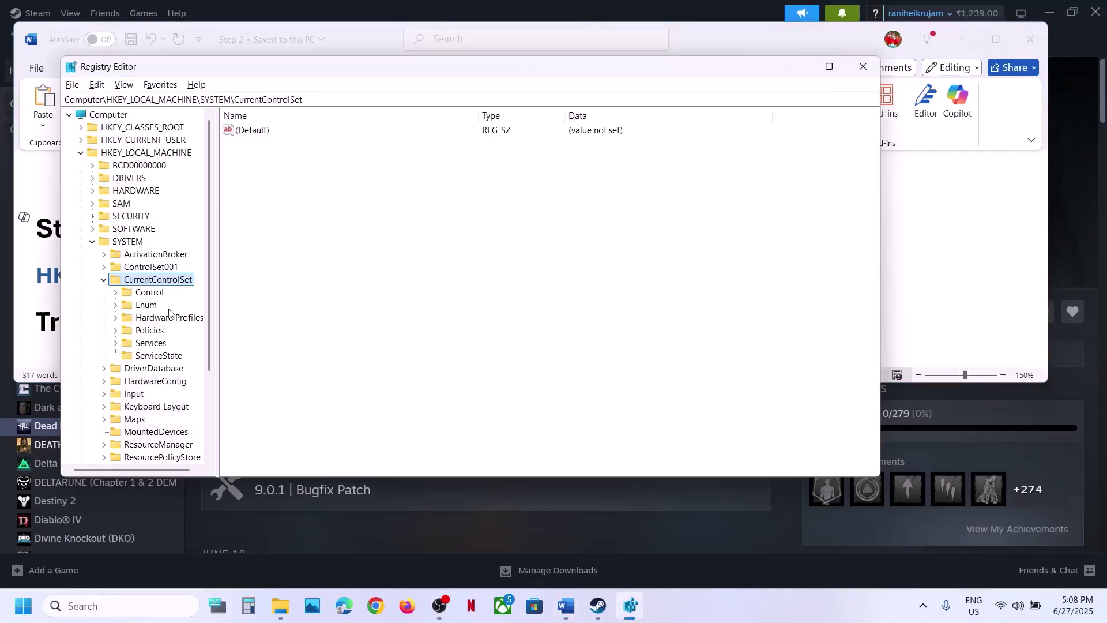
Expand the Control key under CurrentControlSet and select its GraphicsDrivers subkey
{"action": "left_click", "coordinate": [147, 293]}
{"action": "left_click", "coordinate": [116, 293]}
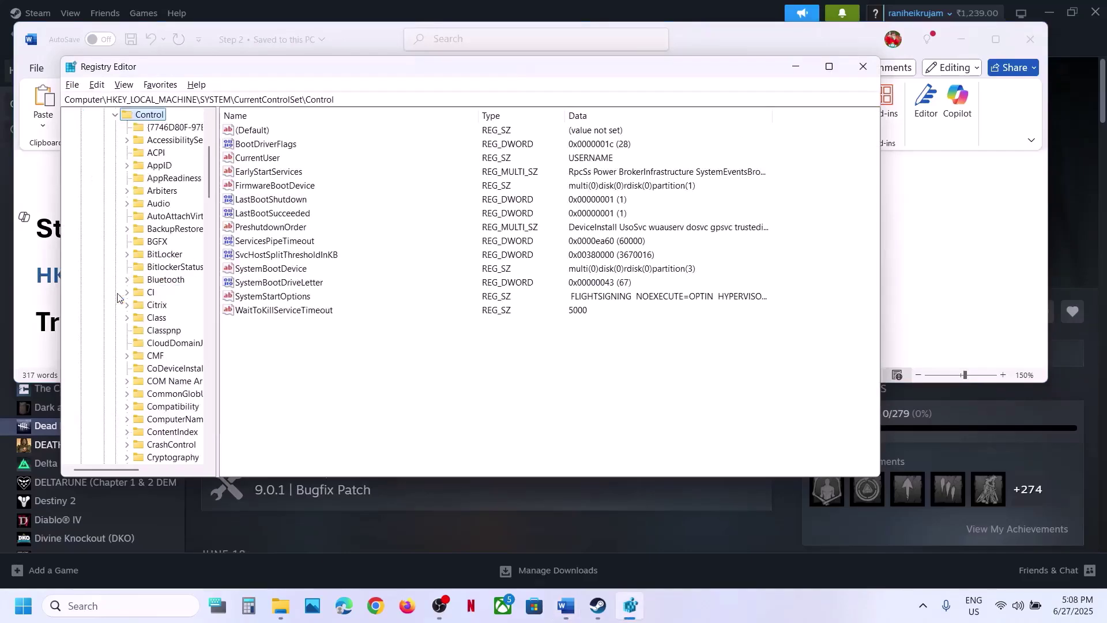
{"action": "scroll", "coordinate": [148, 299], "scroll_direction": "down", "scroll_amount": 13}
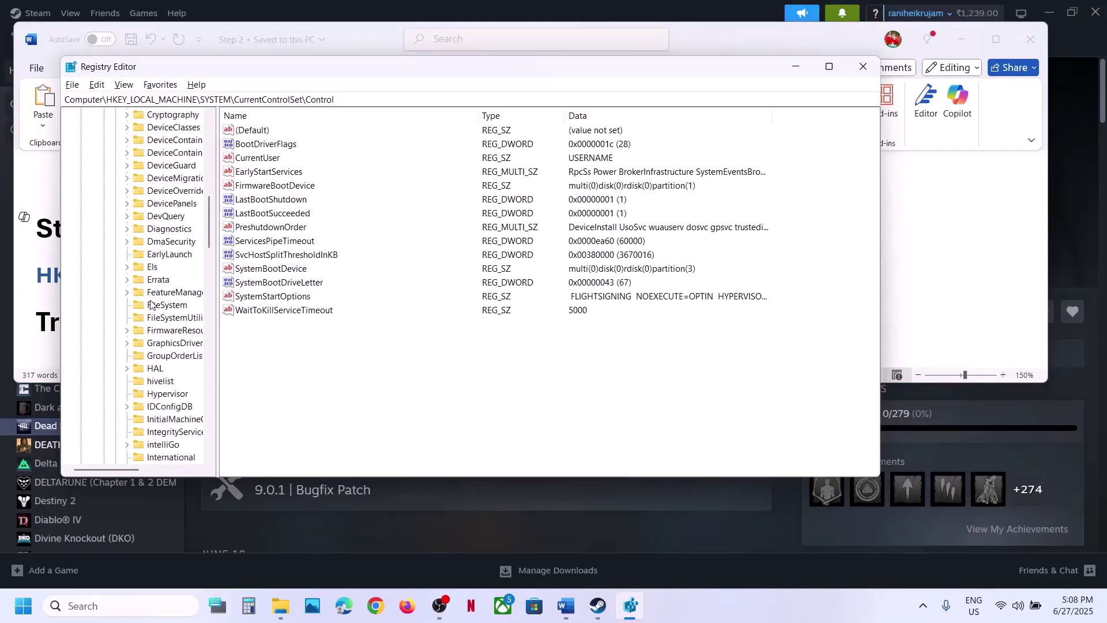
{"action": "scroll", "coordinate": [150, 304], "scroll_direction": "down", "scroll_amount": 1}
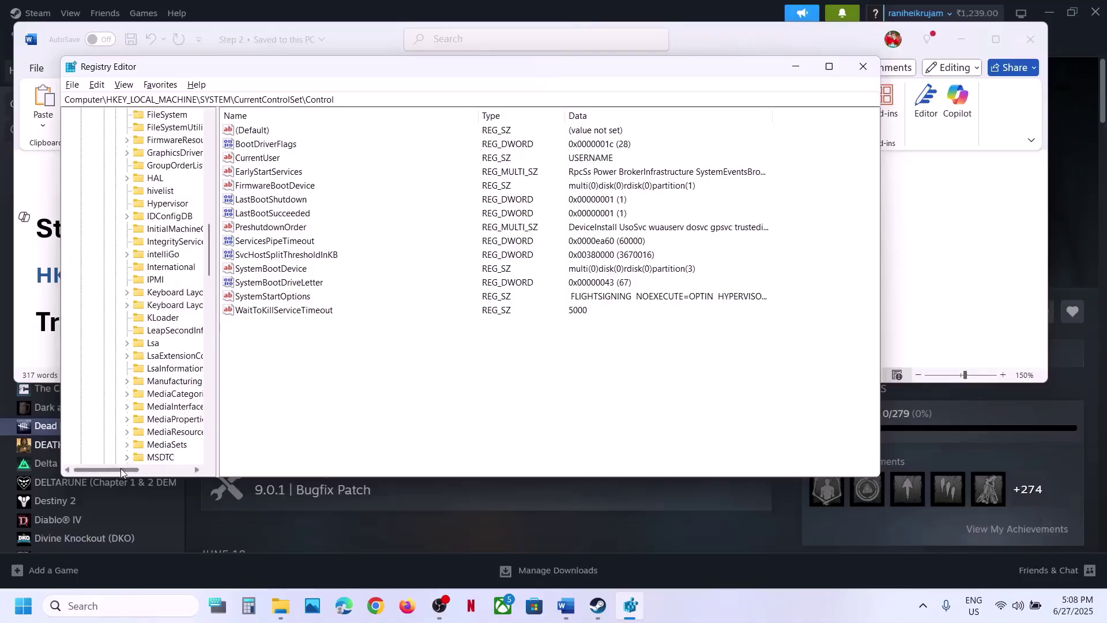
{"action": "left_click_drag", "start_coordinate": [120, 468], "coordinate": [137, 469]}
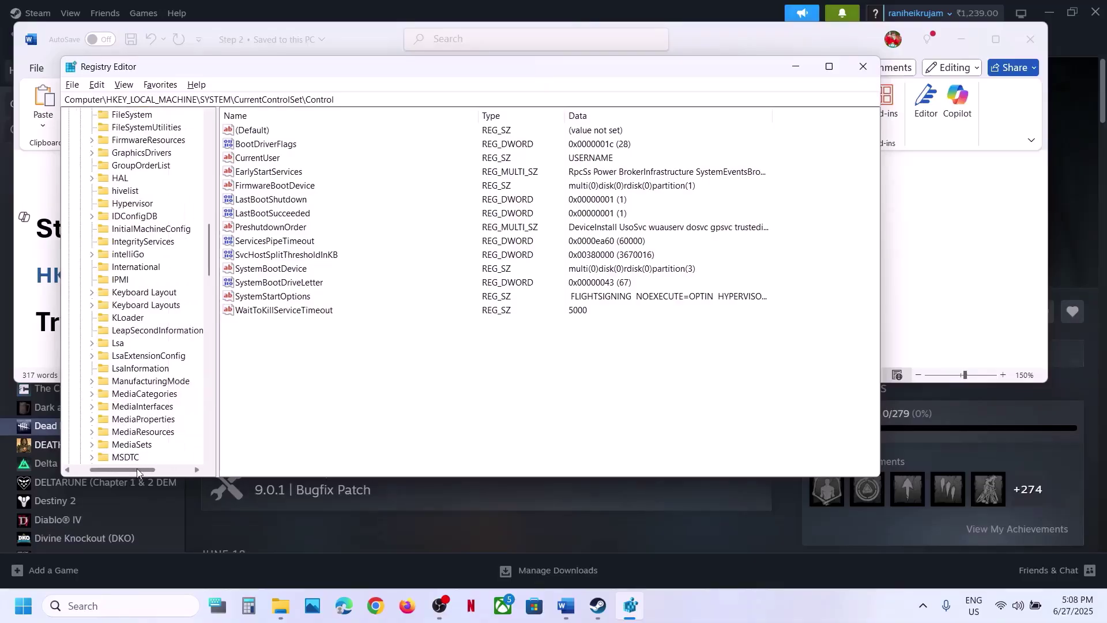
{"action": "left_click", "coordinate": [136, 154]}
{"action": "scroll", "coordinate": [136, 156], "scroll_direction": "up", "scroll_amount": 1}
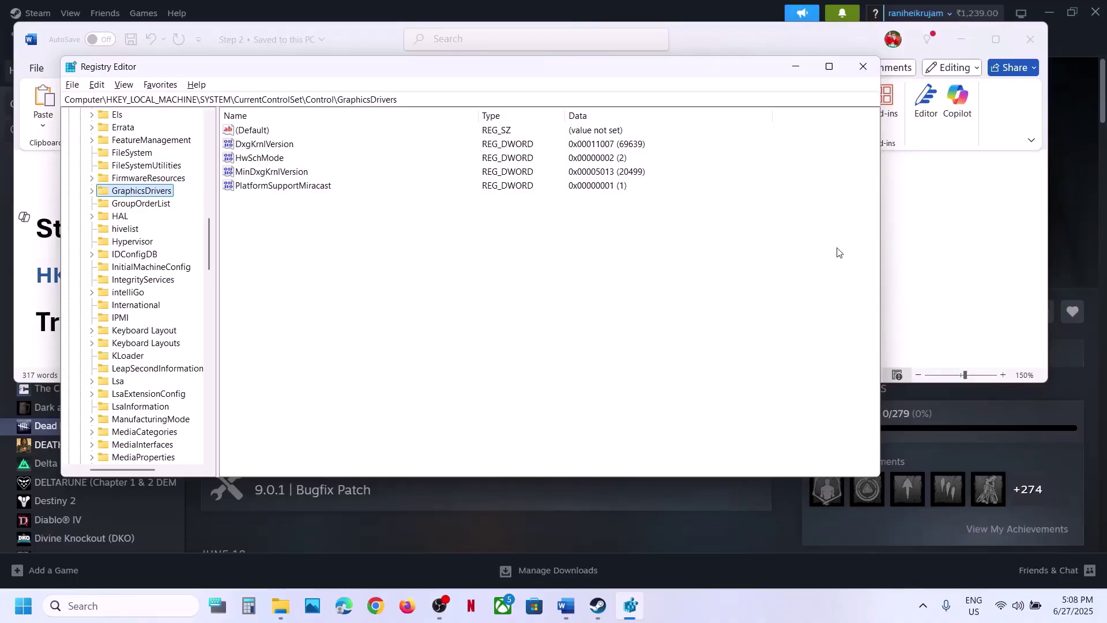
Copy the name TdrDelay from the Step 4 heading in the Word document and minimize the document
{"action": "left_click", "coordinate": [919, 258]}
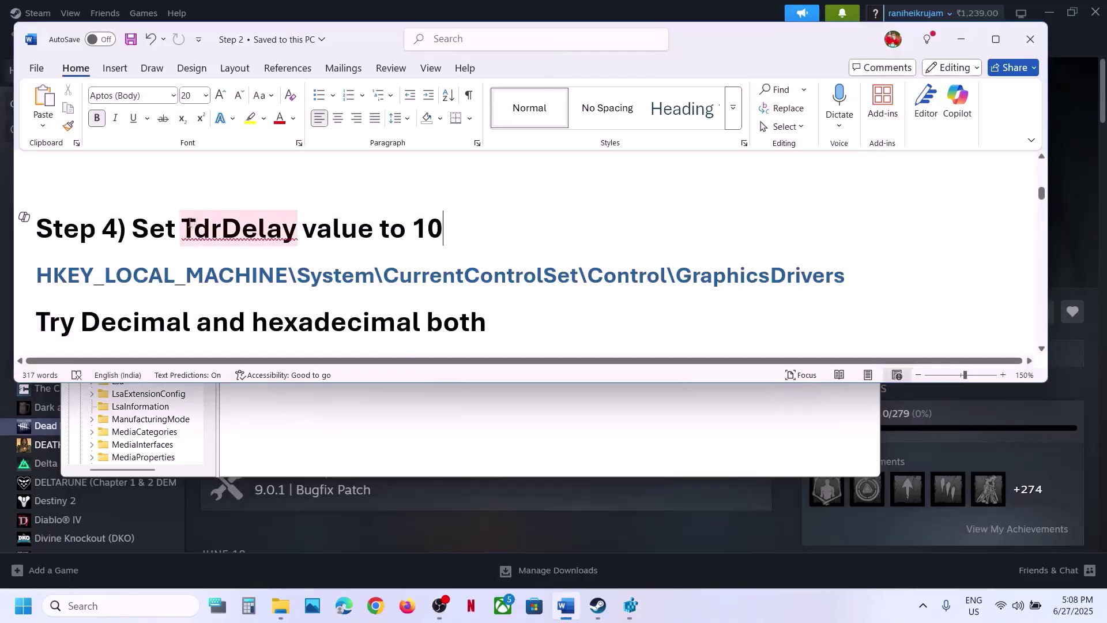
{"action": "left_click_drag", "start_coordinate": [188, 226], "coordinate": [297, 228]}
{"action": "key", "text": "ctrl+c"}
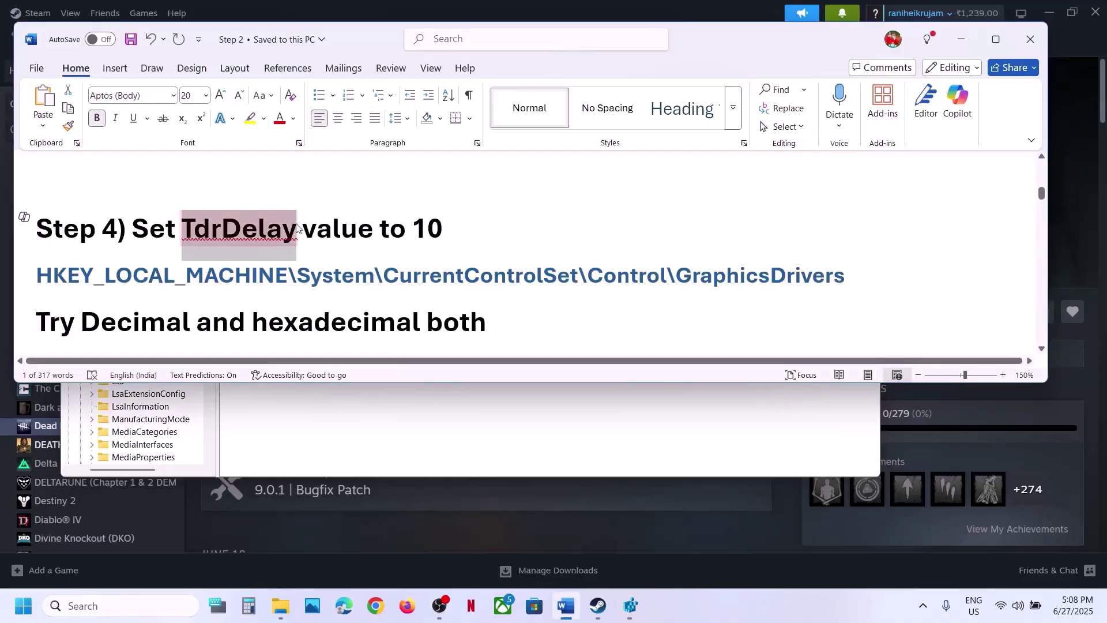
{"action": "left_click", "coordinate": [960, 38]}
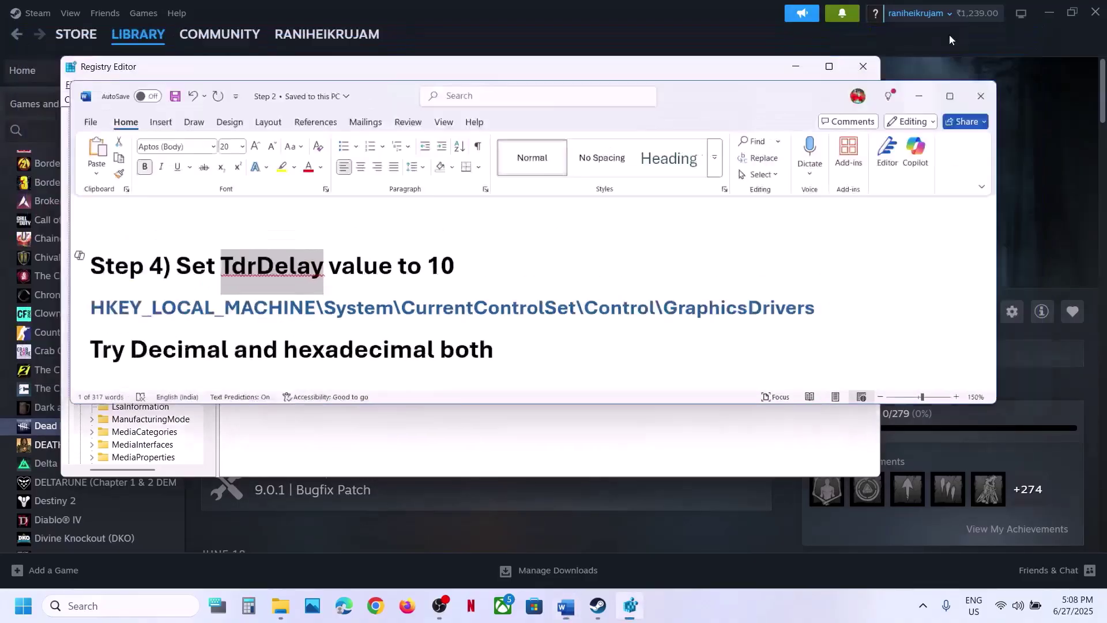
Create a new DWORD (32-bit) value named TdrDelay in the GraphicsDrivers key
{"action": "right_click", "coordinate": [294, 215]}
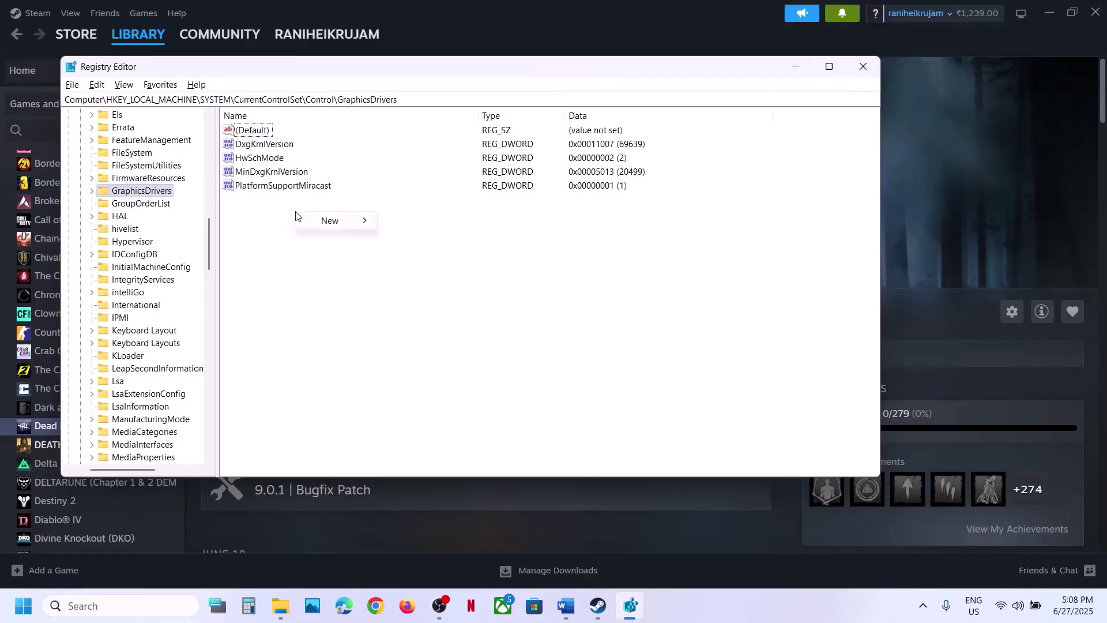
{"action": "mouse_move", "coordinate": [337, 223]}
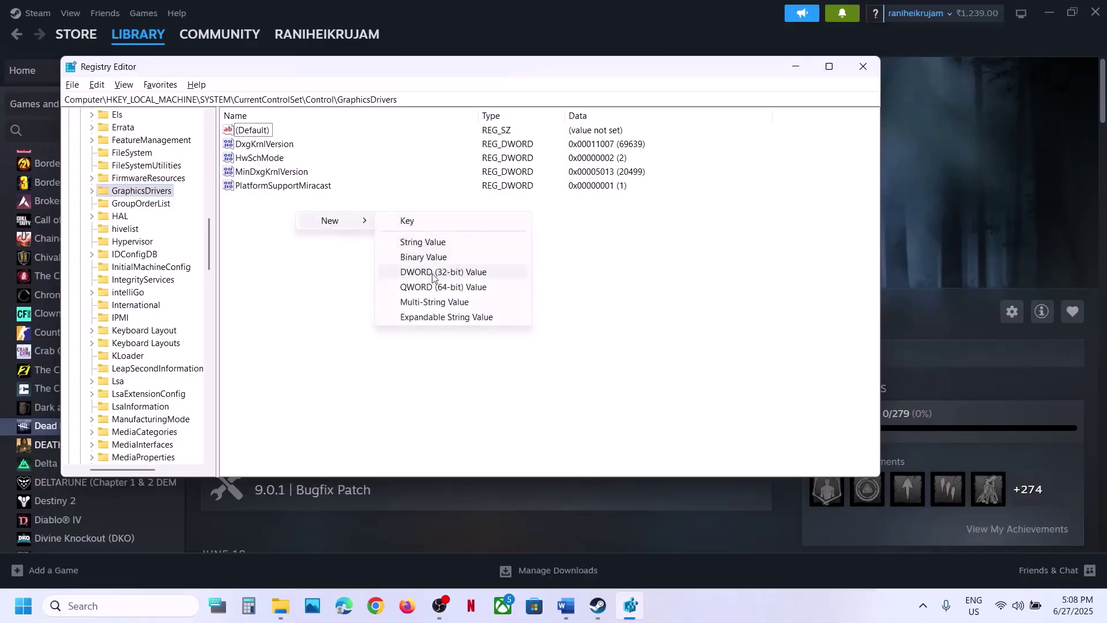
{"action": "left_click", "coordinate": [454, 274]}
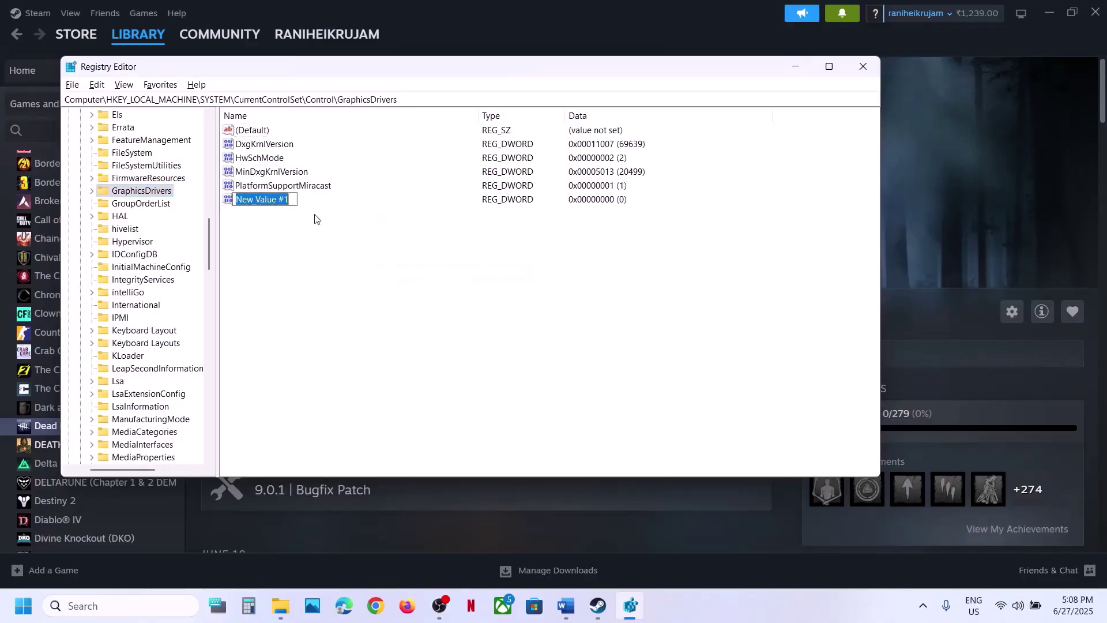
{"action": "key", "text": "ctrl+v"}
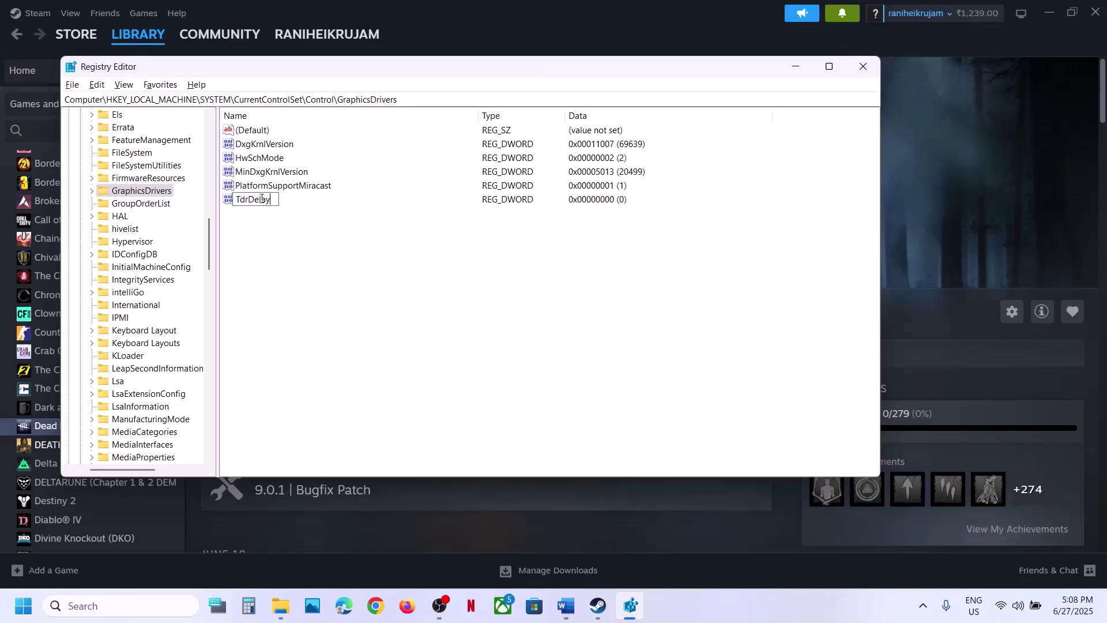
{"action": "key", "text": "Return"}
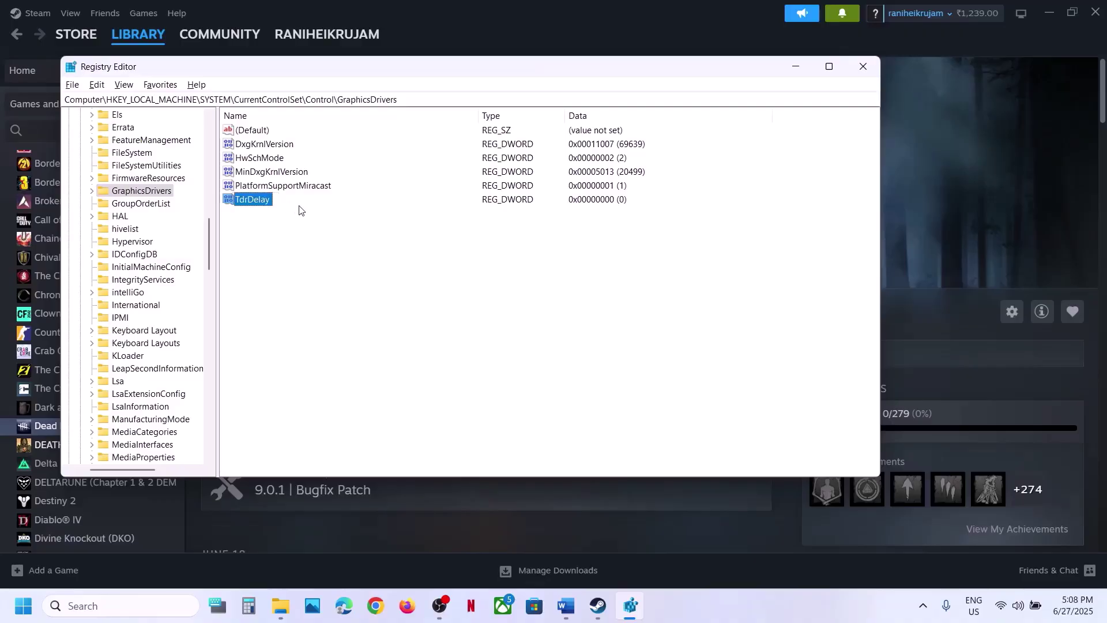
Set the TdrDelay value data to 10 with the Hexadecimal base
{"action": "double_click", "coordinate": [258, 204]}
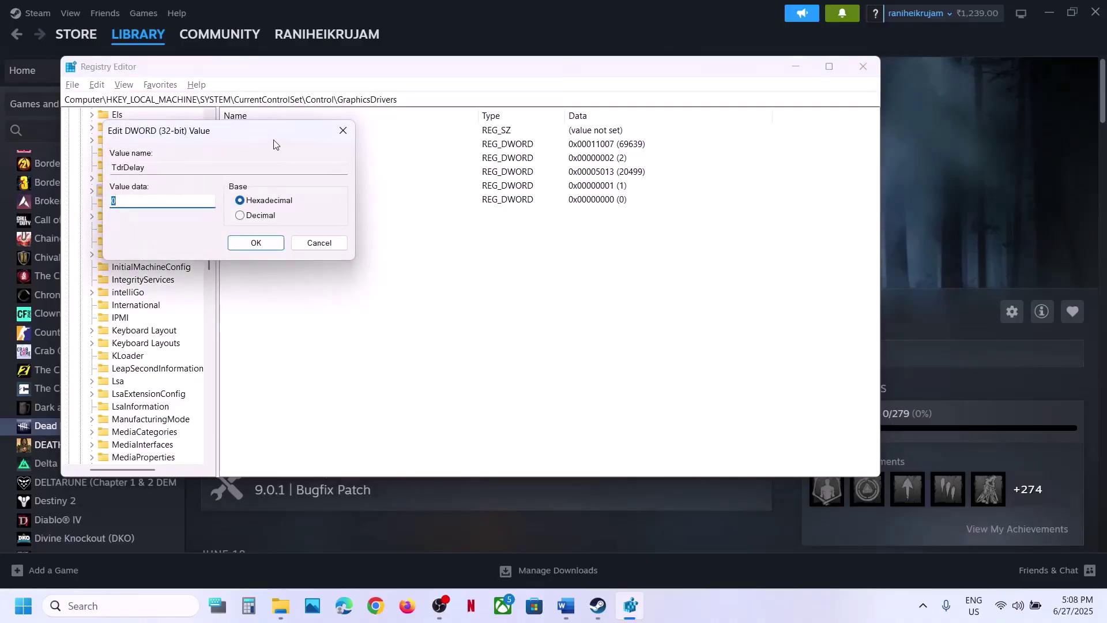
{"action": "left_click_drag", "start_coordinate": [276, 136], "coordinate": [486, 184]}
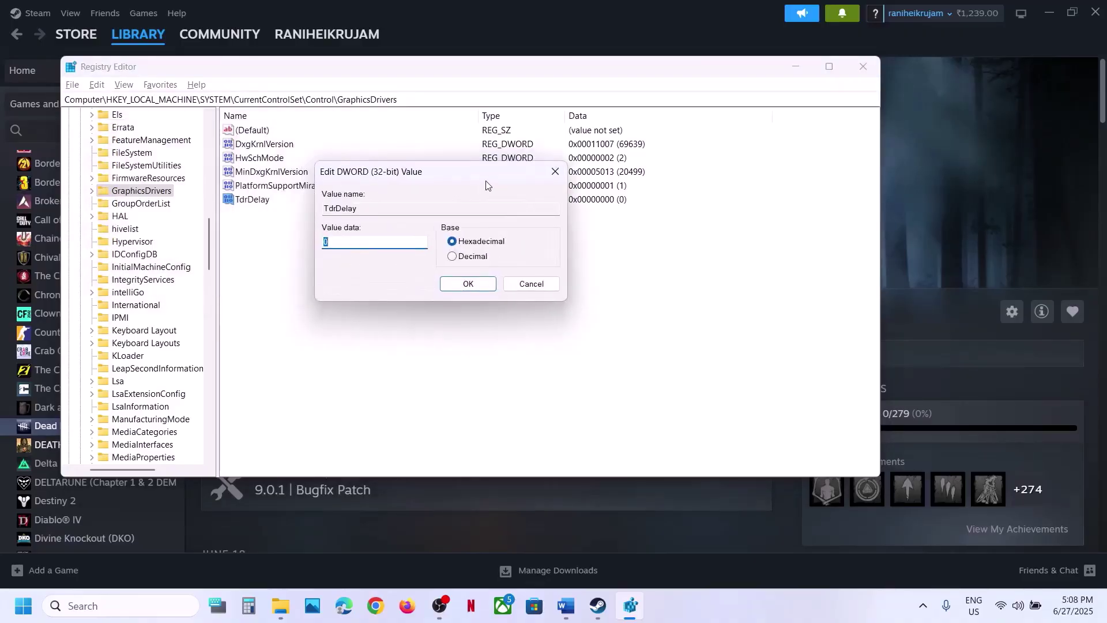
{"action": "left_click", "coordinate": [453, 244]}
{"action": "double_click", "coordinate": [325, 241]}
{"action": "left_click", "coordinate": [460, 282]}
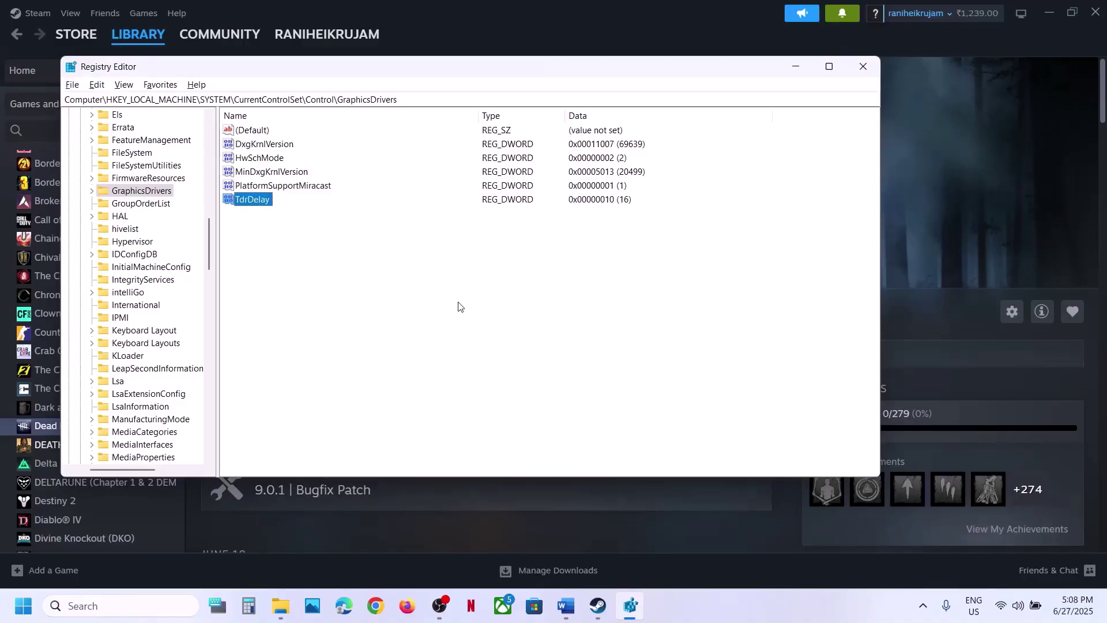
Change the TdrDelay value to the Decimal base with value data 10
{"action": "double_click", "coordinate": [249, 200]}
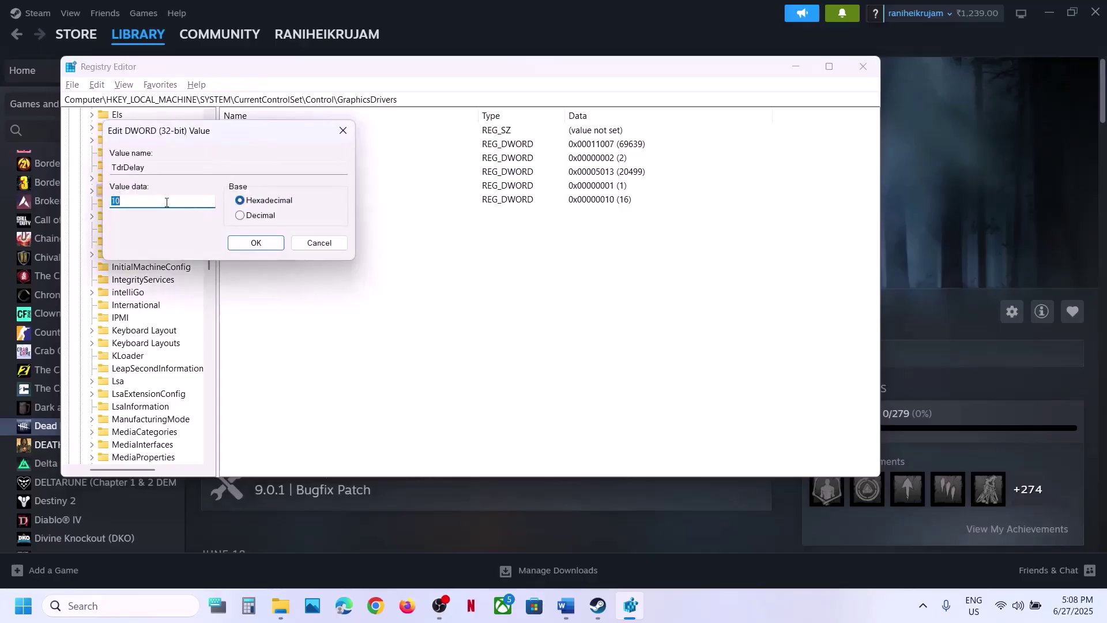
{"action": "left_click", "coordinate": [240, 218]}
{"action": "left_click_drag", "start_coordinate": [147, 204], "coordinate": [96, 203]}
{"action": "type", "text": "1"}
{"action": "left_click", "coordinate": [257, 242]}
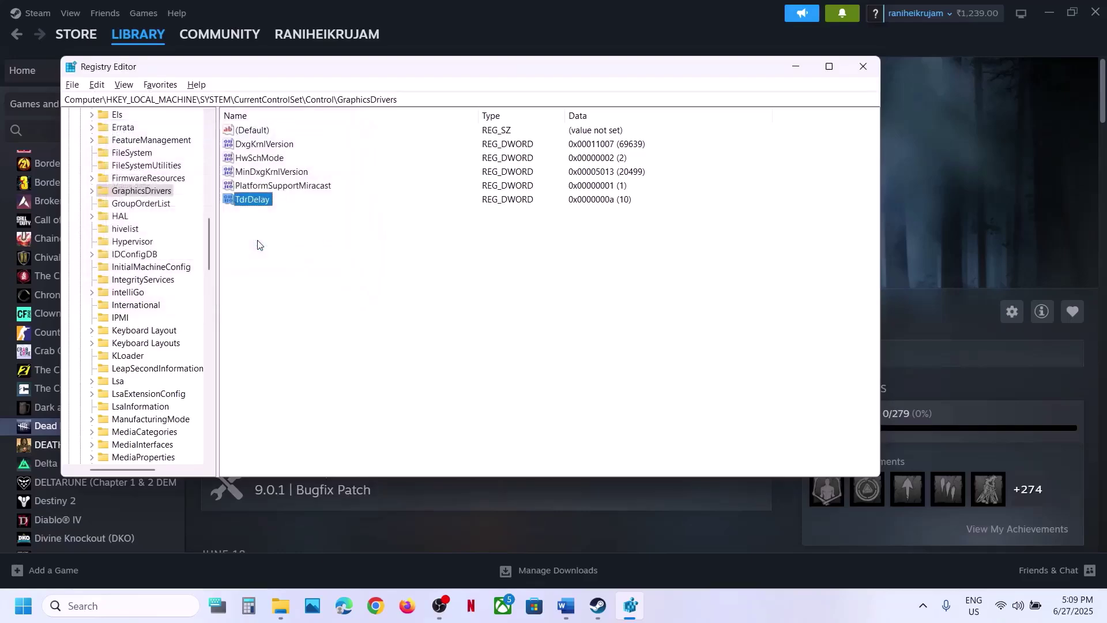
Switch to Steam, view the Windows power options including Restart, and dismiss them without choosing one
{"action": "left_click", "coordinate": [911, 255]}
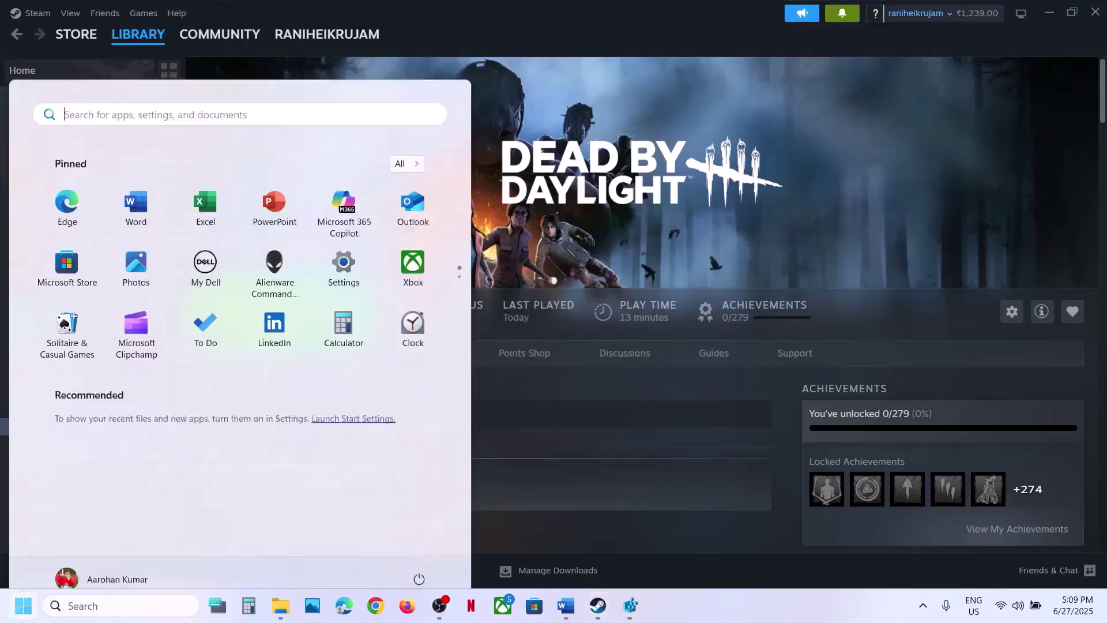
{"action": "left_click", "coordinate": [23, 605]}
{"action": "left_click", "coordinate": [417, 555]}
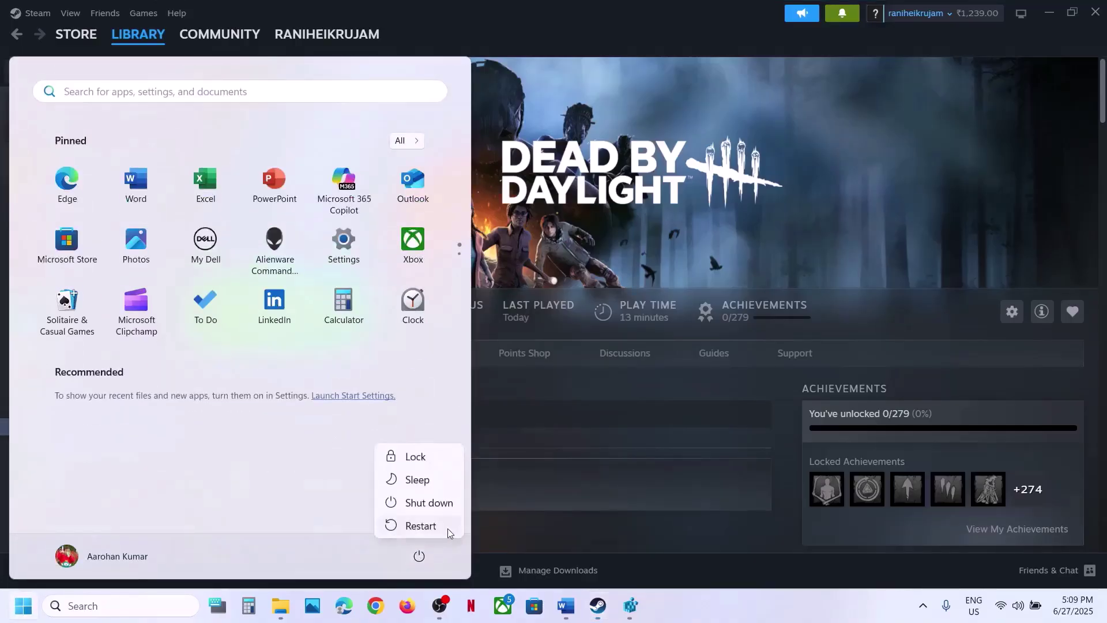
{"action": "left_click", "coordinate": [671, 229]}
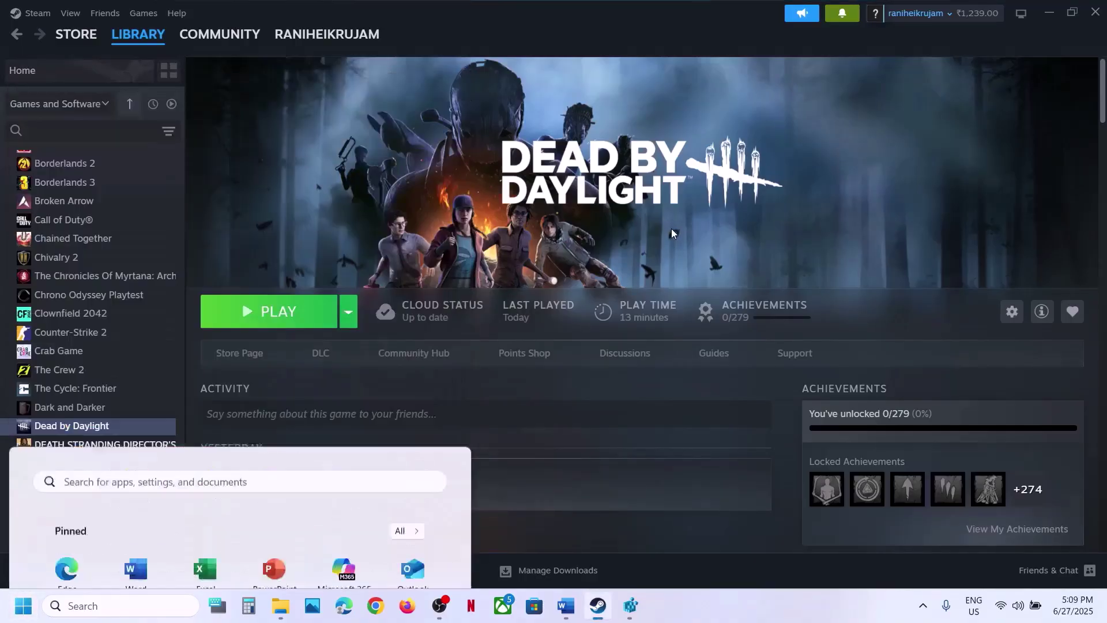
Return to Registry Editor and set the TdrDelay value data to hexadecimal 10
{"action": "left_click", "coordinate": [634, 606]}
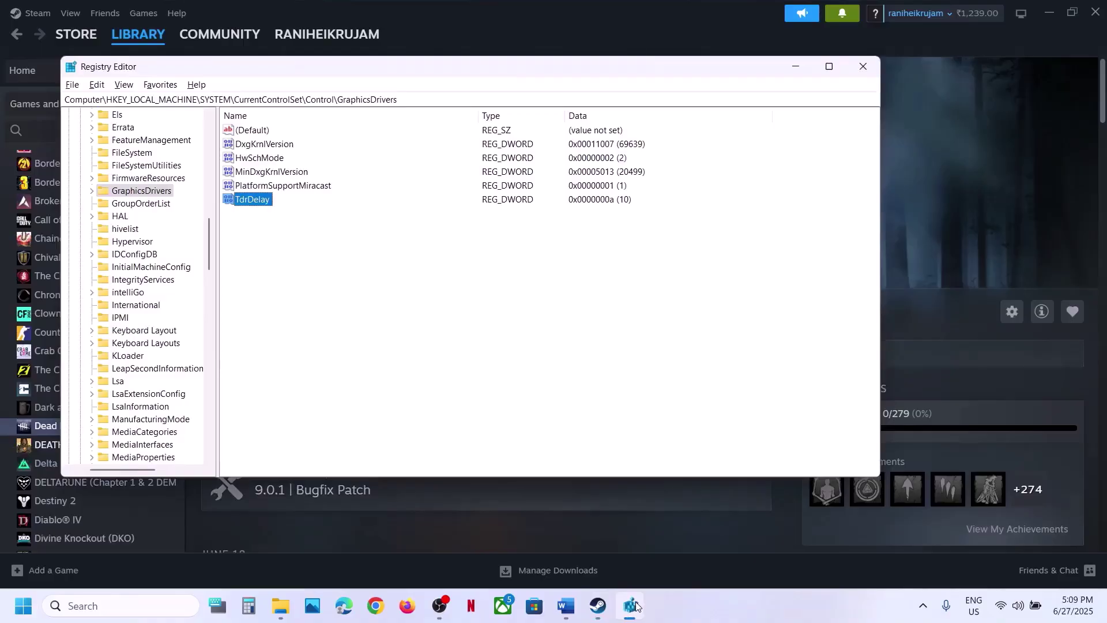
{"action": "double_click", "coordinate": [242, 201]}
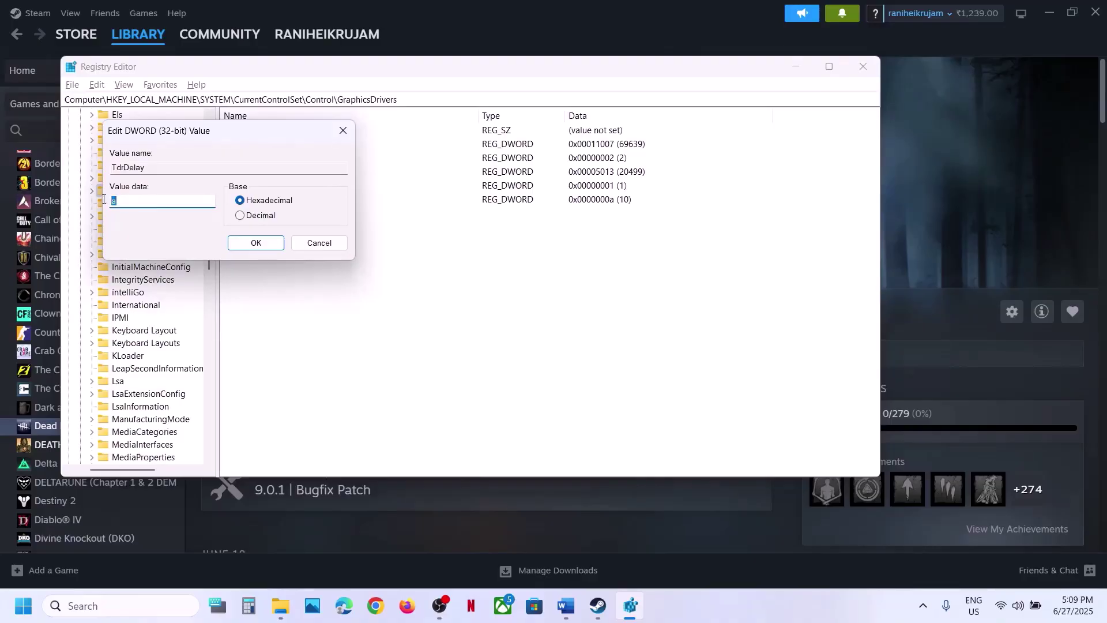
{"action": "type", "text": "10"}
{"action": "left_click", "coordinate": [250, 241]}
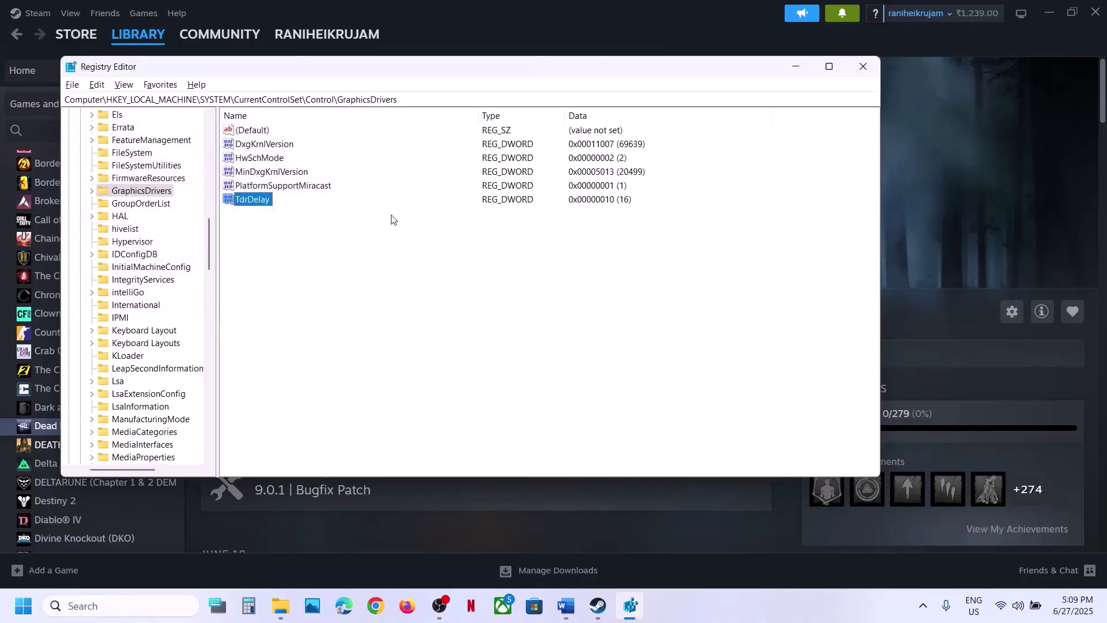
Set the TdrDelay value data to 10 in Decimal base and close Registry Editor
{"action": "double_click", "coordinate": [262, 200]}
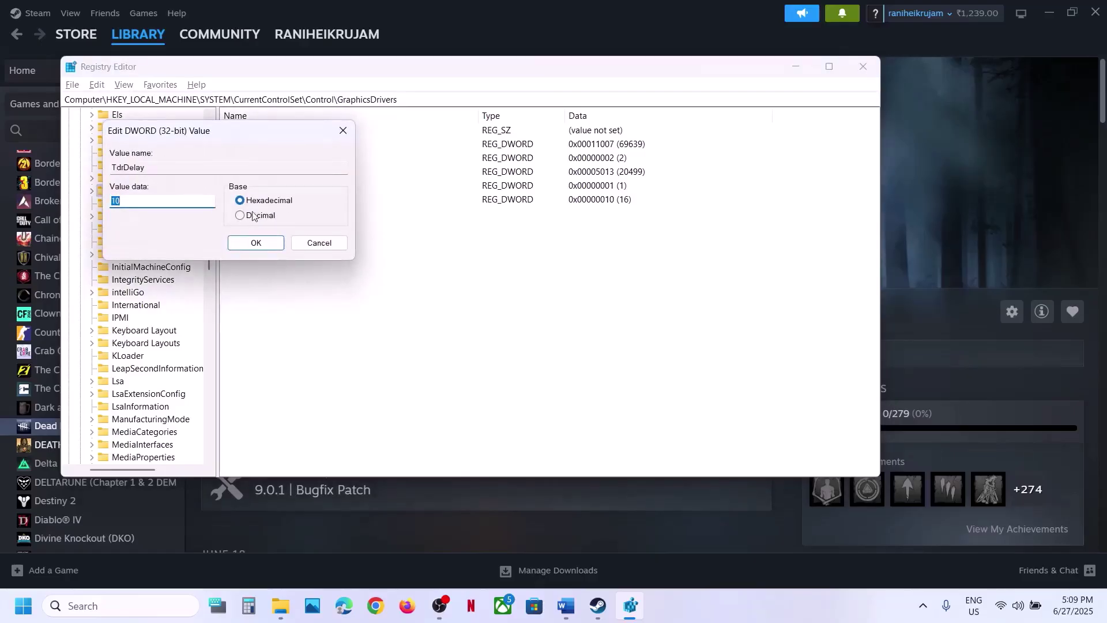
{"action": "left_click", "coordinate": [241, 216]}
{"action": "left_click_drag", "start_coordinate": [148, 197], "coordinate": [93, 207]}
{"action": "type", "text": "10"}
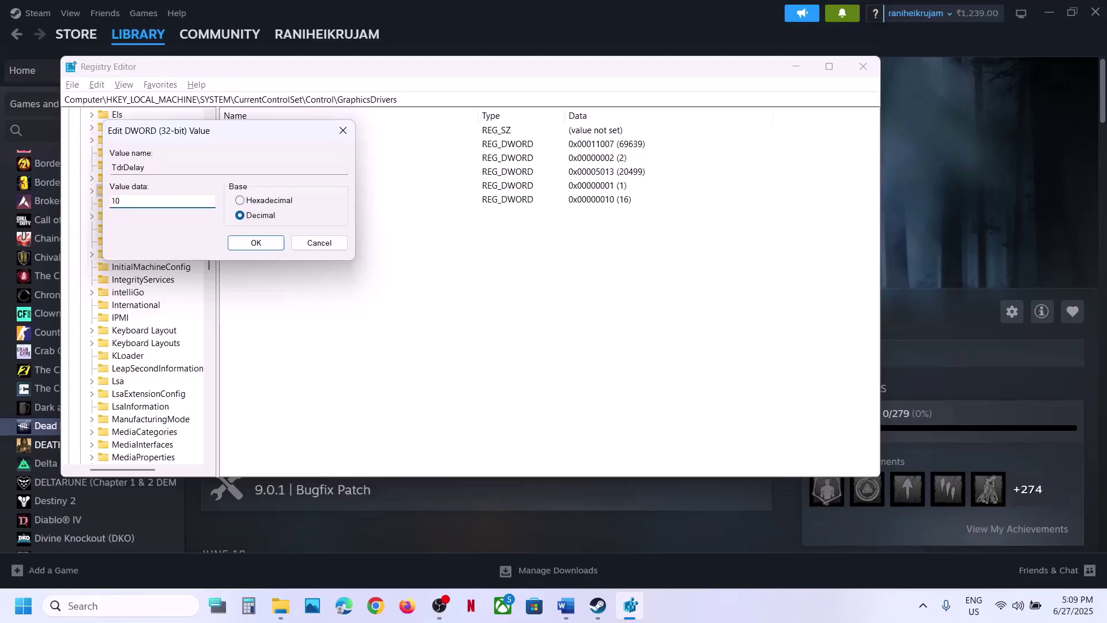
{"action": "left_click", "coordinate": [250, 244]}
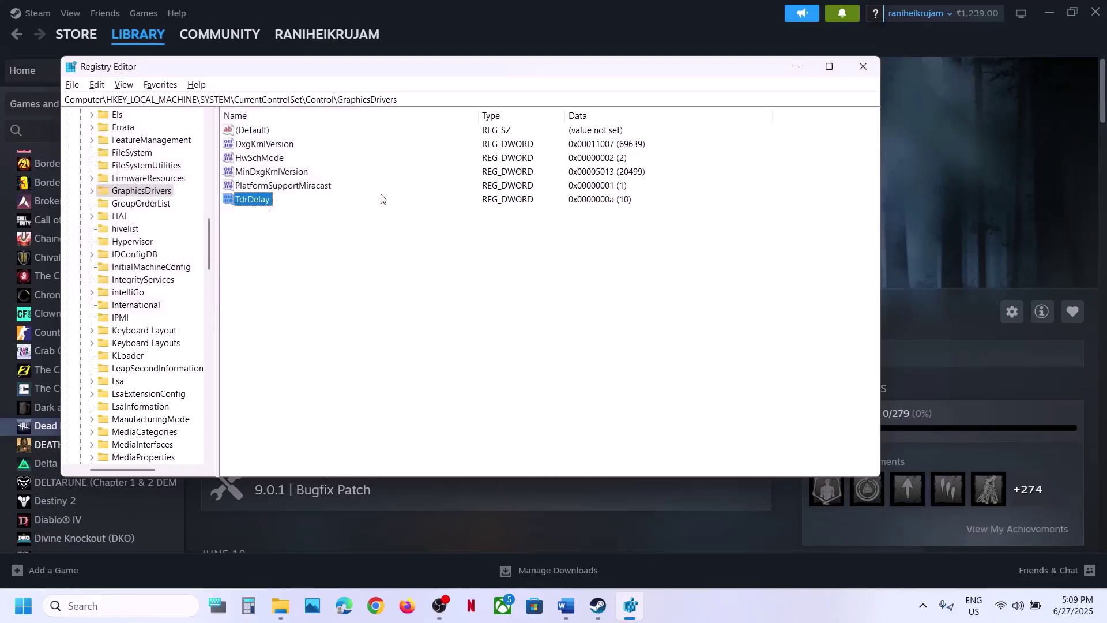
{"action": "left_click", "coordinate": [863, 67]}
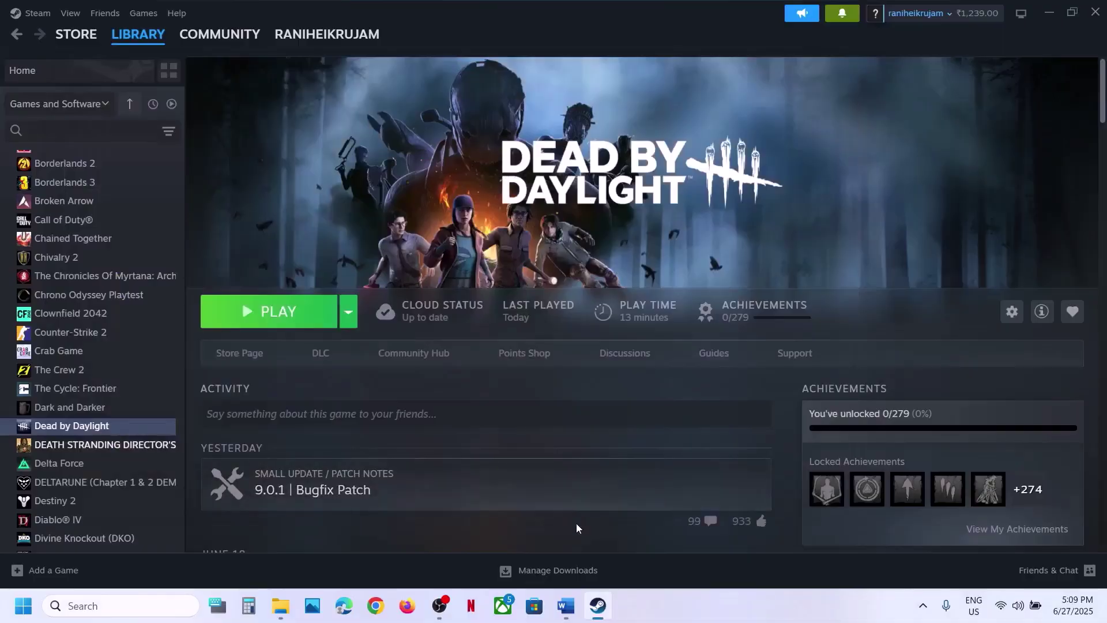
Switch to the Word document and read Step 5 about verifying the game files
{"action": "left_click", "coordinate": [560, 615]}
{"action": "scroll", "coordinate": [420, 238], "scroll_direction": "down", "scroll_amount": 2}
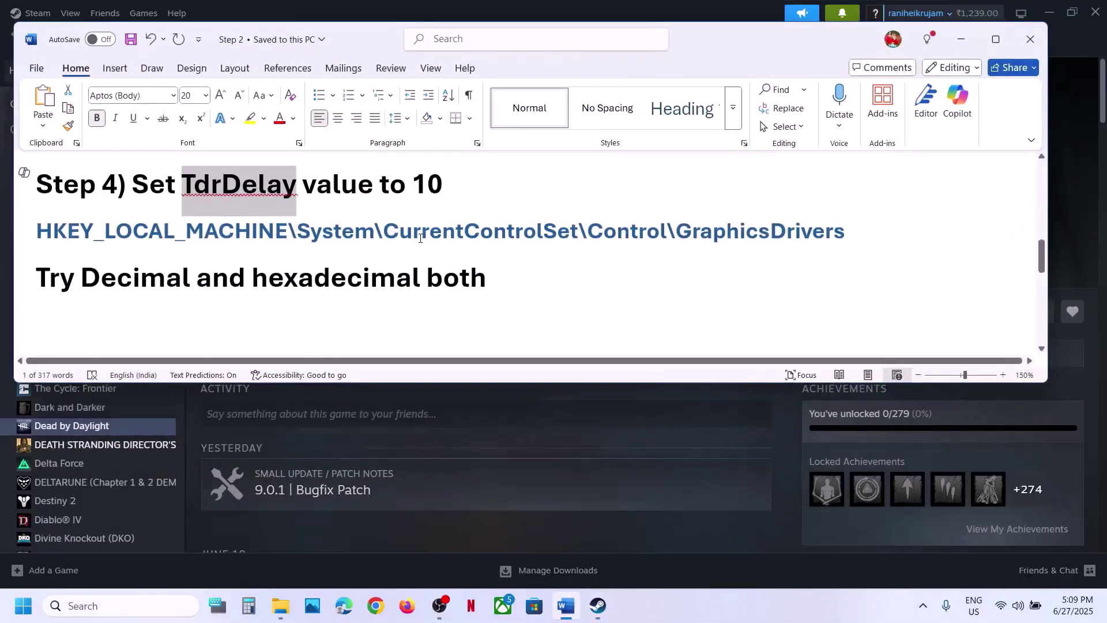
{"action": "left_click_drag", "start_coordinate": [132, 286], "coordinate": [445, 313]}
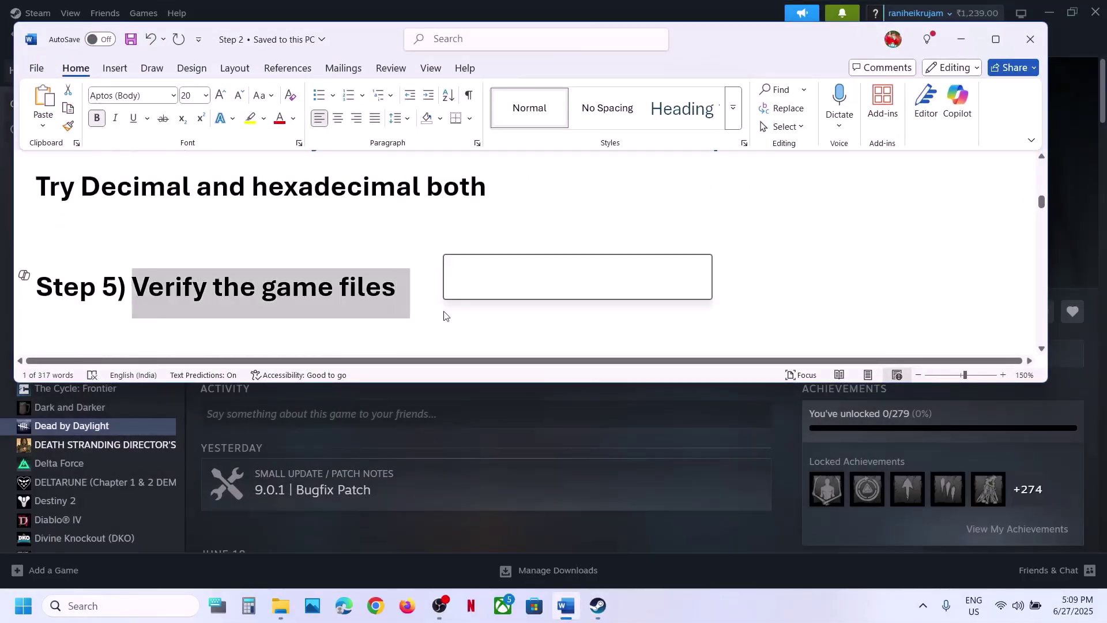
Switch to Steam, view the verify integrity option in Dead by Daylight's Installed Files properties, and close the properties without running it
{"action": "left_click", "coordinate": [694, 436]}
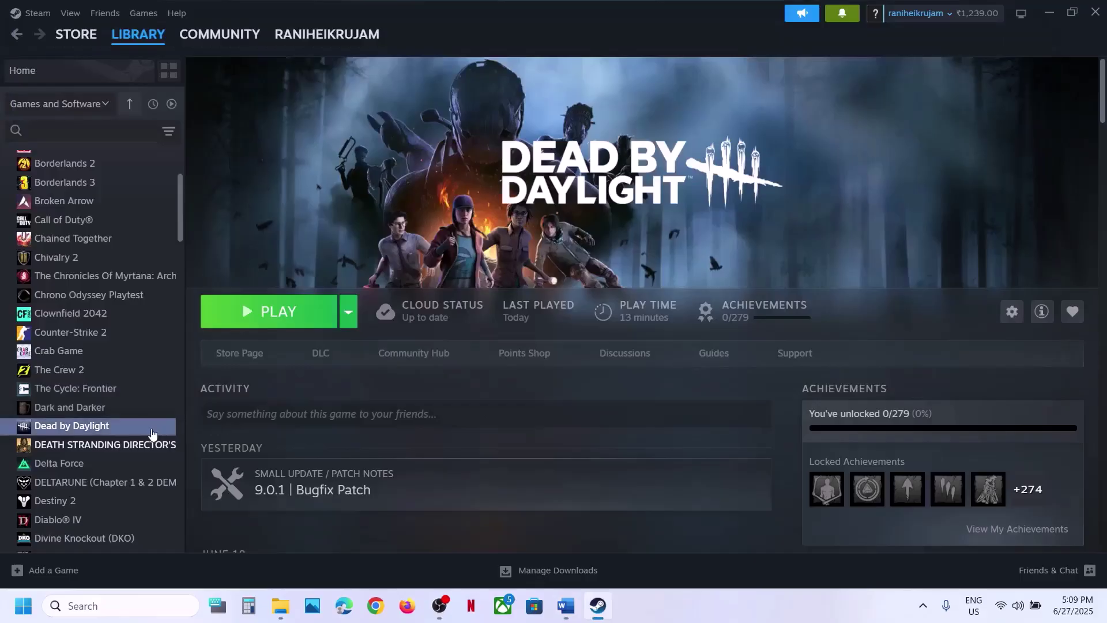
{"action": "right_click", "coordinate": [151, 428]}
{"action": "left_click", "coordinate": [192, 542]}
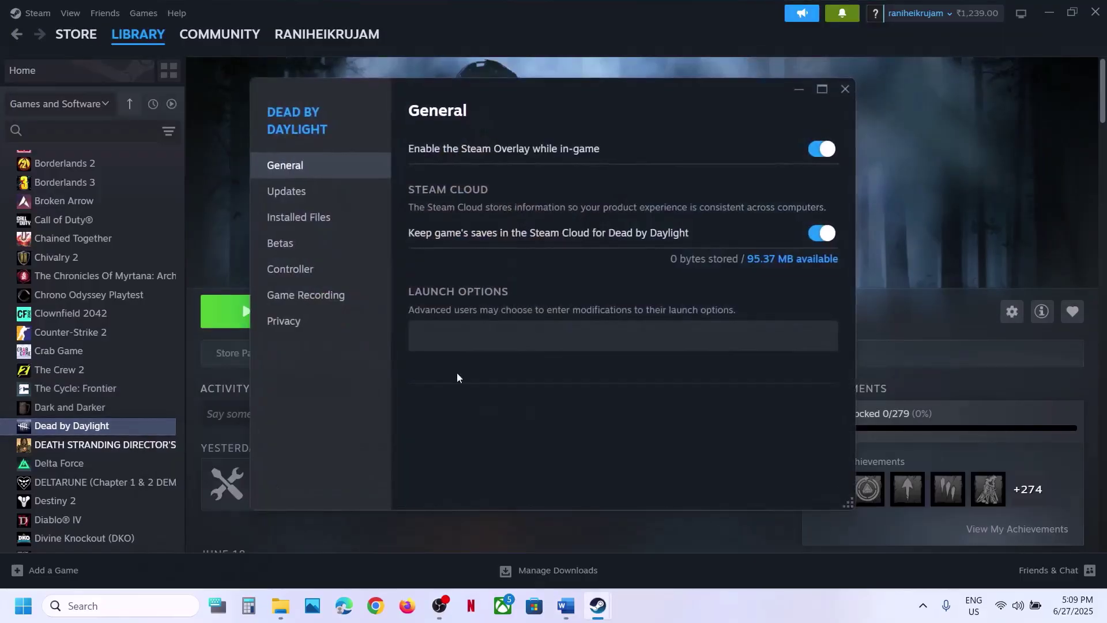
{"action": "left_click", "coordinate": [325, 227]}
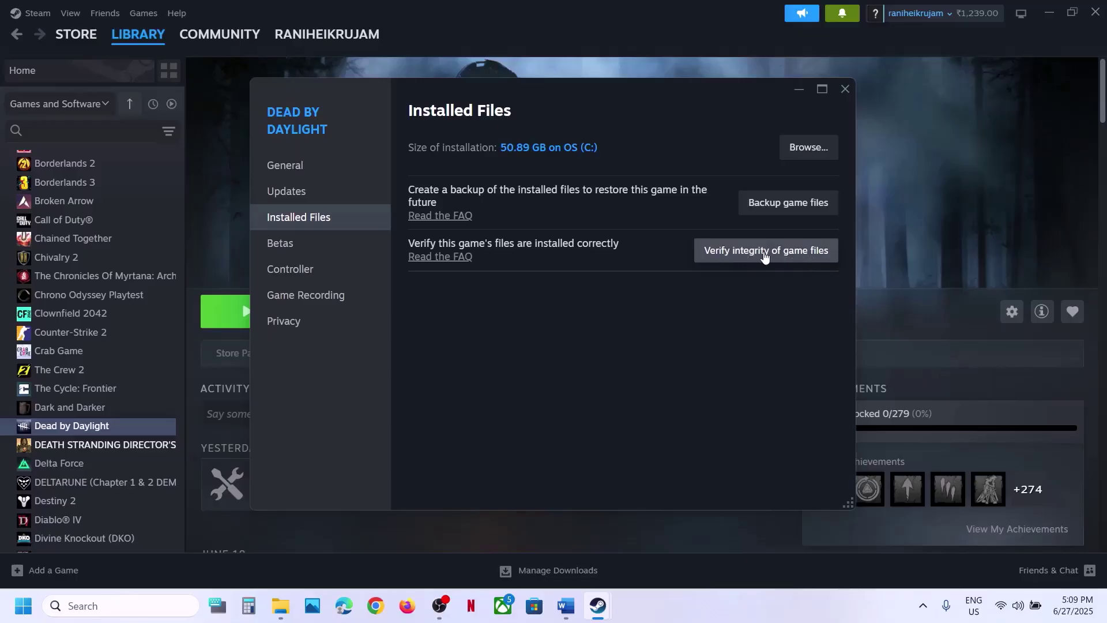
{"action": "left_click", "coordinate": [846, 89]}
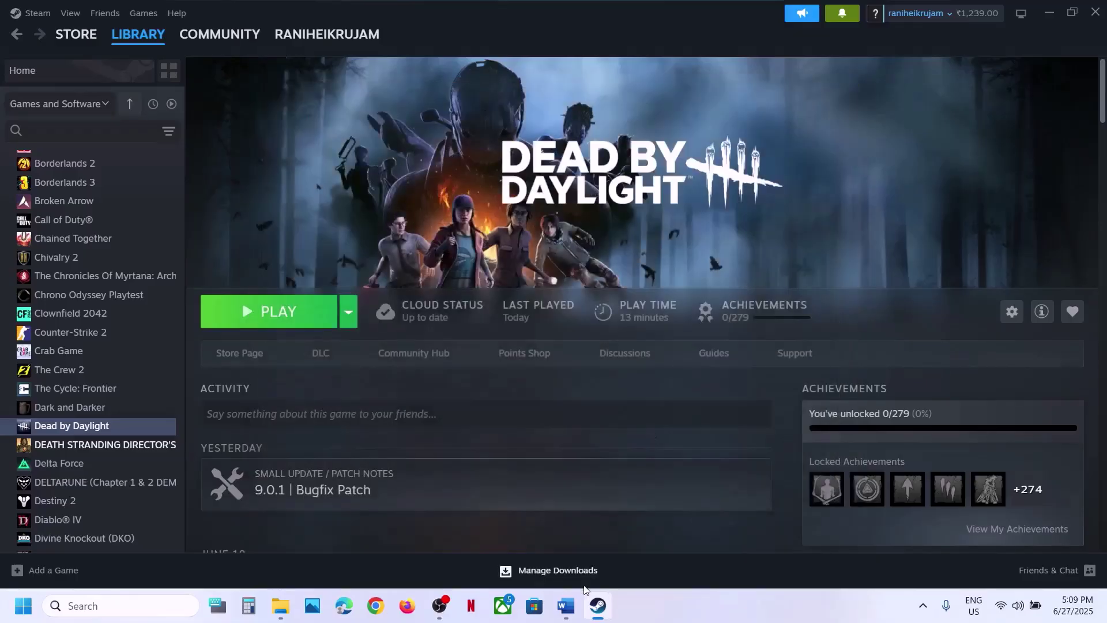
Switch to the Word document and read Step 6 about clearing the Steam download cache
{"action": "left_click", "coordinate": [566, 606]}
{"action": "scroll", "coordinate": [413, 258], "scroll_direction": "down", "scroll_amount": 3}
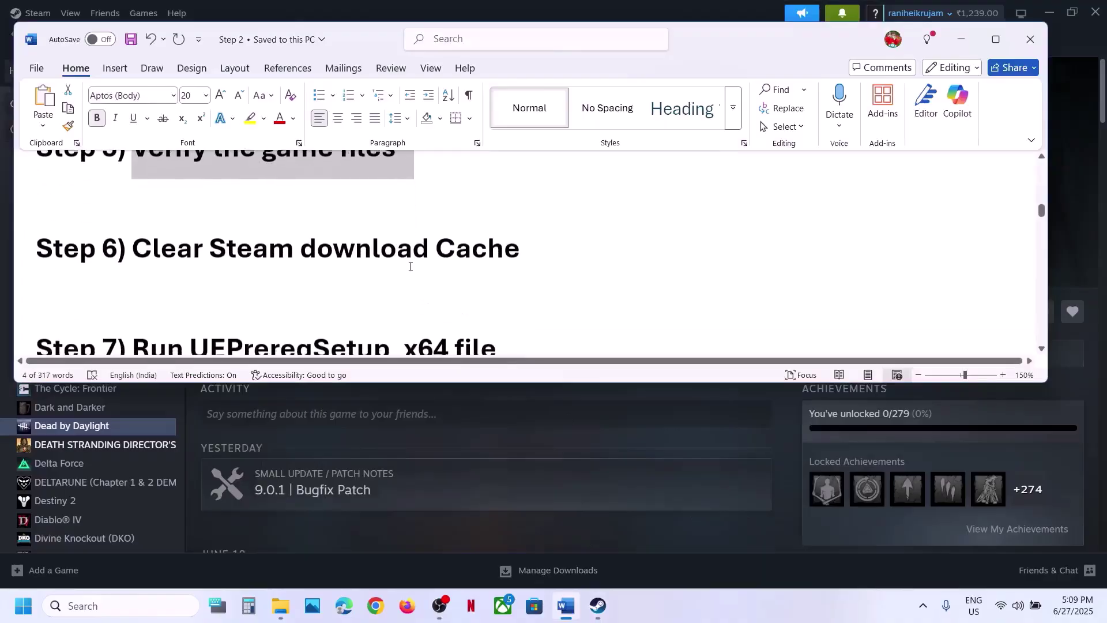
{"action": "scroll", "coordinate": [237, 280], "scroll_direction": "up", "scroll_amount": 1}
{"action": "left_click_drag", "start_coordinate": [236, 279], "coordinate": [673, 429]}
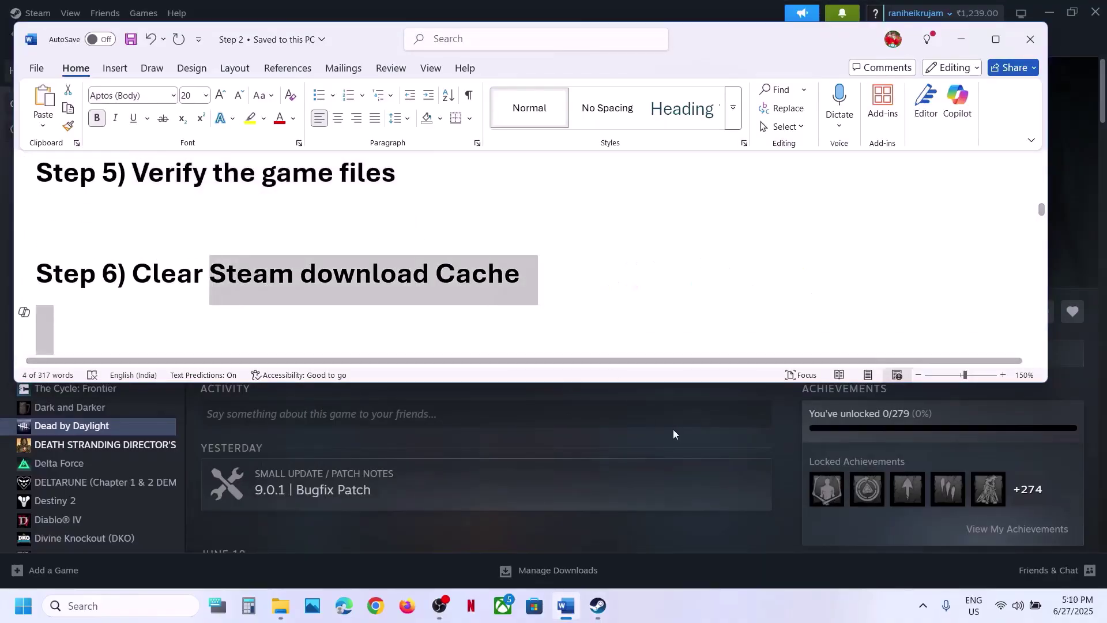
Switch to Steam, view the Clear Download Cache confirmation from the Downloads settings, and dismiss it without confirming
{"action": "left_click", "coordinate": [673, 430]}
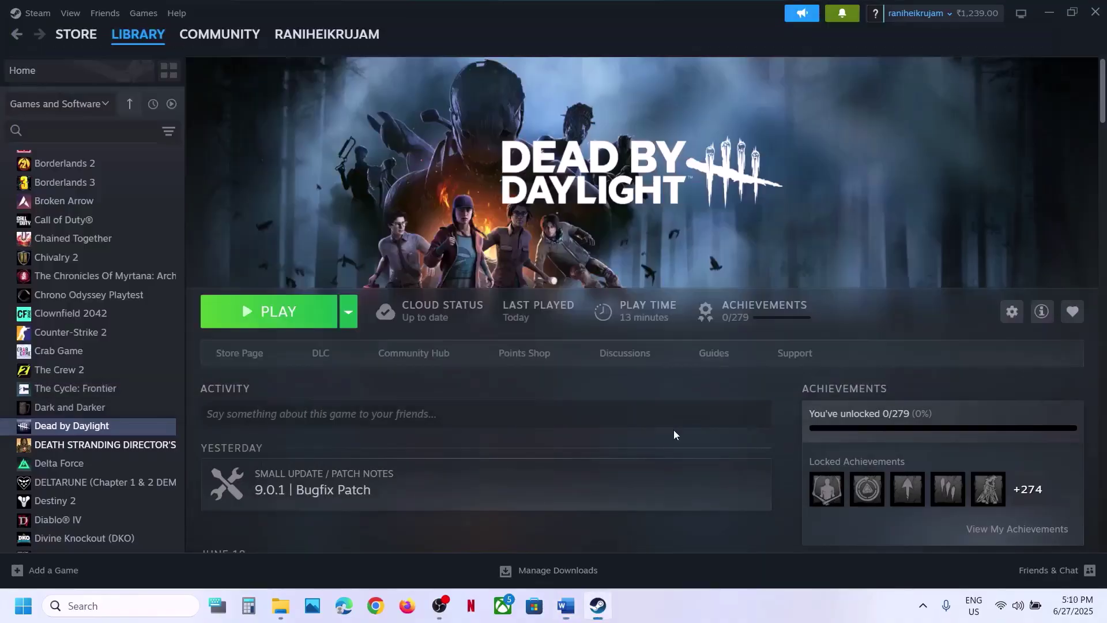
{"action": "left_click", "coordinate": [38, 13]}
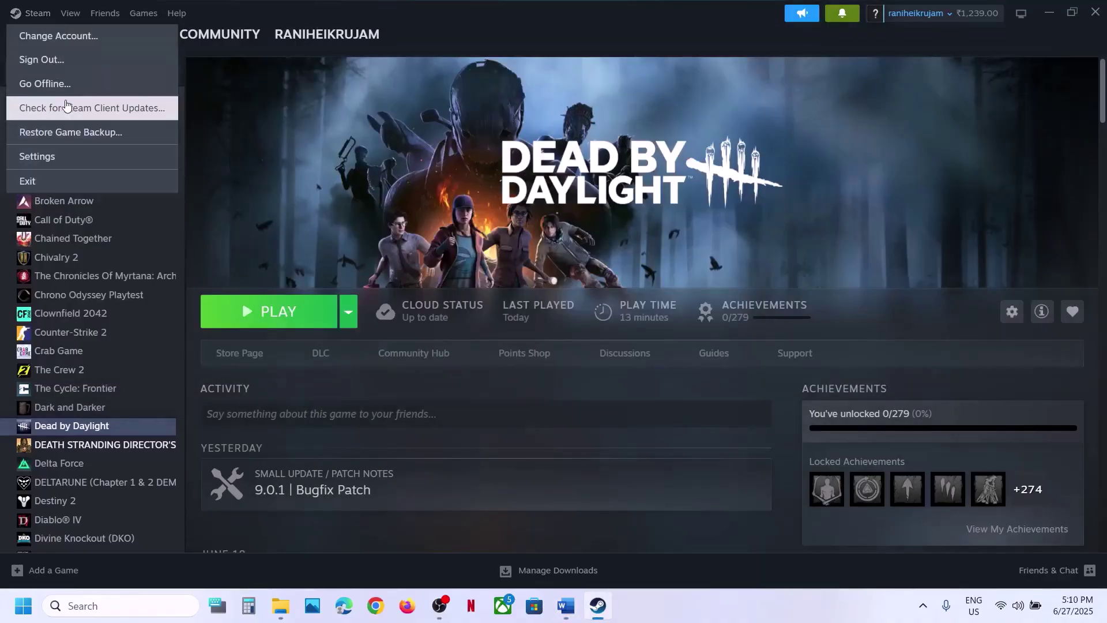
{"action": "left_click", "coordinate": [57, 156]}
{"action": "left_click", "coordinate": [319, 307]}
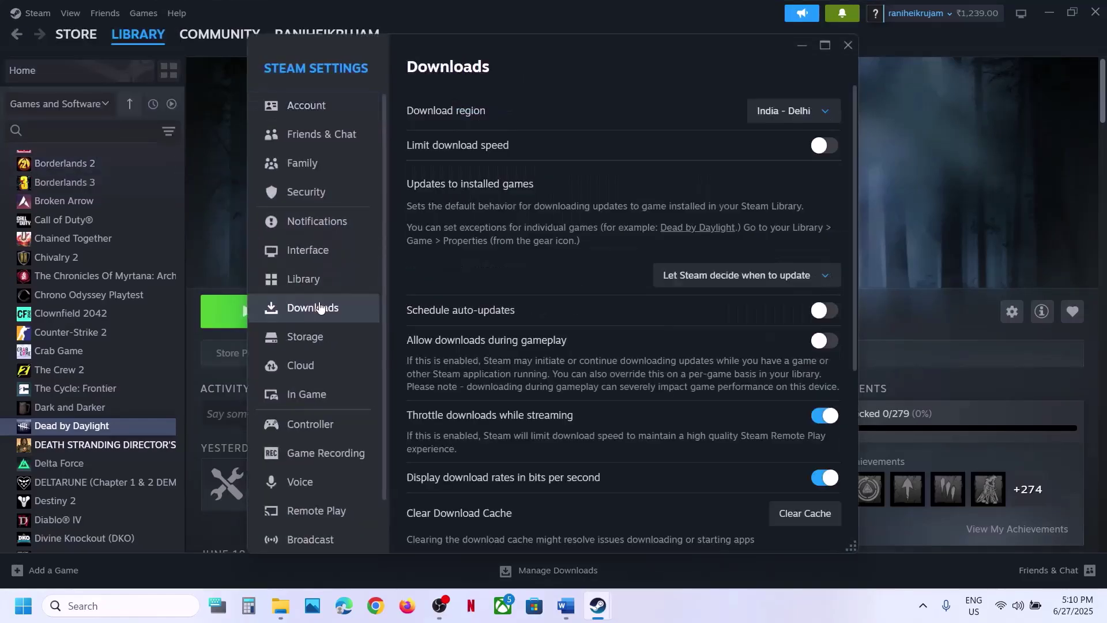
{"action": "scroll", "coordinate": [728, 261], "scroll_direction": "down", "scroll_amount": 3}
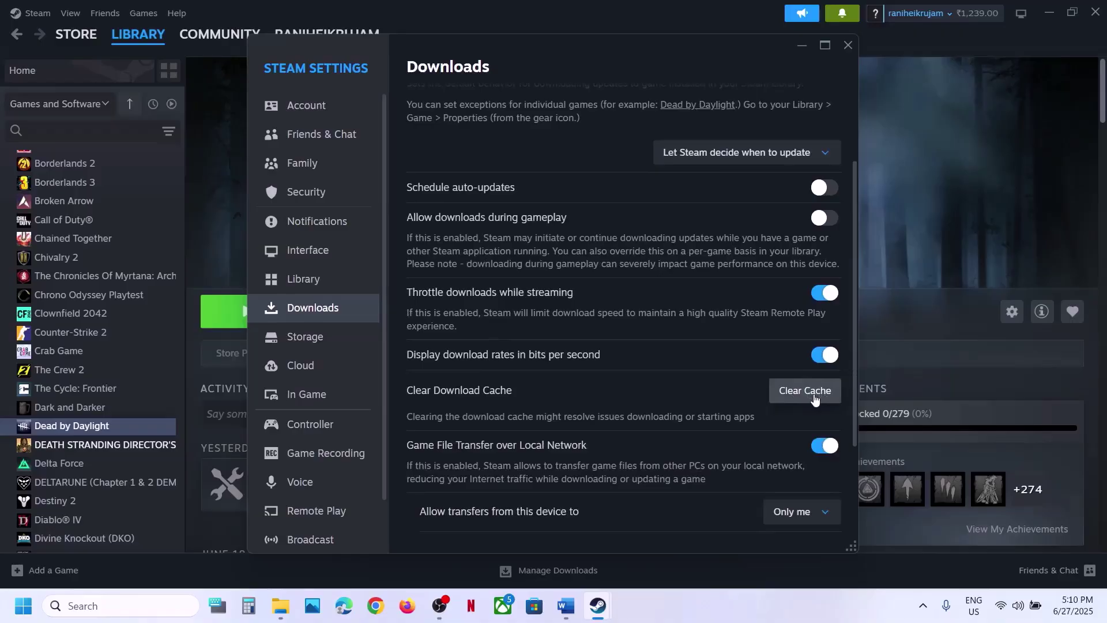
{"action": "left_click", "coordinate": [814, 397]}
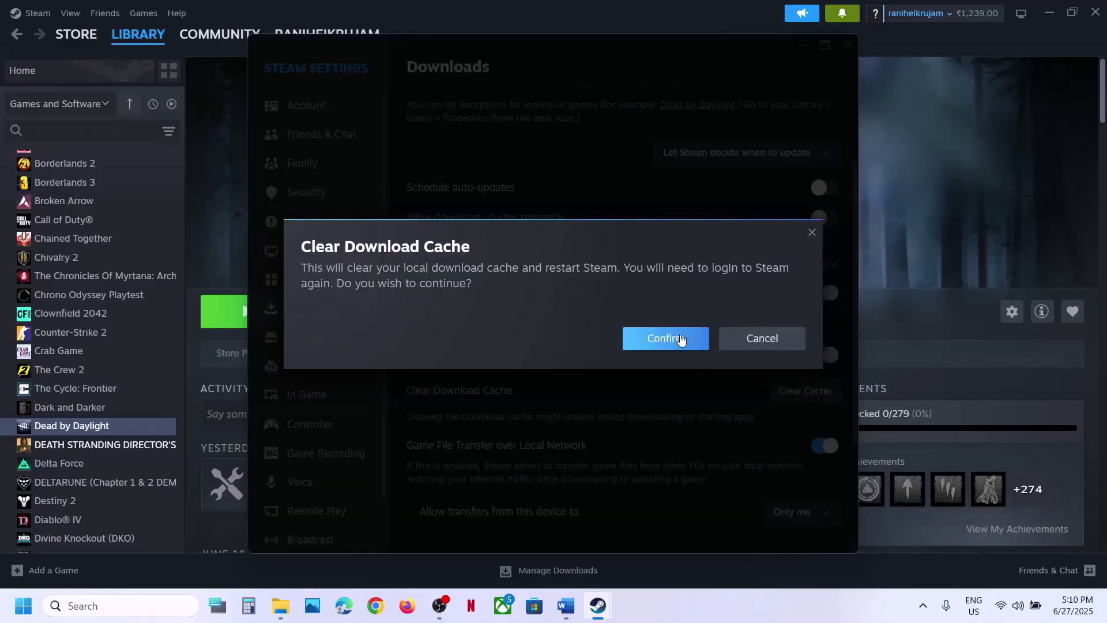
{"action": "left_click", "coordinate": [812, 232]}
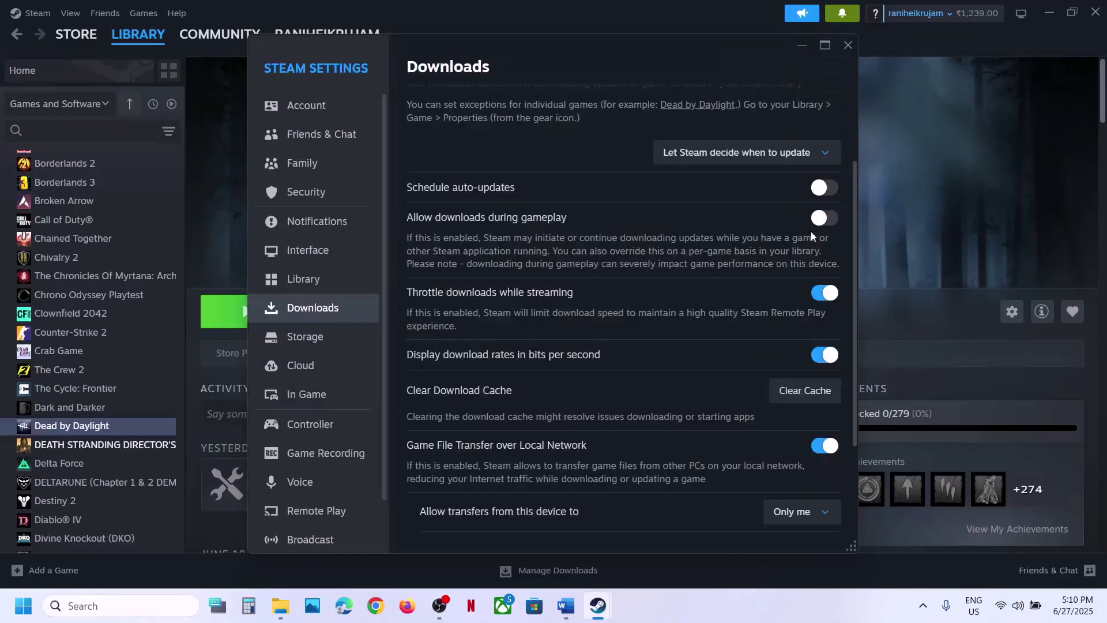
{"action": "left_click", "coordinate": [856, 43]}
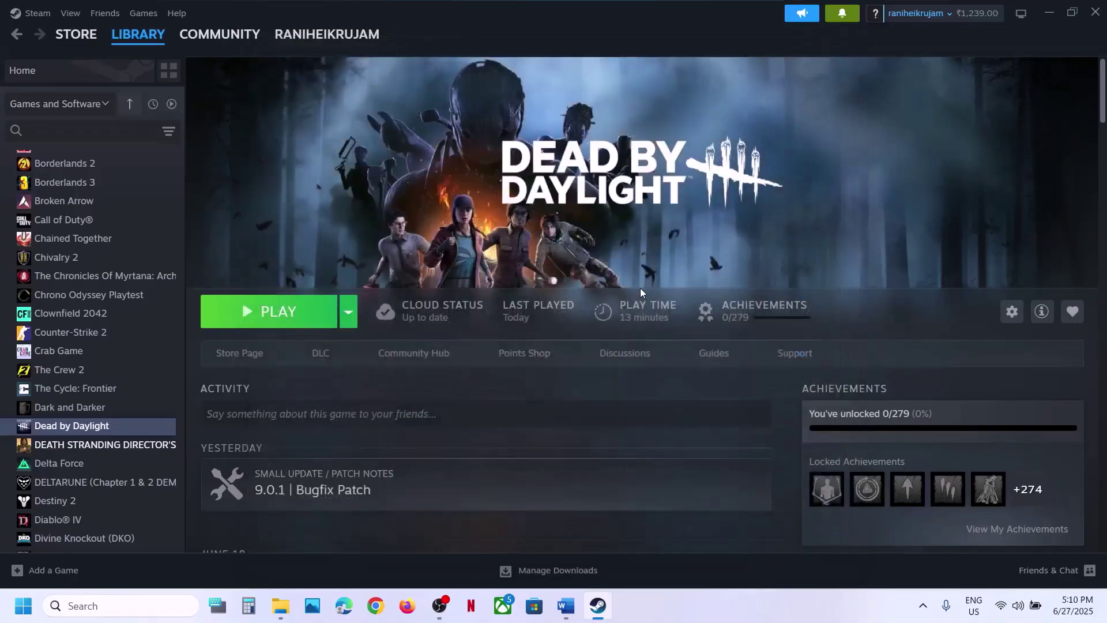
Switch to the Word document and read Step 7 about running the UEPrereqSetup_x64 file
{"action": "left_click", "coordinate": [566, 604]}
{"action": "scroll", "coordinate": [447, 278], "scroll_direction": "down", "scroll_amount": 3}
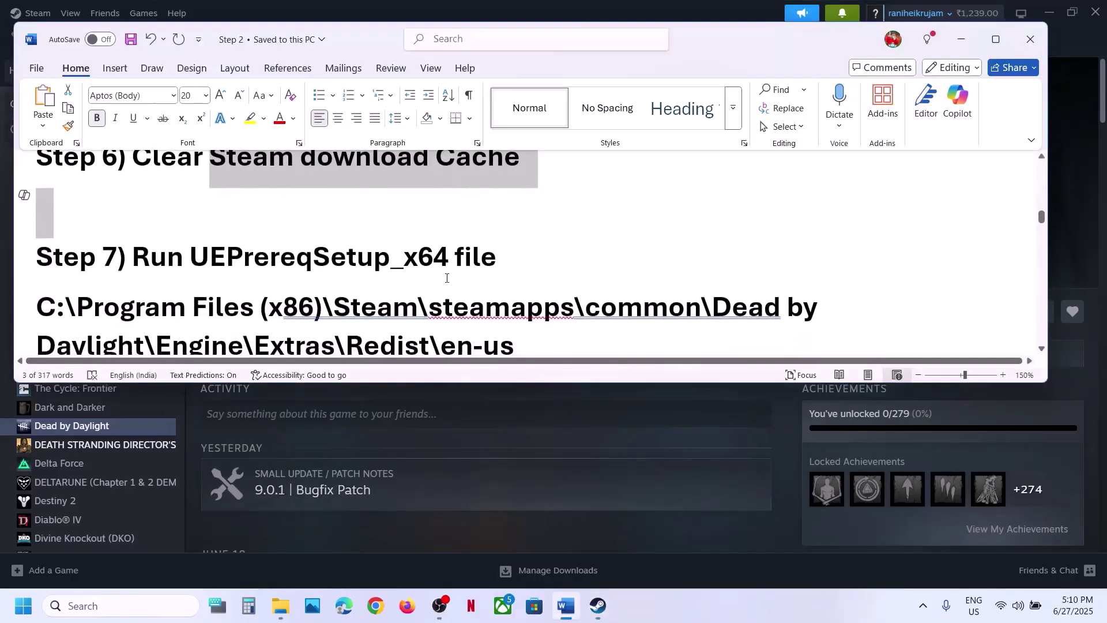
{"action": "scroll", "coordinate": [447, 278], "scroll_direction": "down", "scroll_amount": 1}
{"action": "left_click_drag", "start_coordinate": [503, 224], "coordinate": [190, 226]}
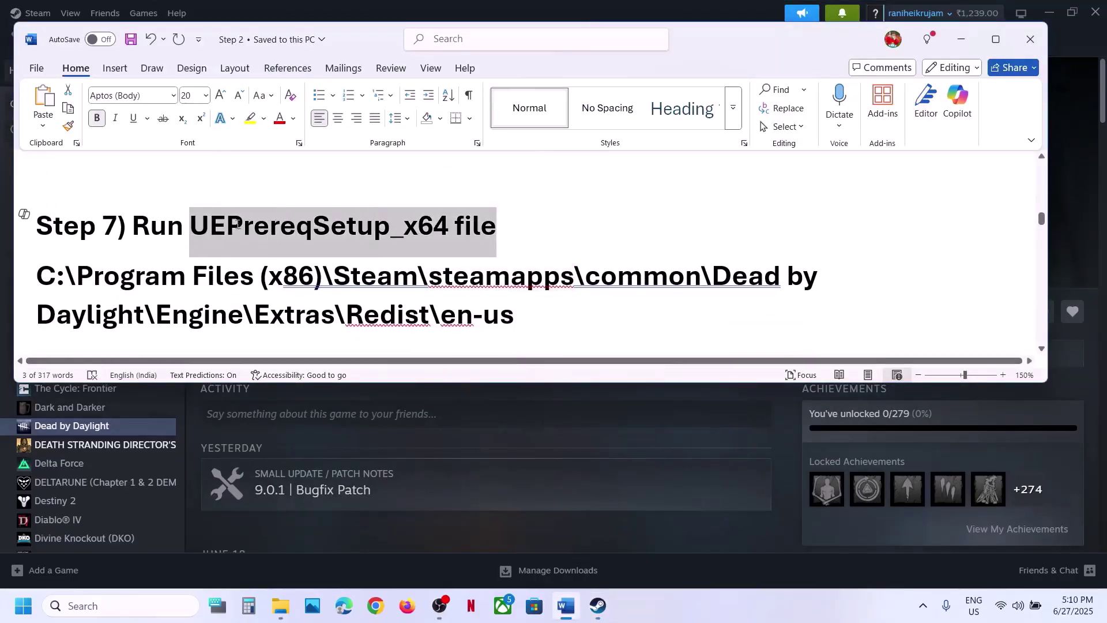
Switch to Steam and browse the local files of Dead by Daylight in File Explorer
{"action": "left_click", "coordinate": [497, 408]}
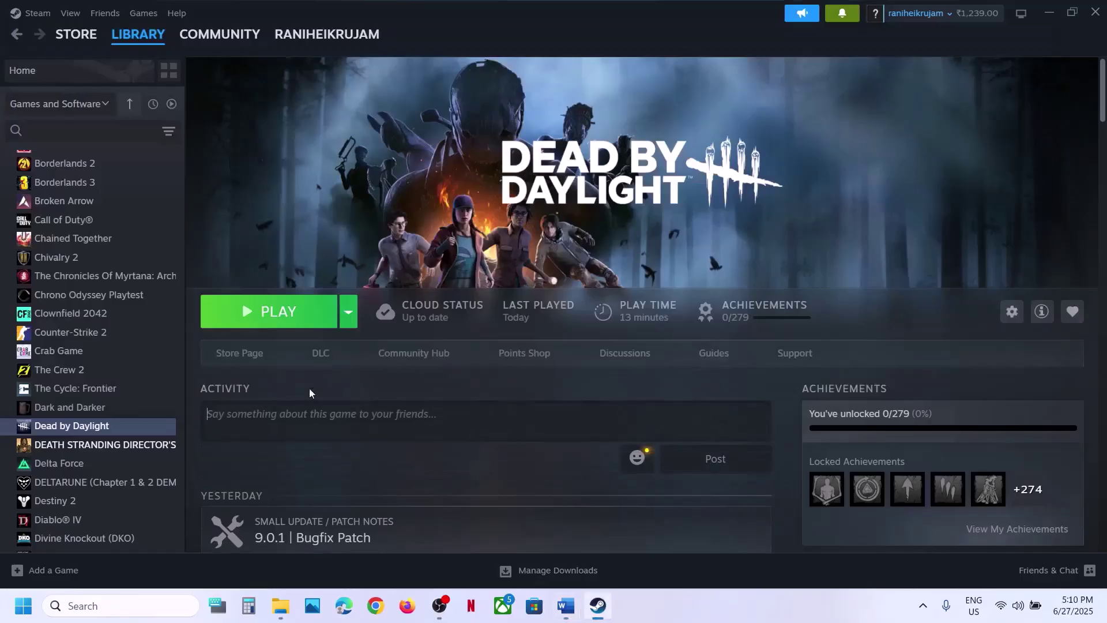
{"action": "right_click", "coordinate": [127, 428]}
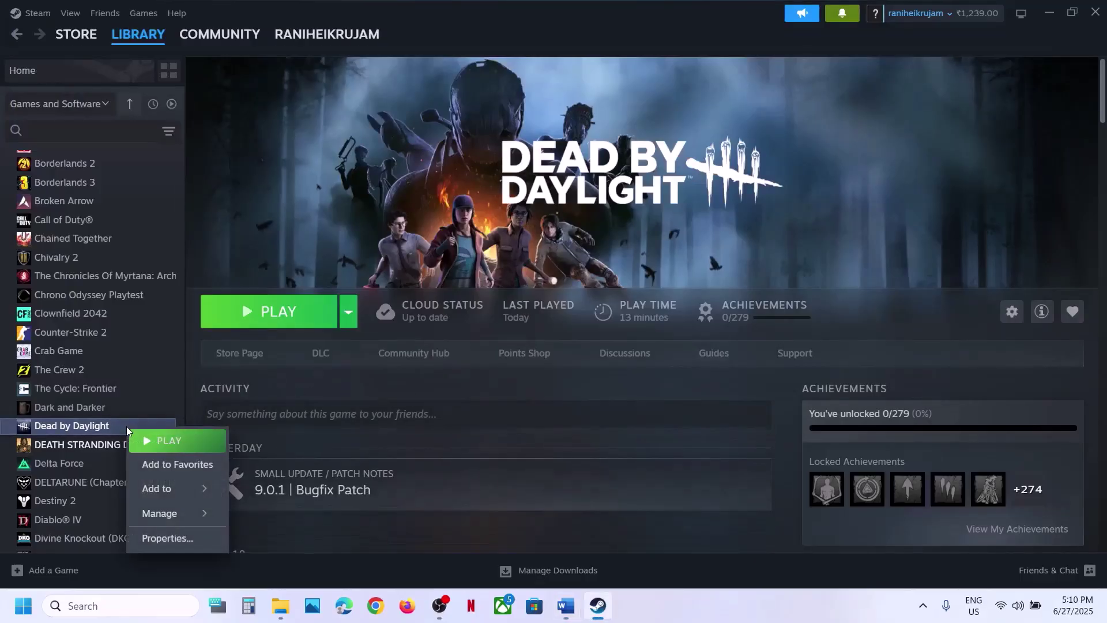
{"action": "mouse_move", "coordinate": [173, 488]}
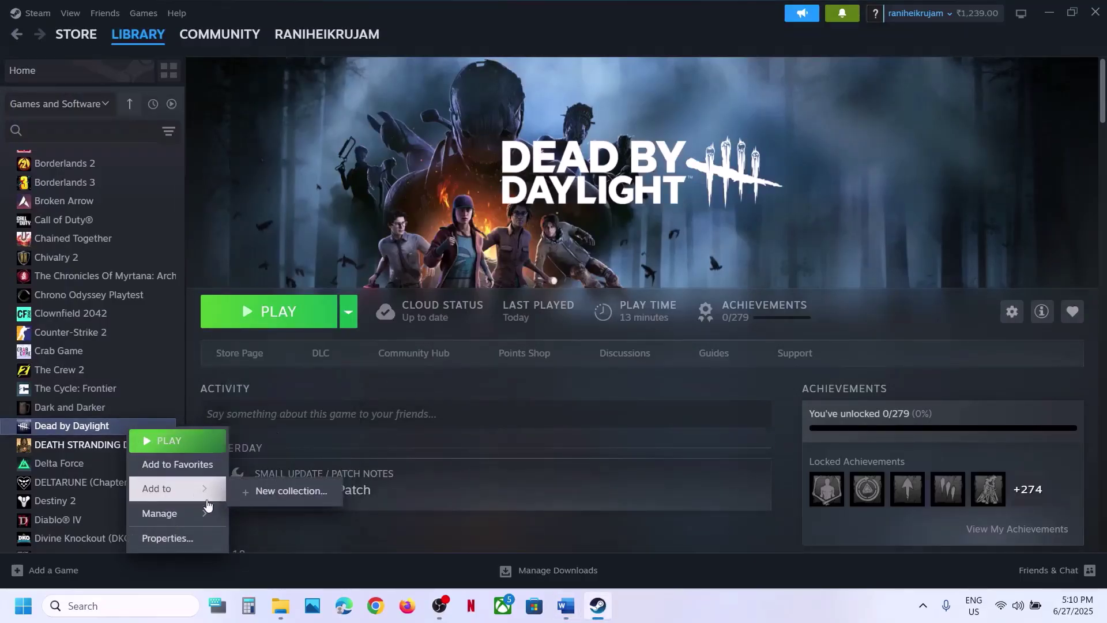
{"action": "mouse_move", "coordinate": [202, 513]}
{"action": "left_click", "coordinate": [287, 420]}
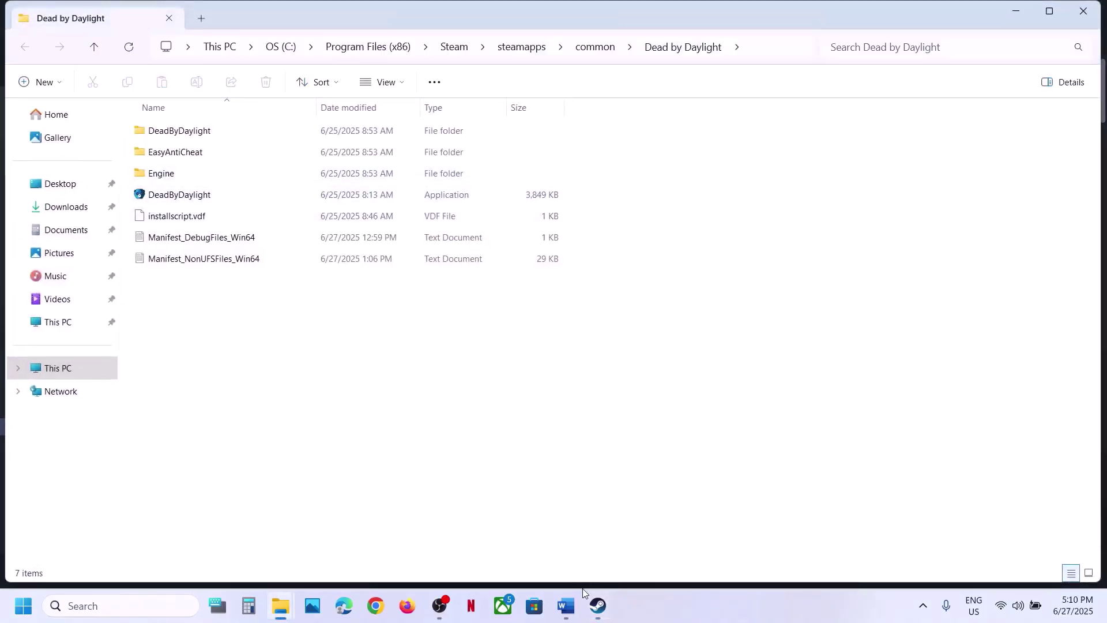
Check the Step 7 path in the Word document, and open the Engine\Extras\Redist\en-us folder inside the game's installation folder
{"action": "left_click", "coordinate": [569, 608]}
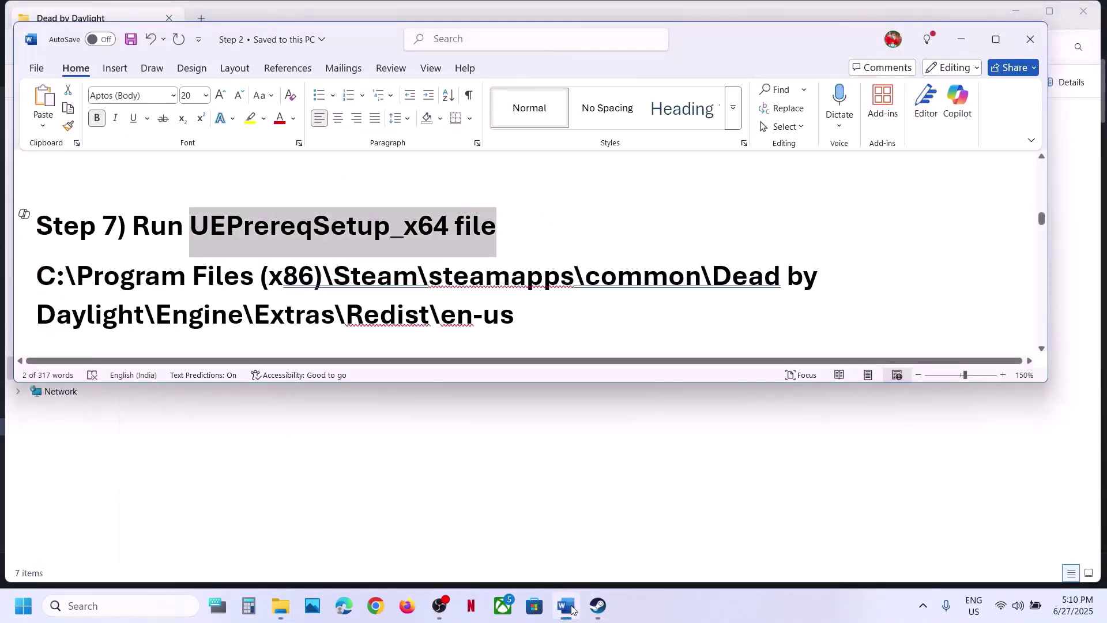
{"action": "left_click", "coordinate": [572, 610]}
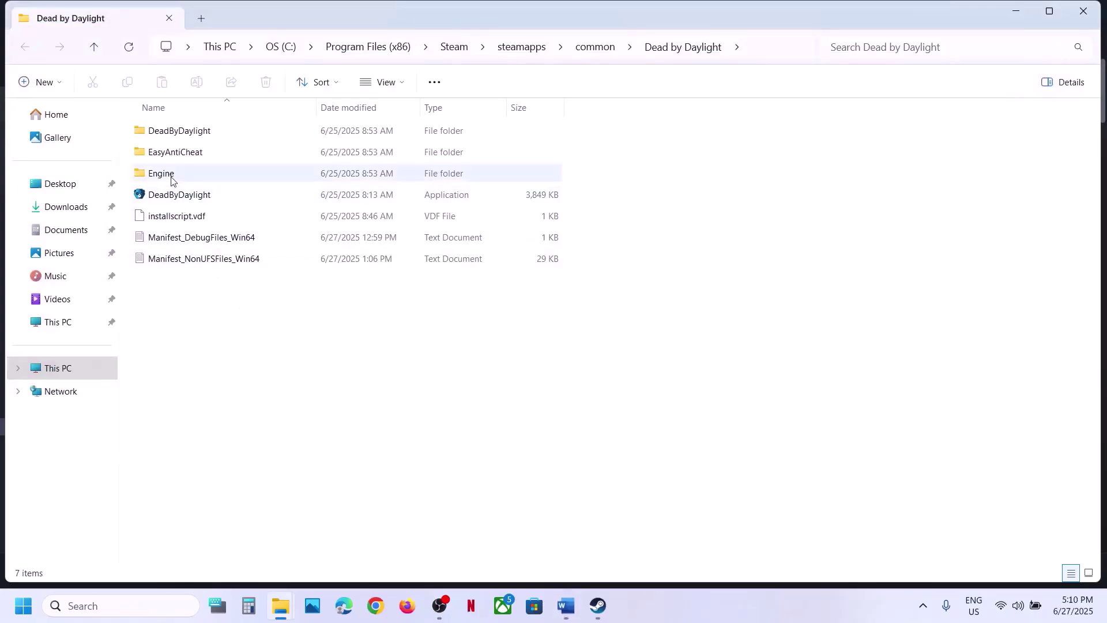
{"action": "left_click", "coordinate": [172, 180]}
{"action": "double_click", "coordinate": [172, 180]}
{"action": "double_click", "coordinate": [174, 176]}
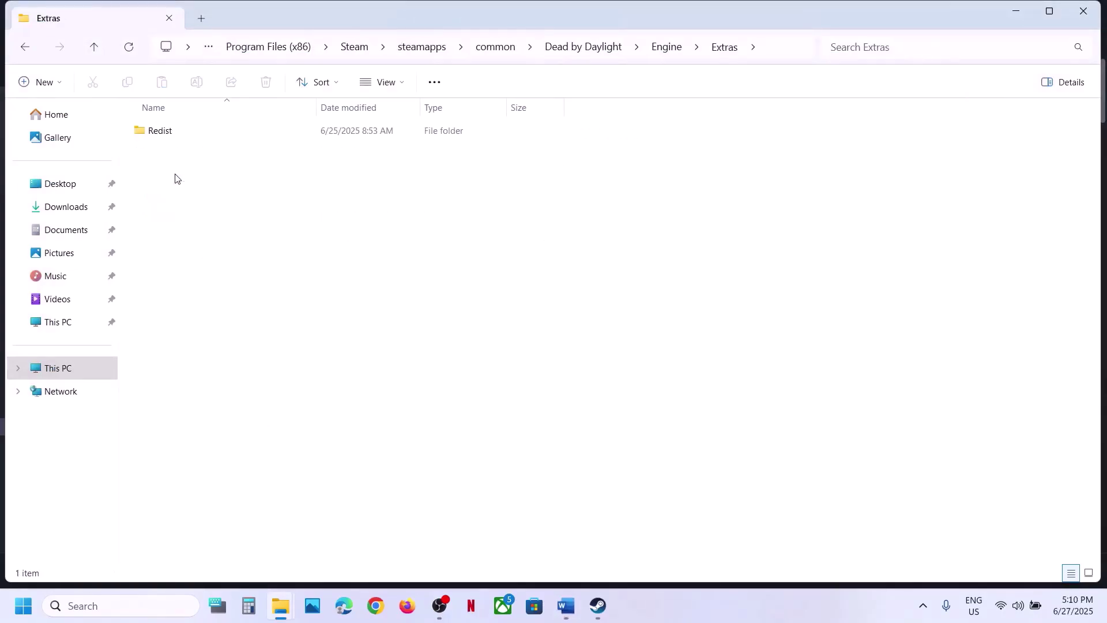
{"action": "double_click", "coordinate": [177, 131]}
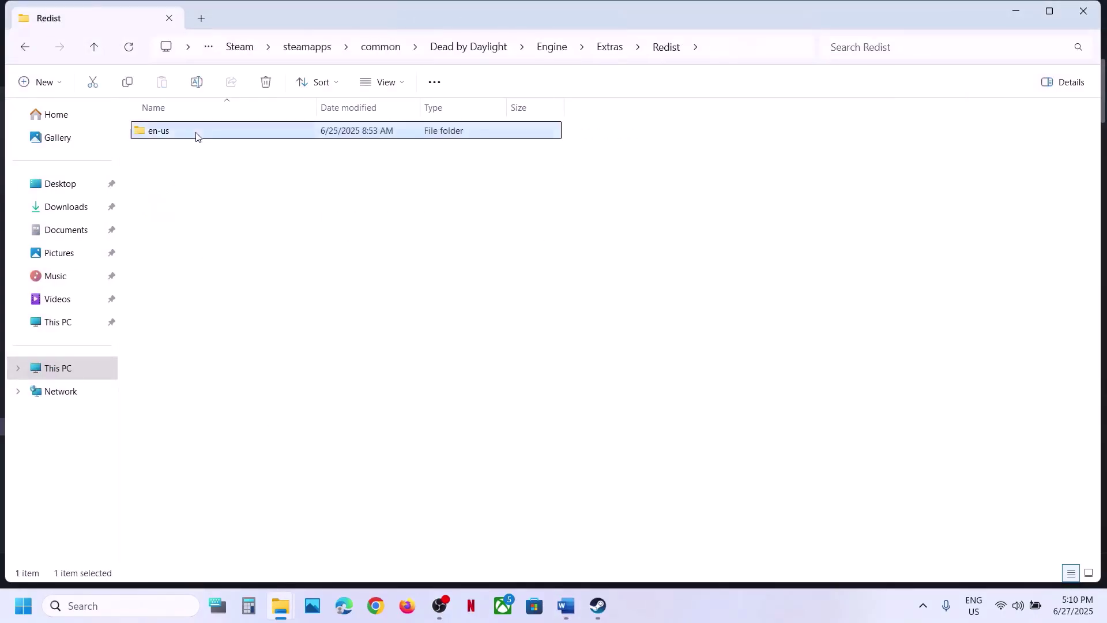
{"action": "double_click", "coordinate": [196, 137]}
Run UEPrereqSetup_x64 as administrator and allow it to make changes to the device
{"action": "left_click", "coordinate": [196, 136]}
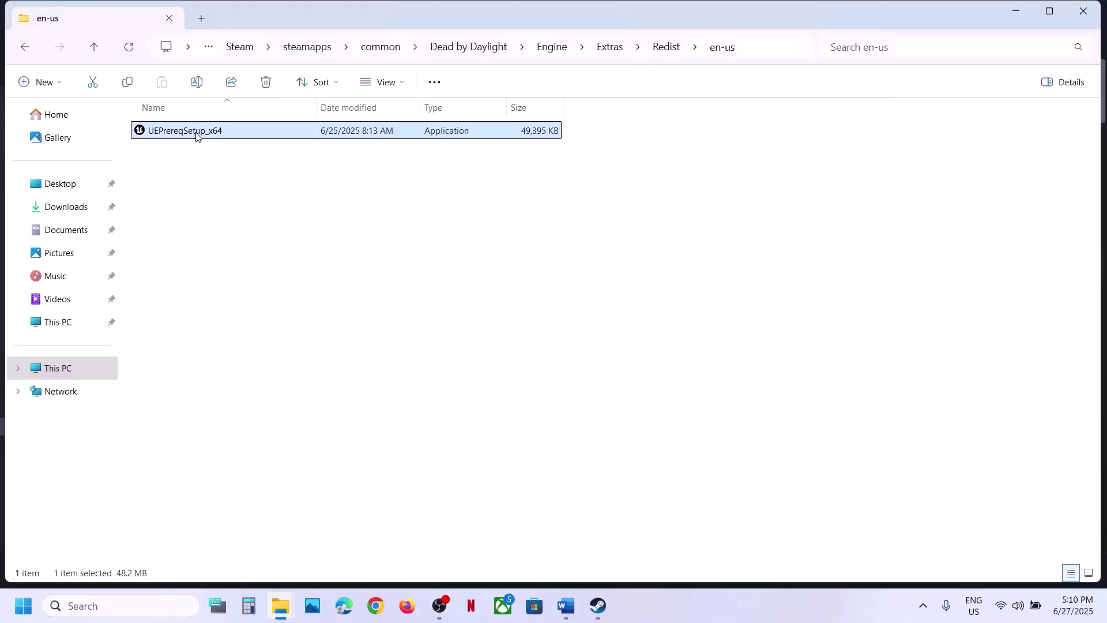
{"action": "right_click", "coordinate": [197, 136]}
{"action": "left_click", "coordinate": [260, 260]}
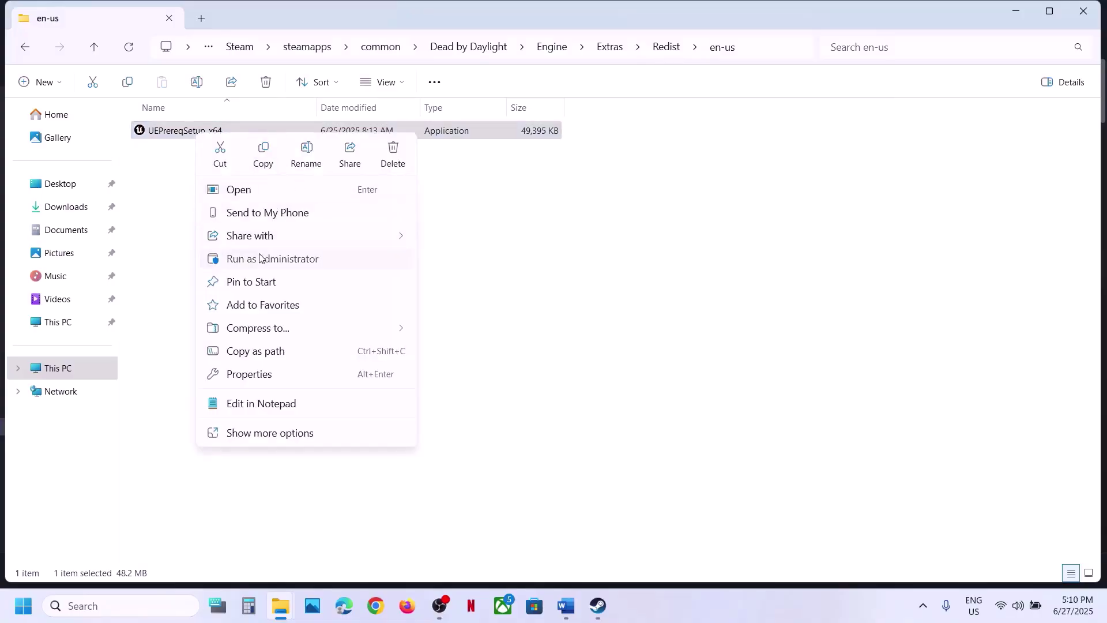
{"action": "left_click", "coordinate": [264, 255]}
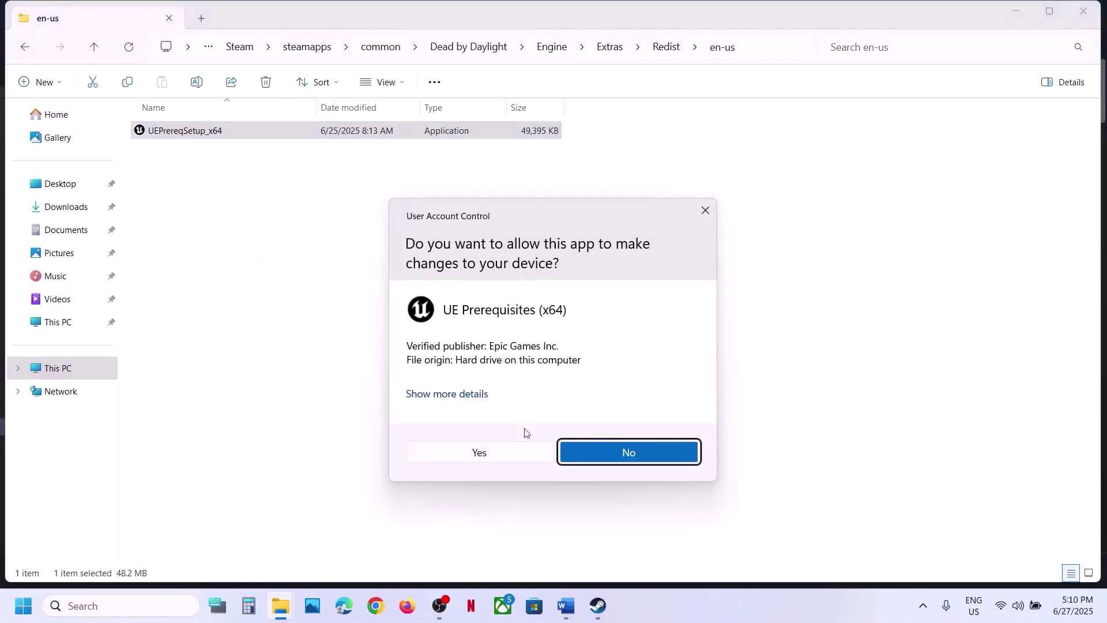
{"action": "left_click", "coordinate": [484, 451]}
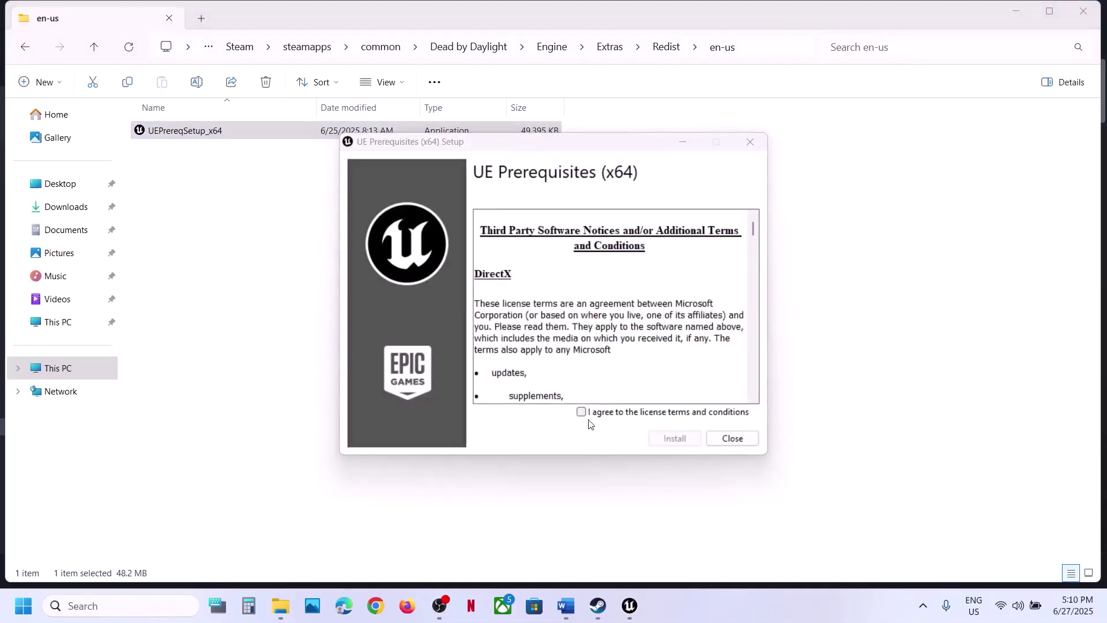
Agree to the license terms, install UE Prerequisites (x64), and close the setup window
{"action": "left_click", "coordinate": [580, 411]}
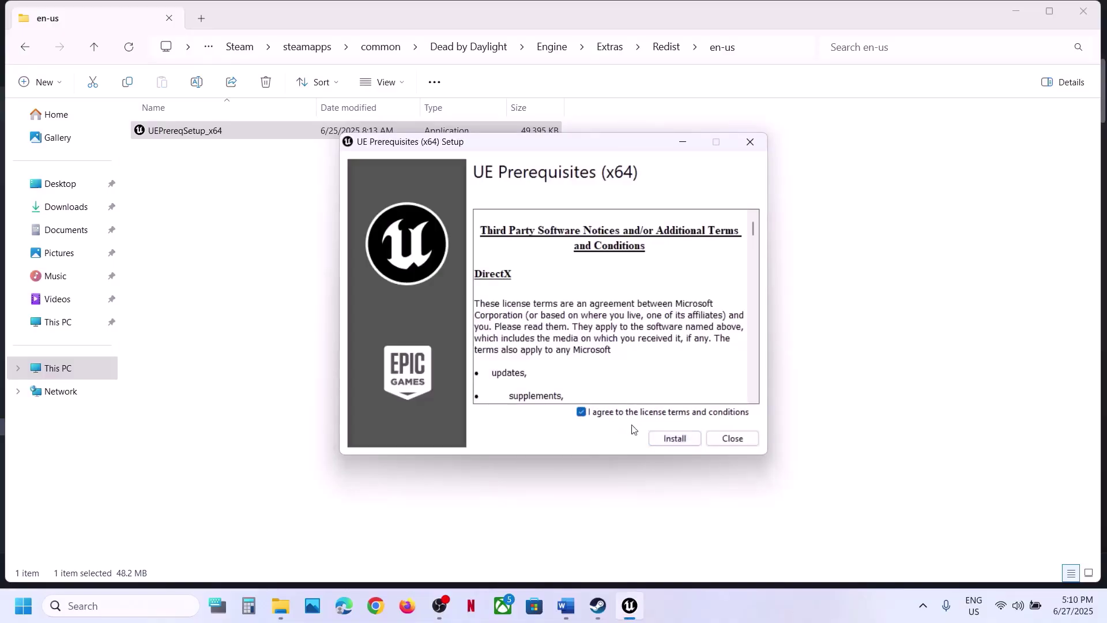
{"action": "left_click", "coordinate": [674, 440]}
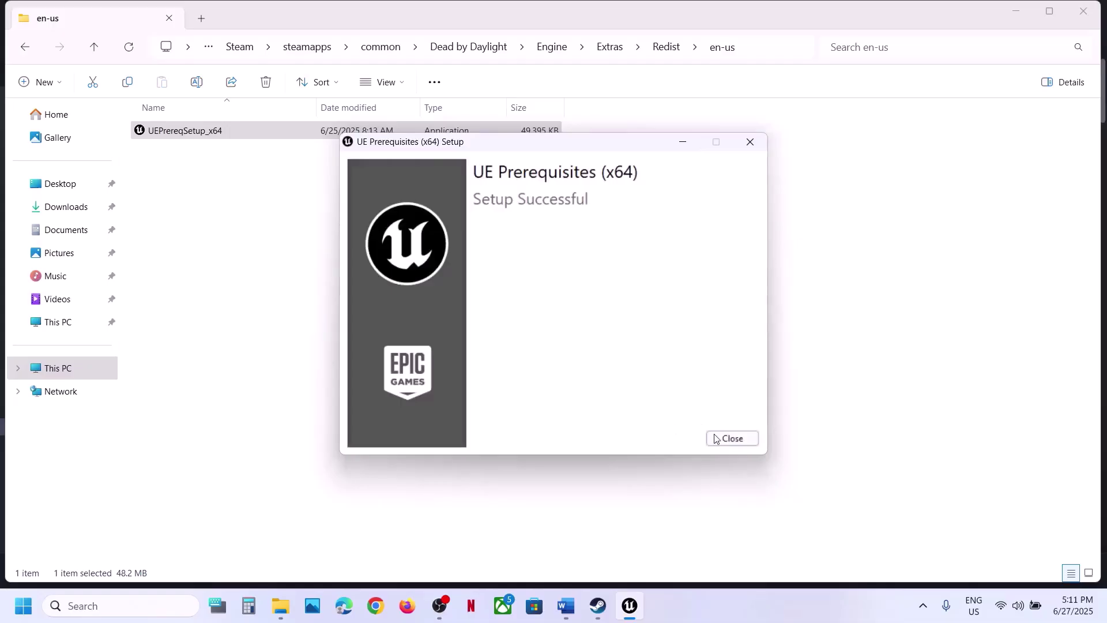
{"action": "left_click", "coordinate": [715, 438]}
Switch to the Word document and copy the Microsoft link under Step 8 for installing Visual C++ files
{"action": "left_click", "coordinate": [598, 605]}
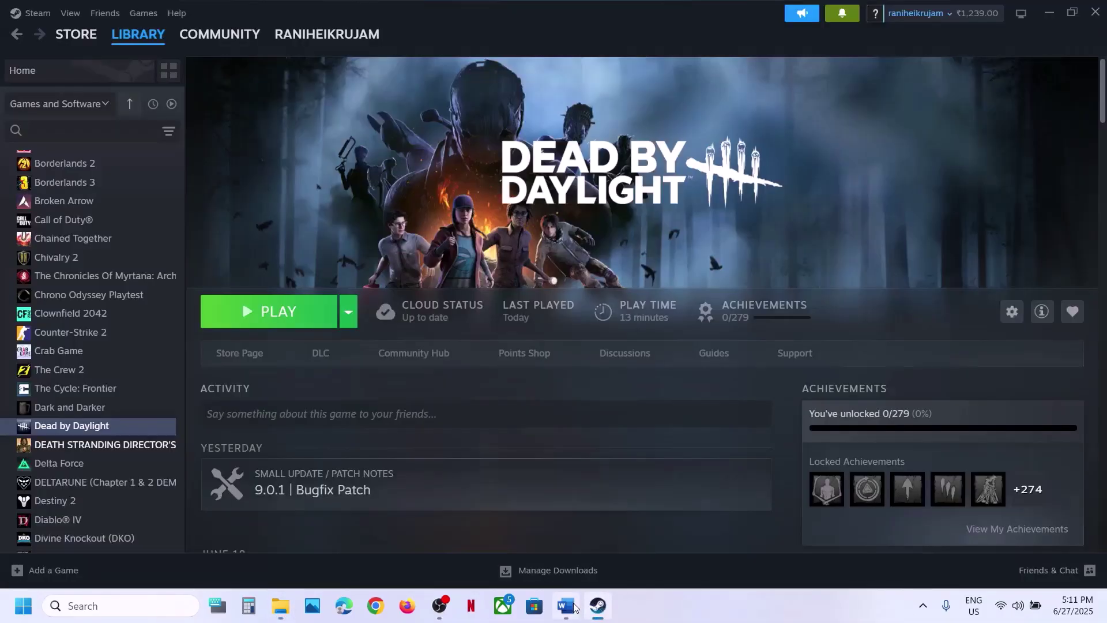
{"action": "left_click", "coordinate": [573, 610]}
{"action": "scroll", "coordinate": [467, 314], "scroll_direction": "down", "scroll_amount": 3}
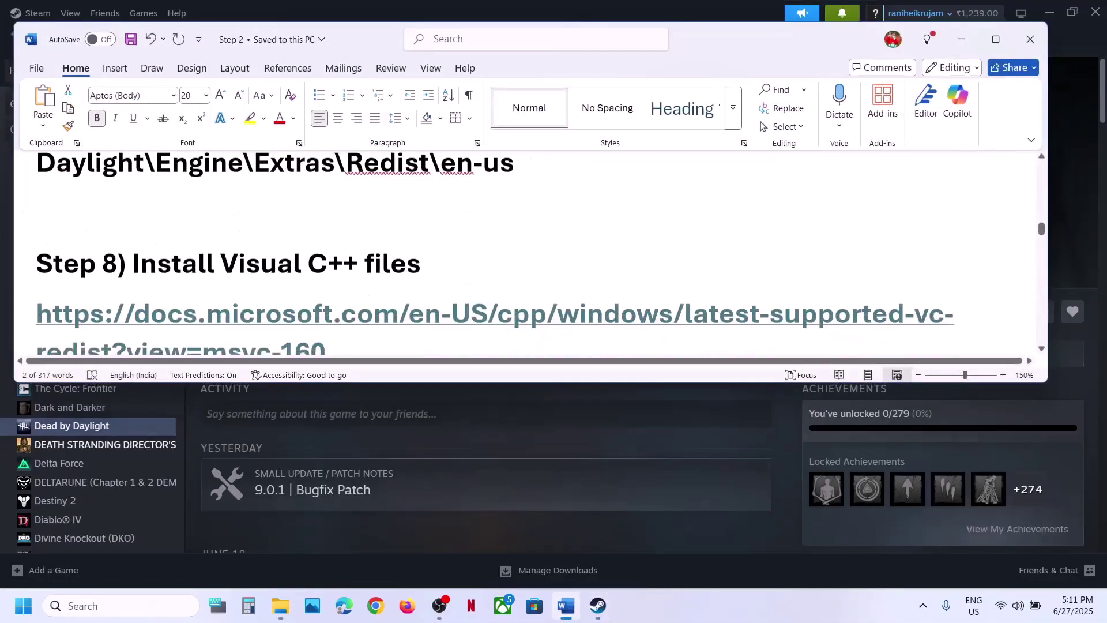
{"action": "triple_click", "coordinate": [355, 306]}
{"action": "key", "text": "ctrl+c"}
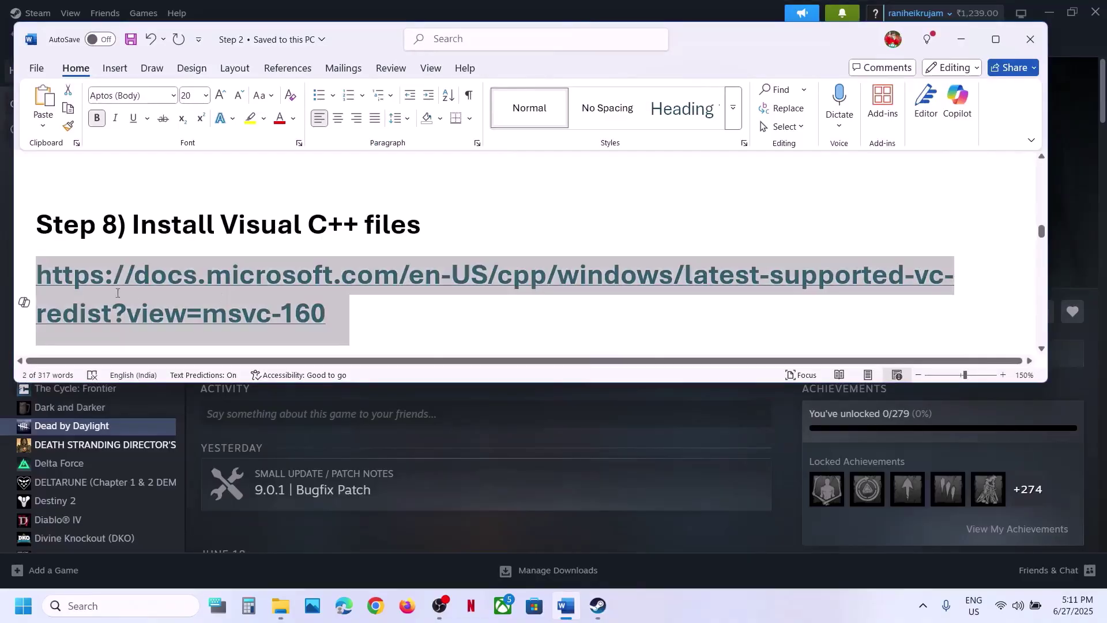
Switch to Chrome and open the copied Visual C++ redistributable link in a new tab
{"action": "left_click", "coordinate": [531, 416]}
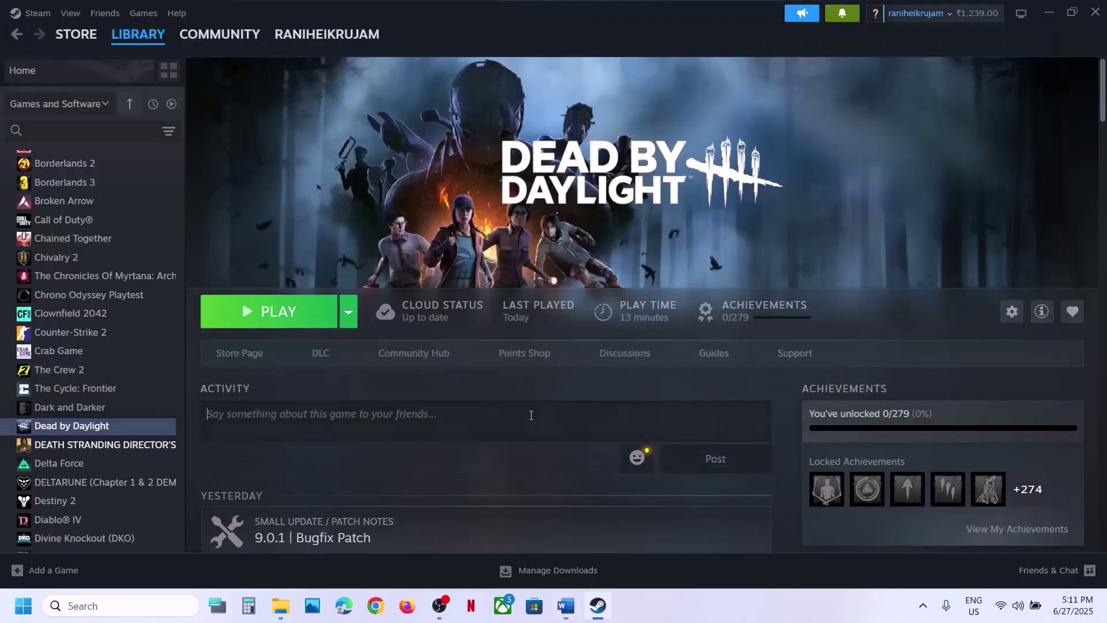
{"action": "left_click", "coordinate": [370, 603]}
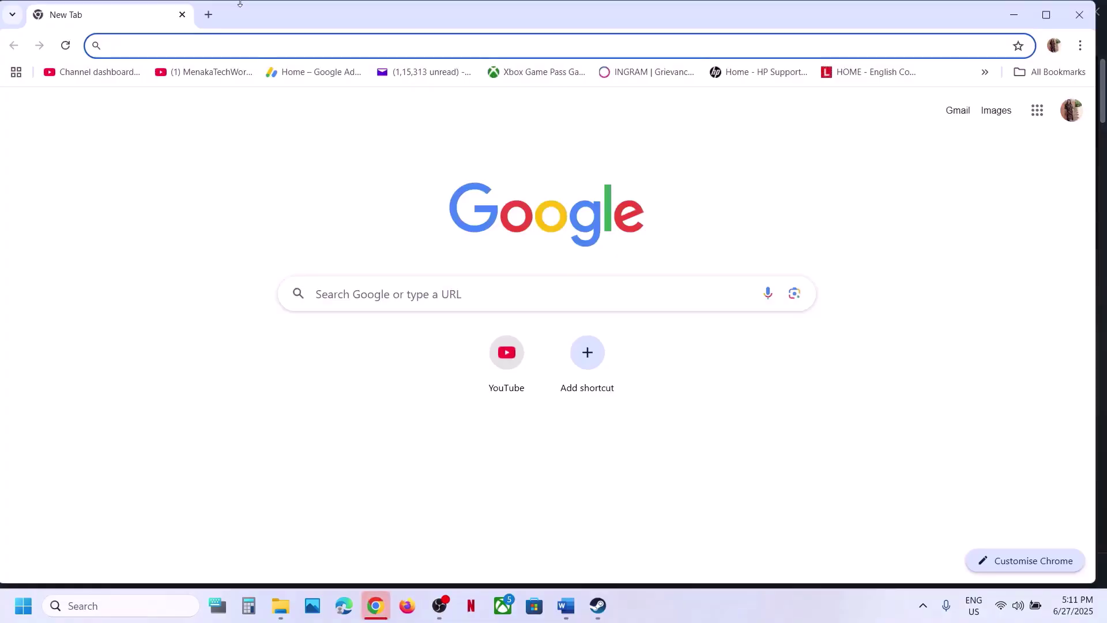
{"action": "left_click", "coordinate": [209, 14]}
{"action": "key", "text": "ctrl+v"}
{"action": "key", "text": "Return"}
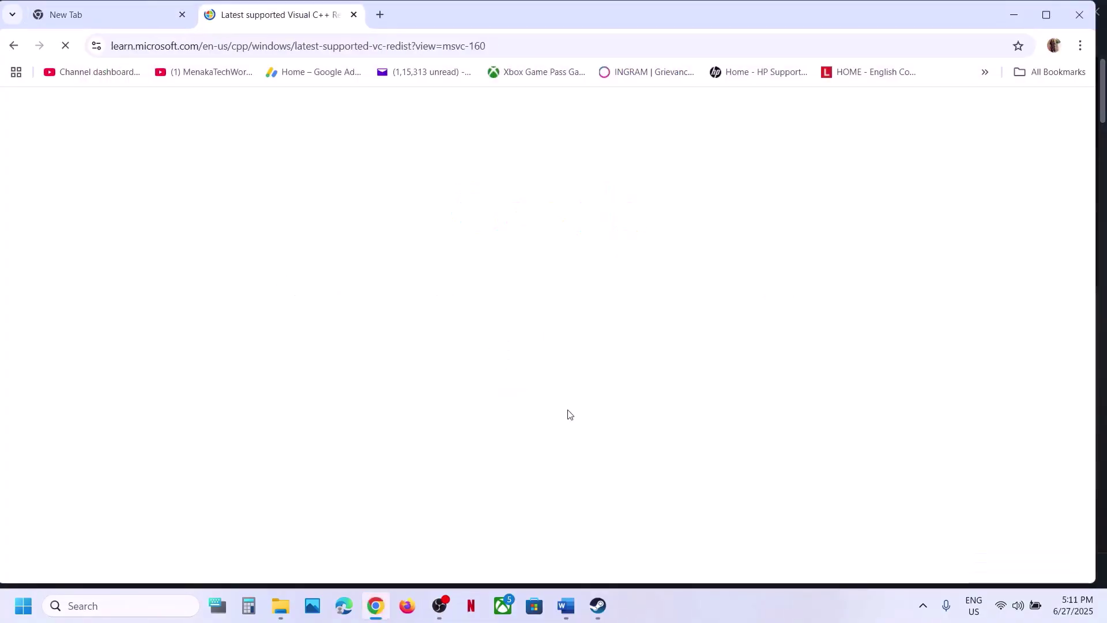
Download the X86 redistributable (vc_redist.x86.exe) from the latest Microsoft Visual C++ Redistributable version table
{"action": "scroll", "coordinate": [568, 410], "scroll_direction": "down", "scroll_amount": 12}
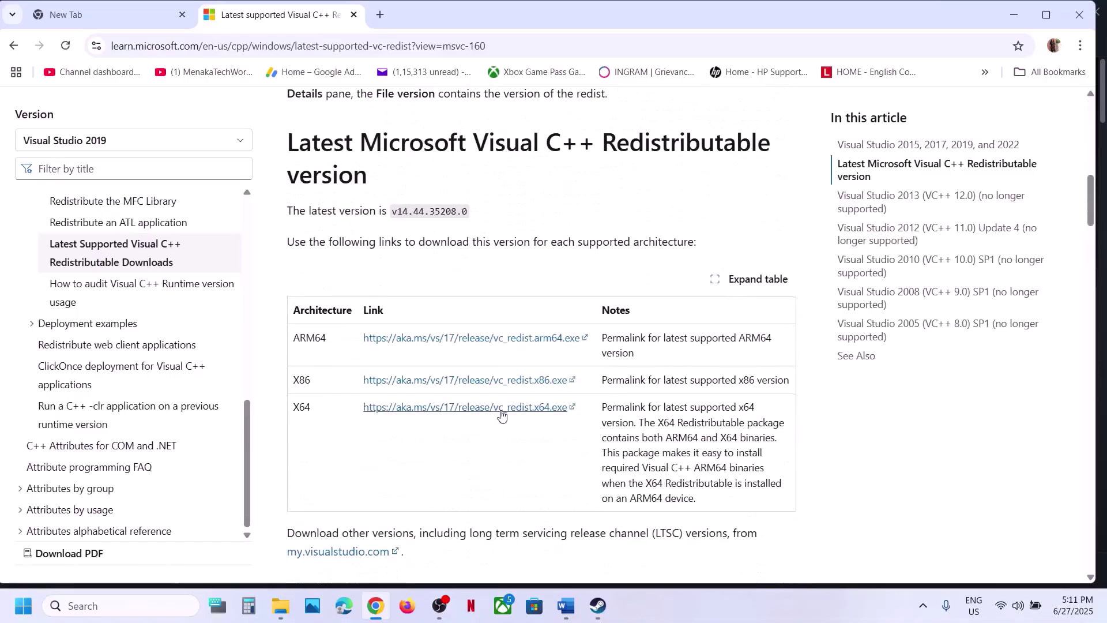
{"action": "double_click", "coordinate": [306, 380]}
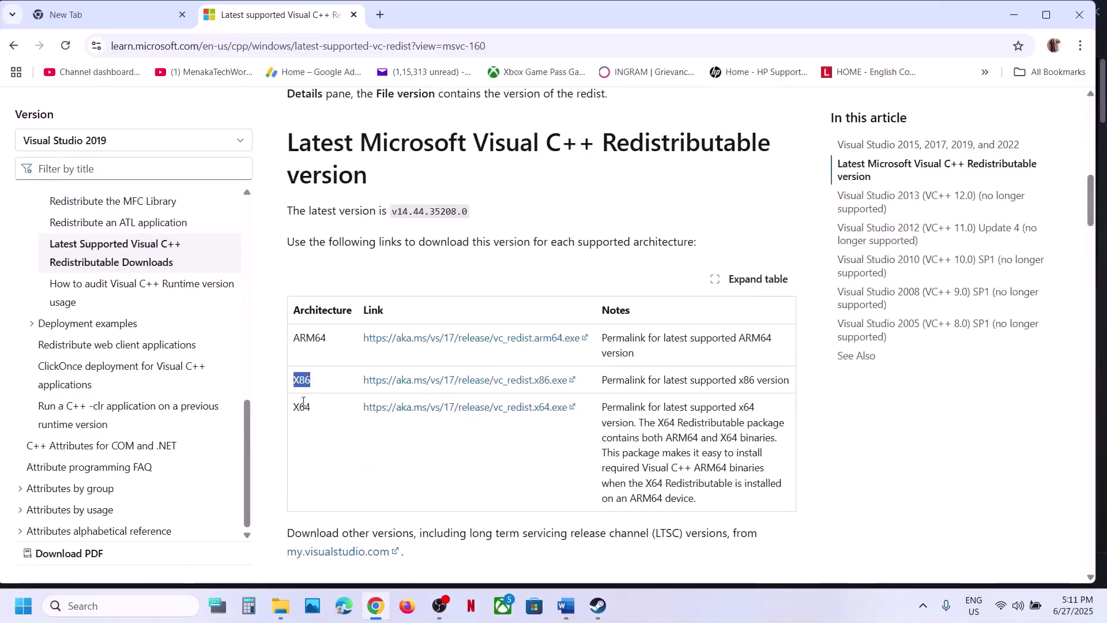
{"action": "double_click", "coordinate": [302, 407]}
{"action": "double_click", "coordinate": [302, 380]}
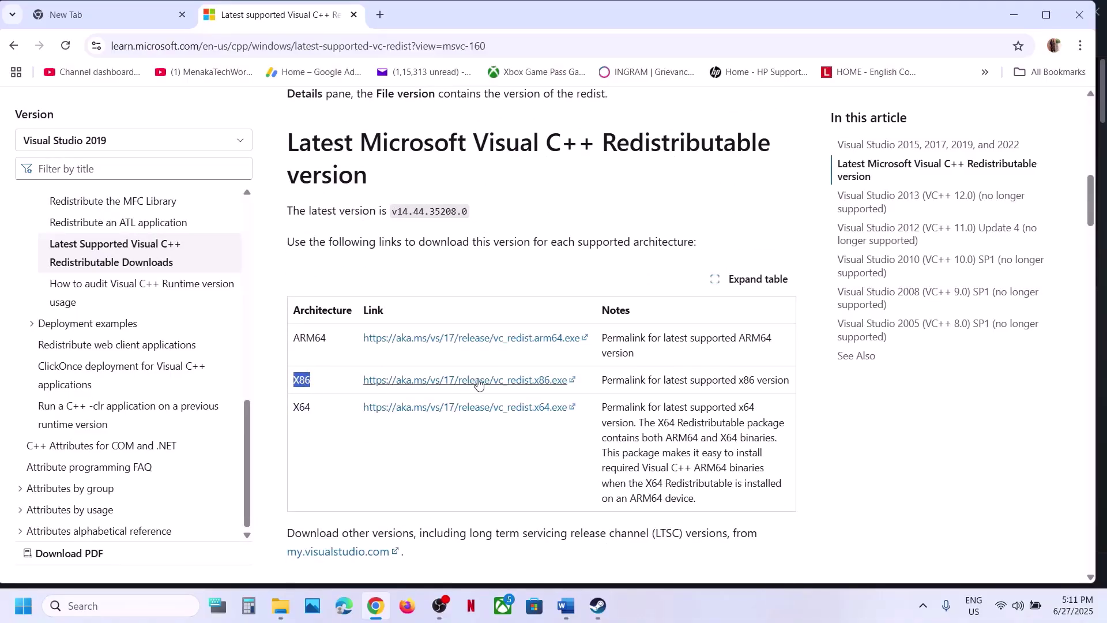
{"action": "left_click", "coordinate": [476, 381]}
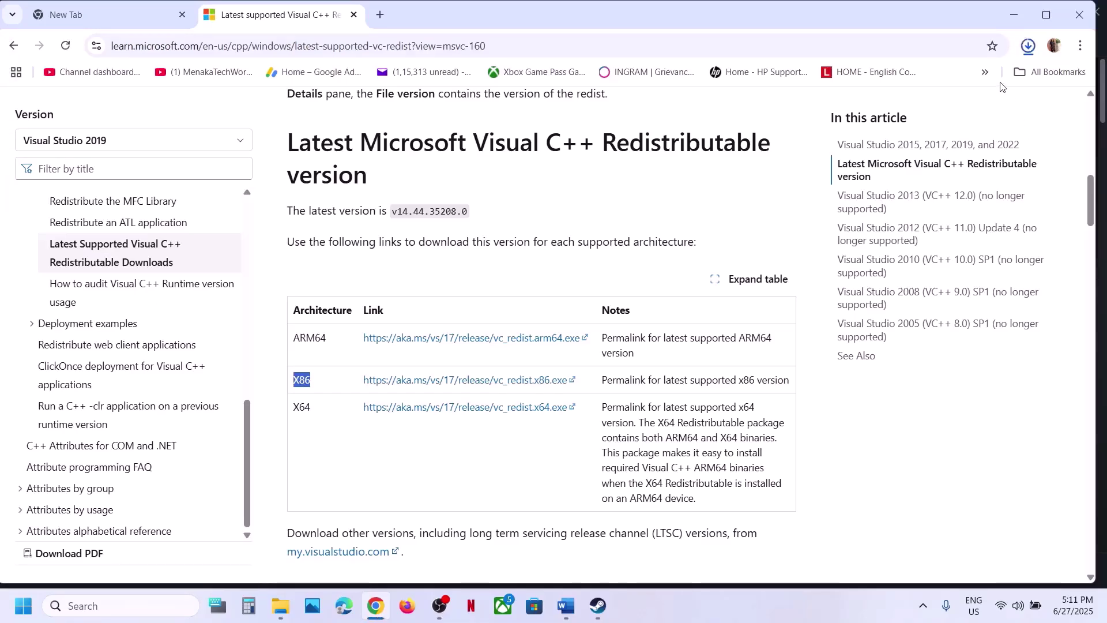
Run the downloaded VC_redist.x86.exe, choose Repair, and allow it to make changes to the device
{"action": "left_click", "coordinate": [923, 79]}
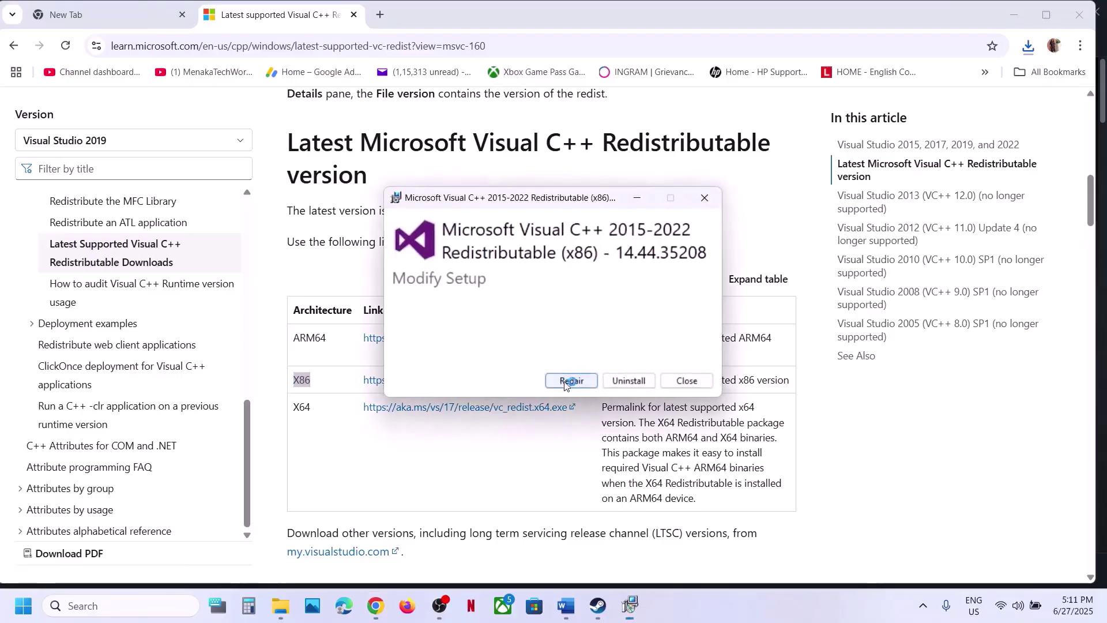
{"action": "left_click", "coordinate": [568, 382]}
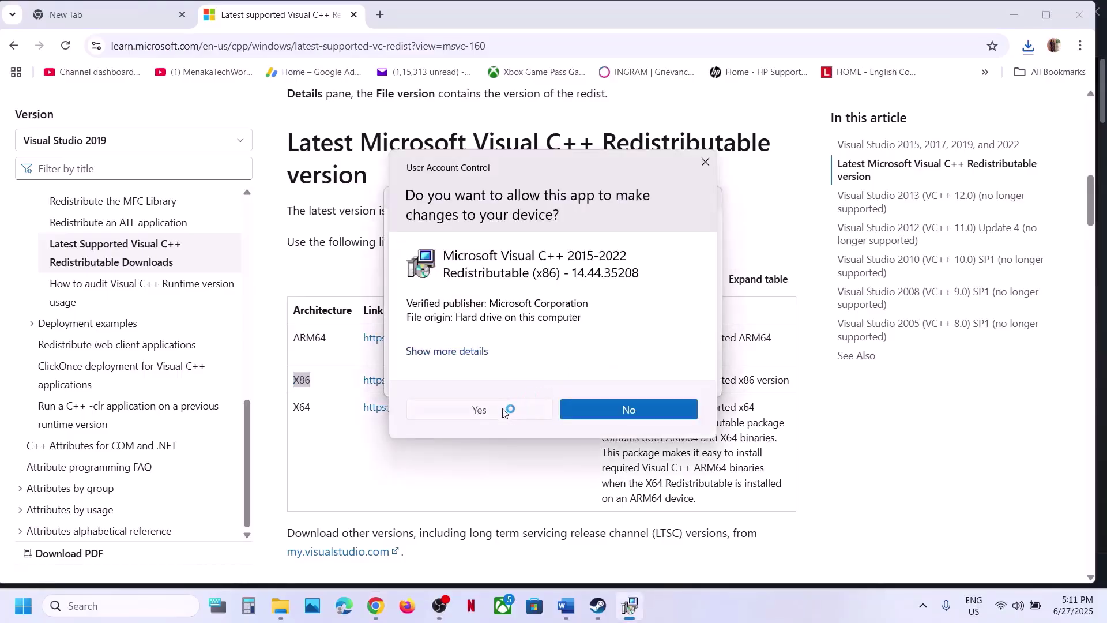
{"action": "left_click", "coordinate": [479, 410]}
Download the X64 redistributable (vc_redist.x64.exe) from the same table and check its progress in the recent downloads
{"action": "double_click", "coordinate": [301, 407]}
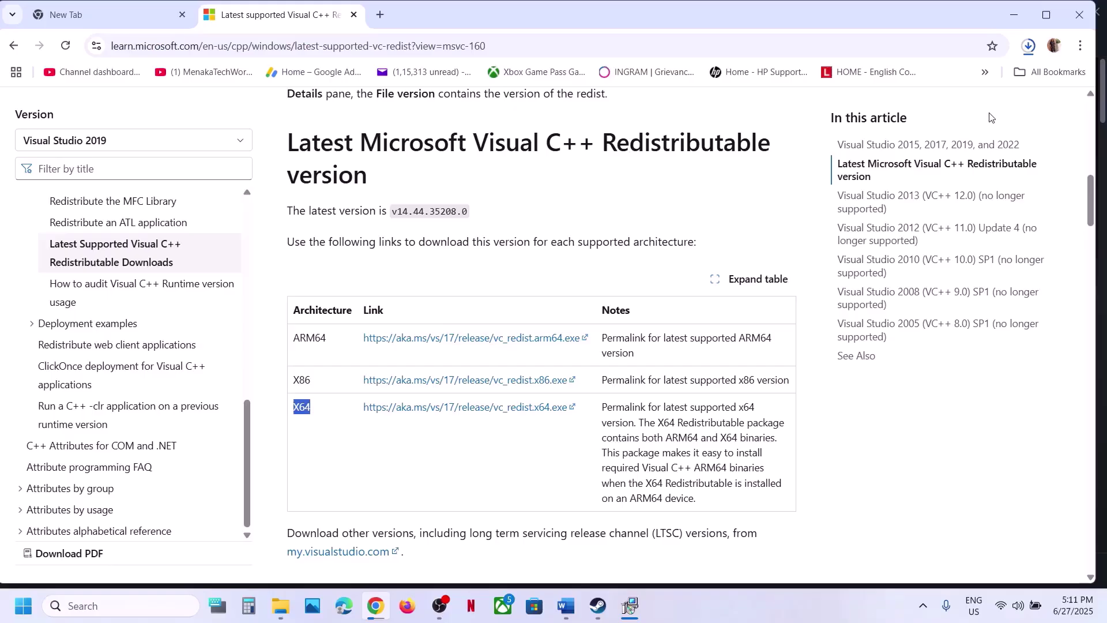
{"action": "left_click", "coordinate": [1027, 52]}
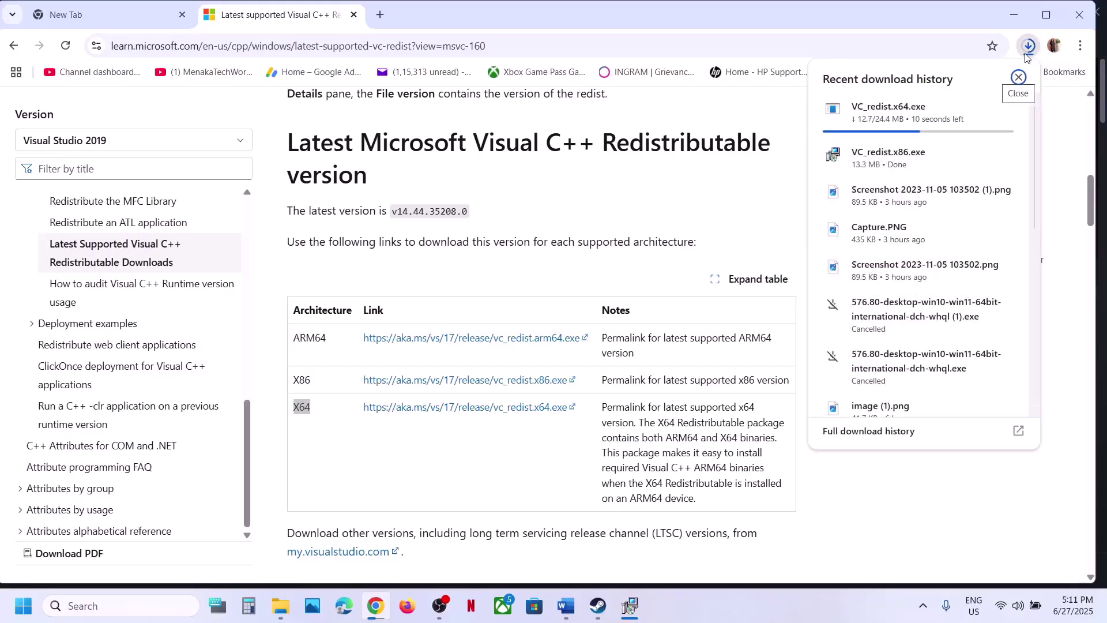
{"action": "left_click", "coordinate": [758, 196]}
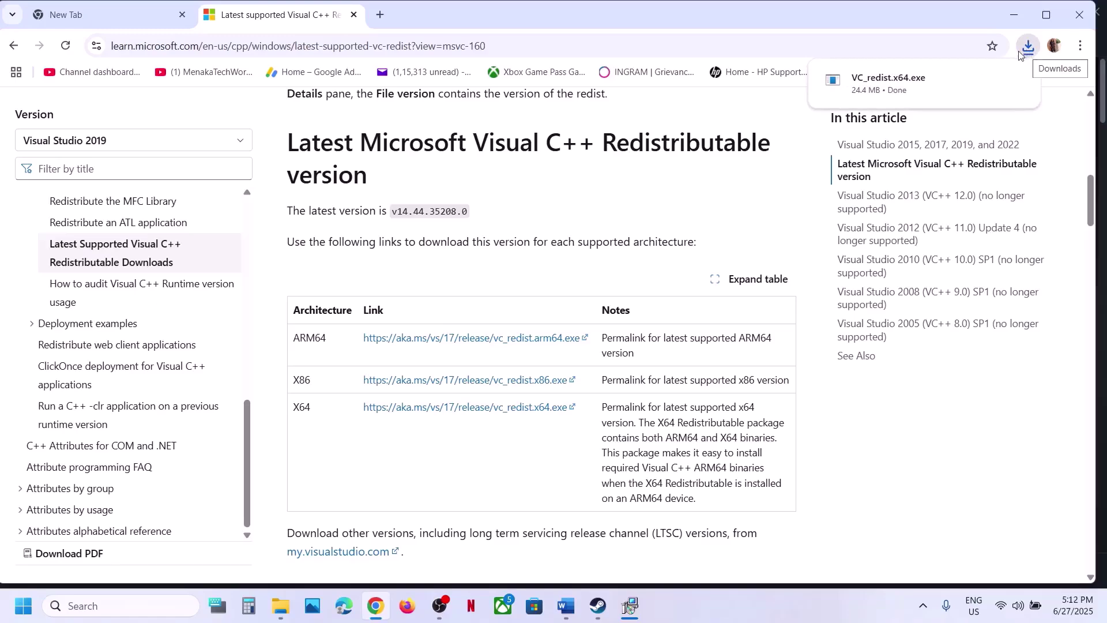
Run the downloaded VC_redist.x64.exe, choose Repair, and allow it to make changes to the device
{"action": "left_click", "coordinate": [883, 83]}
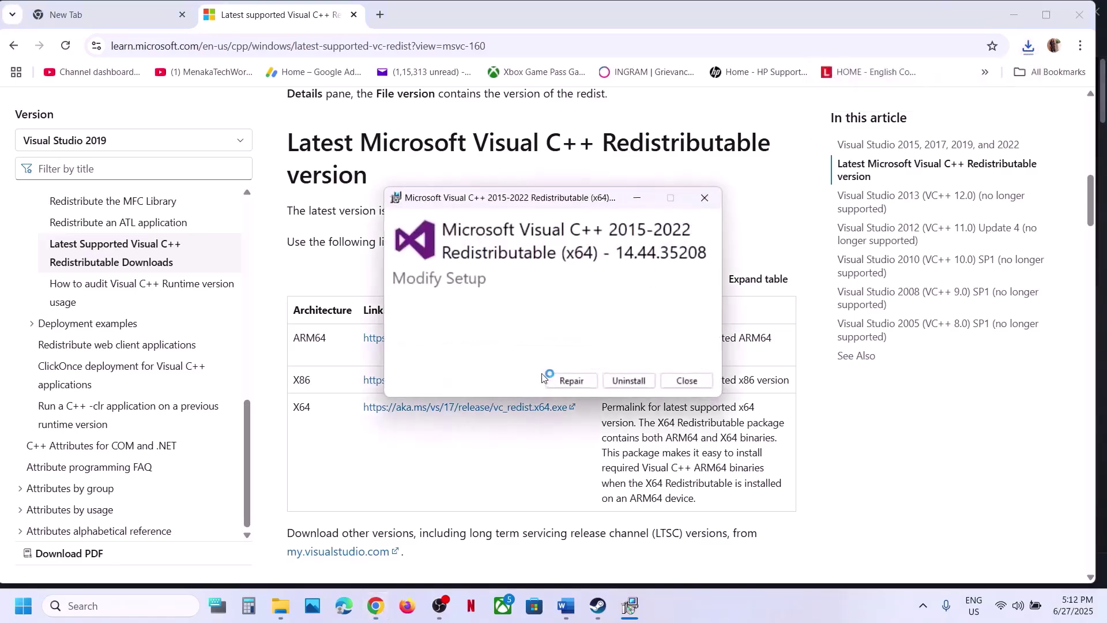
{"action": "left_click", "coordinate": [571, 380]}
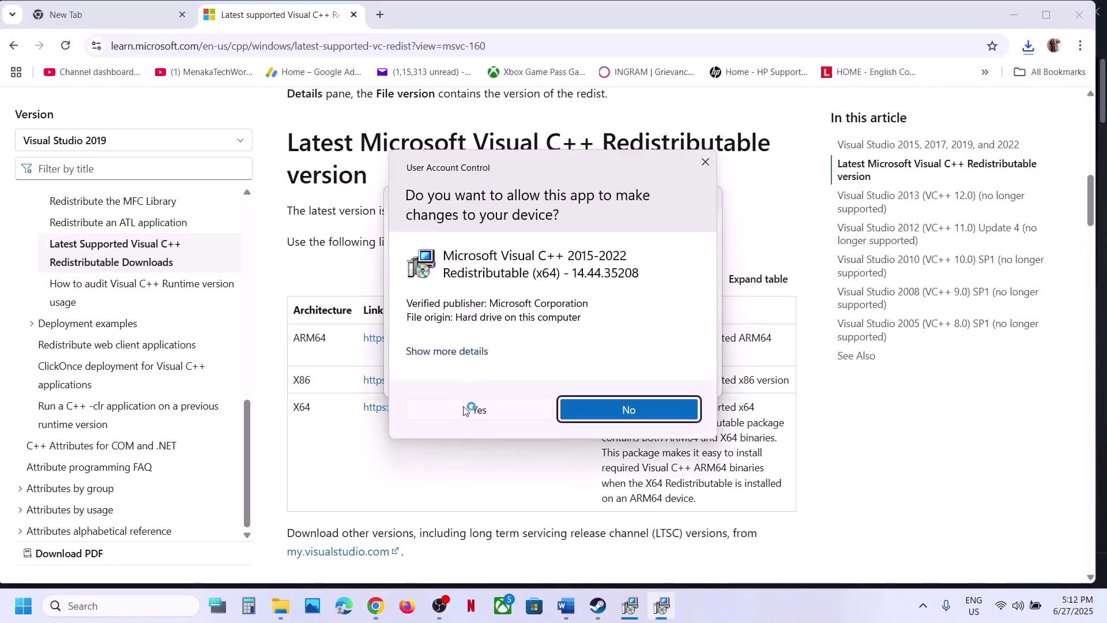
{"action": "left_click", "coordinate": [470, 410]}
Bring up the x86 setup window, place both Visual C++ setup windows side by side, and close them
{"action": "left_click", "coordinate": [629, 616]}
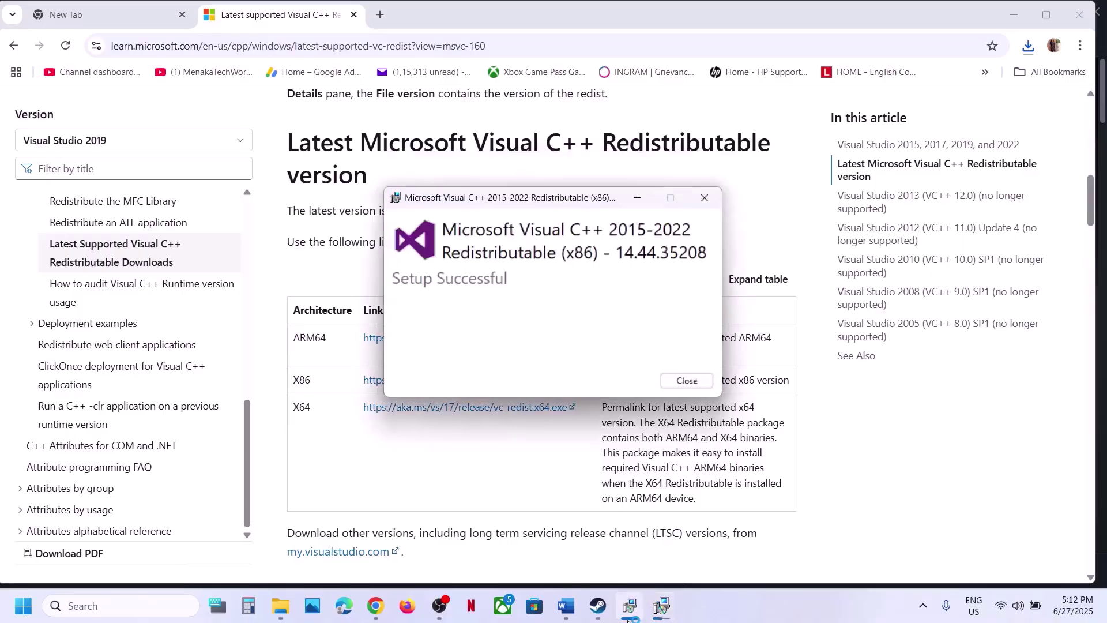
{"action": "left_click_drag", "start_coordinate": [571, 198], "coordinate": [310, 227]}
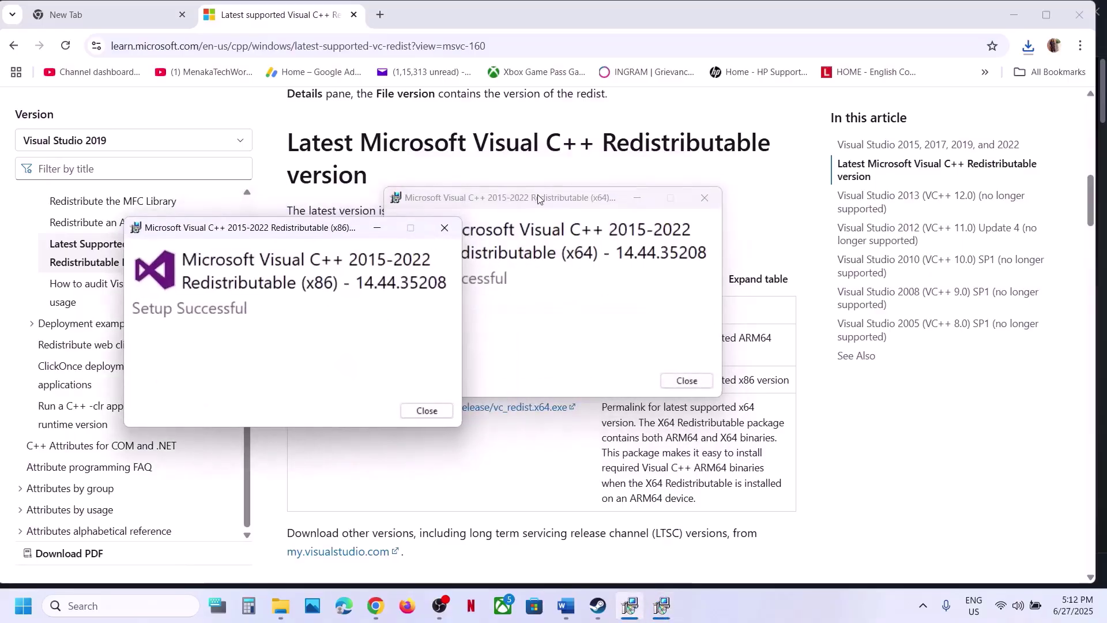
{"action": "left_click_drag", "start_coordinate": [538, 198], "coordinate": [648, 232]}
{"action": "left_click", "coordinate": [429, 411]}
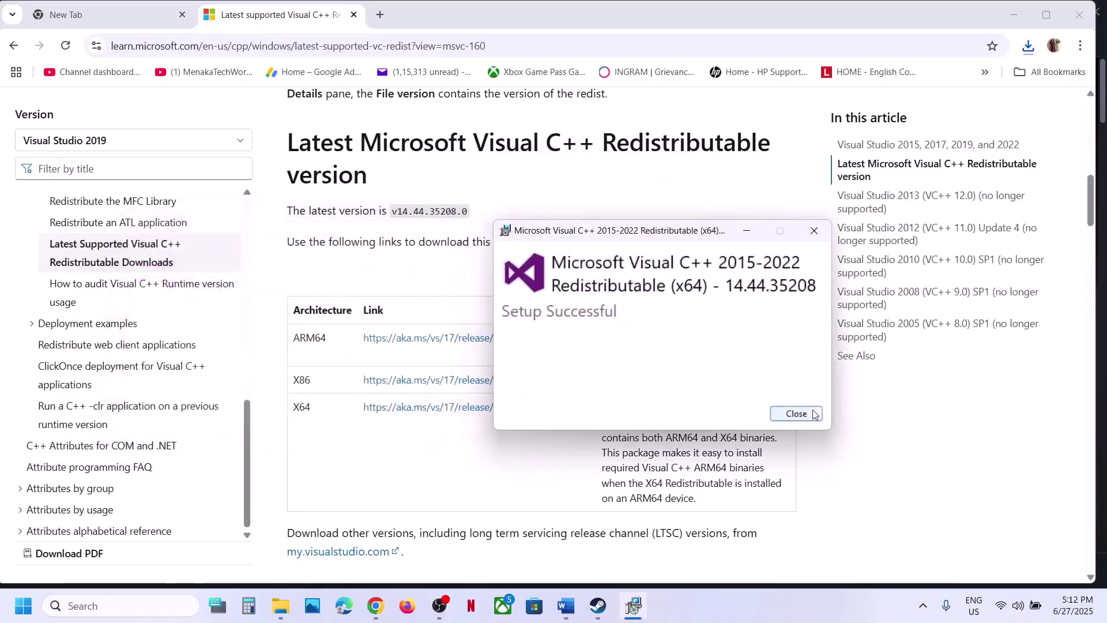
{"action": "left_click", "coordinate": [797, 413]}
Bring up the computer's power options and point out the Restart choice
{"action": "left_click", "coordinate": [23, 605]}
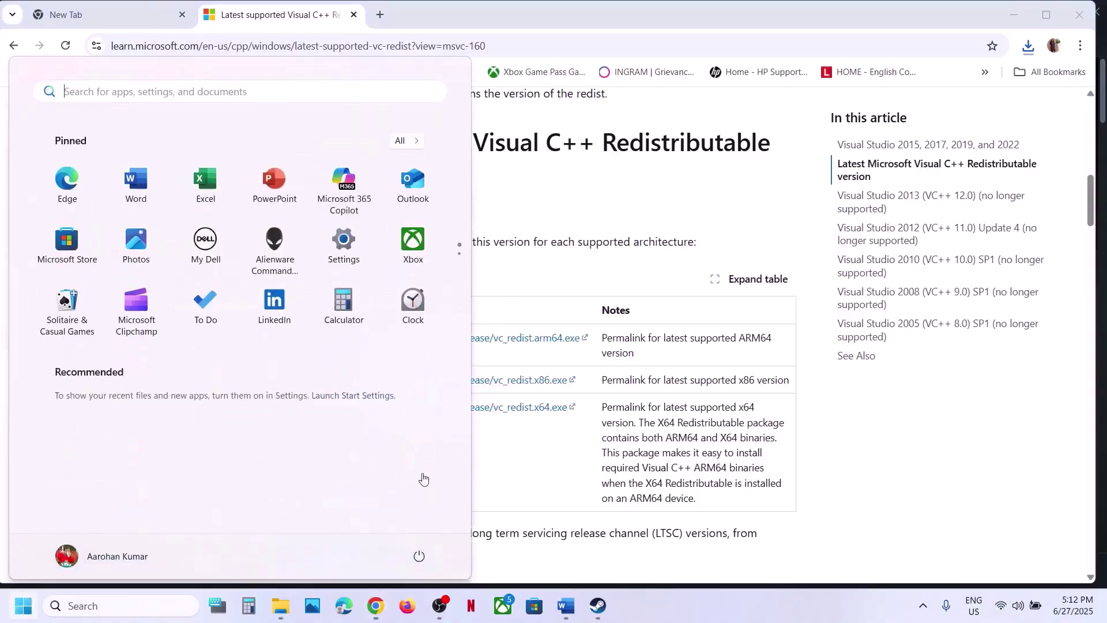
{"action": "left_click", "coordinate": [419, 554]}
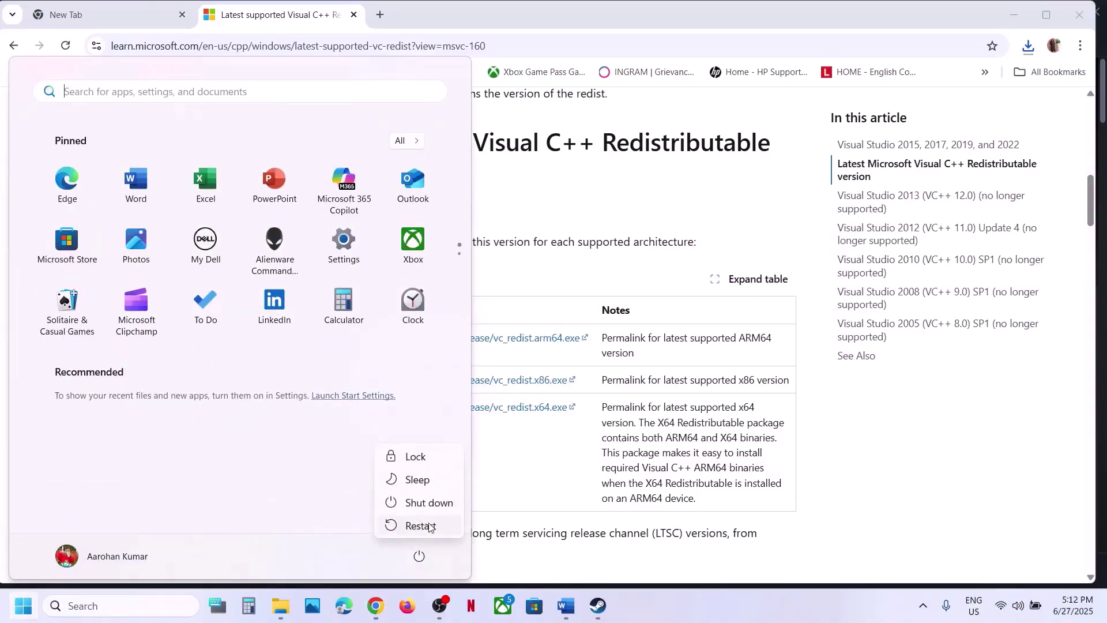
{"action": "left_click", "coordinate": [429, 527]}
Switch to the Word document and read Step 9 about running the game from its installation folder
{"action": "left_click", "coordinate": [597, 605]}
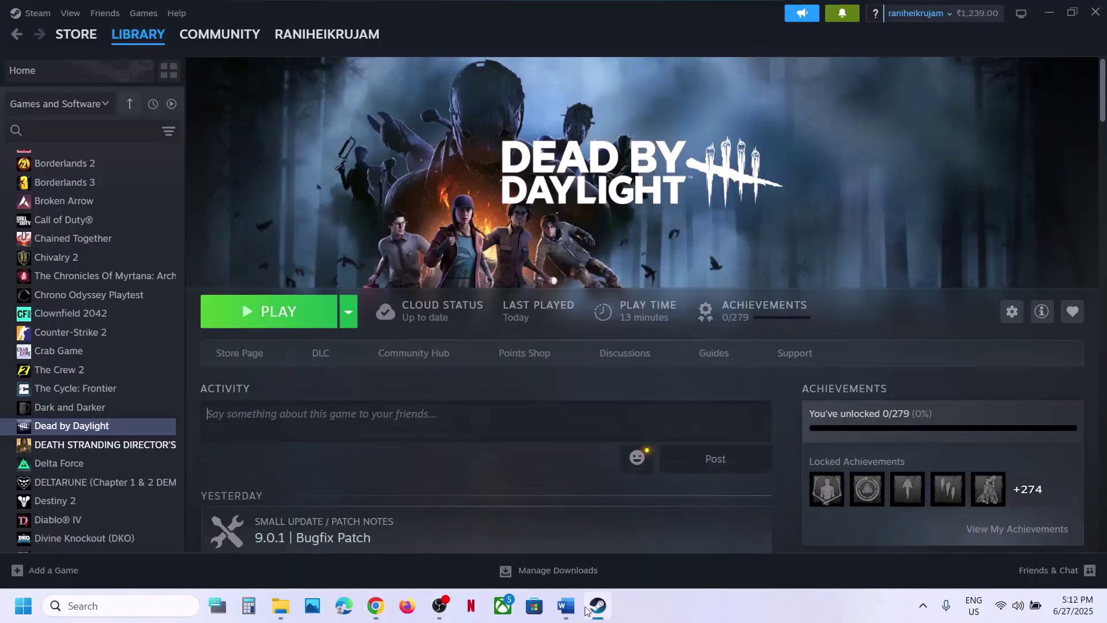
{"action": "left_click", "coordinate": [566, 605]}
{"action": "scroll", "coordinate": [473, 312], "scroll_direction": "down", "scroll_amount": 3}
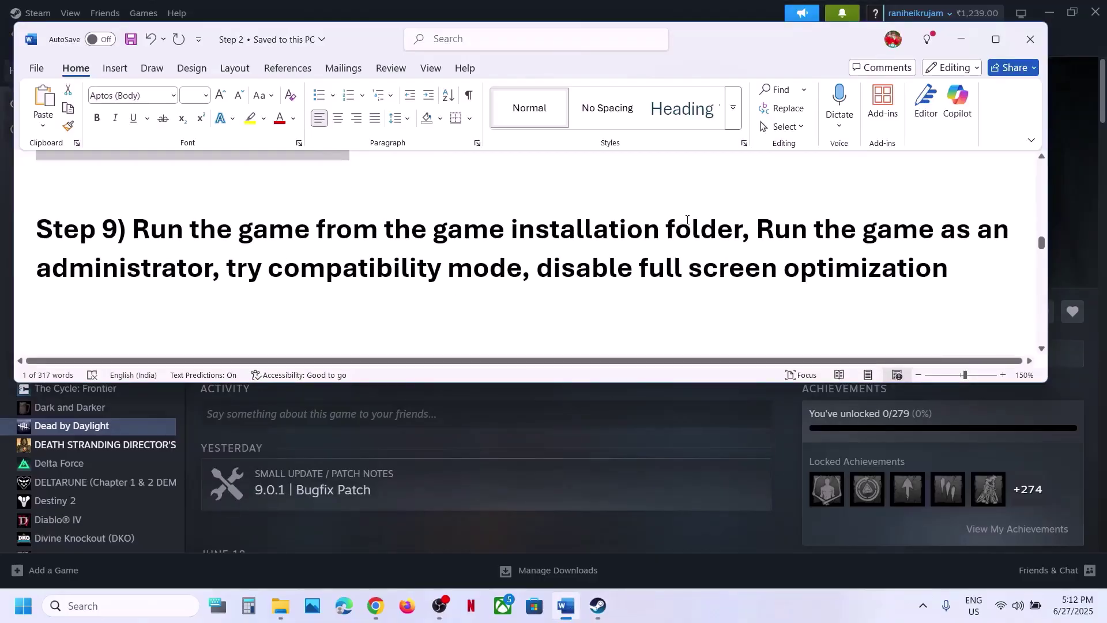
Switch to Steam and browse the local files of Dead by Daylight
{"action": "left_click", "coordinate": [787, 406]}
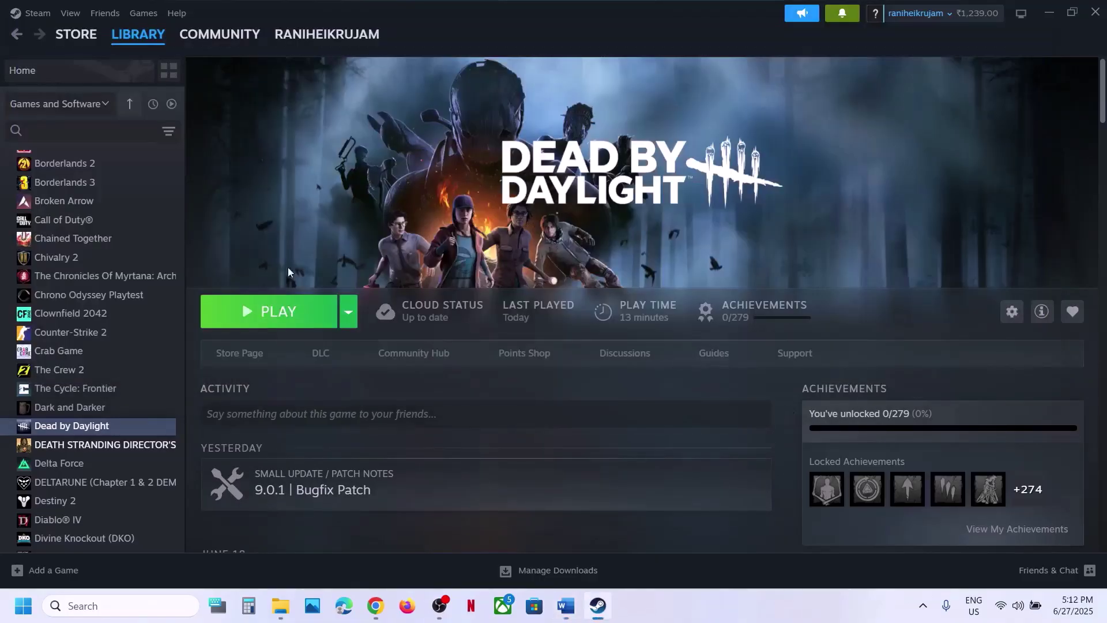
{"action": "right_click", "coordinate": [89, 427]}
{"action": "mouse_move", "coordinate": [125, 513]}
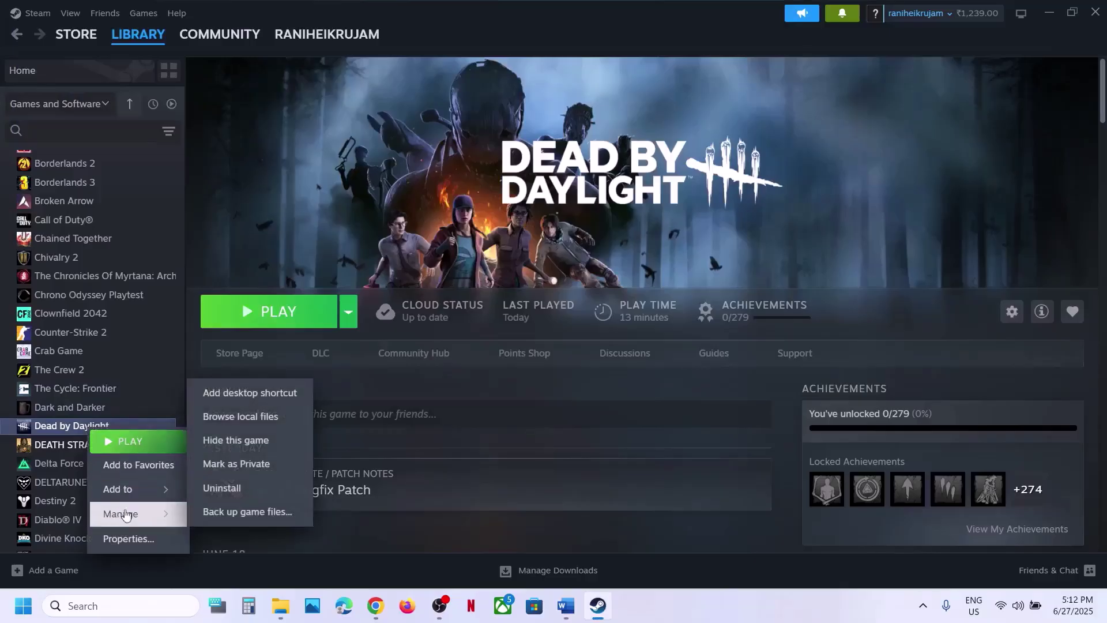
{"action": "left_click", "coordinate": [240, 417]}
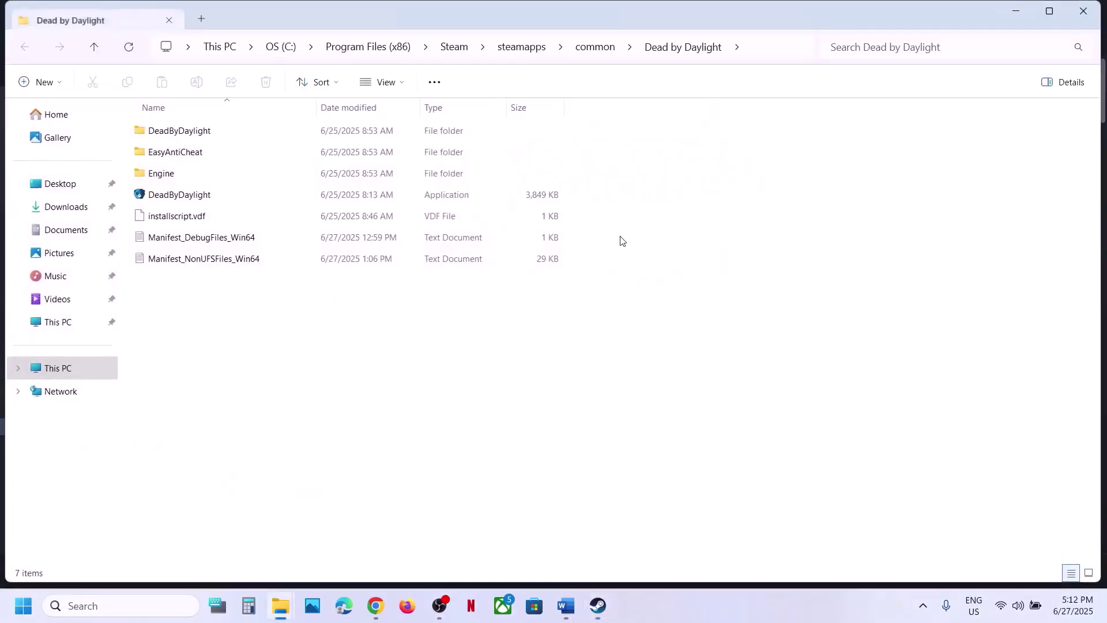
Locate the DeadByDaylight application in the installation folder, and open the subfolder DeadByDaylight > Binaries > Win64
{"action": "left_click", "coordinate": [182, 197]}
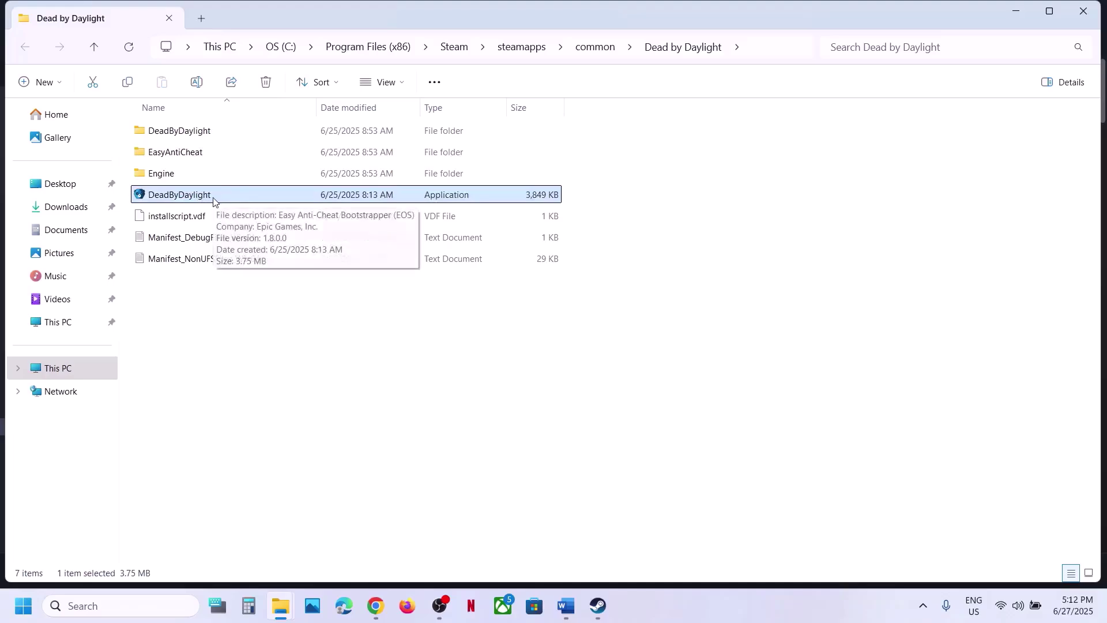
{"action": "left_click", "coordinate": [184, 136]}
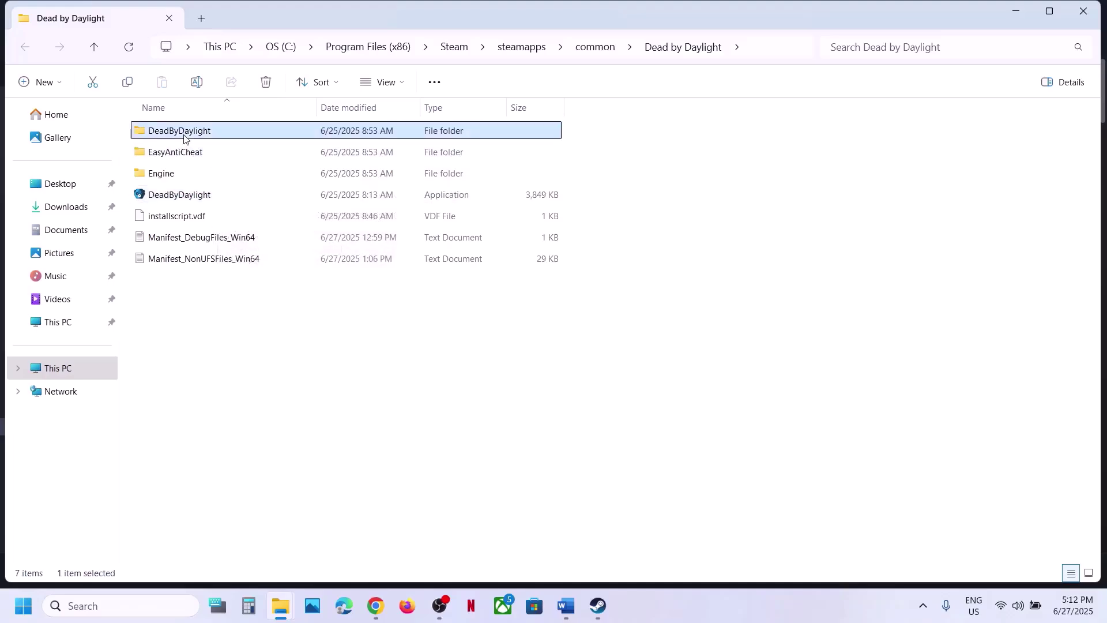
{"action": "double_click", "coordinate": [200, 133]}
{"action": "double_click", "coordinate": [195, 138]}
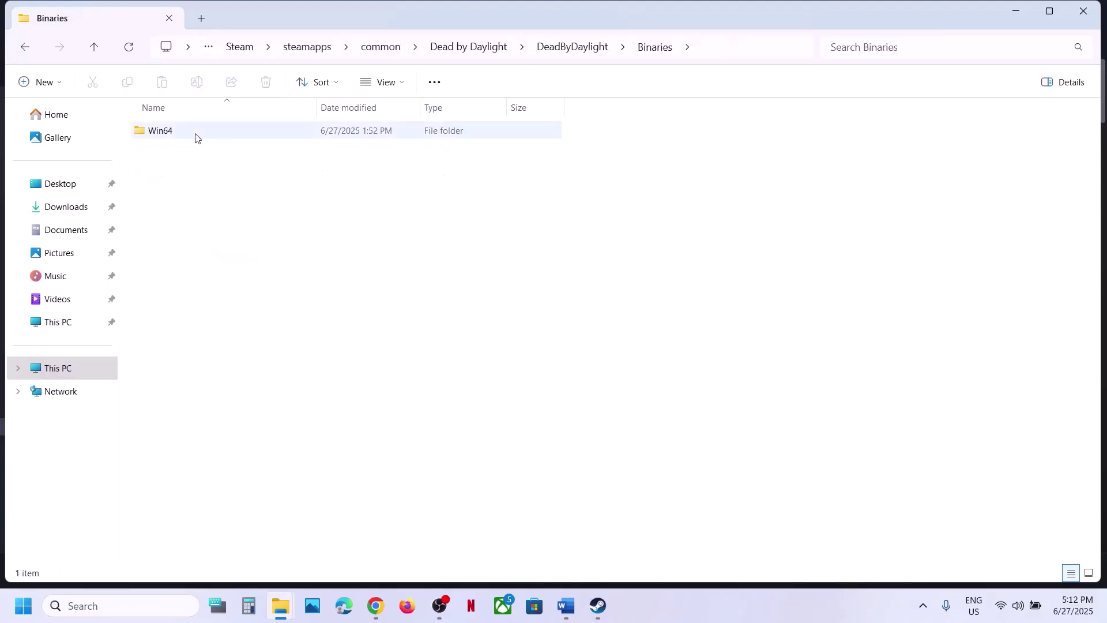
{"action": "double_click", "coordinate": [200, 134]}
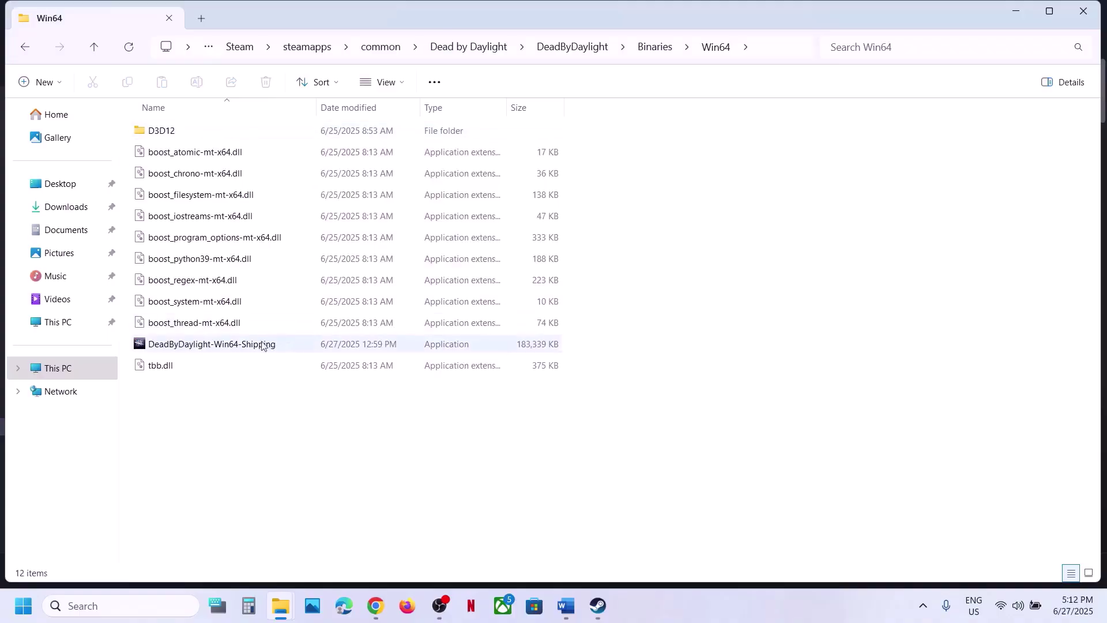
Set DeadByDaylight-Win64-Shipping to run as an administrator in its compatibility properties and apply the change
{"action": "left_click", "coordinate": [235, 346]}
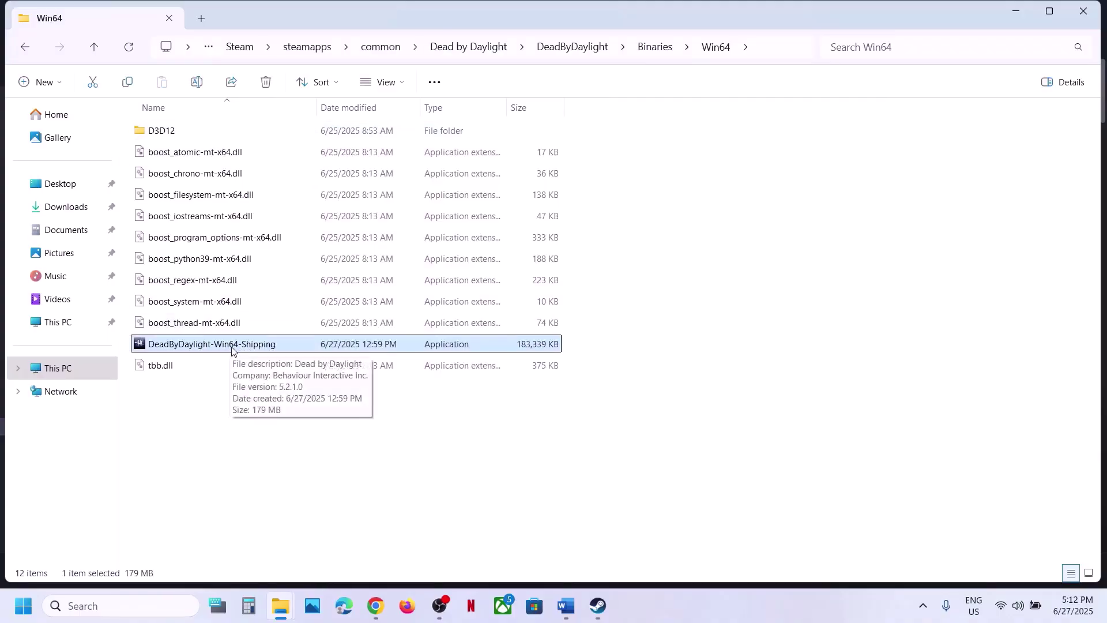
{"action": "right_click", "coordinate": [232, 349]}
{"action": "left_click", "coordinate": [301, 277]}
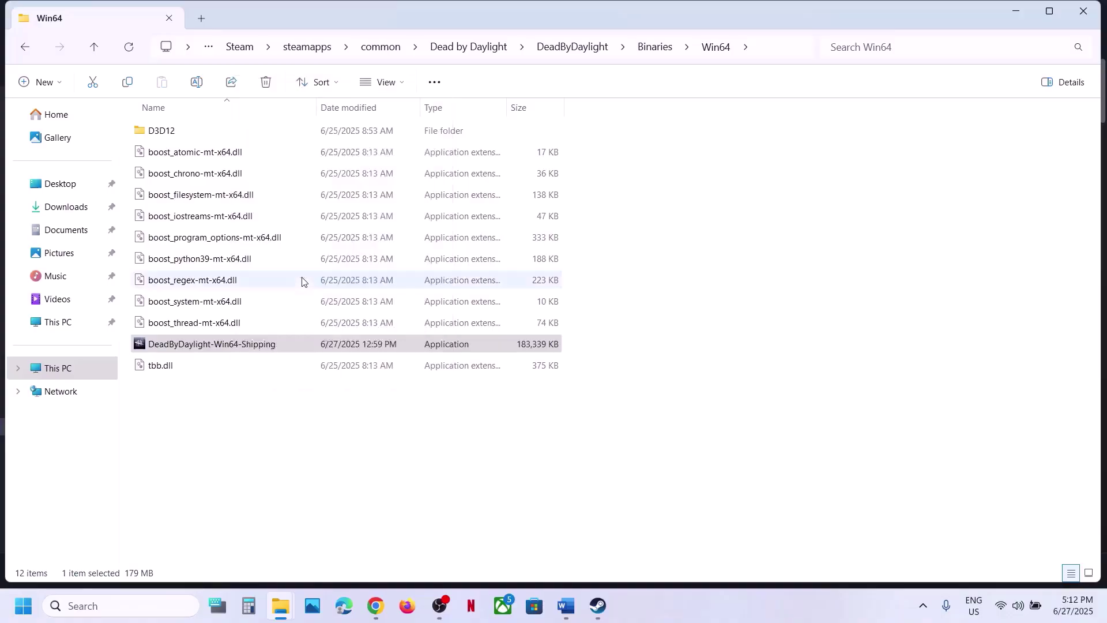
{"action": "left_click", "coordinate": [356, 232]}
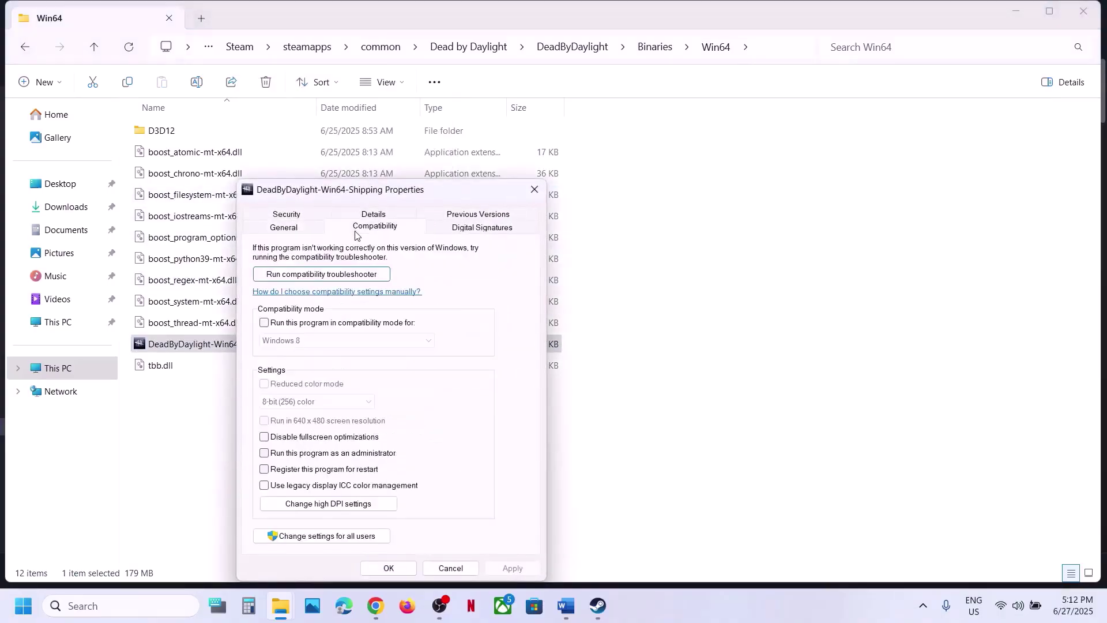
{"action": "left_click_drag", "start_coordinate": [394, 192], "coordinate": [415, 104]}
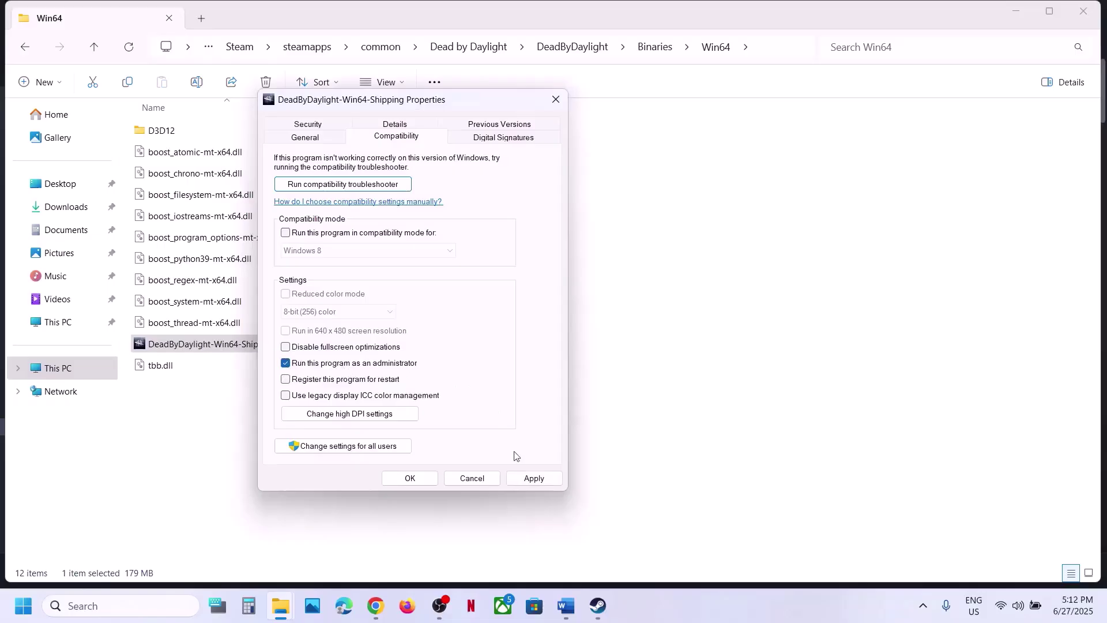
{"action": "left_click", "coordinate": [531, 479]}
{"action": "left_click", "coordinate": [424, 479]}
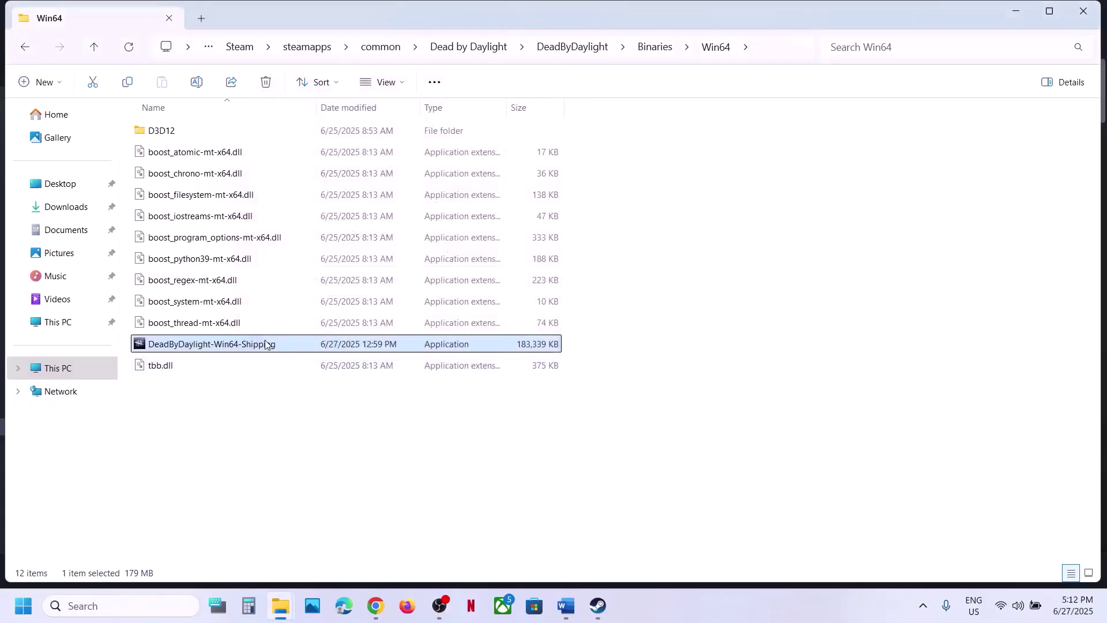
Enable compatibility mode for Windows 8 in the properties of DeadByDaylight-Win64-Shipping and apply the change
{"action": "right_click", "coordinate": [267, 345]}
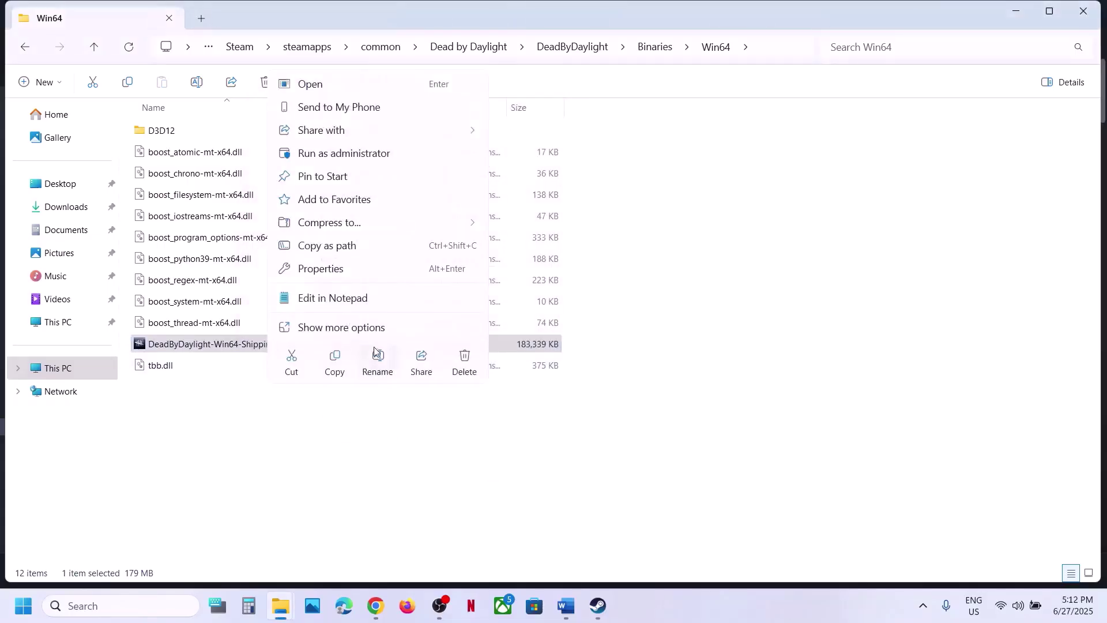
{"action": "left_click", "coordinate": [321, 269]}
{"action": "left_click", "coordinate": [392, 227]}
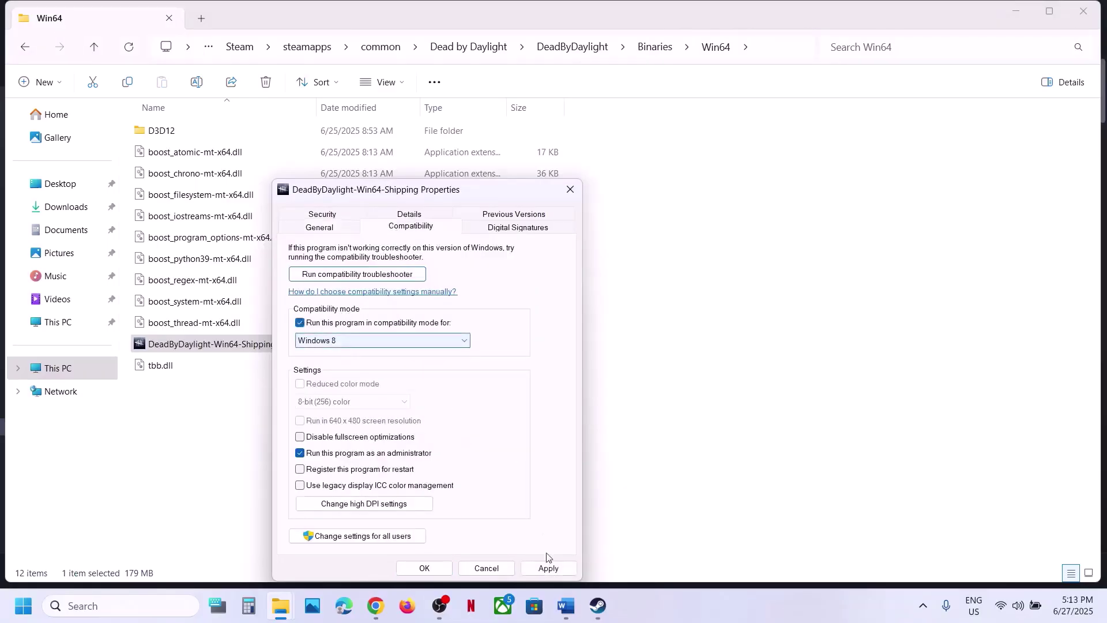
{"action": "left_click", "coordinate": [551, 568]}
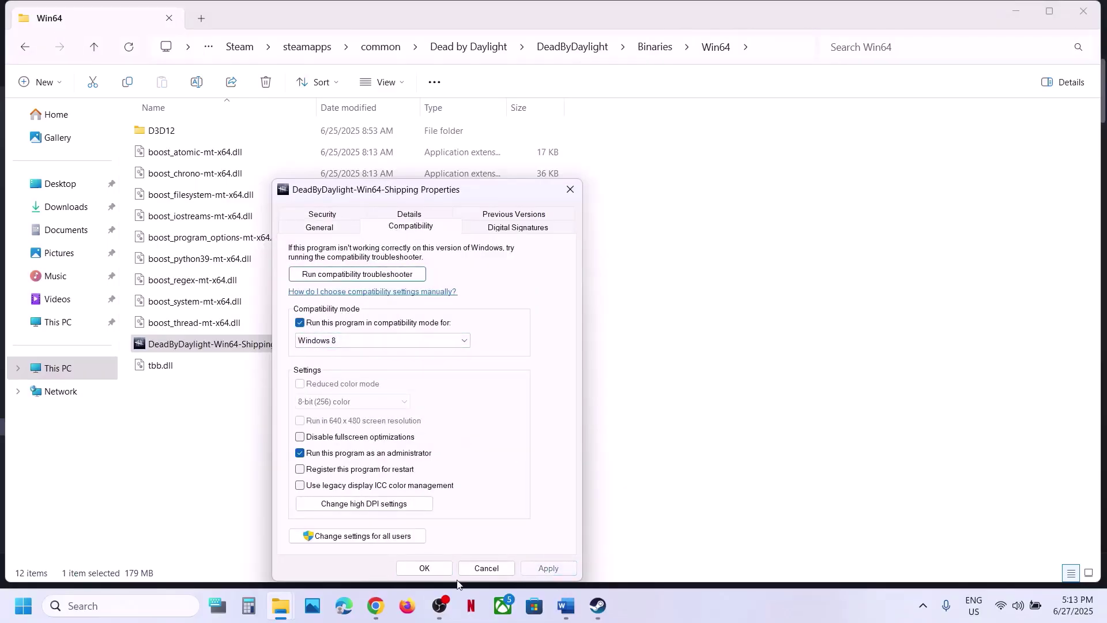
{"action": "left_click", "coordinate": [426, 569]}
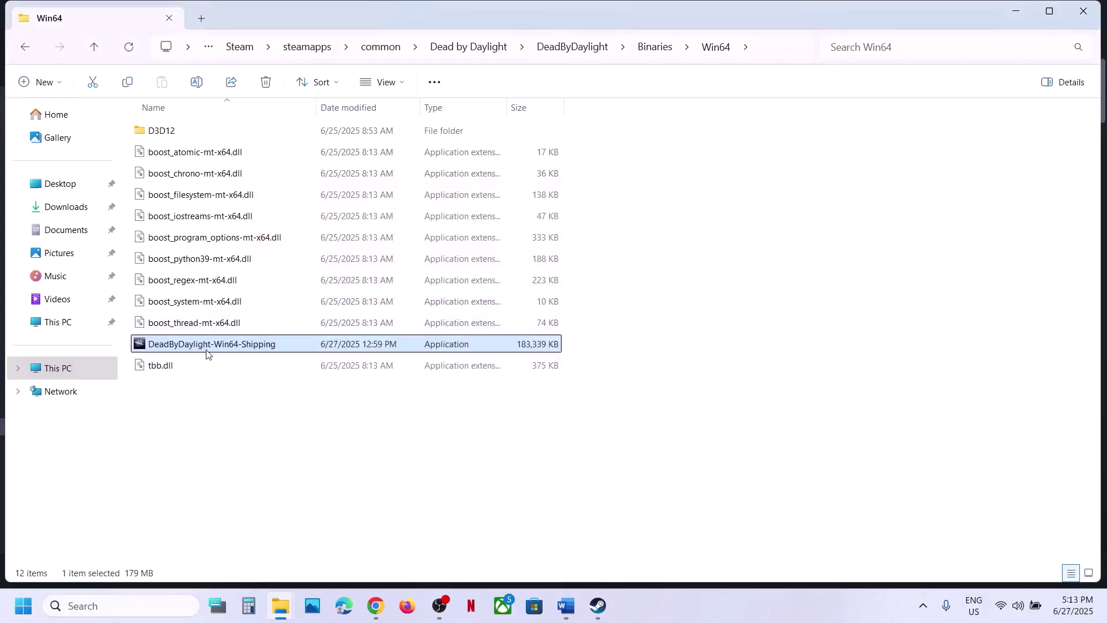
Change the compatibility mode of DeadByDaylight-Win64-Shipping to Windows 7 in its properties and apply the change
{"action": "right_click", "coordinate": [210, 345]}
{"action": "left_click", "coordinate": [272, 281]}
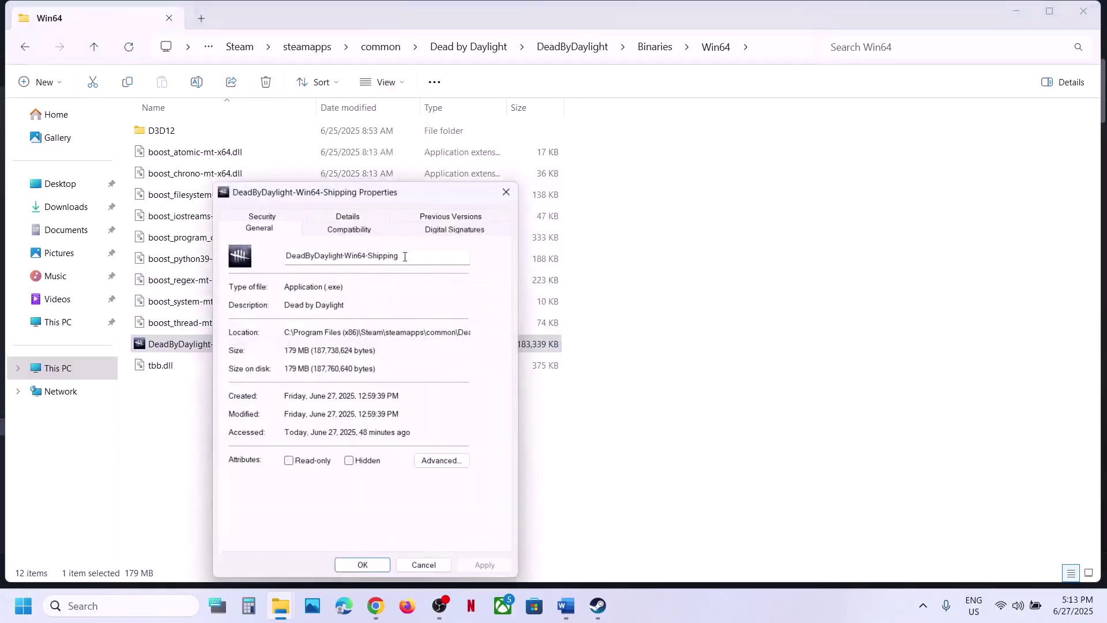
{"action": "left_click", "coordinate": [350, 227]}
{"action": "left_click", "coordinate": [285, 344]}
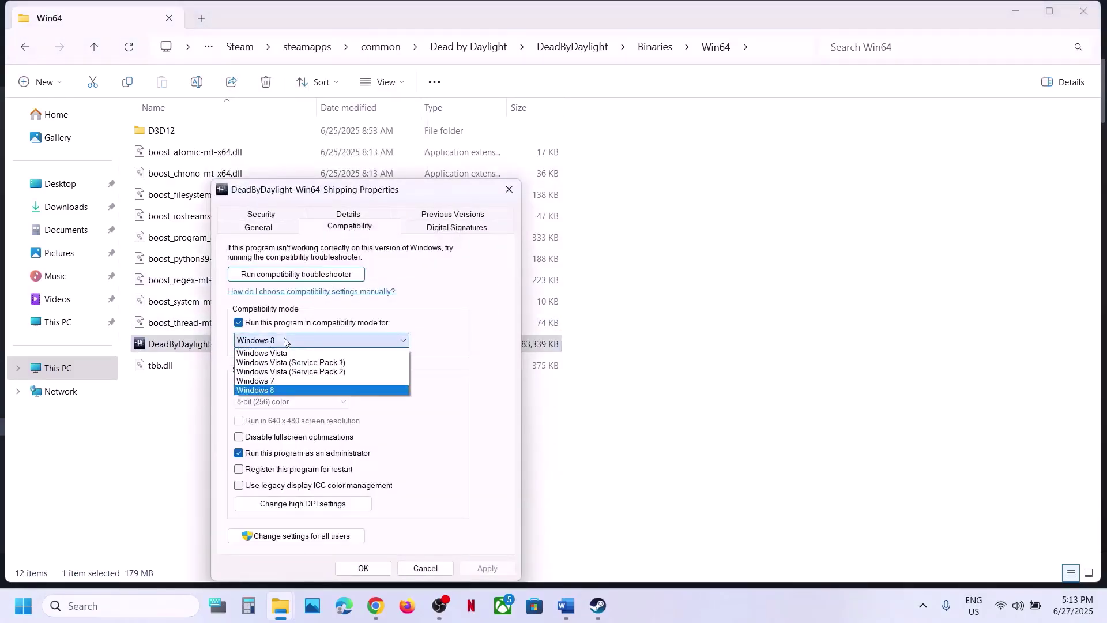
{"action": "left_click", "coordinate": [282, 382]}
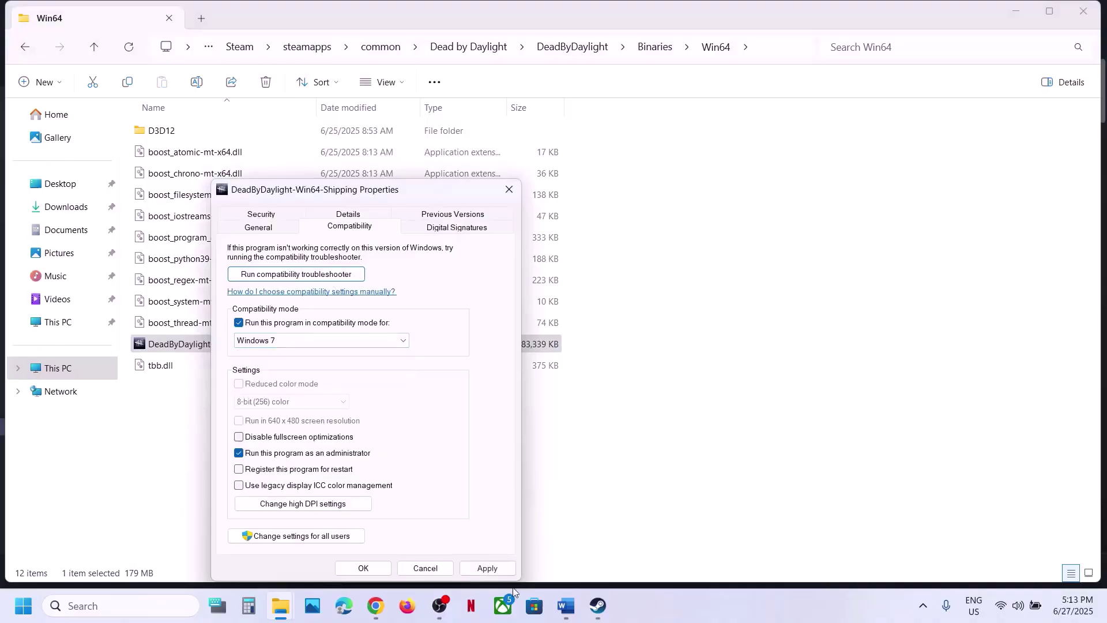
{"action": "left_click", "coordinate": [490, 571]}
{"action": "left_click", "coordinate": [363, 568]}
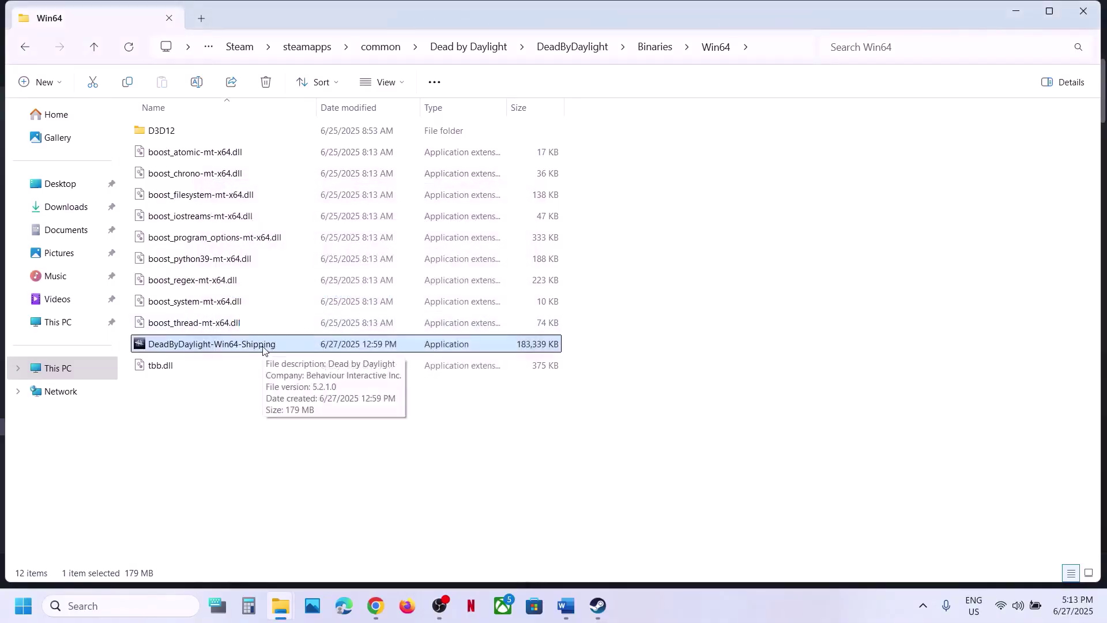
Turn off compatibility mode, Disable fullscreen optimizations and Run this program as an administrator for DeadByDaylight-Win64-Shipping, and apply the changes
{"action": "right_click", "coordinate": [265, 346]}
{"action": "left_click", "coordinate": [329, 281]}
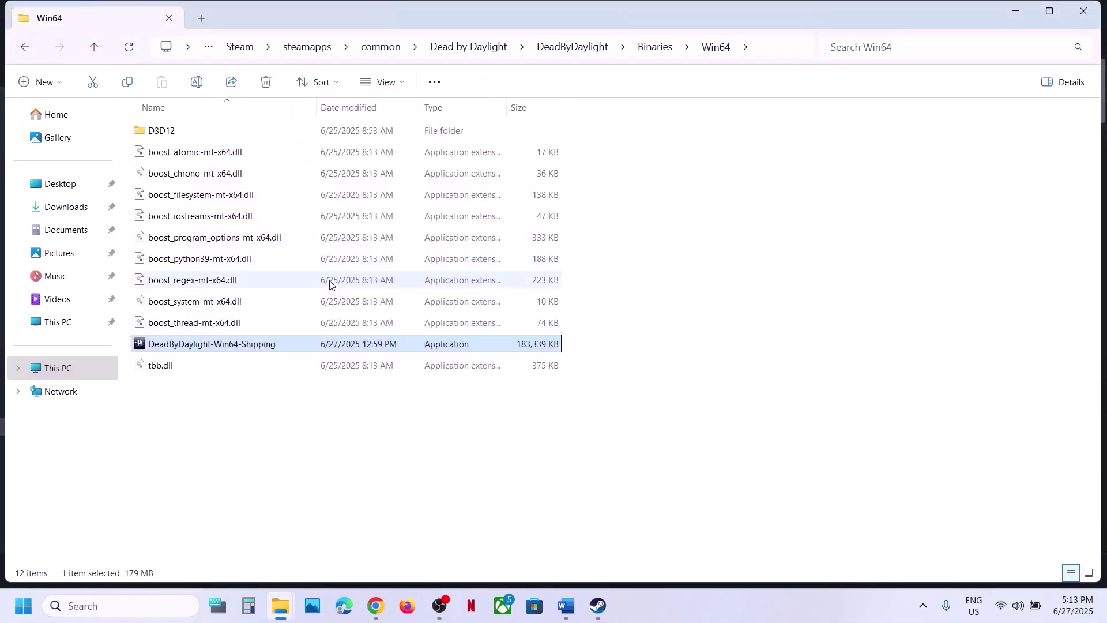
{"action": "left_click", "coordinate": [385, 228]}
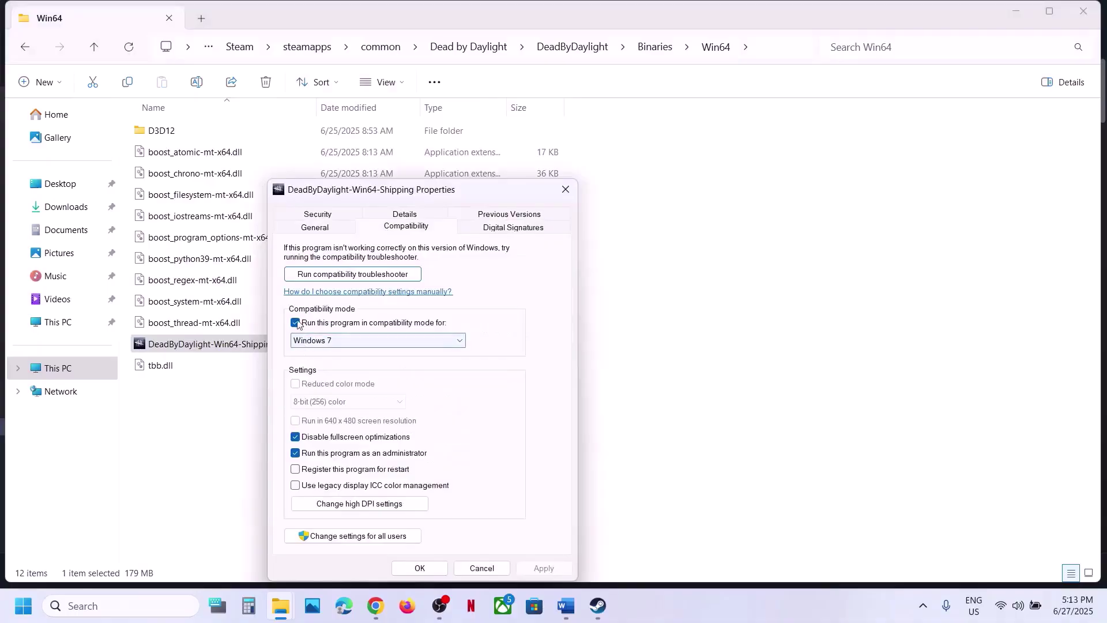
{"action": "left_click", "coordinate": [296, 324]}
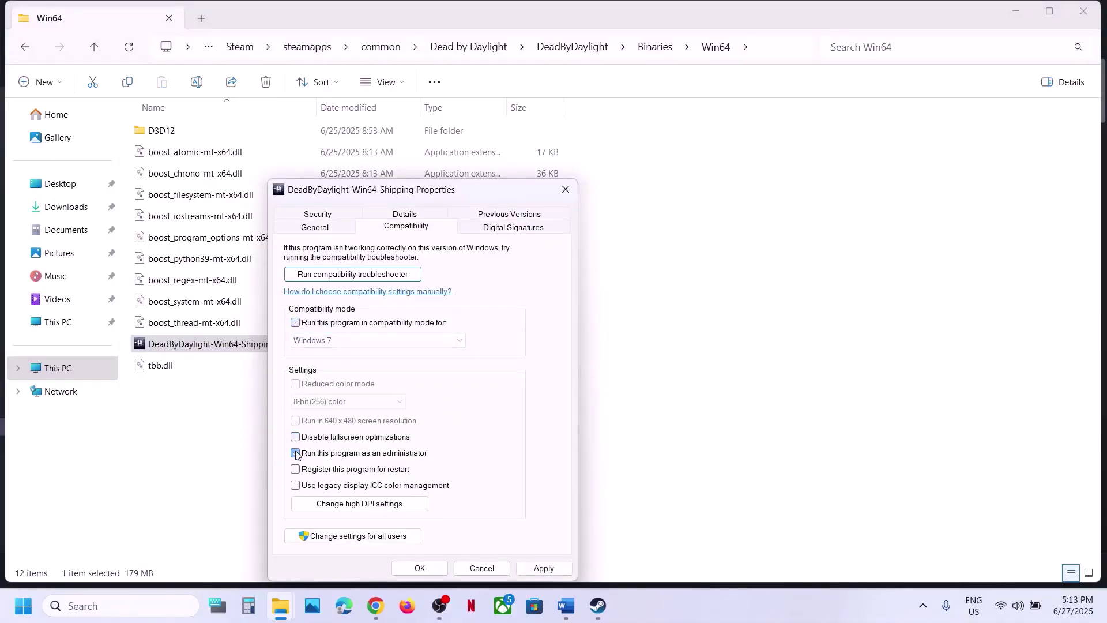
{"action": "left_click", "coordinate": [529, 568]}
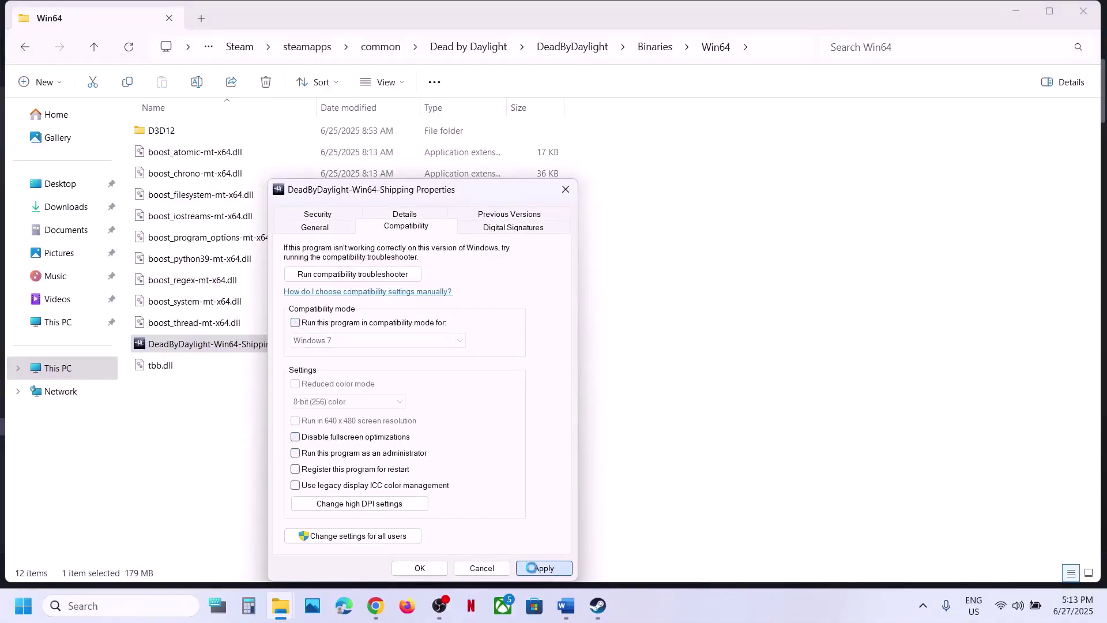
{"action": "left_click", "coordinate": [423, 568]}
Switch to the Word document and read Step 10 about allowing the game exe through antivirus, controlled folder access and firewall
{"action": "left_click", "coordinate": [567, 606]}
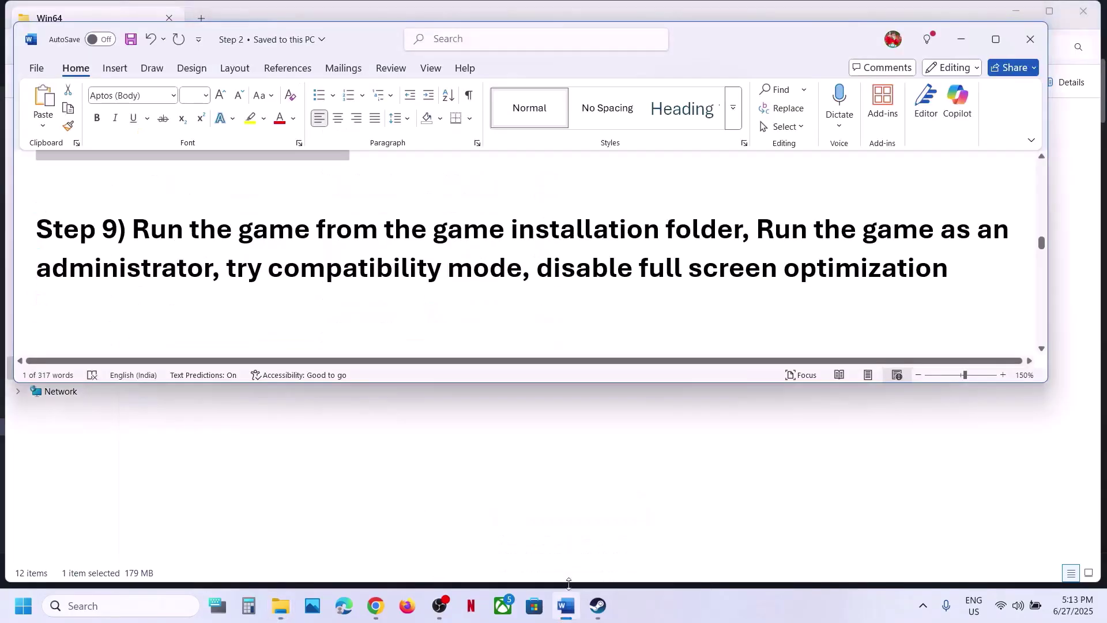
{"action": "scroll", "coordinate": [458, 309], "scroll_direction": "down", "scroll_amount": 3}
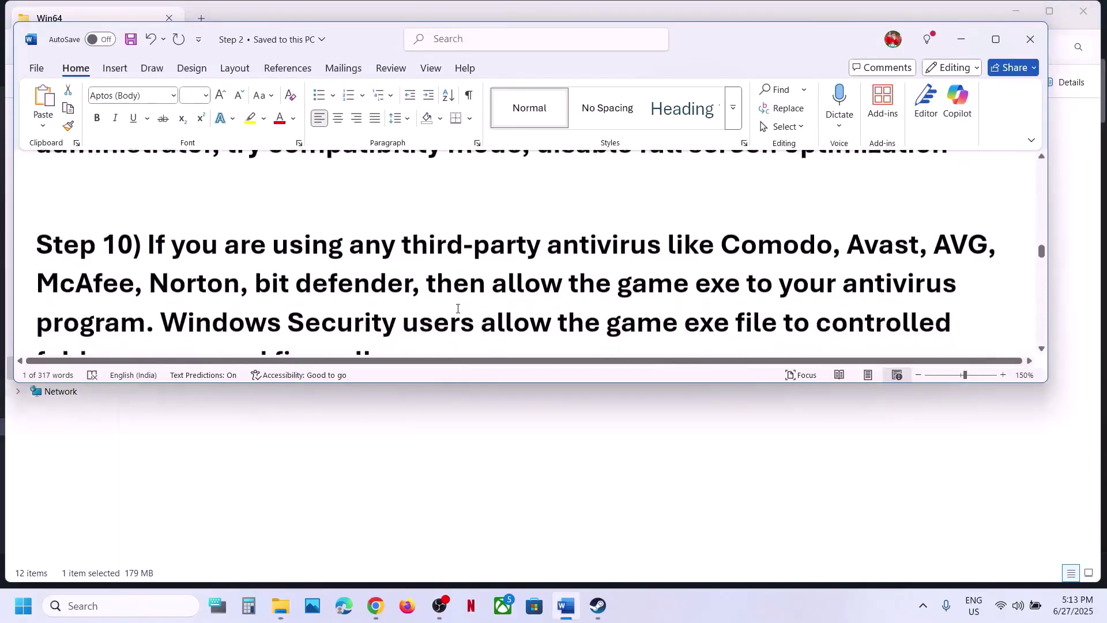
{"action": "left_click_drag", "start_coordinate": [151, 236], "coordinate": [744, 269]}
{"action": "left_click", "coordinate": [675, 268]}
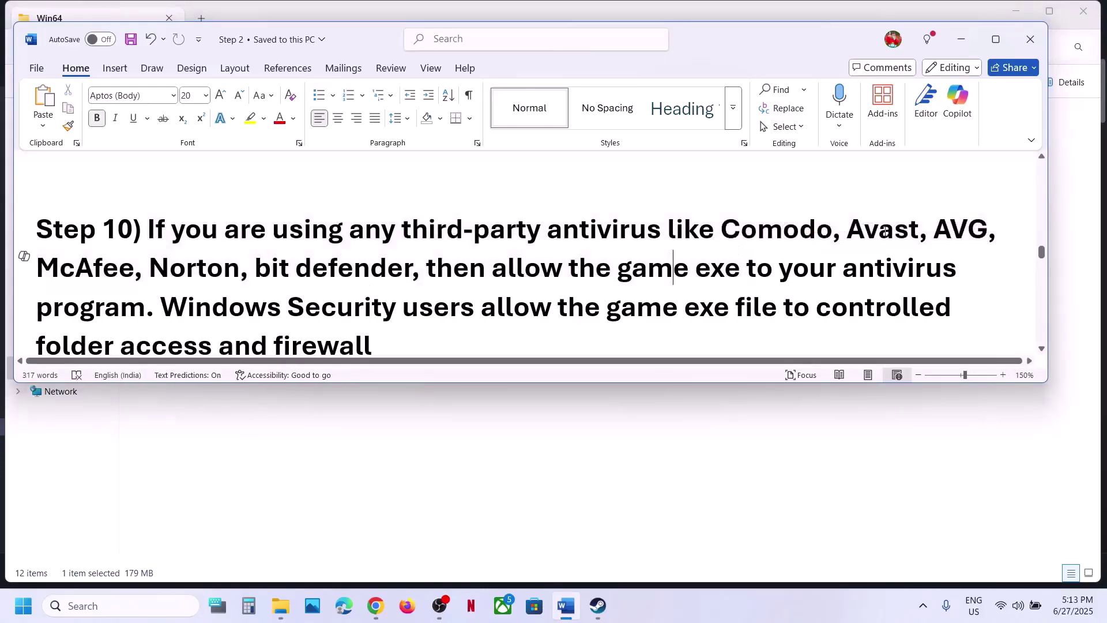
{"action": "left_click_drag", "start_coordinate": [205, 269], "coordinate": [548, 269]}
{"action": "left_click", "coordinate": [542, 267]}
{"action": "left_click_drag", "start_coordinate": [433, 264], "coordinate": [102, 306]}
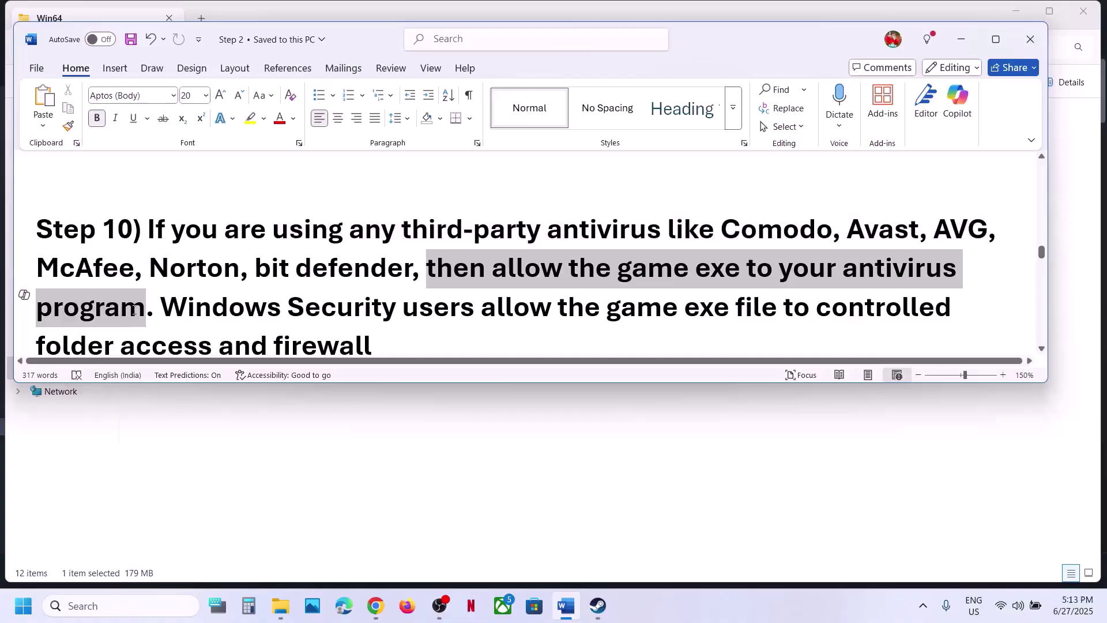
{"action": "left_click_drag", "start_coordinate": [133, 310], "coordinate": [516, 292]}
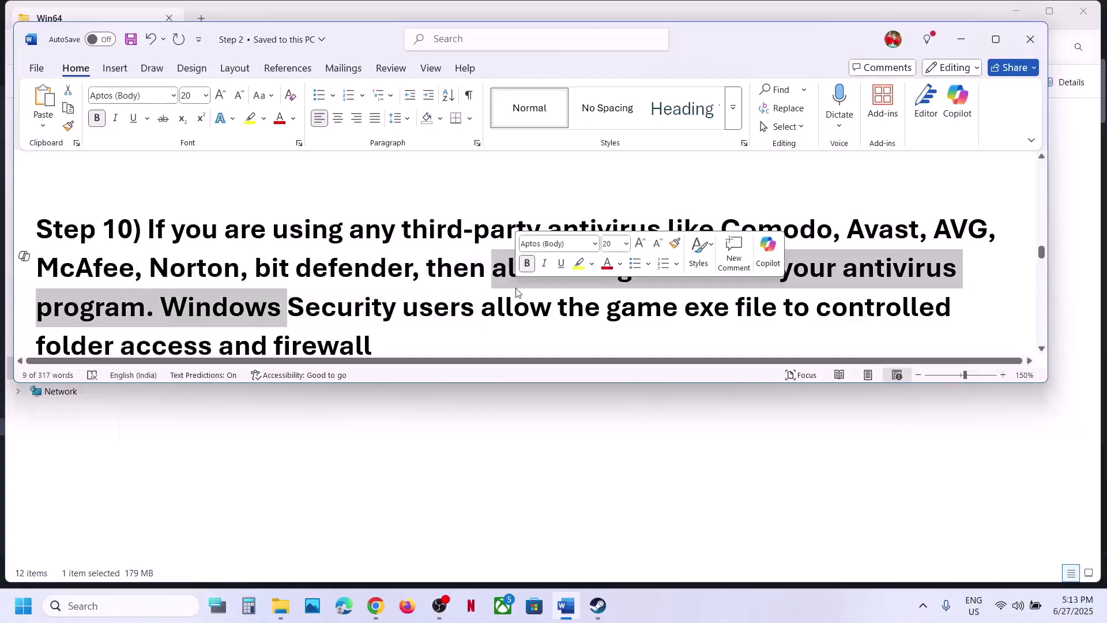
Switch to Windows Settings and open Virus & threat protection from the Windows Security section of Privacy & security
{"action": "left_click", "coordinate": [531, 449]}
{"action": "key", "text": "super+i"}
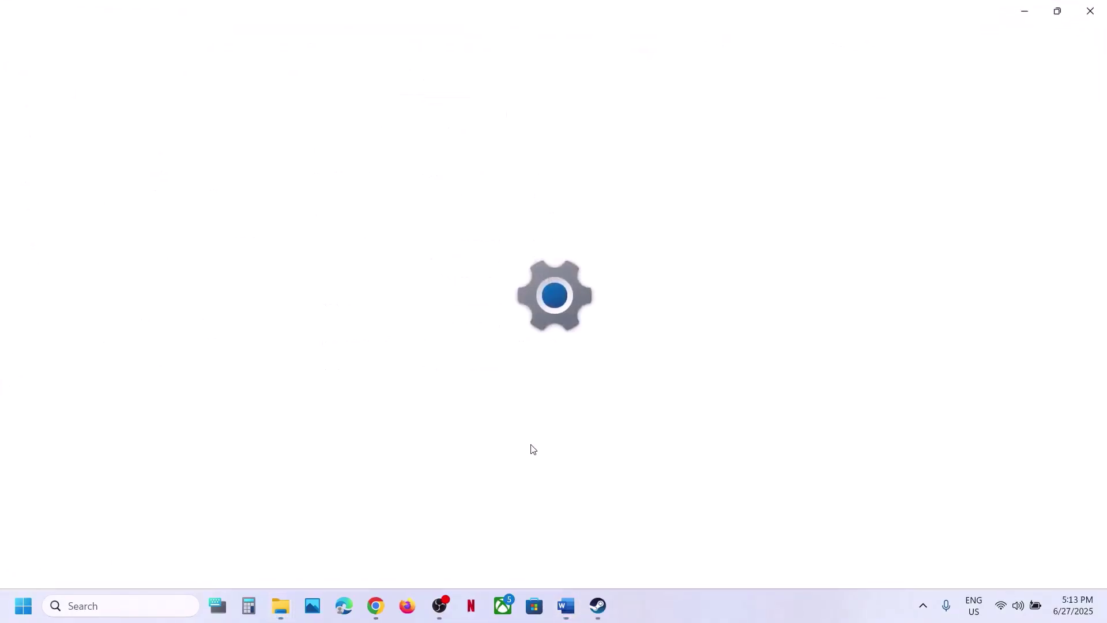
{"action": "left_click", "coordinate": [79, 443]}
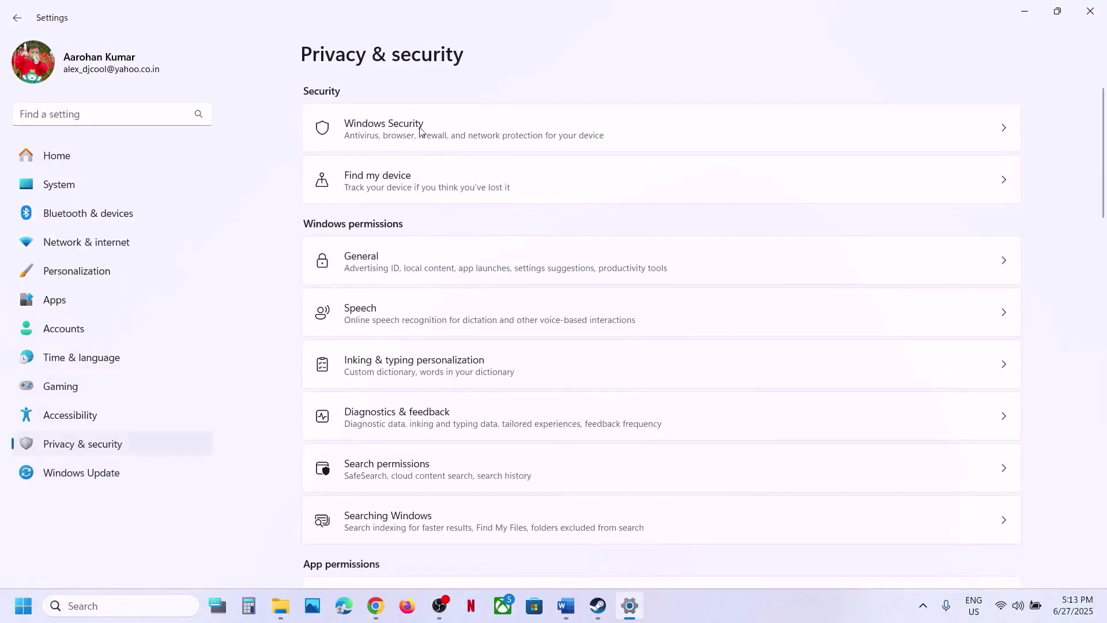
{"action": "left_click", "coordinate": [385, 126]}
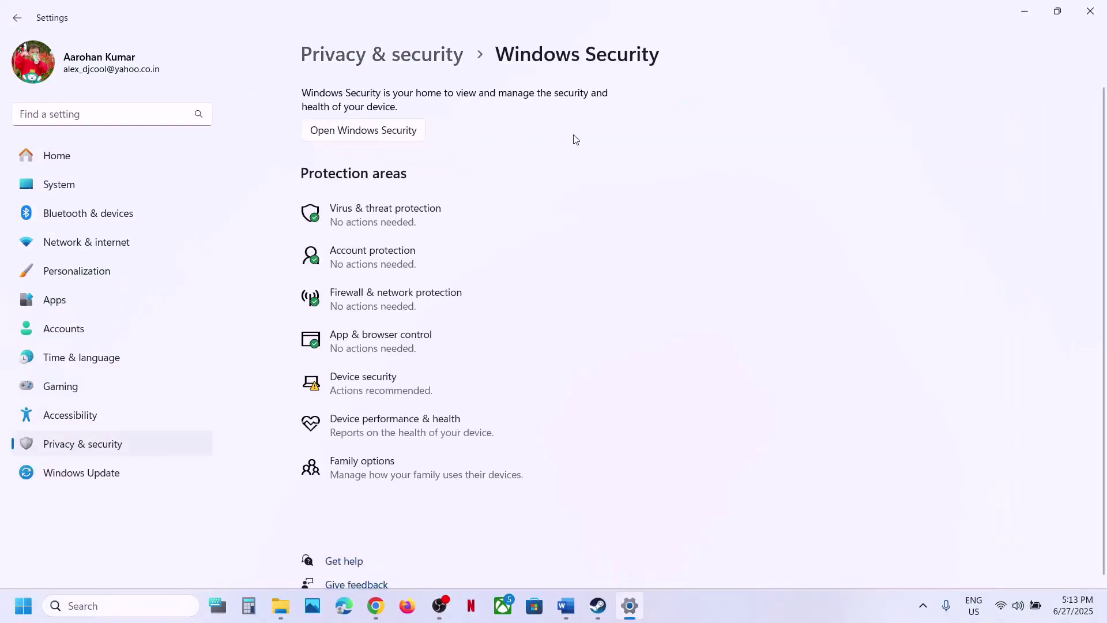
{"action": "left_click", "coordinate": [390, 218]}
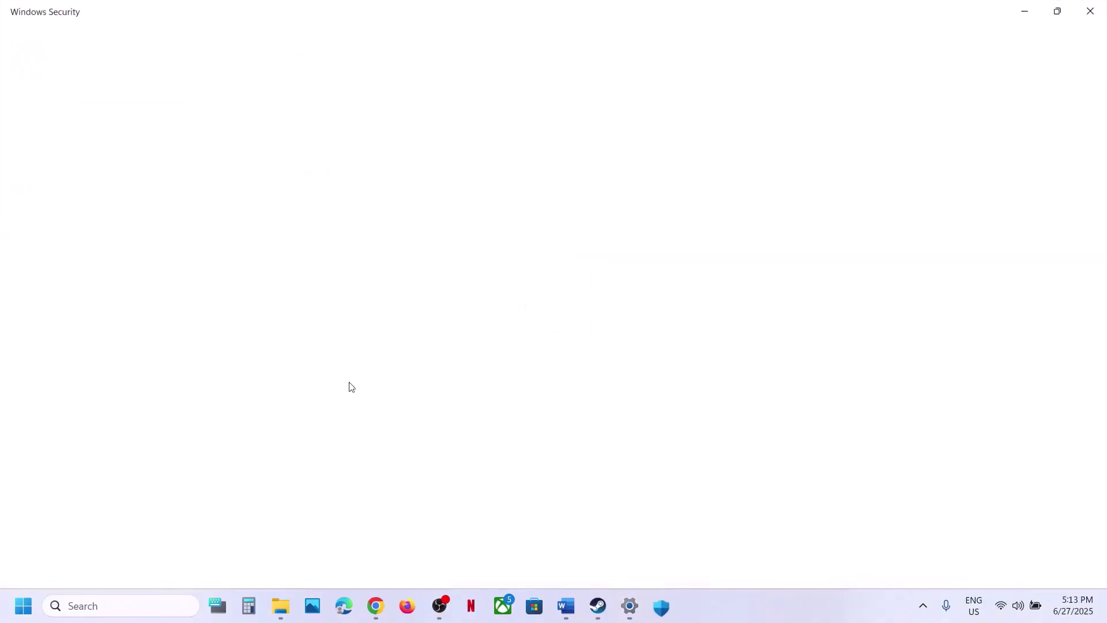
Open the ransomware protection settings and the list of apps allowed through Controlled folder access
{"action": "scroll", "coordinate": [353, 388], "scroll_direction": "down", "scroll_amount": 3}
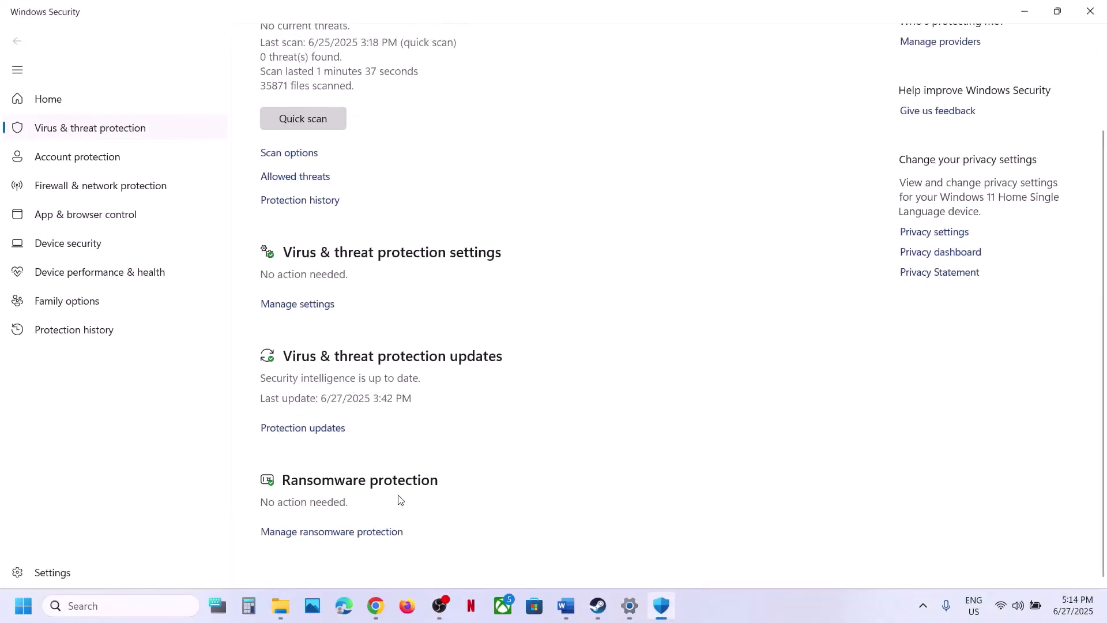
{"action": "left_click", "coordinate": [370, 532]}
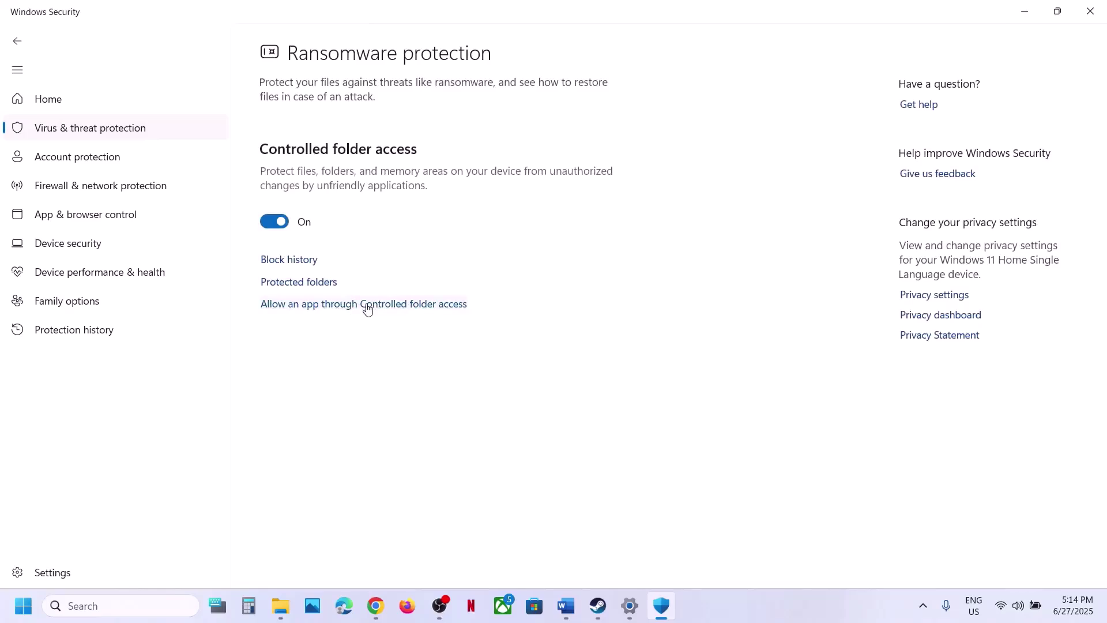
{"action": "left_click", "coordinate": [366, 306]}
{"action": "left_click", "coordinate": [502, 425]}
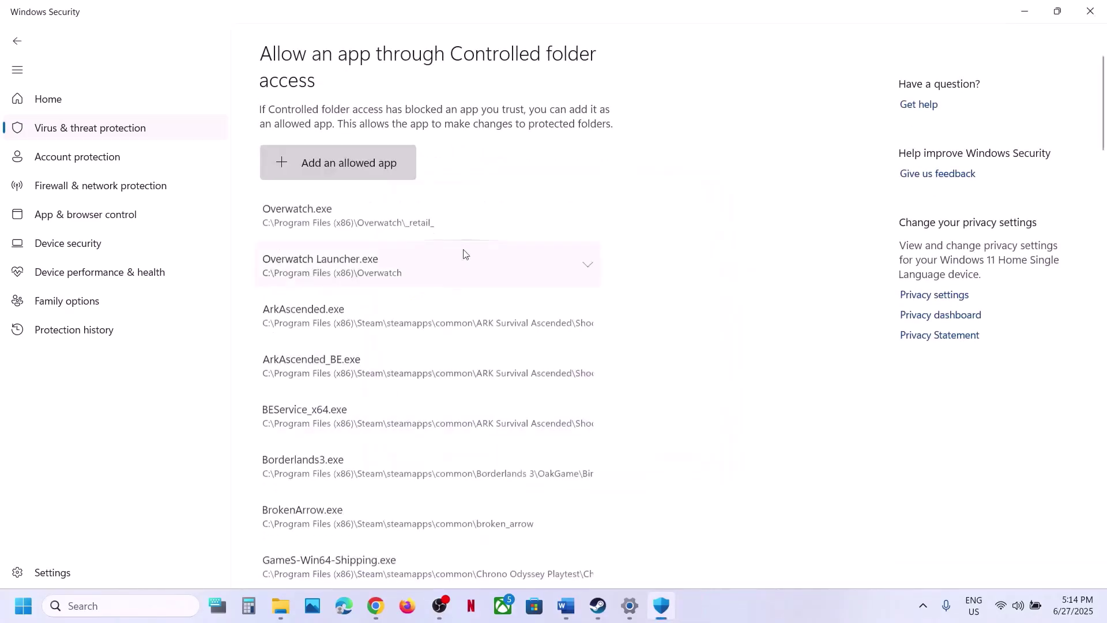
Add the DeadByDaylight application from C: > Program Files (x86) > Steam > steamapps > common > Dead by Daylight as an allowed app
{"action": "left_click", "coordinate": [349, 178]}
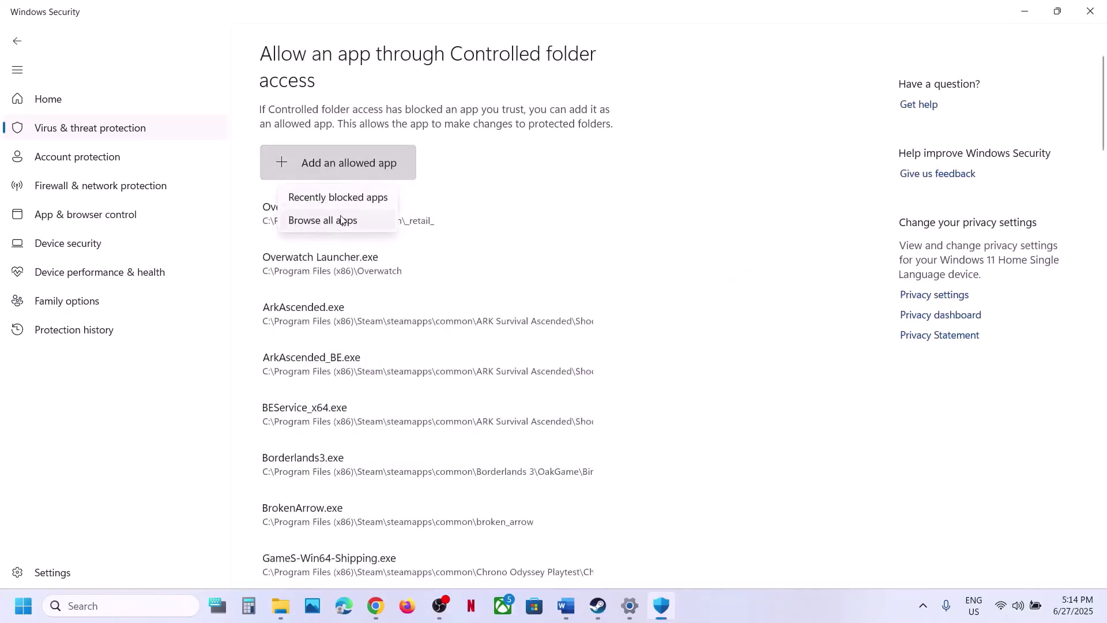
{"action": "left_click", "coordinate": [341, 219]}
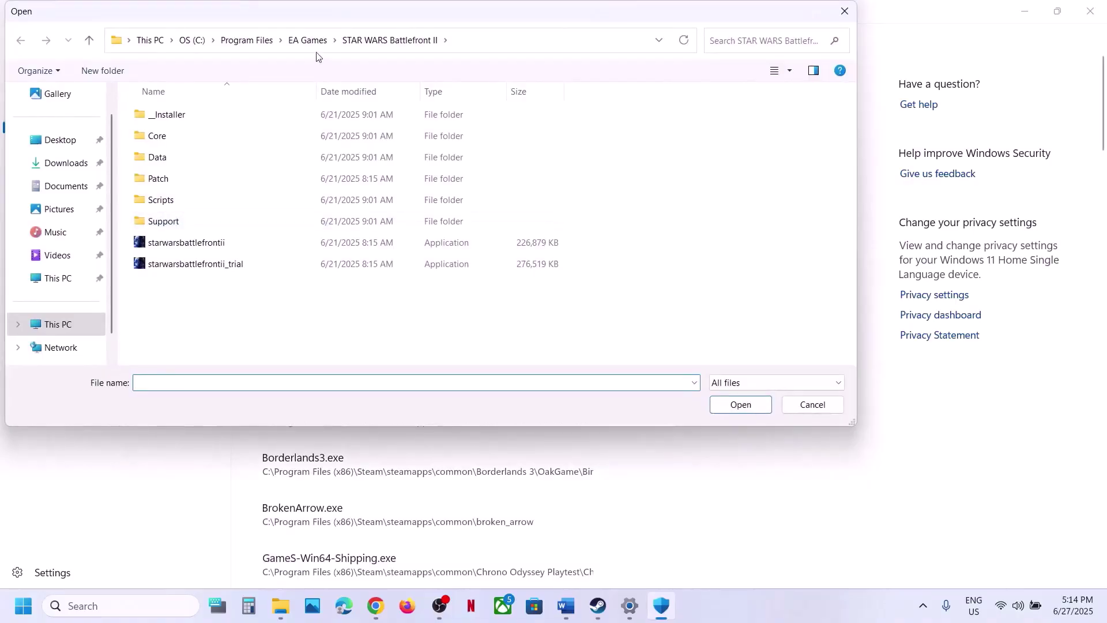
{"action": "left_click", "coordinate": [61, 330]}
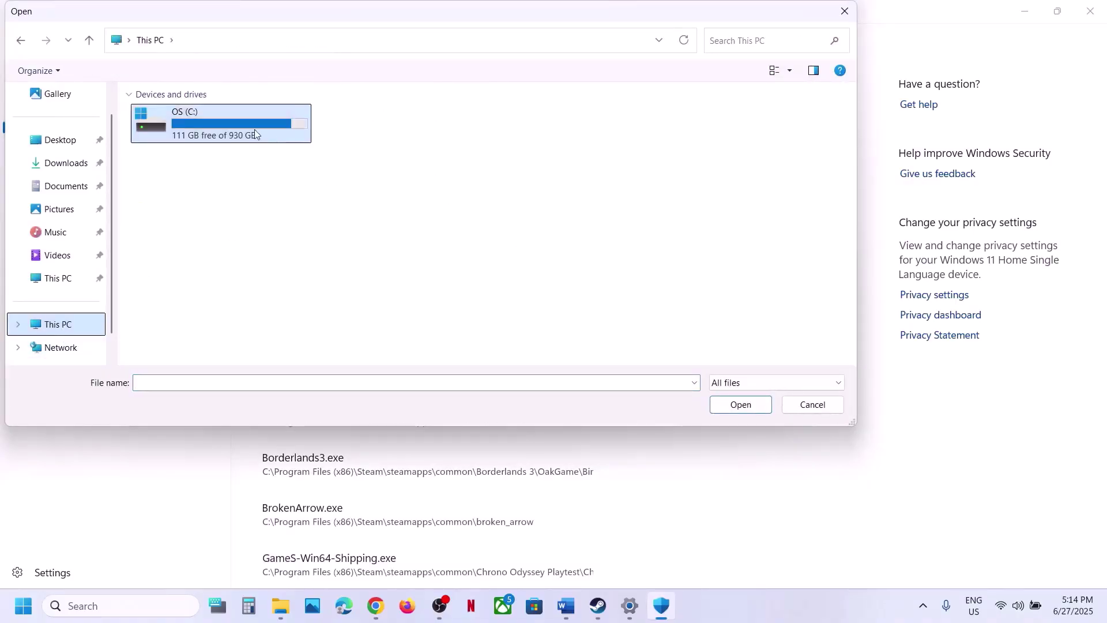
{"action": "double_click", "coordinate": [254, 129]}
{"action": "scroll", "coordinate": [260, 217], "scroll_direction": "down", "scroll_amount": 2}
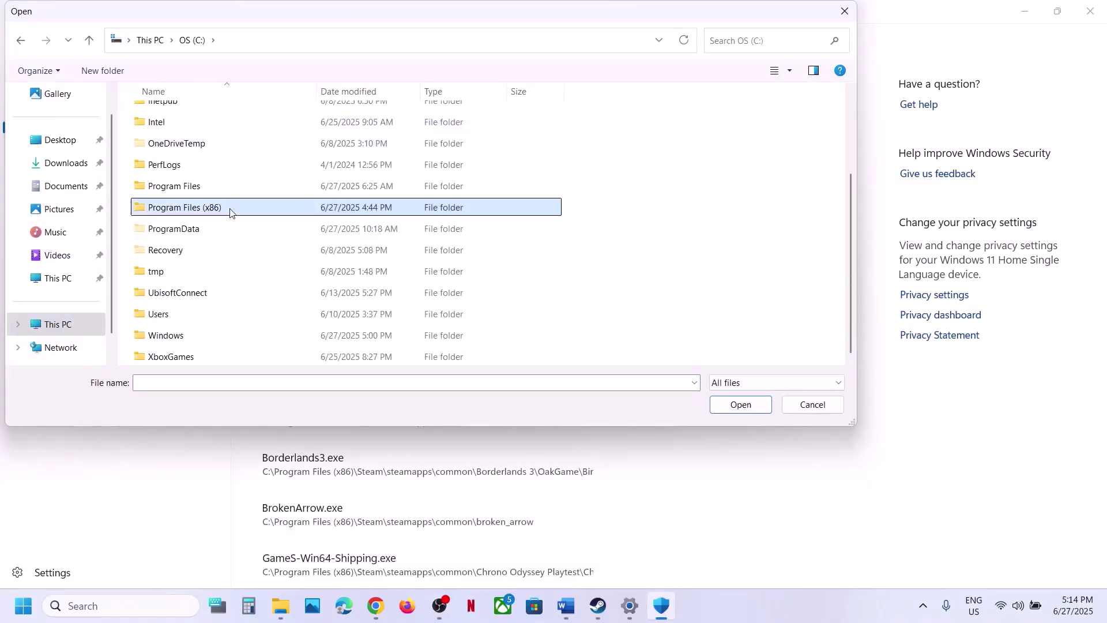
{"action": "double_click", "coordinate": [231, 209]}
{"action": "double_click", "coordinate": [173, 312]}
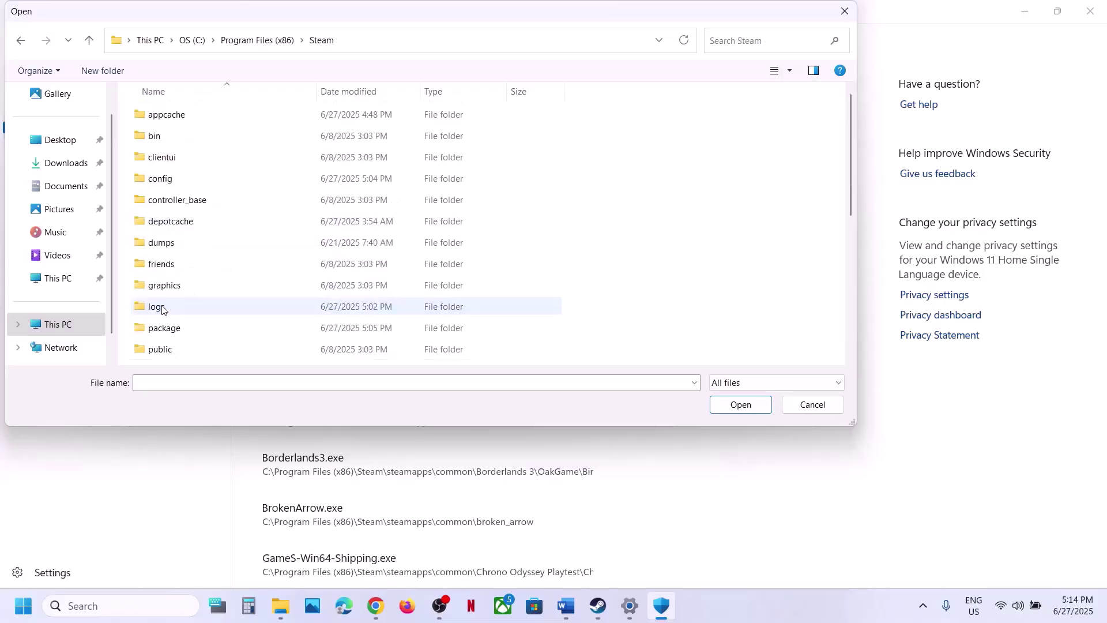
{"action": "scroll", "coordinate": [175, 303], "scroll_direction": "down", "scroll_amount": 2}
{"action": "double_click", "coordinate": [174, 300]}
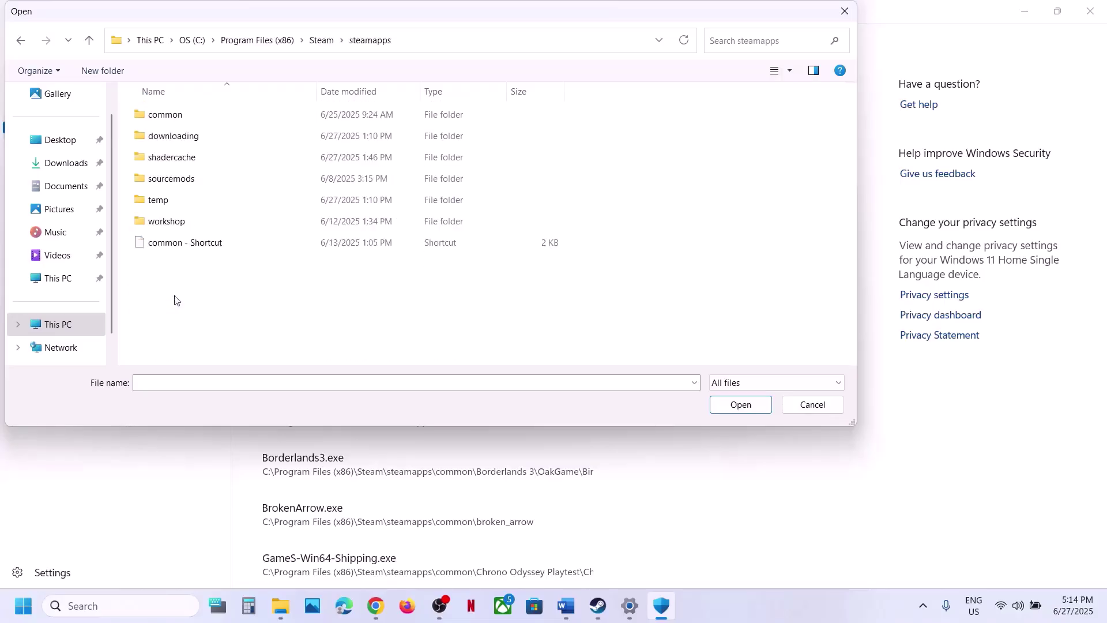
{"action": "double_click", "coordinate": [183, 122]}
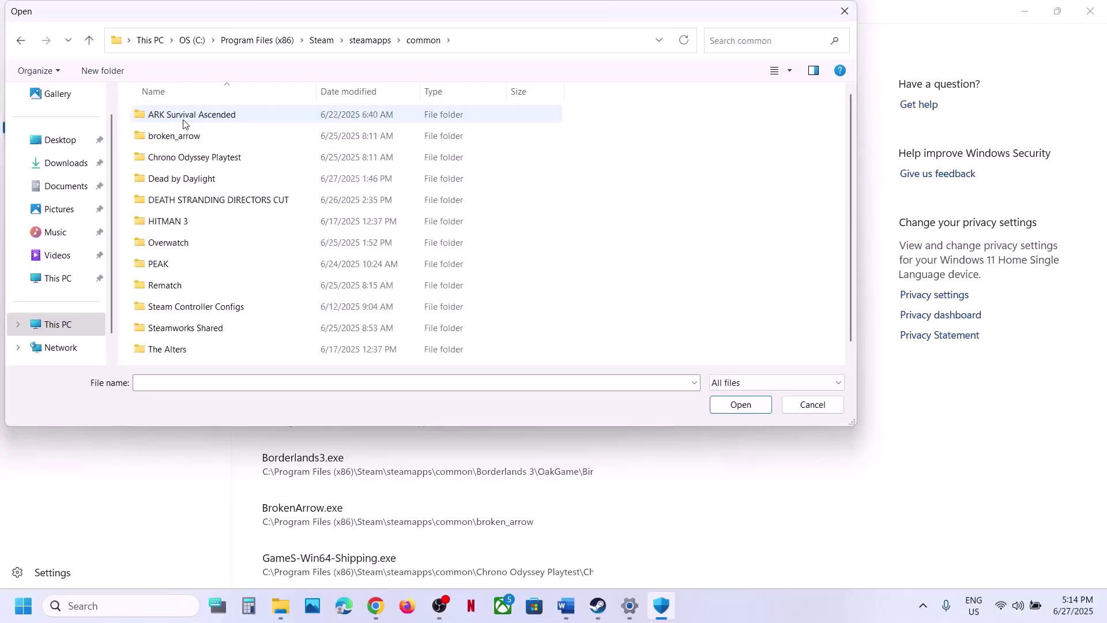
{"action": "double_click", "coordinate": [181, 180]}
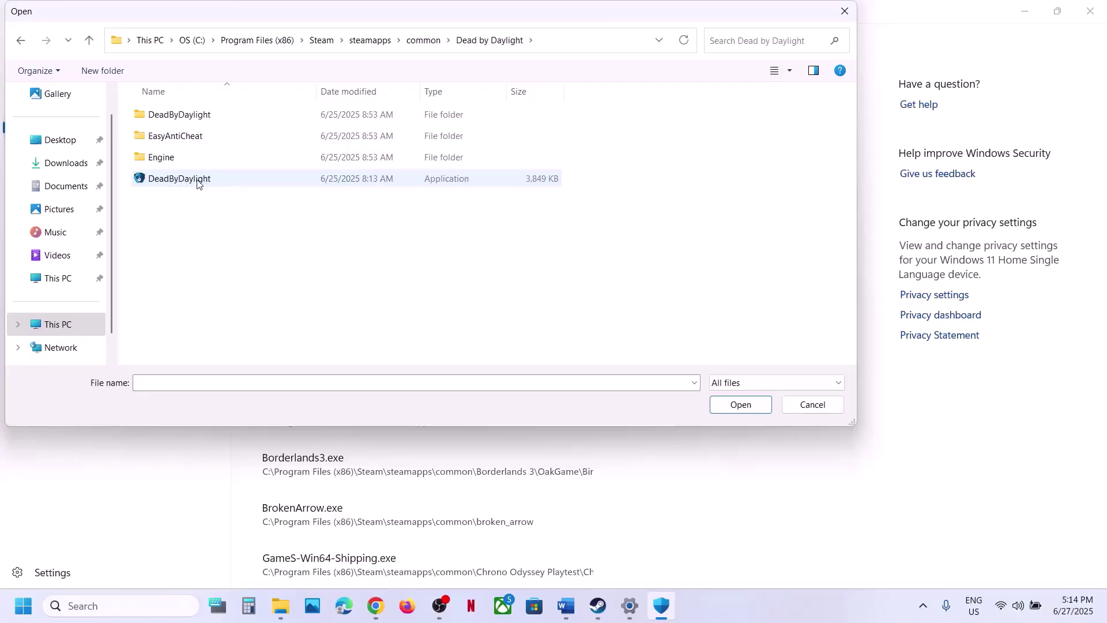
{"action": "left_click", "coordinate": [197, 180]}
{"action": "left_click", "coordinate": [740, 405]}
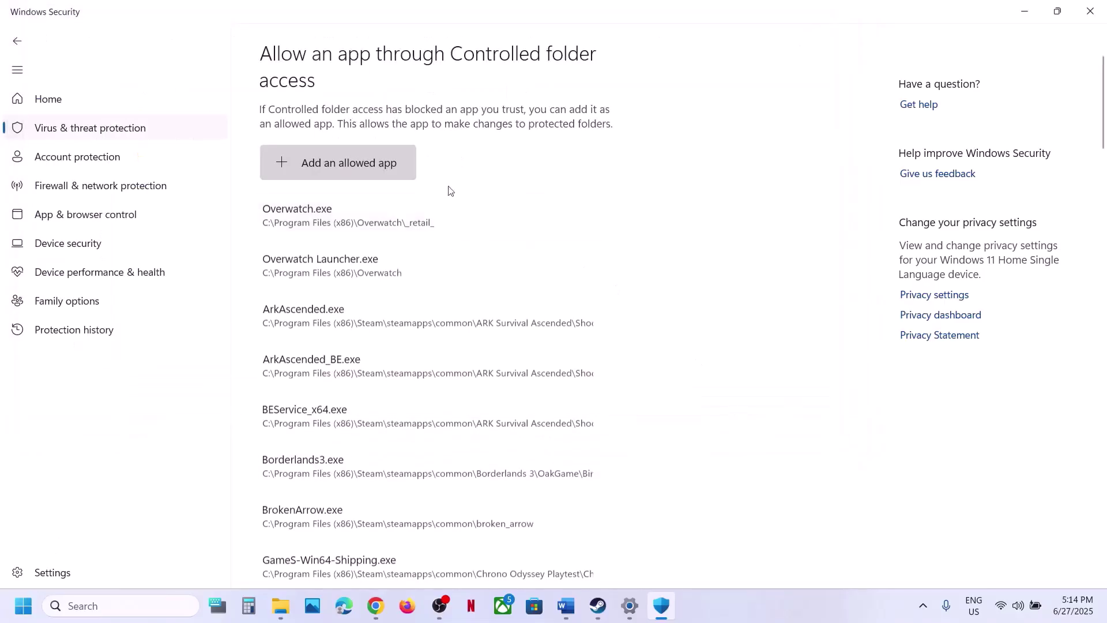
Add DeadByDaylight-Win64-Shipping from the game's DeadByDaylight > Binaries > Win64 subfolder as another allowed app
{"action": "left_click", "coordinate": [369, 172]}
{"action": "left_click", "coordinate": [347, 219]}
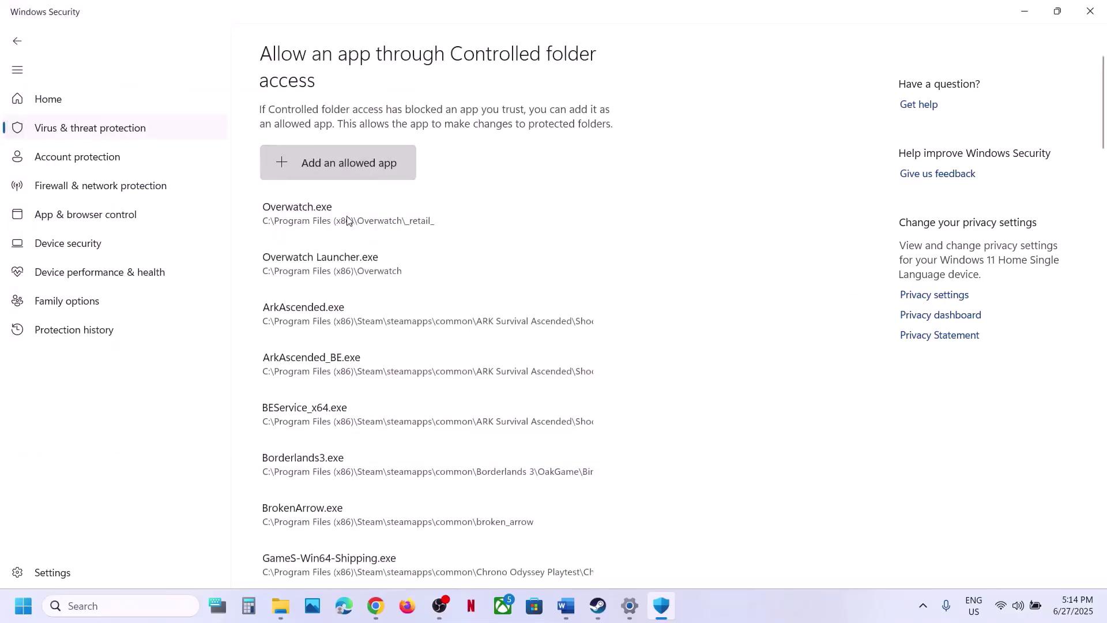
{"action": "double_click", "coordinate": [197, 119]}
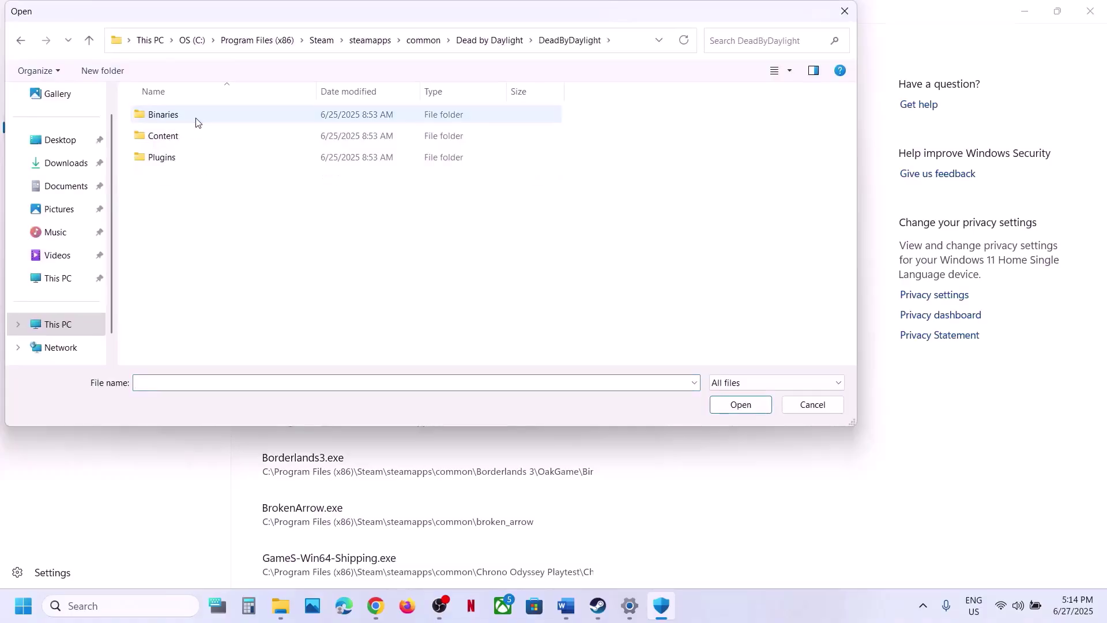
{"action": "double_click", "coordinate": [196, 118]}
{"action": "double_click", "coordinate": [196, 120]}
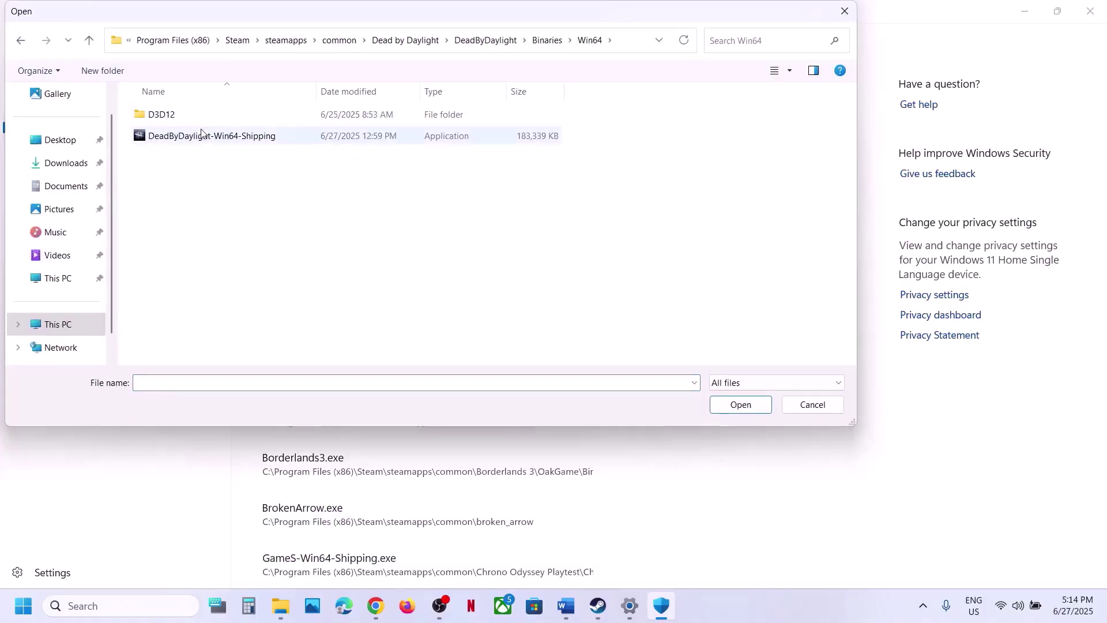
{"action": "left_click", "coordinate": [202, 133]}
{"action": "left_click", "coordinate": [741, 404]}
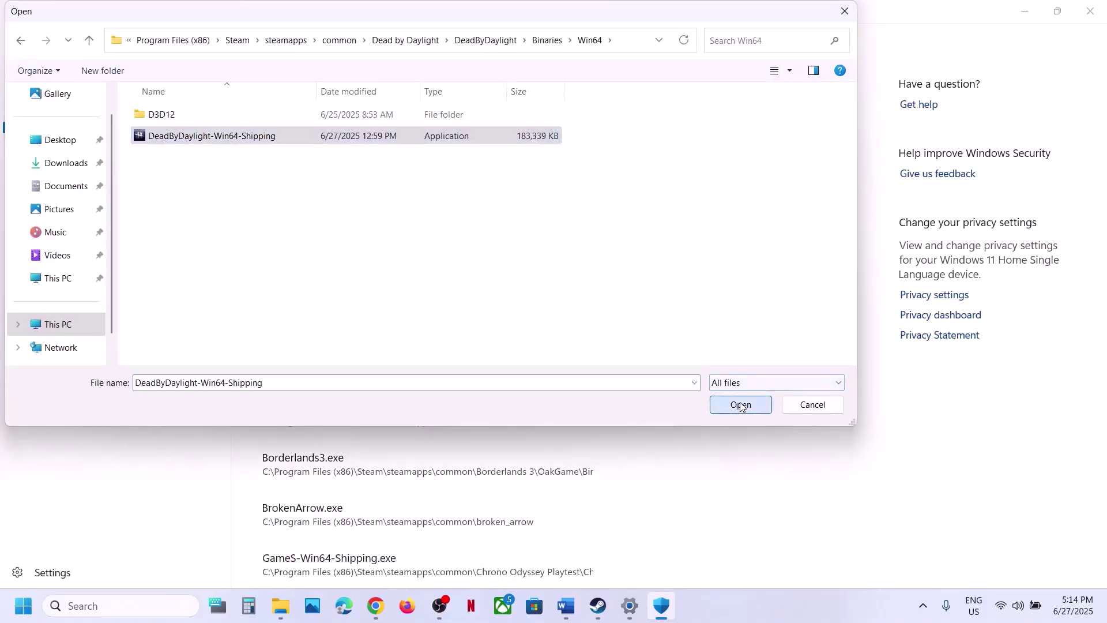
Search Windows for "control panel" and open Control Panel
{"action": "left_click", "coordinate": [119, 604]}
{"action": "type", "text": "con"}
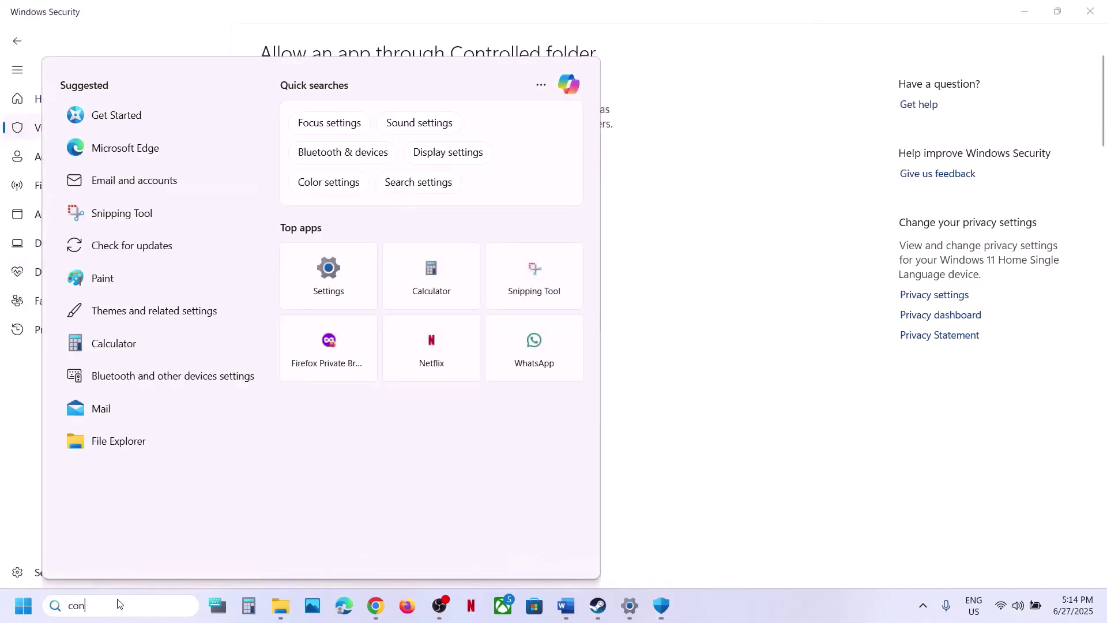
{"action": "type", "text": "trol panel"}
{"action": "key", "text": "Return"}
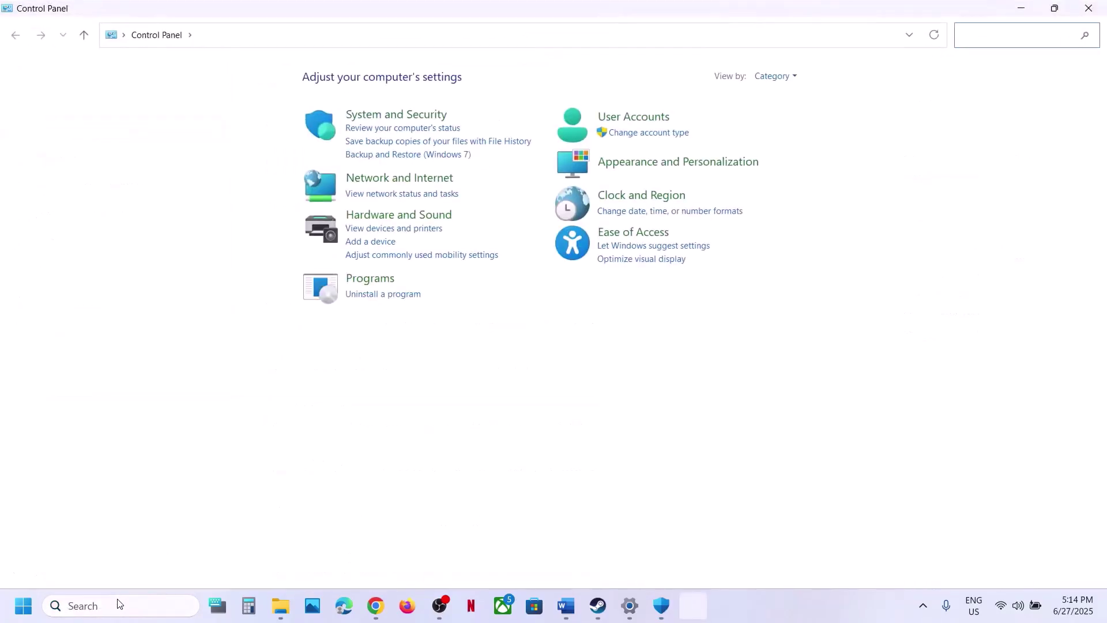
Open the Windows Defender Firewall list of allowed apps under System and Security and unlock its settings for changes
{"action": "left_click", "coordinate": [396, 115]}
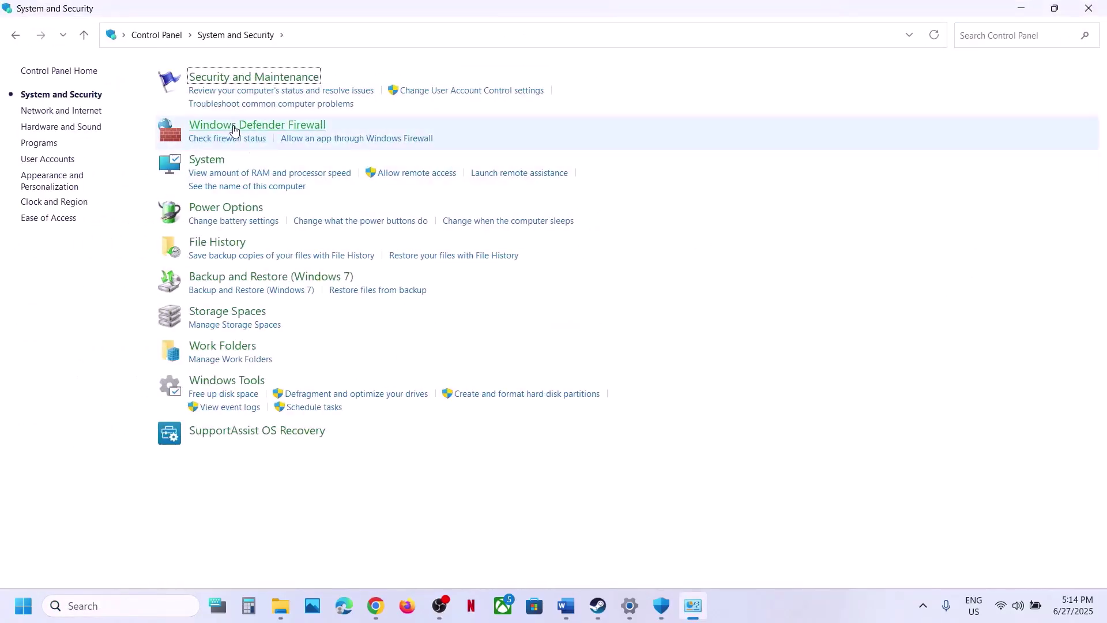
{"action": "left_click", "coordinate": [256, 122]}
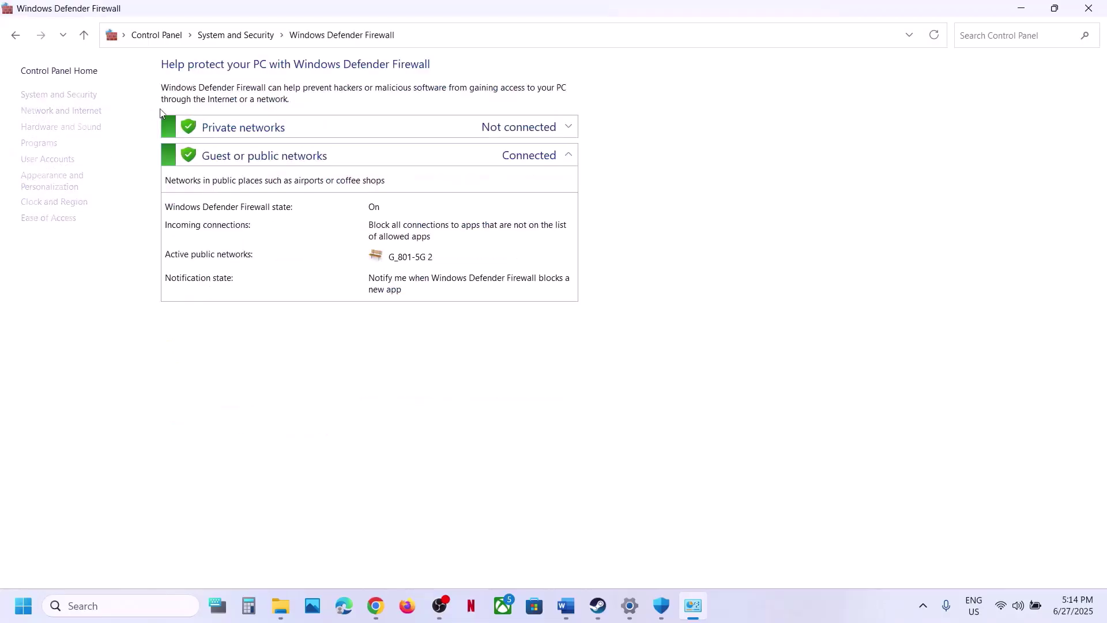
{"action": "left_click", "coordinate": [76, 113]}
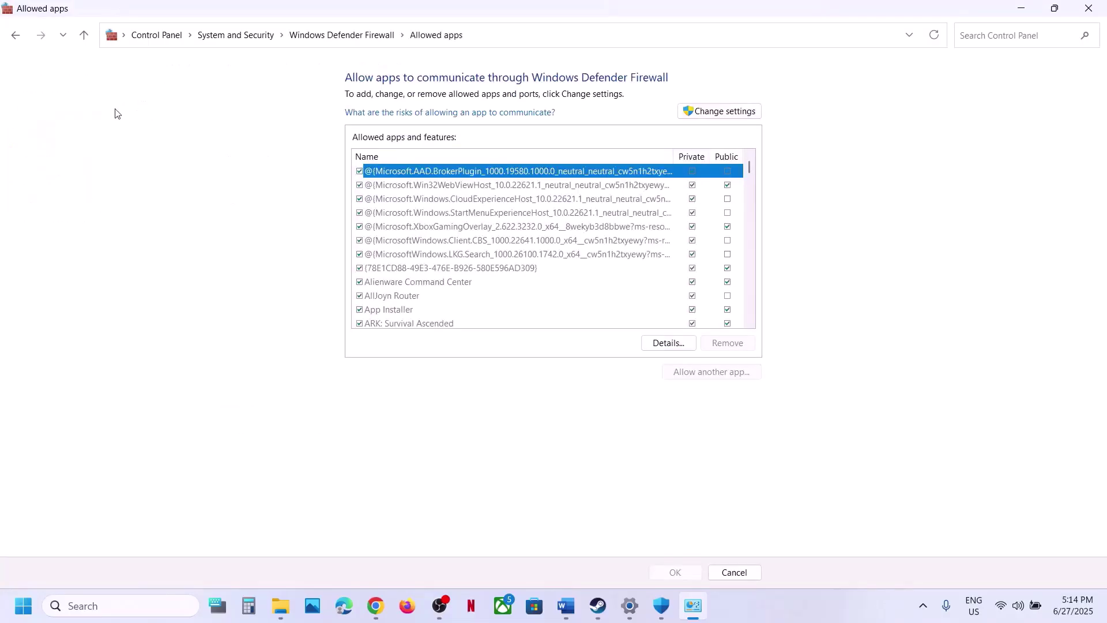
{"action": "left_click", "coordinate": [730, 112]}
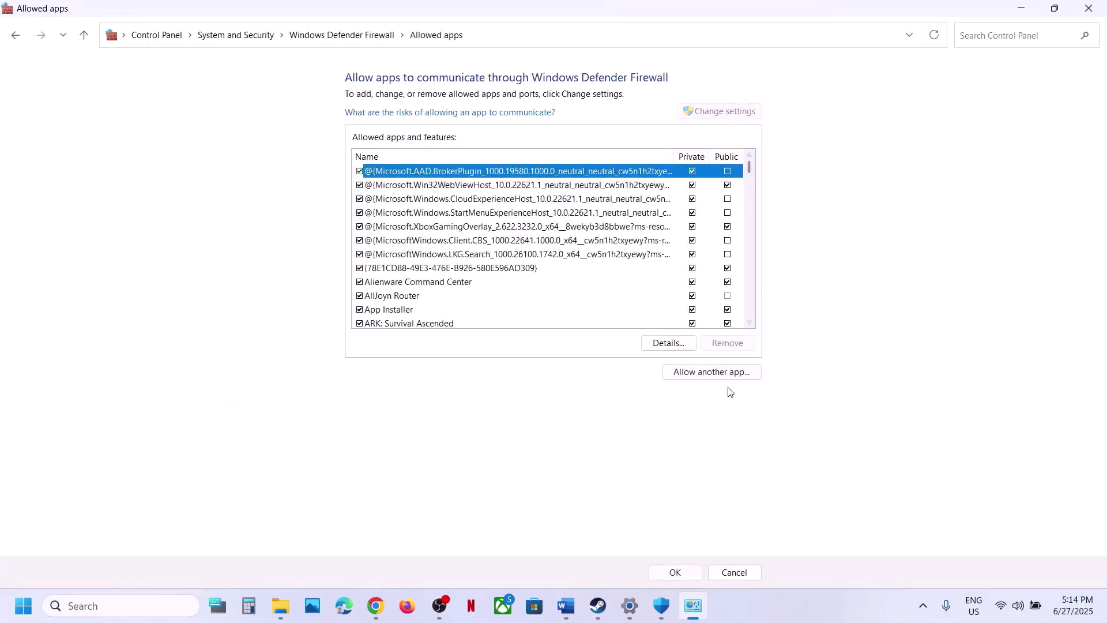
Start allowing another app through the firewall and browse to C: > Program Files (x86) > Steam > steamapps > common > Dead by Daylight
{"action": "left_click", "coordinate": [718, 373]}
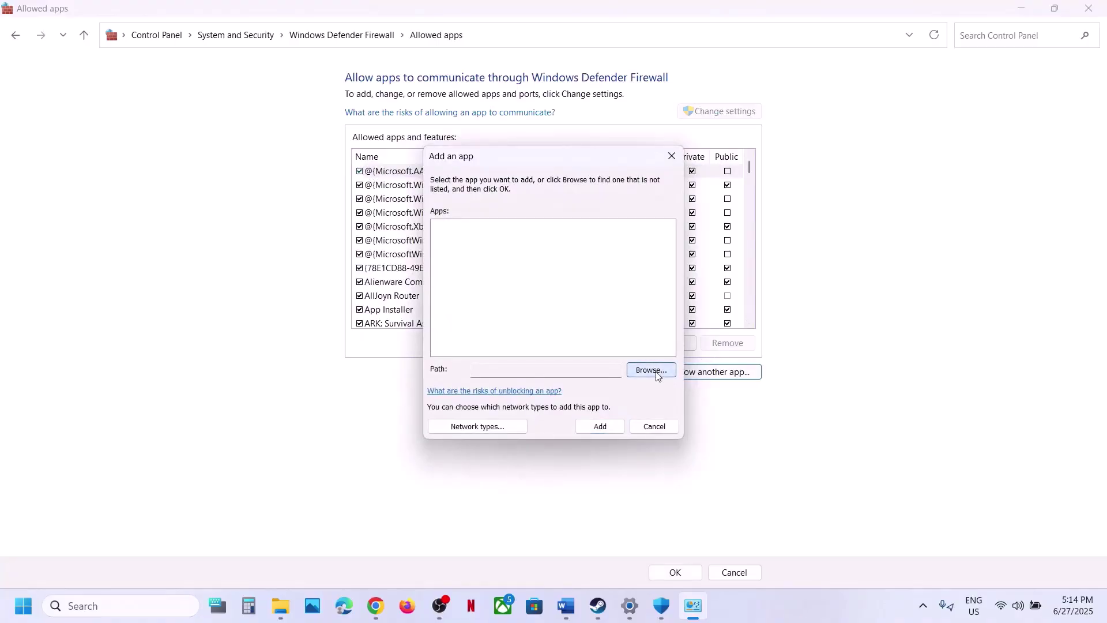
{"action": "left_click", "coordinate": [652, 371]}
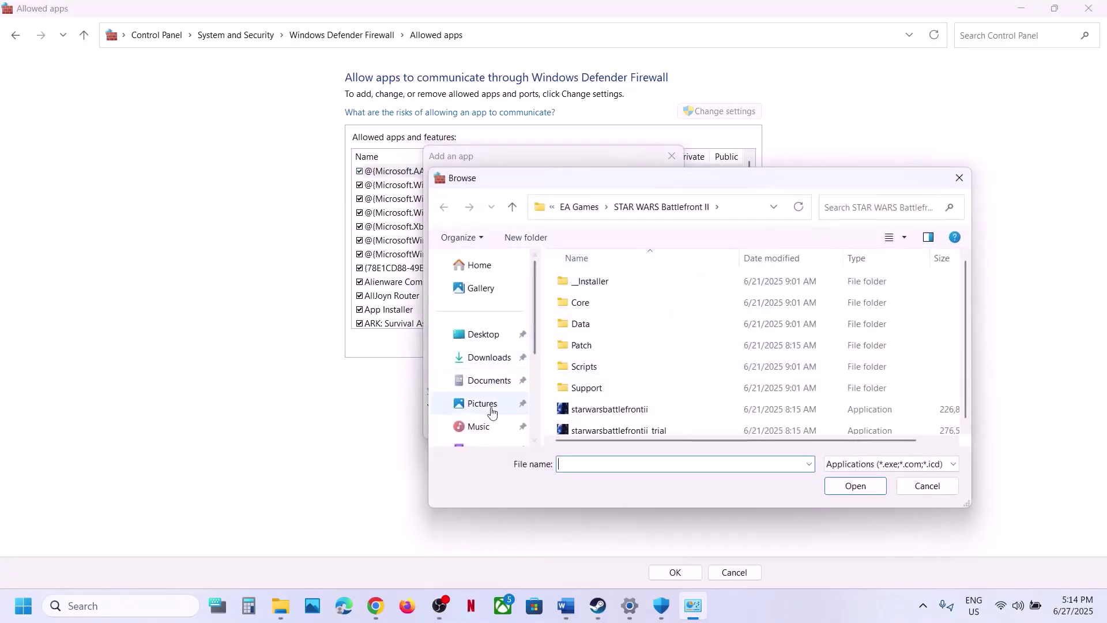
{"action": "scroll", "coordinate": [491, 411], "scroll_direction": "down", "scroll_amount": 2}
{"action": "left_click", "coordinate": [484, 376]}
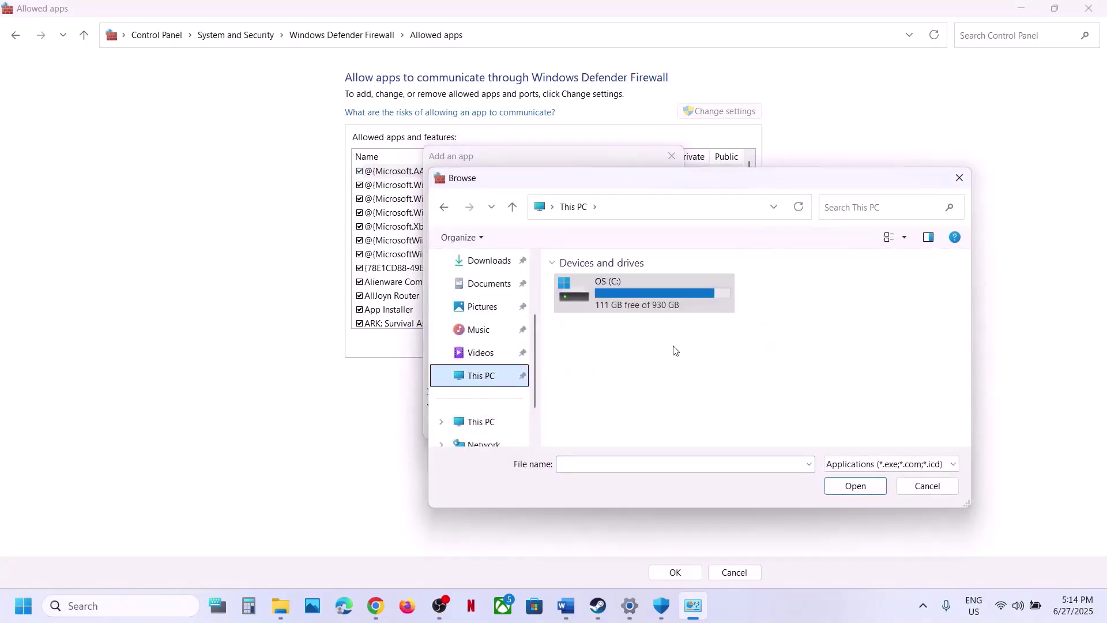
{"action": "double_click", "coordinate": [647, 306]}
{"action": "scroll", "coordinate": [638, 314], "scroll_direction": "down", "scroll_amount": 5}
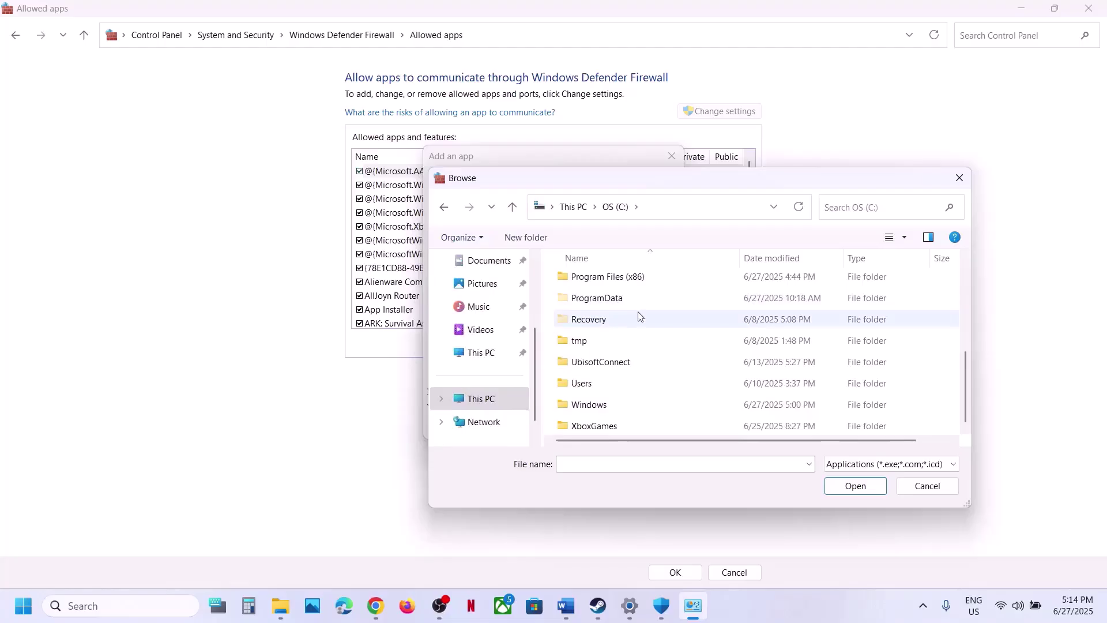
{"action": "double_click", "coordinate": [628, 281]}
{"action": "scroll", "coordinate": [628, 283], "scroll_direction": "down", "scroll_amount": 3}
{"action": "scroll", "coordinate": [628, 314], "scroll_direction": "down", "scroll_amount": 3}
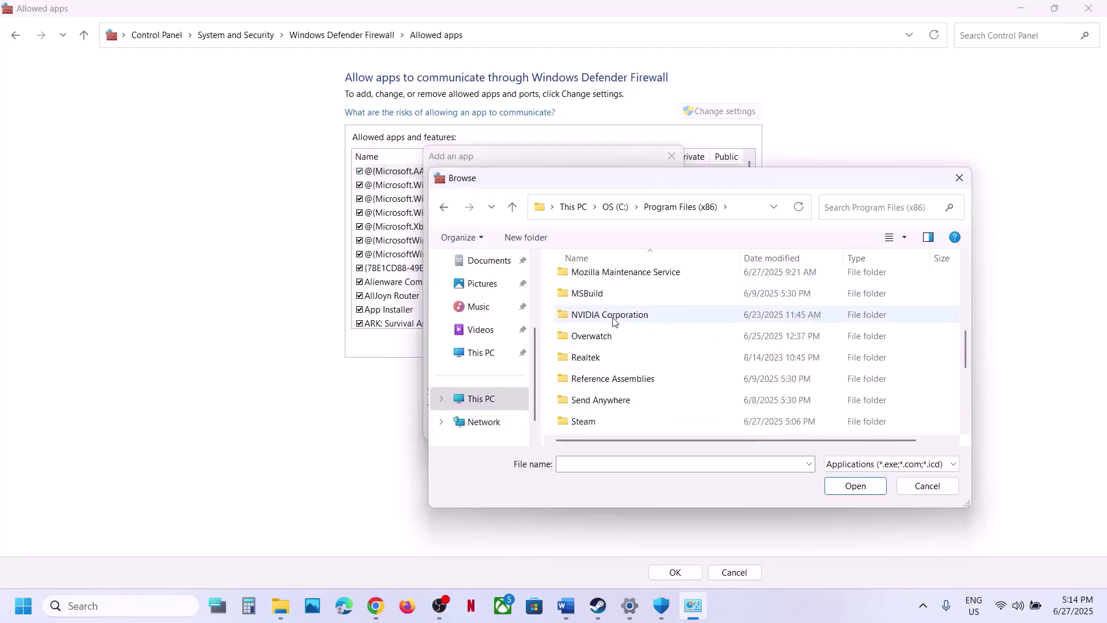
{"action": "double_click", "coordinate": [583, 421]}
{"action": "scroll", "coordinate": [590, 422], "scroll_direction": "down", "scroll_amount": 2}
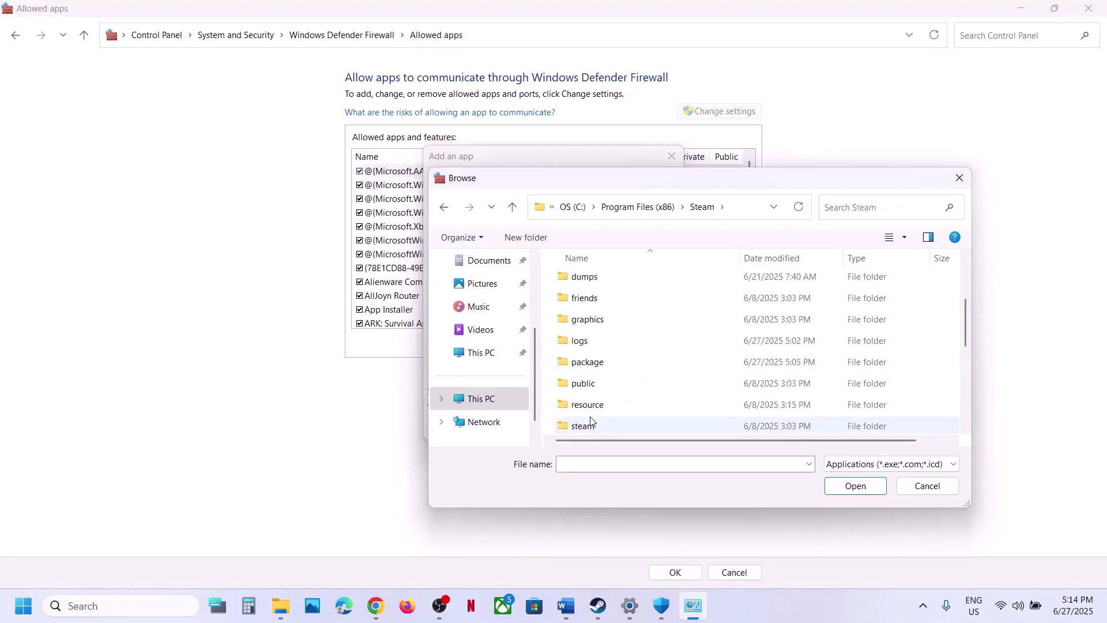
{"action": "scroll", "coordinate": [600, 364], "scroll_direction": "down", "scroll_amount": 2}
{"action": "double_click", "coordinate": [593, 331]}
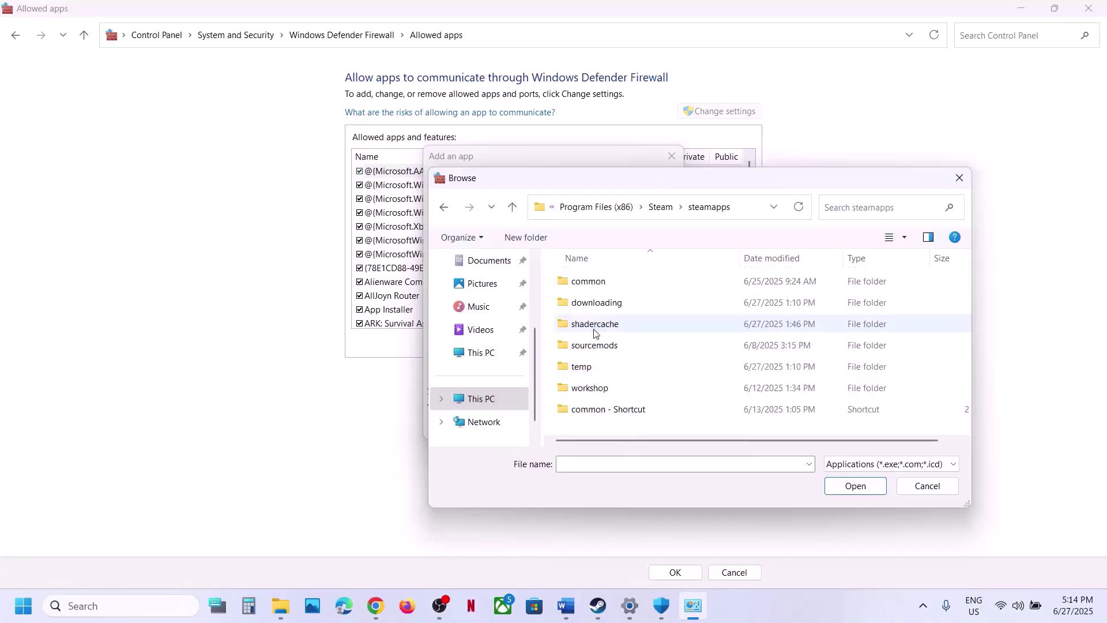
{"action": "double_click", "coordinate": [593, 282]}
{"action": "left_click", "coordinate": [609, 349]}
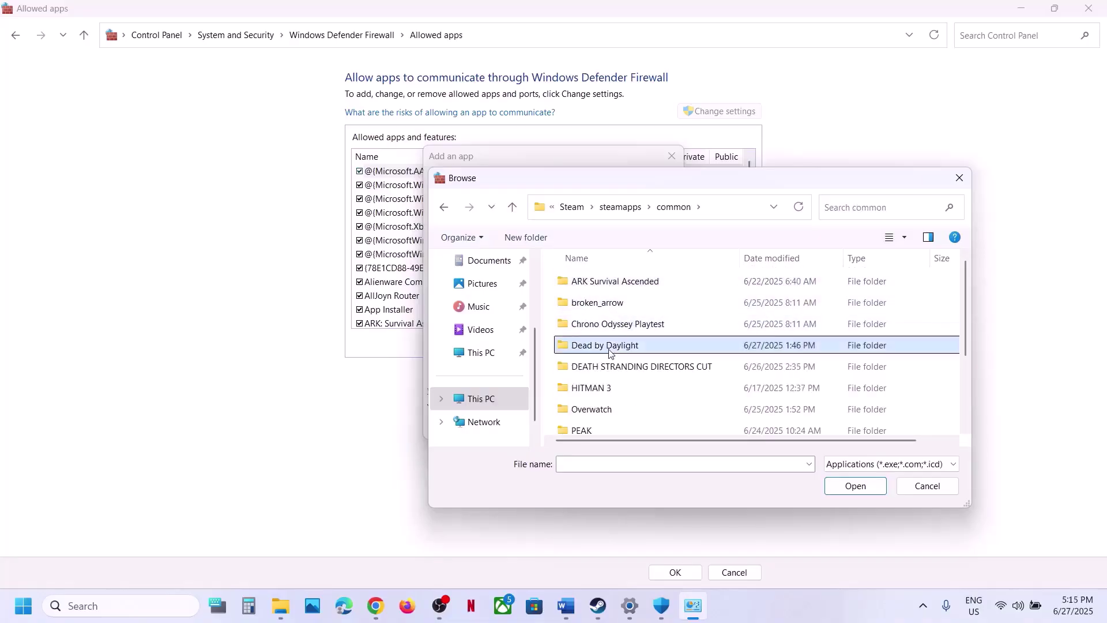
{"action": "double_click", "coordinate": [610, 349]}
Try to add the DeadByDaylight application from the game folder to the firewall's allowed apps
{"action": "left_click", "coordinate": [604, 348]}
{"action": "left_click", "coordinate": [862, 484]}
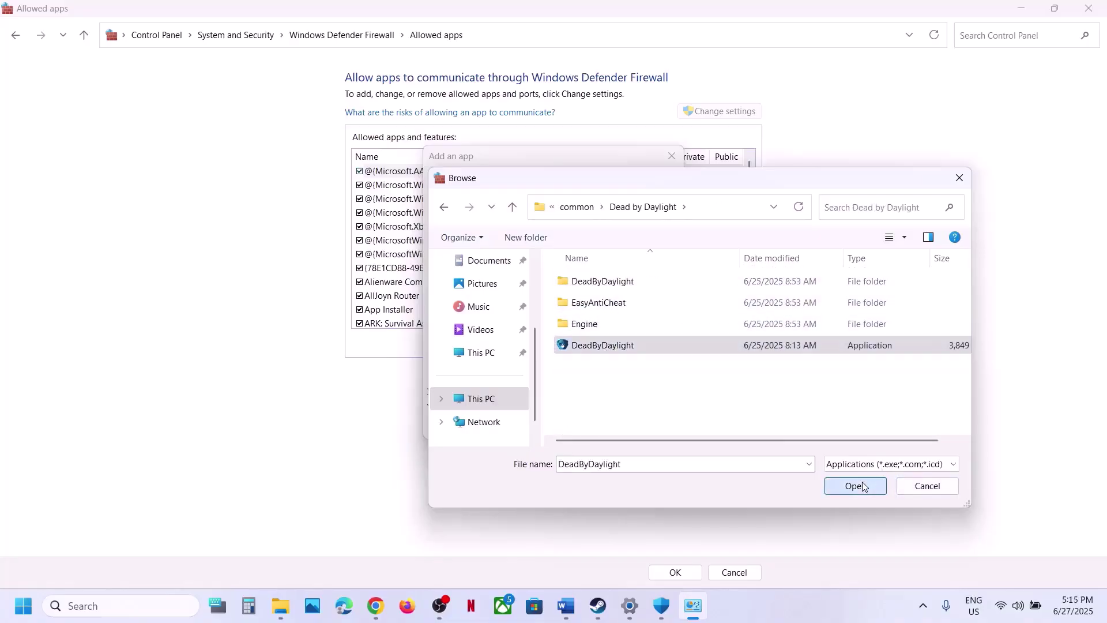
{"action": "left_click", "coordinate": [606, 427]}
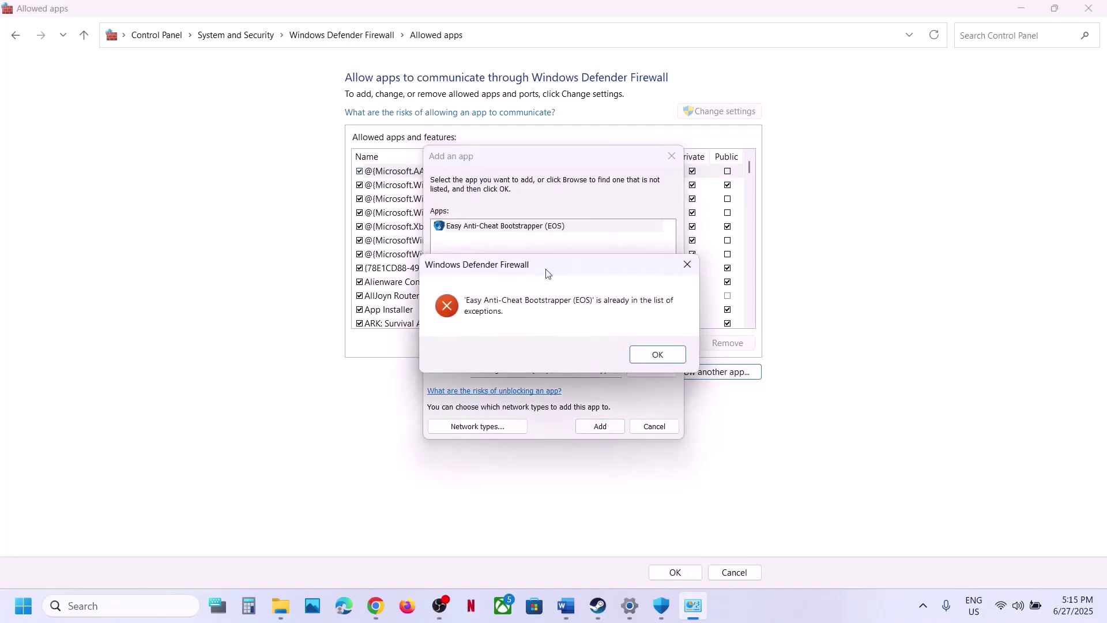
{"action": "left_click", "coordinate": [655, 357]}
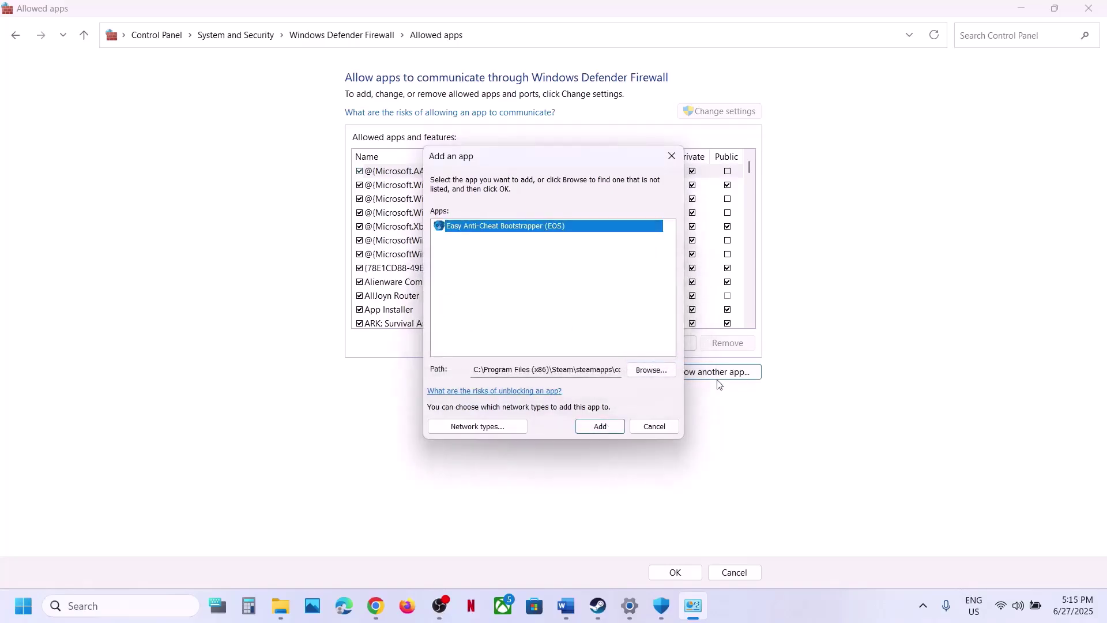
Add DeadByDaylight-Win64-Shipping from the game's DeadByDaylight > Binaries > Win64 subfolder to the firewall's allowed apps
{"action": "left_click", "coordinate": [652, 370]}
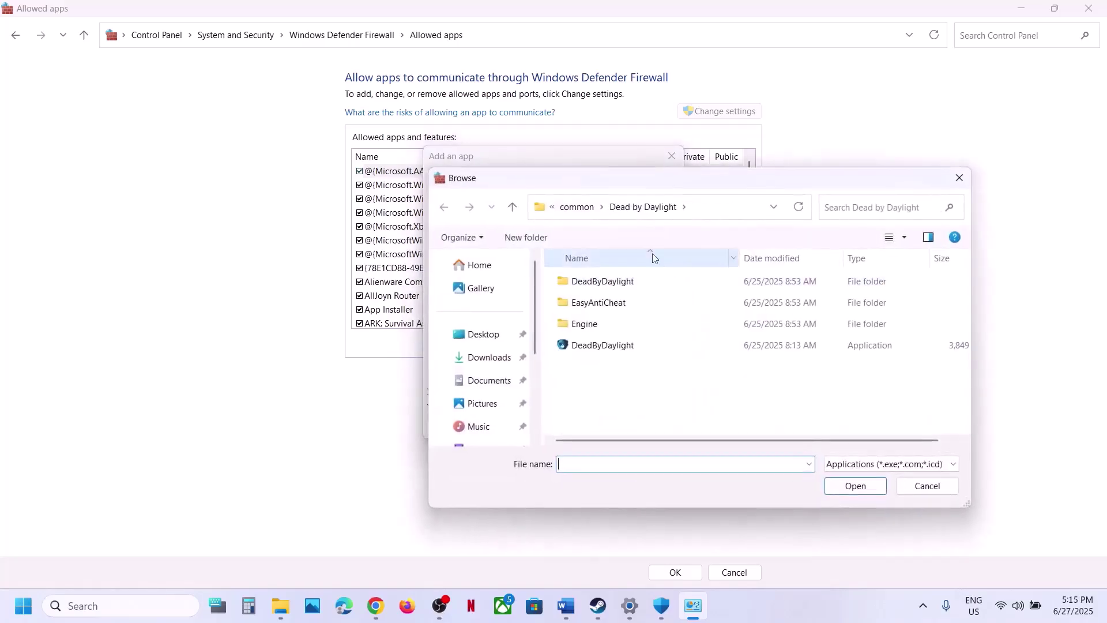
{"action": "double_click", "coordinate": [594, 282]}
{"action": "double_click", "coordinate": [586, 281]}
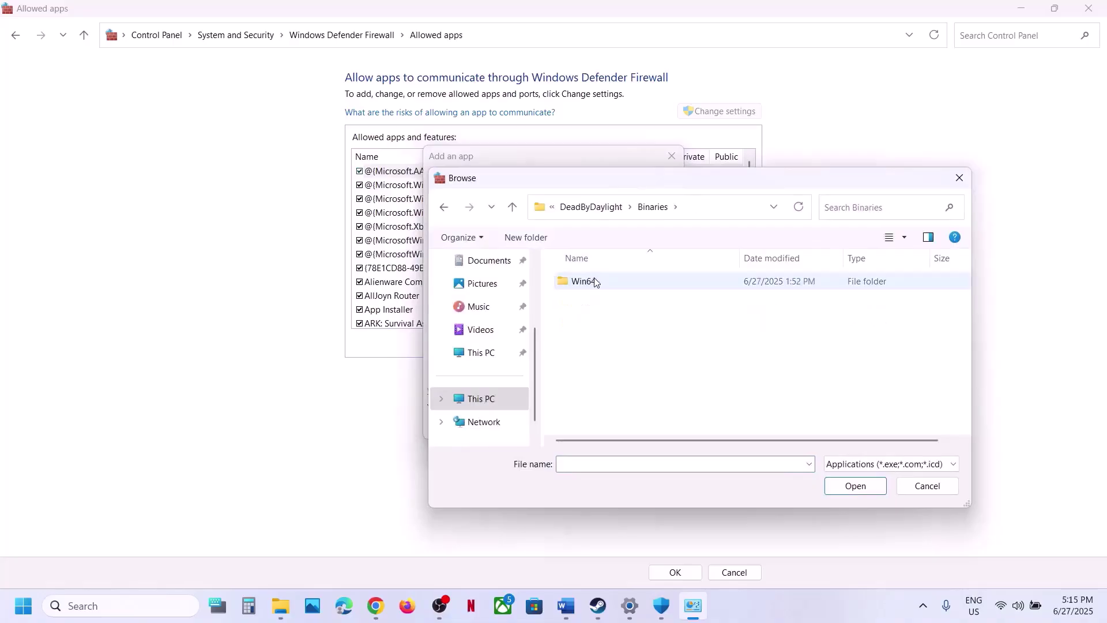
{"action": "double_click", "coordinate": [586, 282]}
{"action": "left_click", "coordinate": [594, 301]}
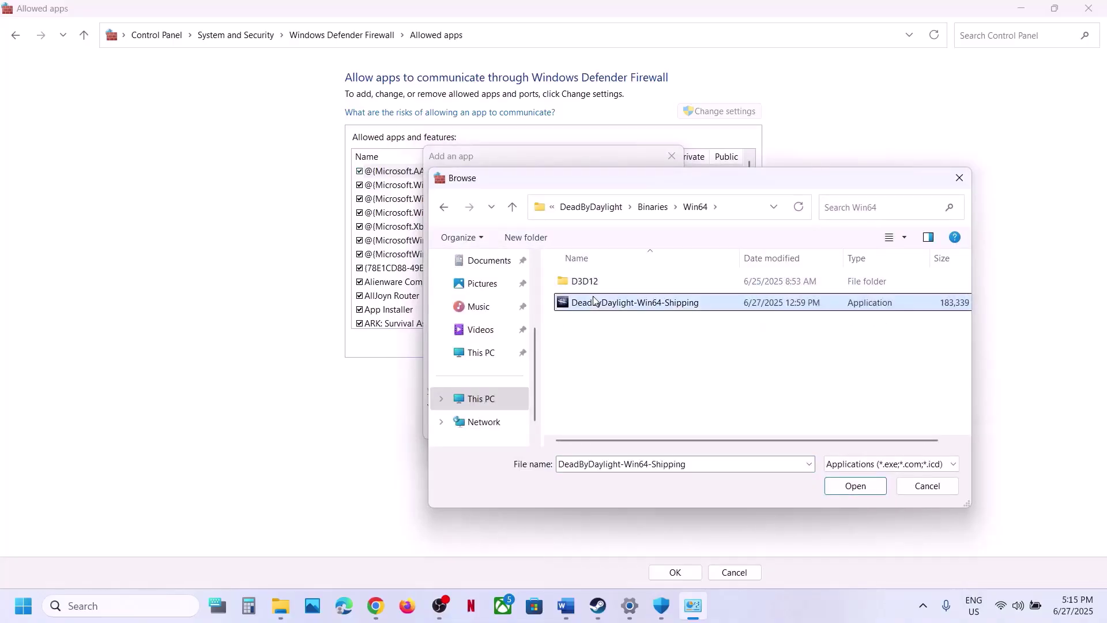
{"action": "left_click", "coordinate": [856, 486]}
{"action": "left_click", "coordinate": [611, 428]}
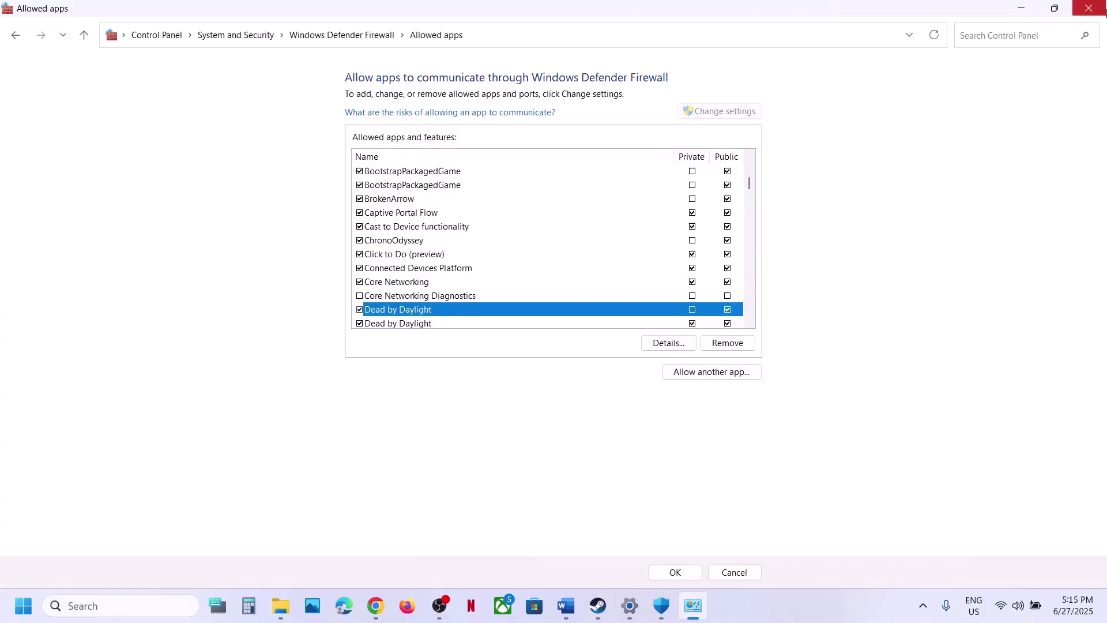
Close the firewall's allowed apps, Windows Security, Settings and the Win64 folder window
{"action": "left_click", "coordinate": [1089, 8]}
{"action": "left_click", "coordinate": [1089, 10]}
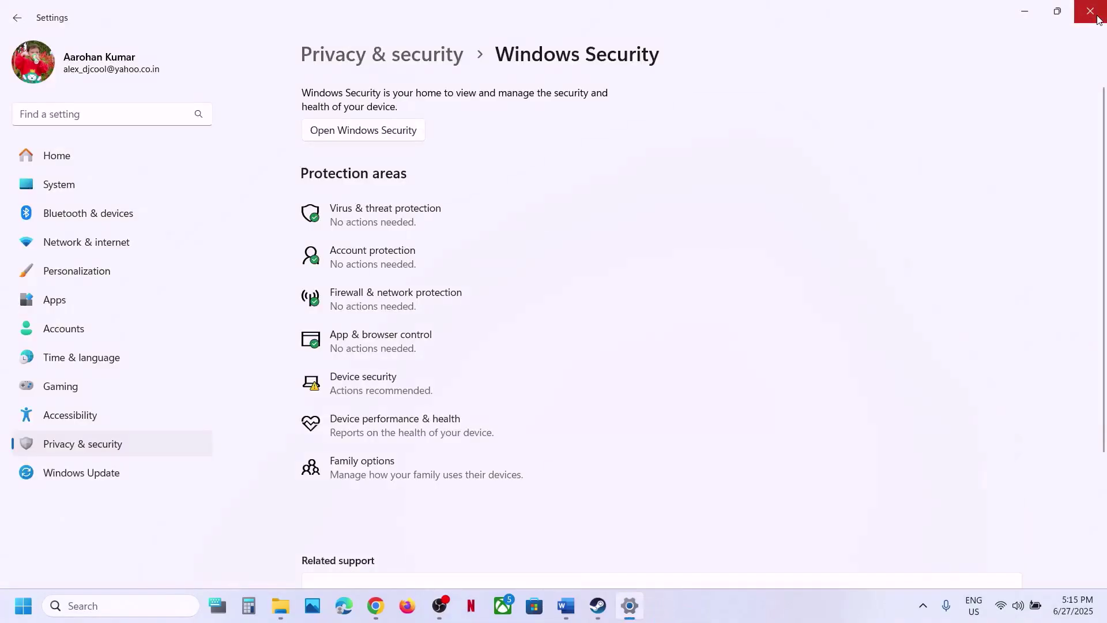
{"action": "left_click", "coordinate": [1097, 18]}
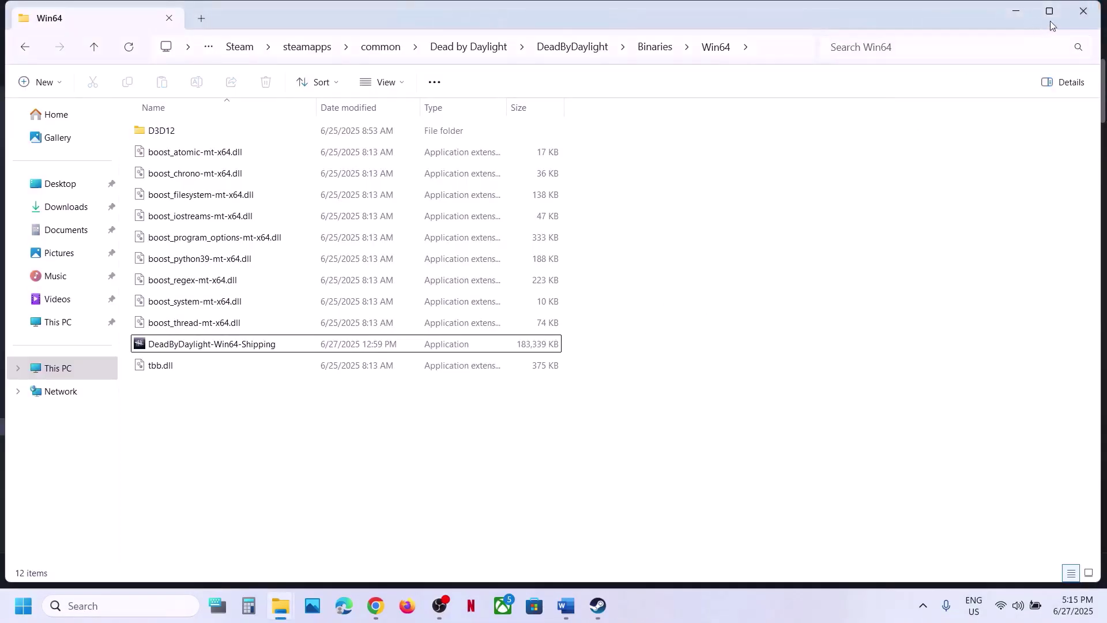
{"action": "left_click", "coordinate": [1084, 11]}
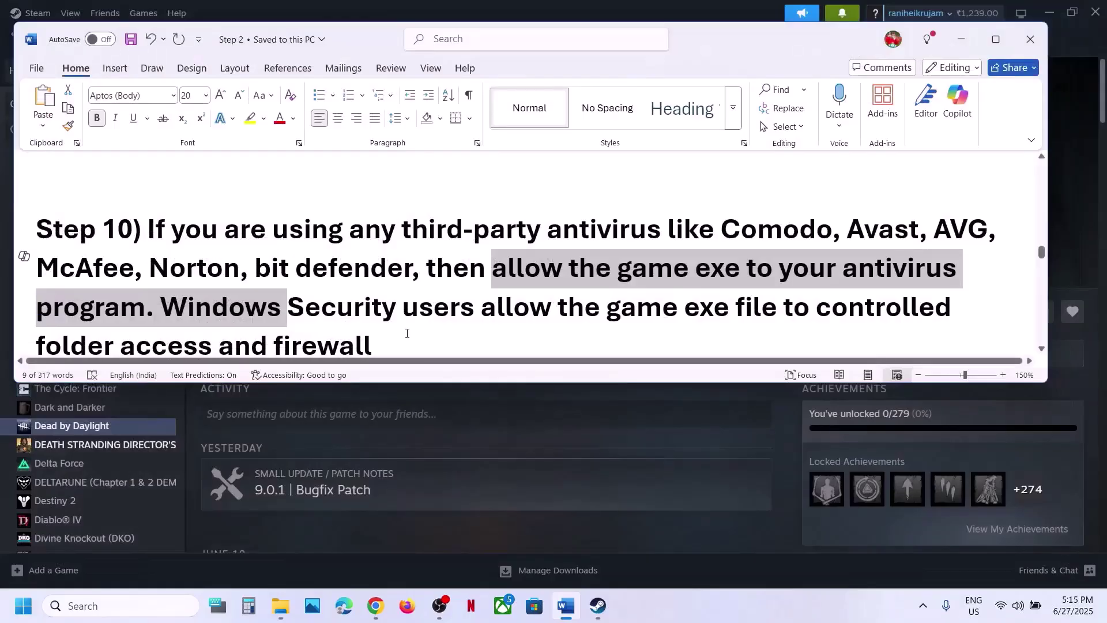
Read Step 11 of the Word document on clean graphics driver installation, highlighting its heading and the NVIDIA and AMD links
{"action": "scroll", "coordinate": [407, 334], "scroll_direction": "down", "scroll_amount": 3}
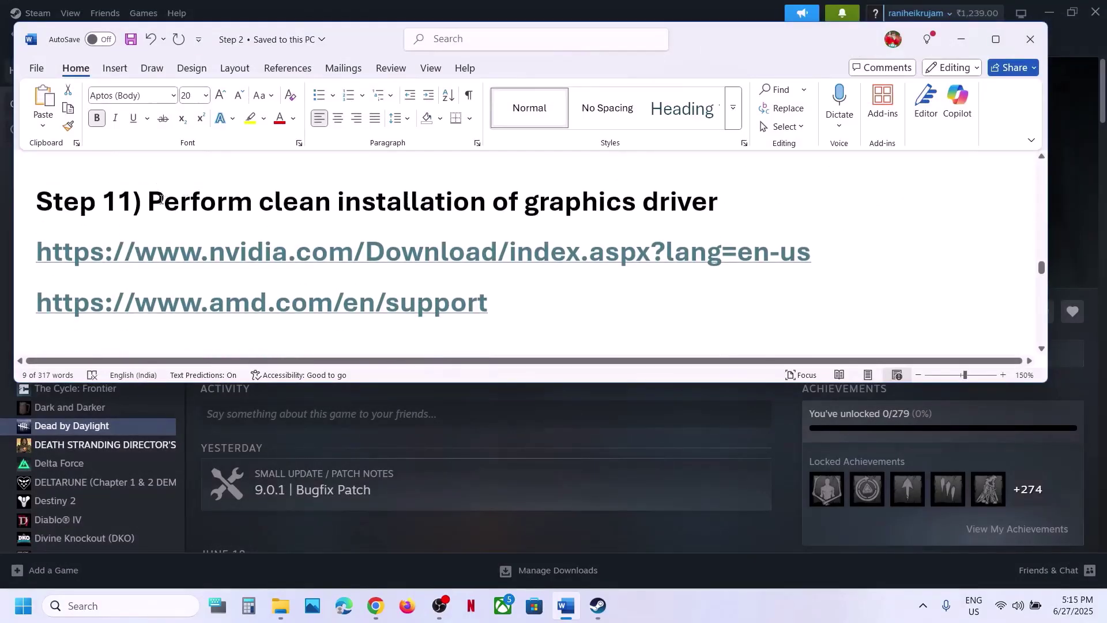
{"action": "left_click_drag", "start_coordinate": [148, 201], "coordinate": [719, 202]}
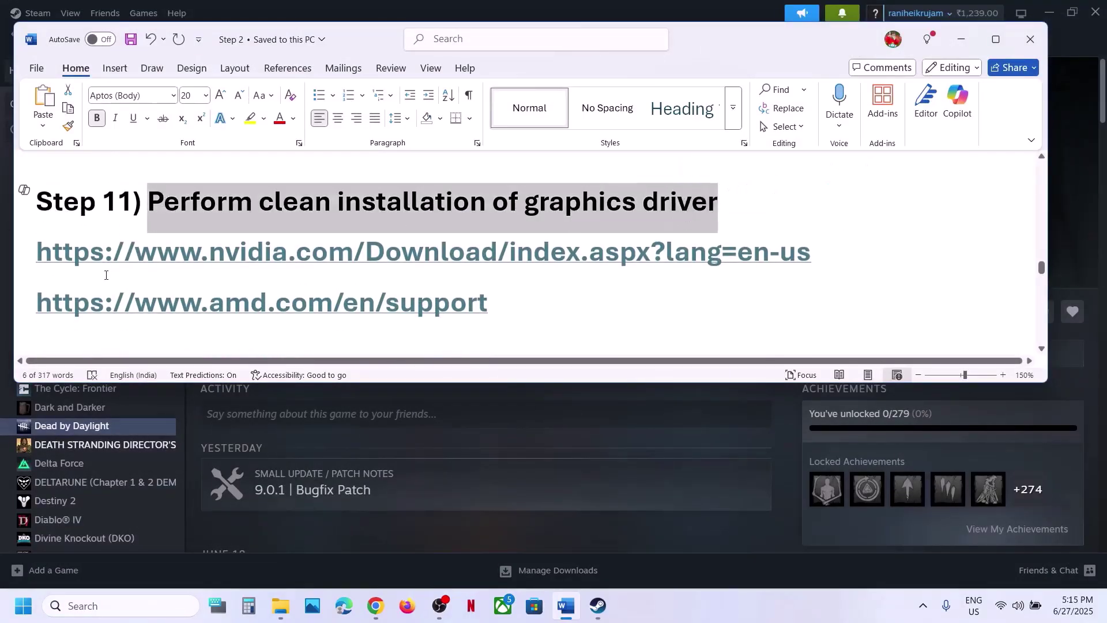
{"action": "left_click_drag", "start_coordinate": [112, 259], "coordinate": [516, 257]}
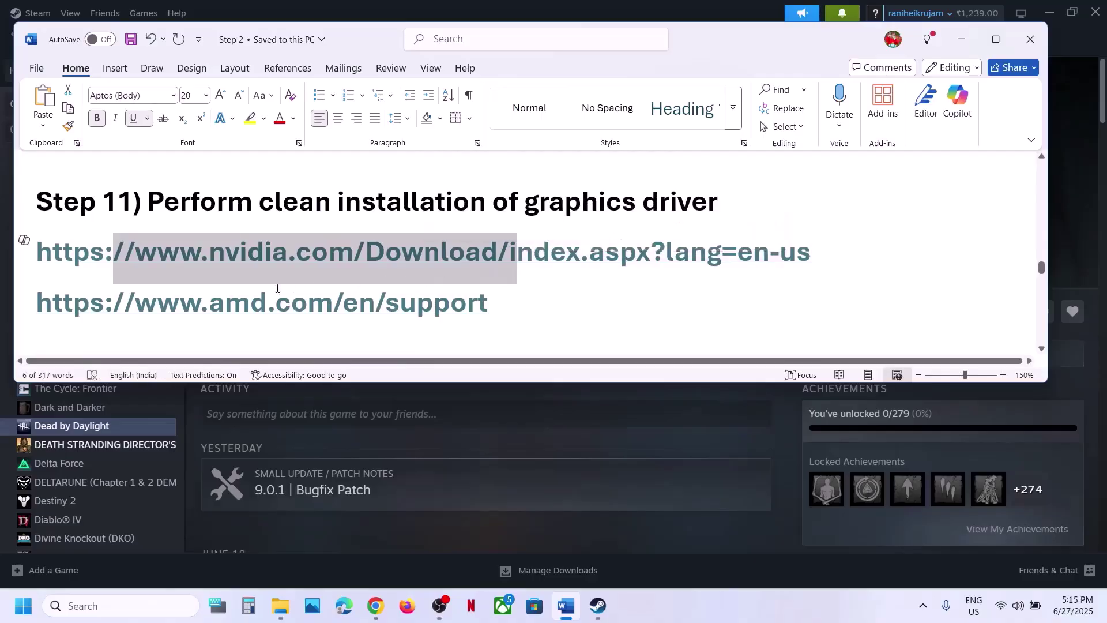
{"action": "left_click_drag", "start_coordinate": [200, 304], "coordinate": [433, 305]}
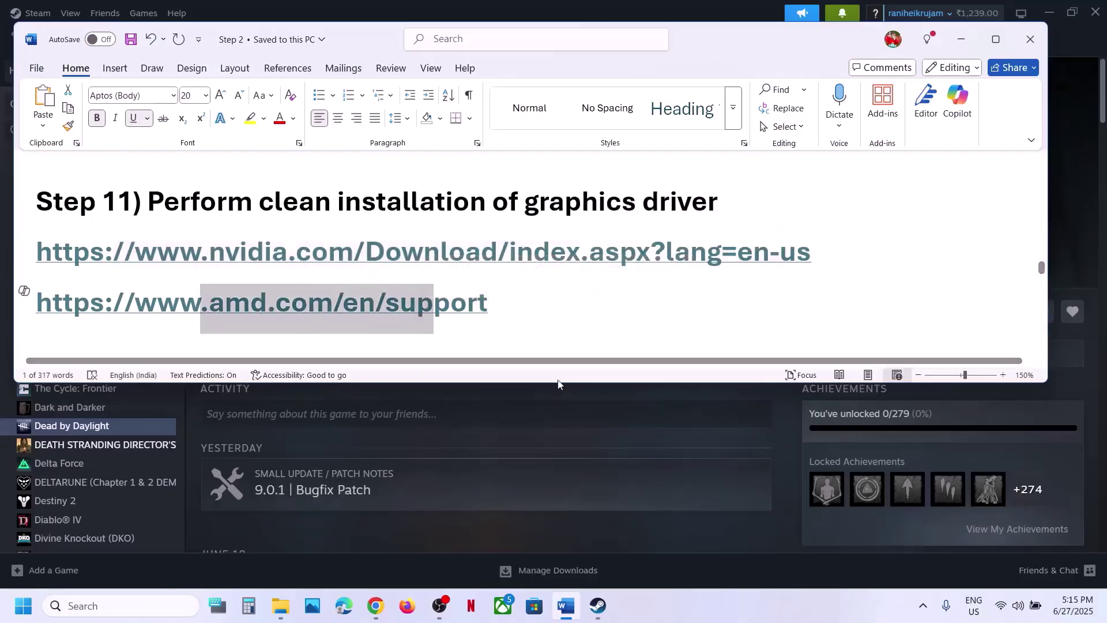
{"action": "left_click", "coordinate": [591, 431]}
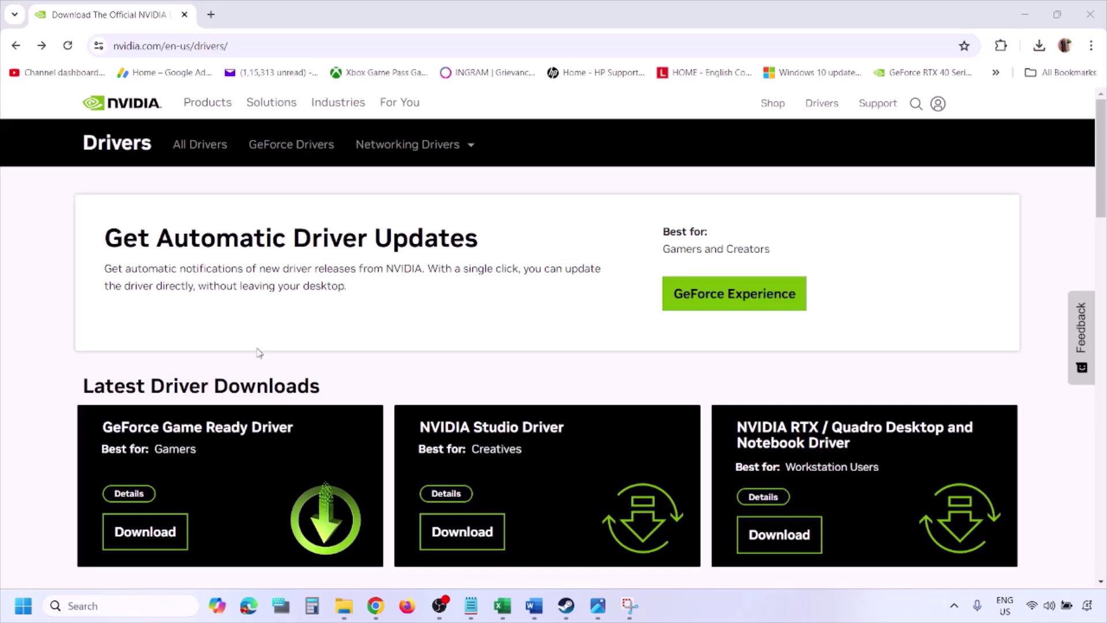
On NVIDIA's drivers page in Chrome, search for GeForce RTX 3050 Laptop GPU drivers with Windows 11 and English (US)
{"action": "scroll", "coordinate": [259, 353], "scroll_direction": "down", "scroll_amount": 8}
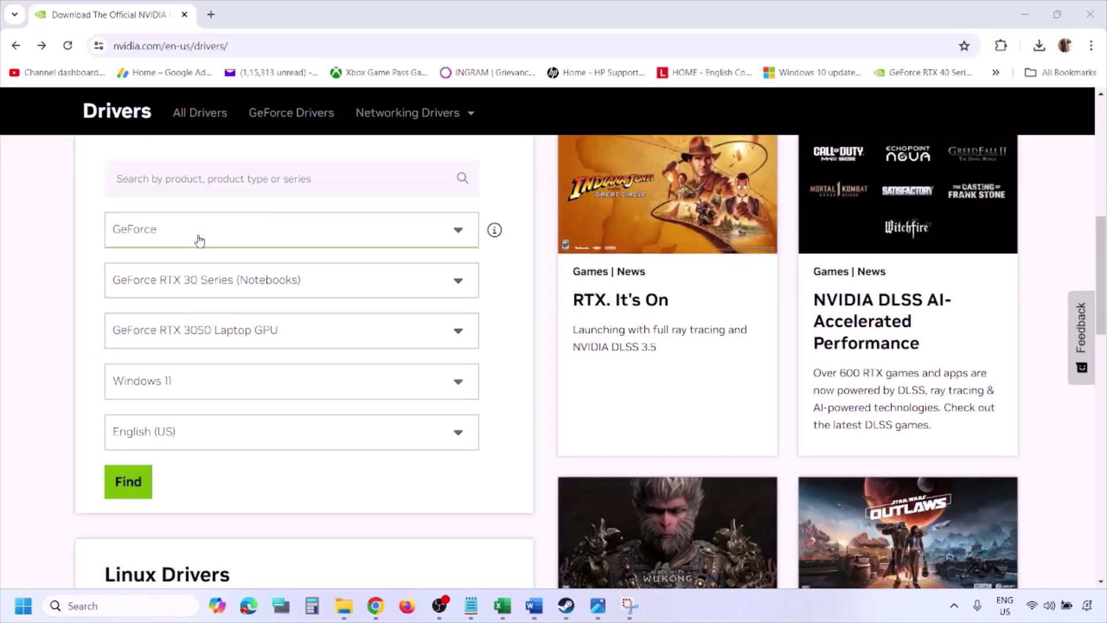
{"action": "left_click", "coordinate": [183, 386]}
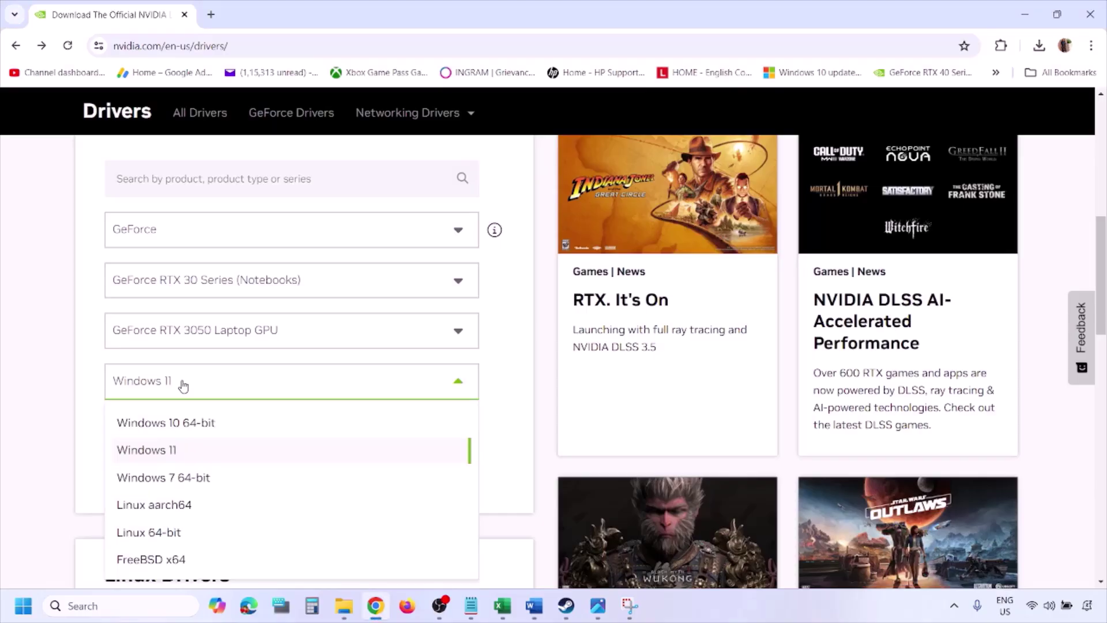
{"action": "left_click", "coordinate": [163, 453]}
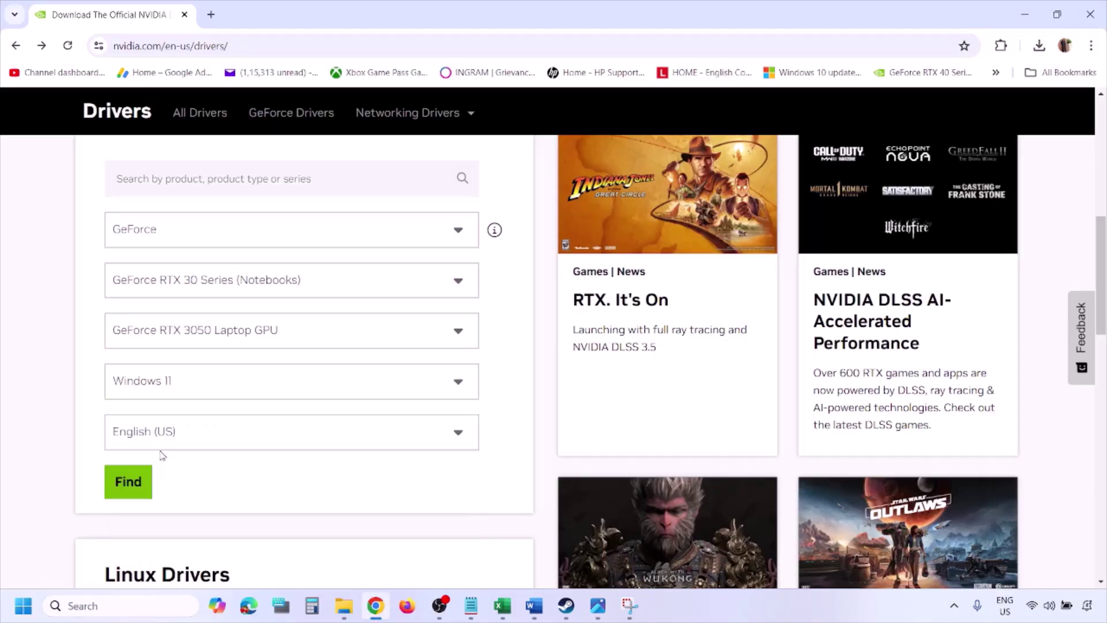
{"action": "left_click", "coordinate": [129, 483]}
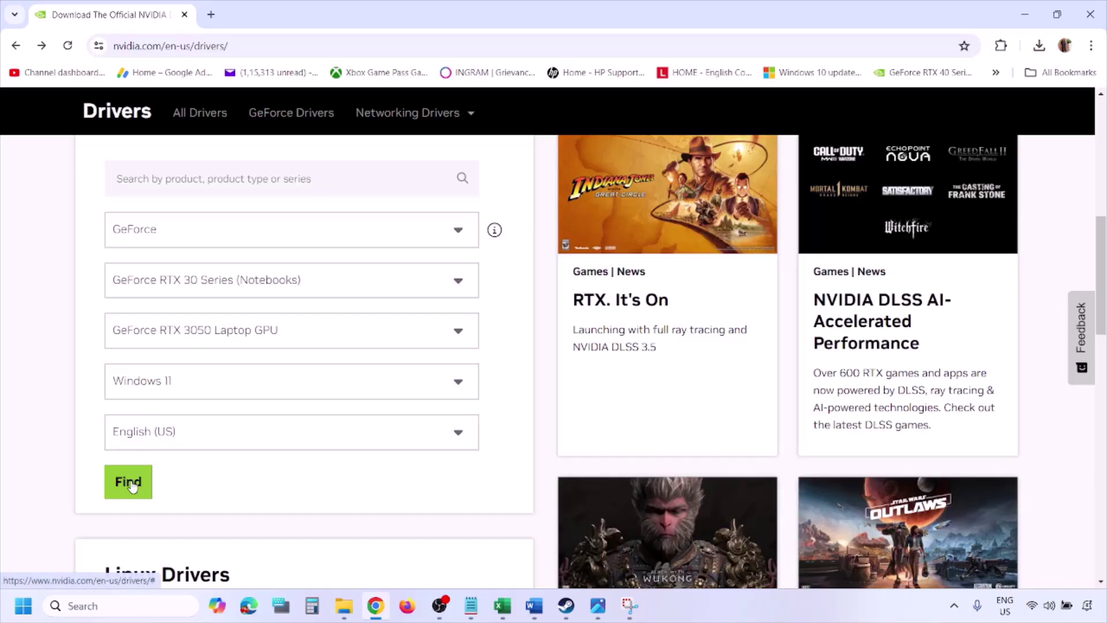
Switch to Photos and view the NVIDIA driver download and installer screenshots from 1.png through 4.png
{"action": "left_click", "coordinate": [598, 605]}
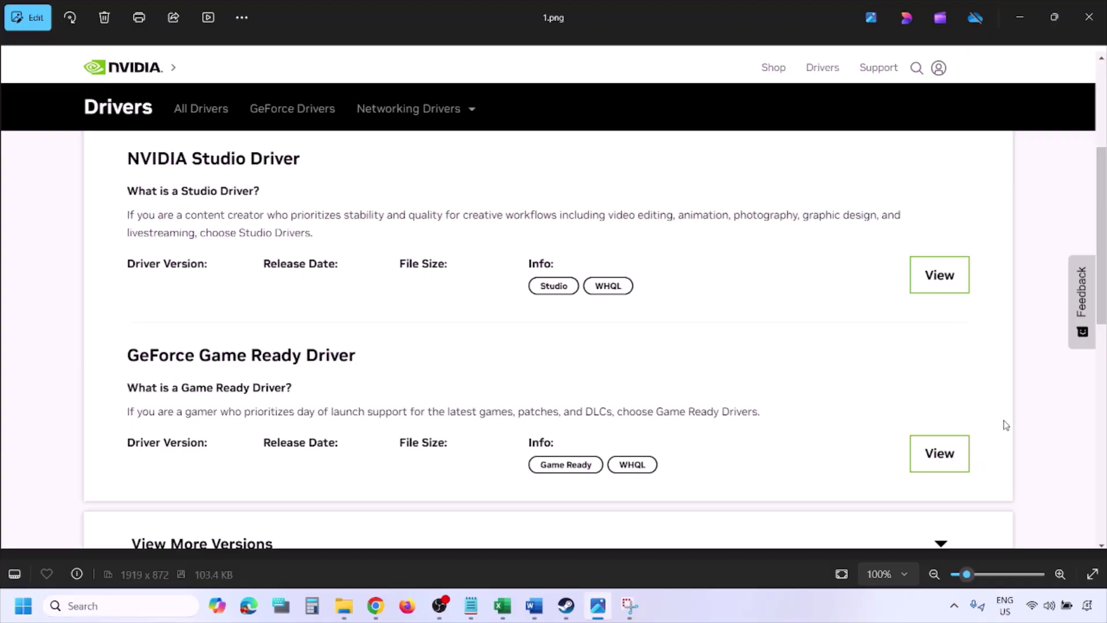
{"action": "key", "text": "Right"}
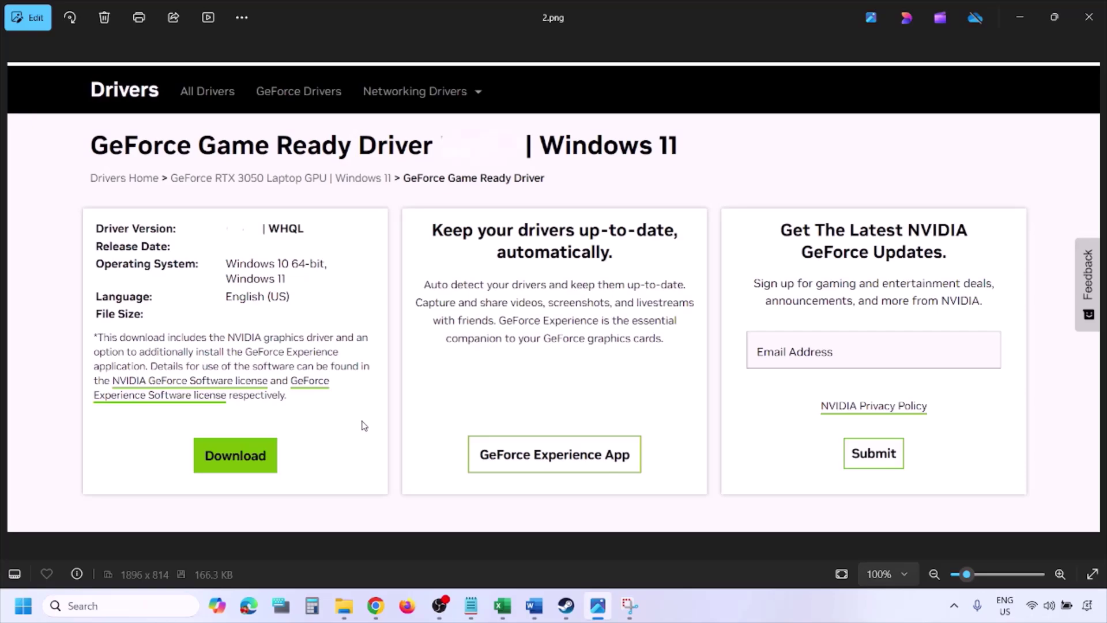
{"action": "key", "text": "Right"}
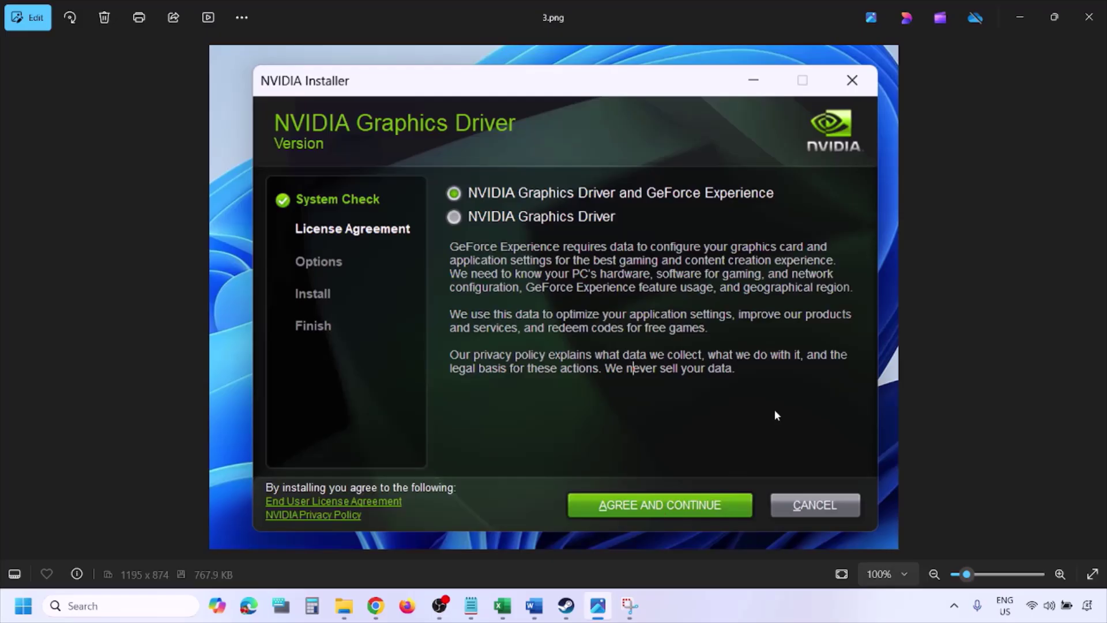
{"action": "key", "text": "Right"}
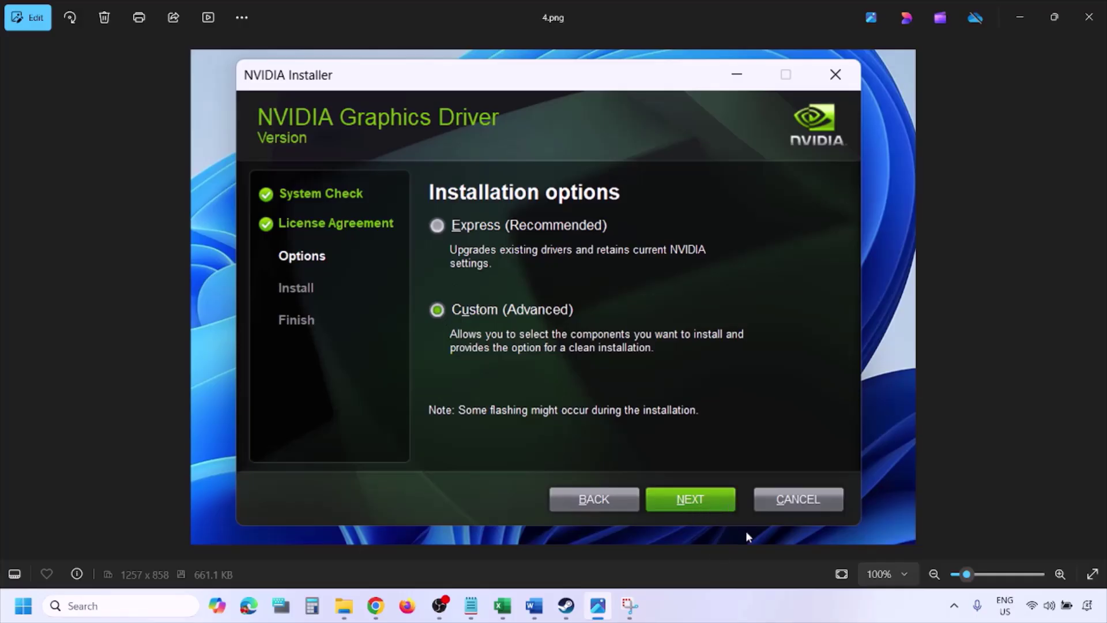
View the NVIDIA custom installation options screenshot 5.png and bring up the Windows power options showing Restart
{"action": "key", "text": "Right"}
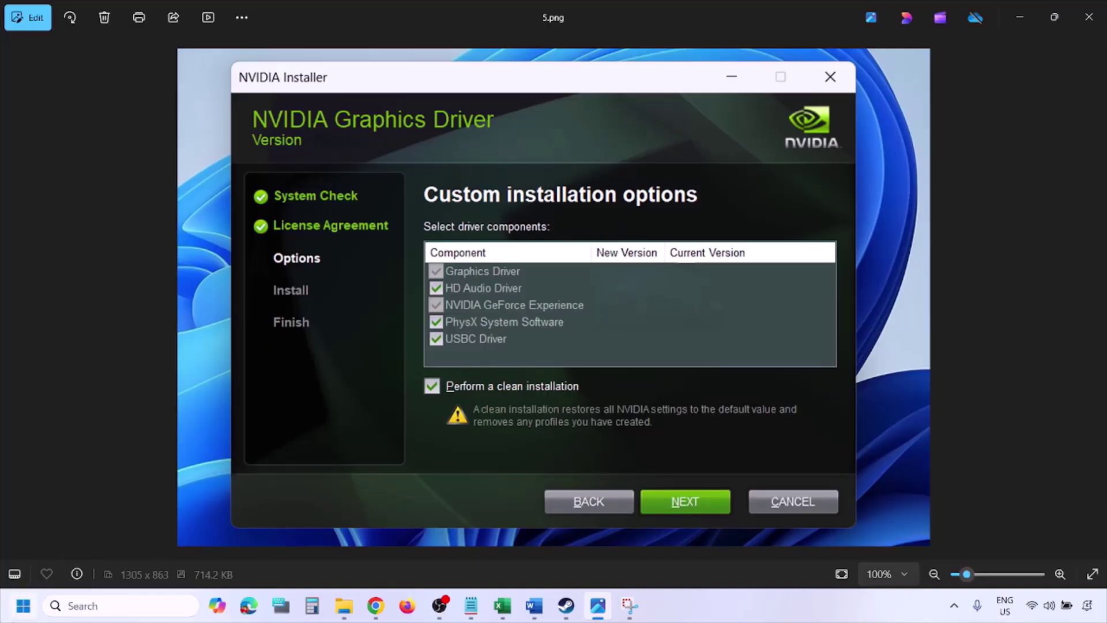
{"action": "left_click", "coordinate": [23, 605]}
{"action": "left_click", "coordinate": [419, 556]}
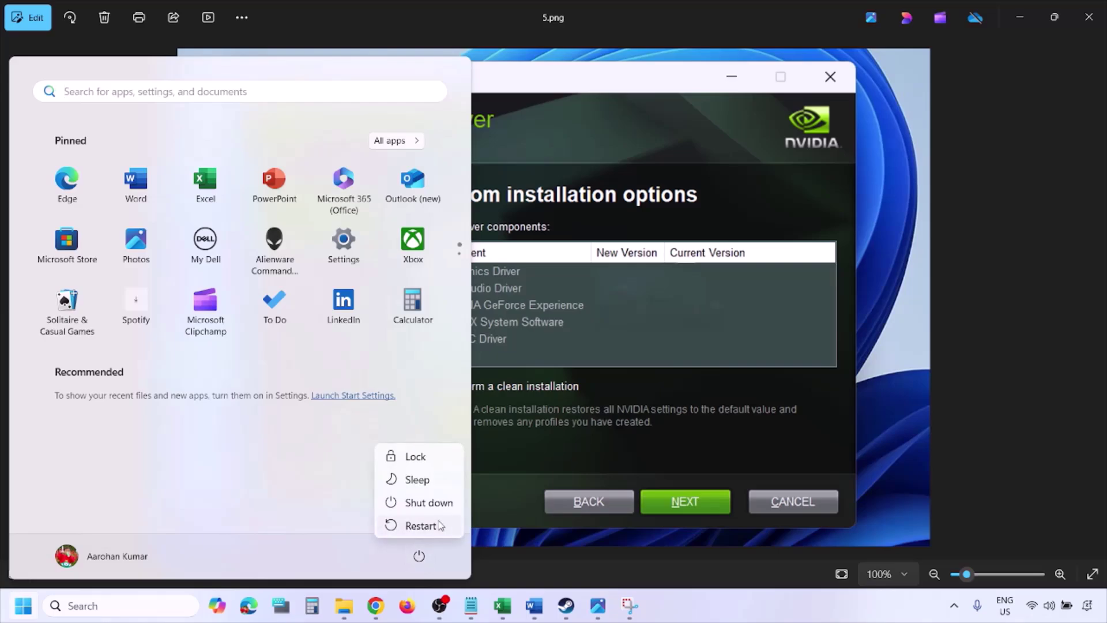
{"action": "left_click", "coordinate": [754, 617]}
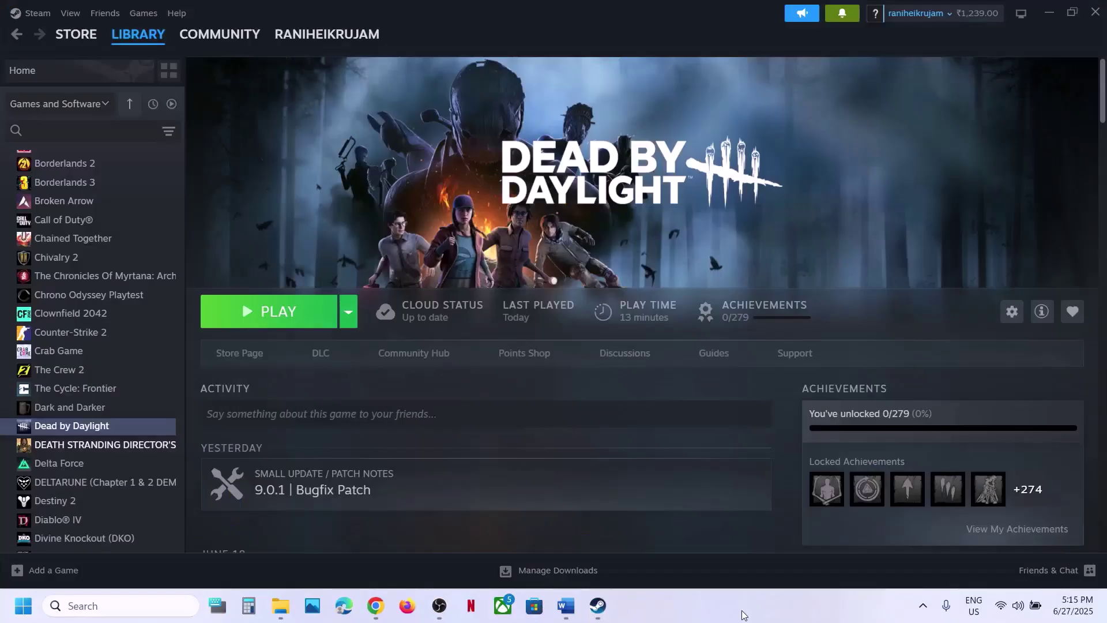
Switch to the Word document, highlight the AMD support link in Step 11 and read on to Step 12
{"action": "left_click", "coordinate": [566, 606]}
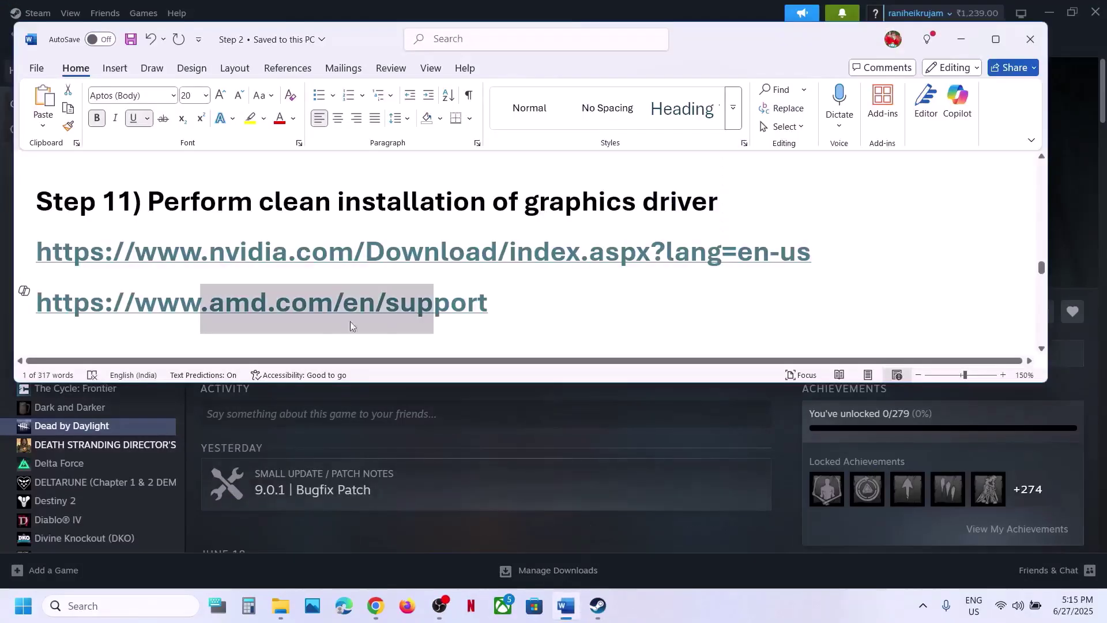
{"action": "left_click", "coordinate": [272, 313]}
{"action": "left_click_drag", "start_coordinate": [512, 301], "coordinate": [136, 302]}
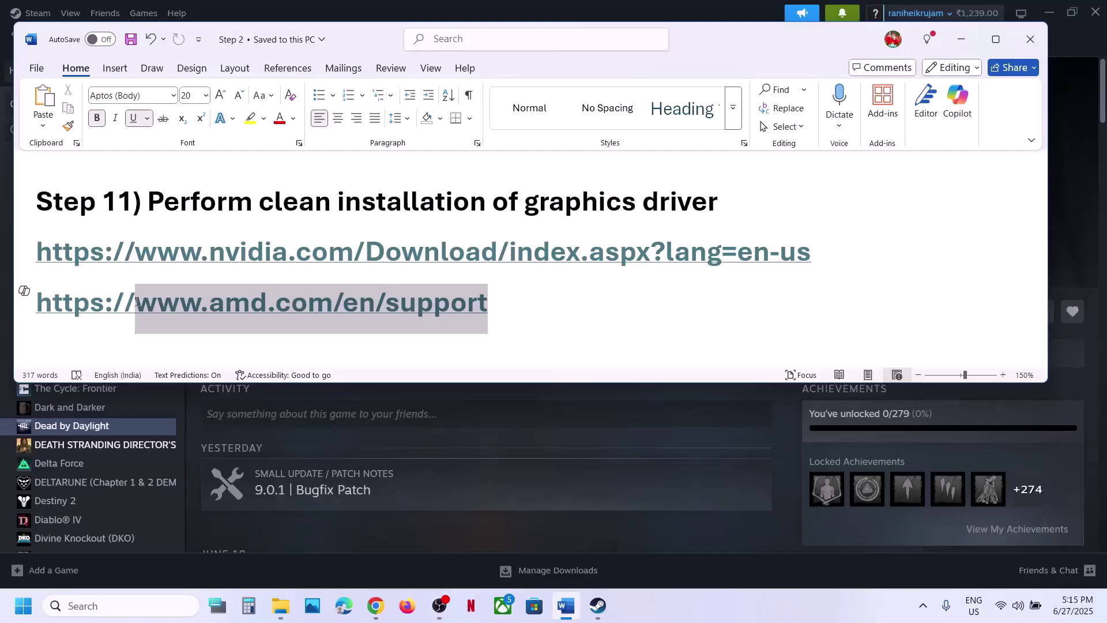
{"action": "scroll", "coordinate": [136, 301], "scroll_direction": "down", "scroll_amount": 3}
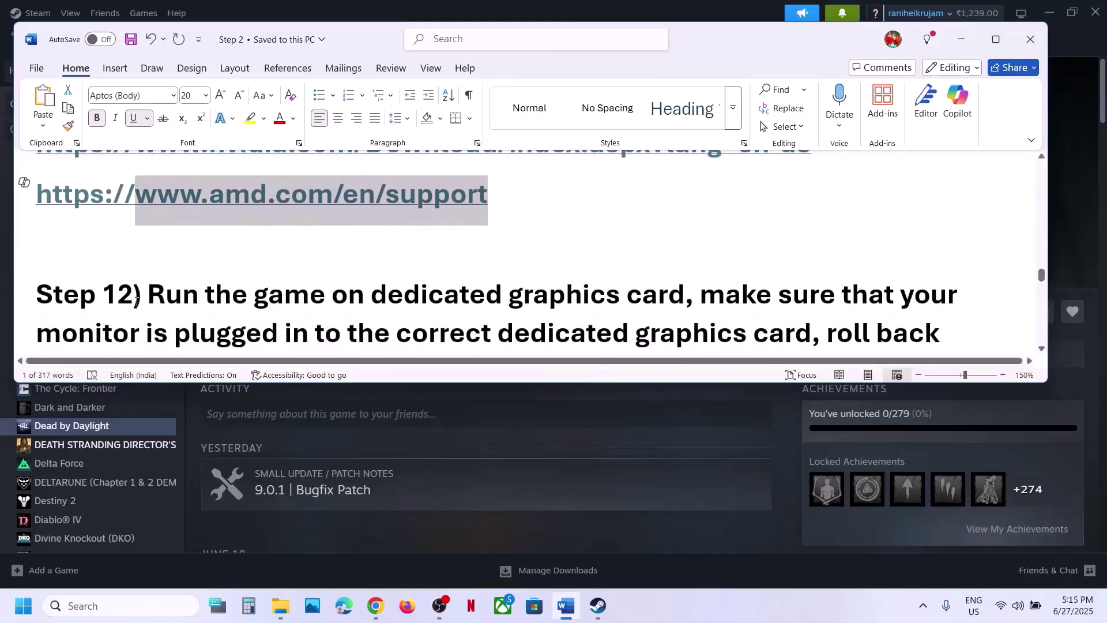
{"action": "scroll", "coordinate": [136, 301], "scroll_direction": "down", "scroll_amount": 1}
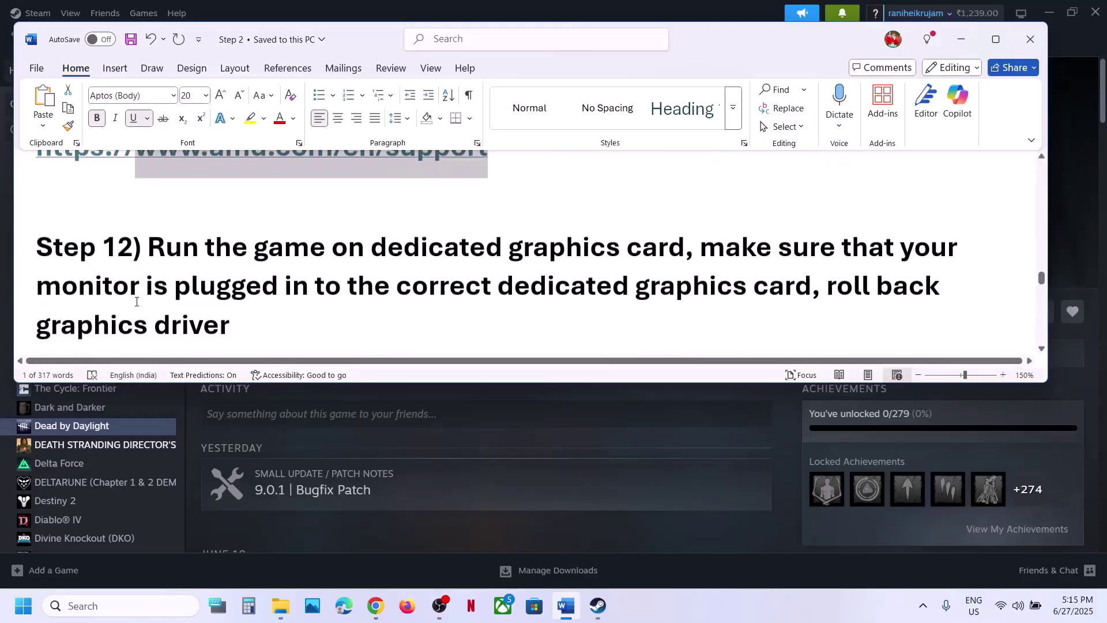
Copy the word "graphics" from Step 12 and search Windows with it to open the Graphics settings
{"action": "double_click", "coordinate": [570, 247]}
{"action": "key", "text": "ctrl+c"}
{"action": "left_click", "coordinate": [92, 610]}
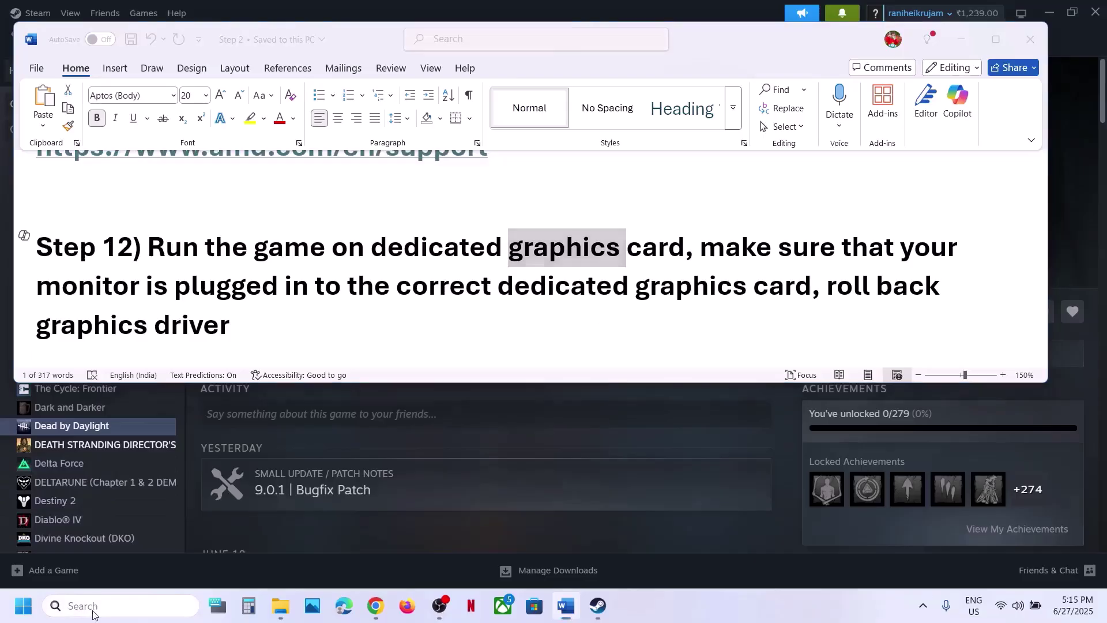
{"action": "key", "text": "ctrl+v"}
{"action": "left_click", "coordinate": [148, 174]}
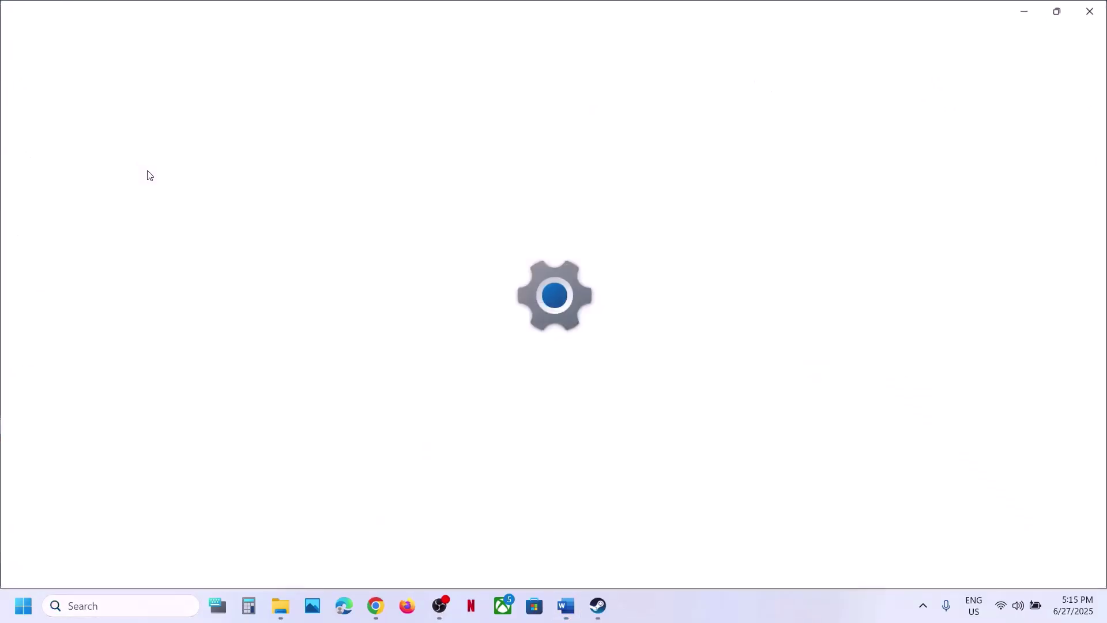
Add DeadByDaylight-Win64-Shipping from the game's DeadByDaylight\Binaries\Win64 folder as a desktop app with custom graphics settings
{"action": "left_click", "coordinate": [812, 395]}
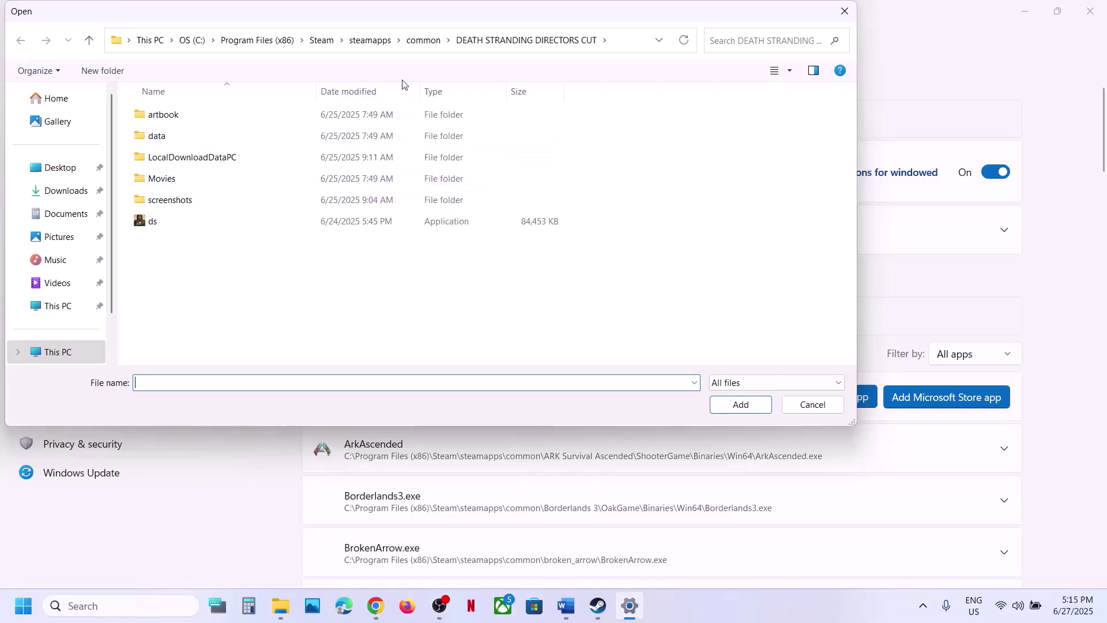
{"action": "left_click", "coordinate": [423, 40]}
{"action": "double_click", "coordinate": [206, 181]}
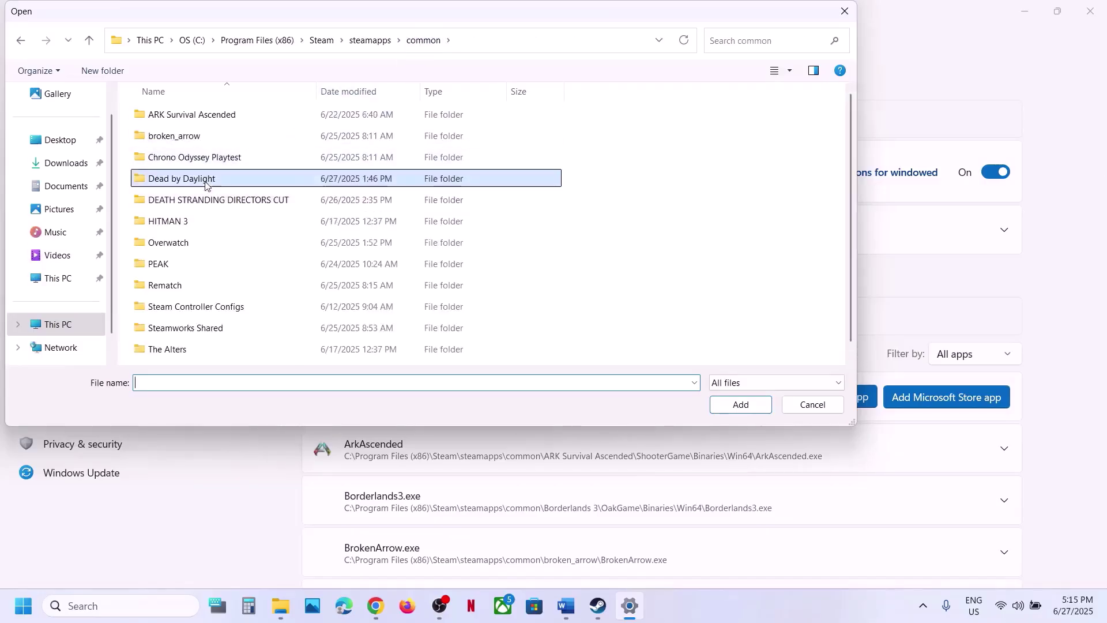
{"action": "left_click", "coordinate": [187, 120]}
{"action": "double_click", "coordinate": [187, 121]}
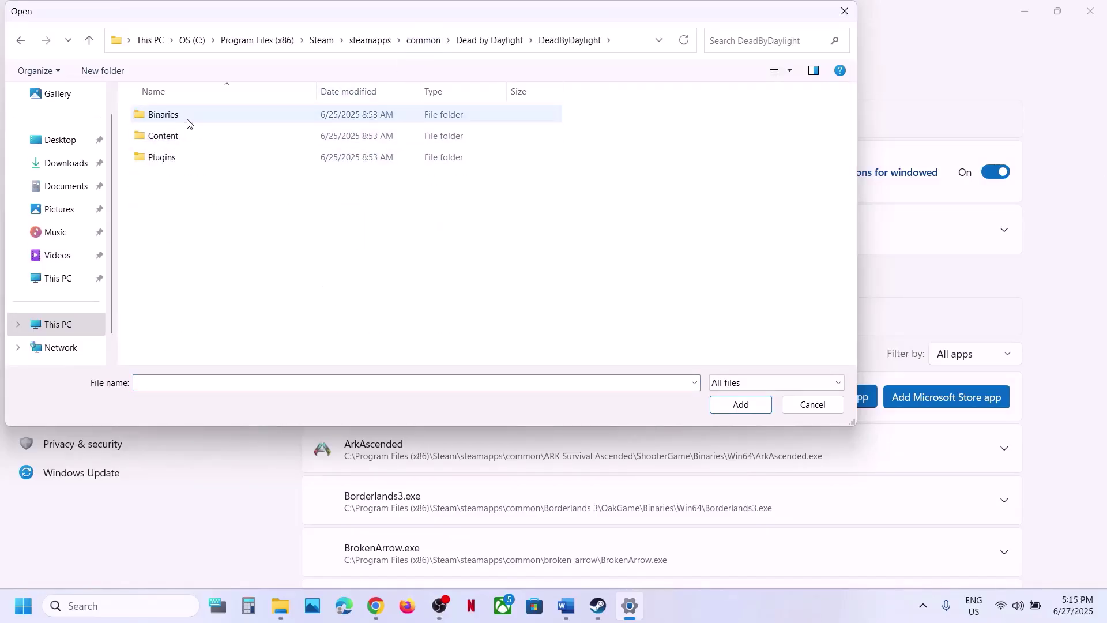
{"action": "double_click", "coordinate": [187, 122]}
{"action": "double_click", "coordinate": [180, 121]}
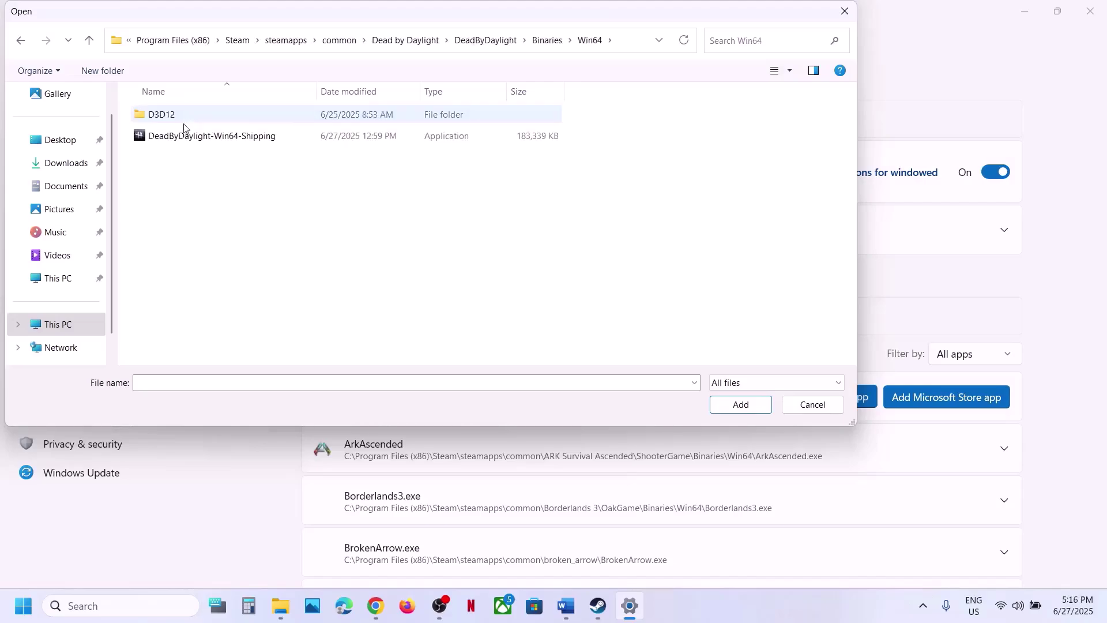
{"action": "left_click", "coordinate": [185, 134]}
{"action": "left_click", "coordinate": [741, 404]}
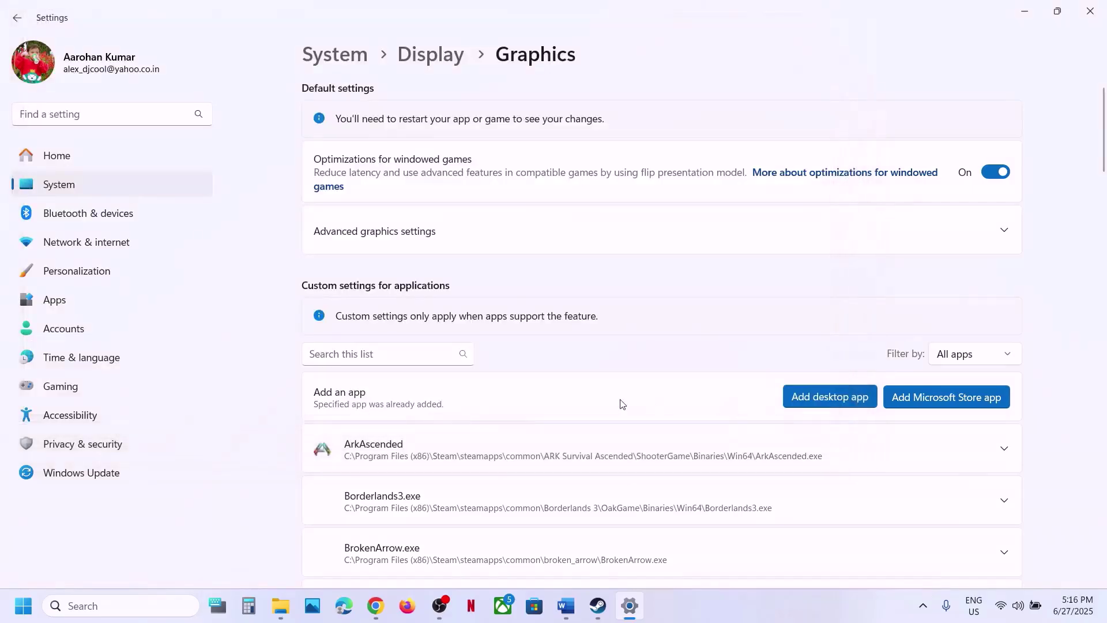
Set Dead by Daylight's GPU preference to High Performance (NVIDIA GeForce RTX 3050 Laptop GPU) and close Settings
{"action": "scroll", "coordinate": [622, 403], "scroll_direction": "down", "scroll_amount": 5}
{"action": "scroll", "coordinate": [622, 403], "scroll_direction": "down", "scroll_amount": 1}
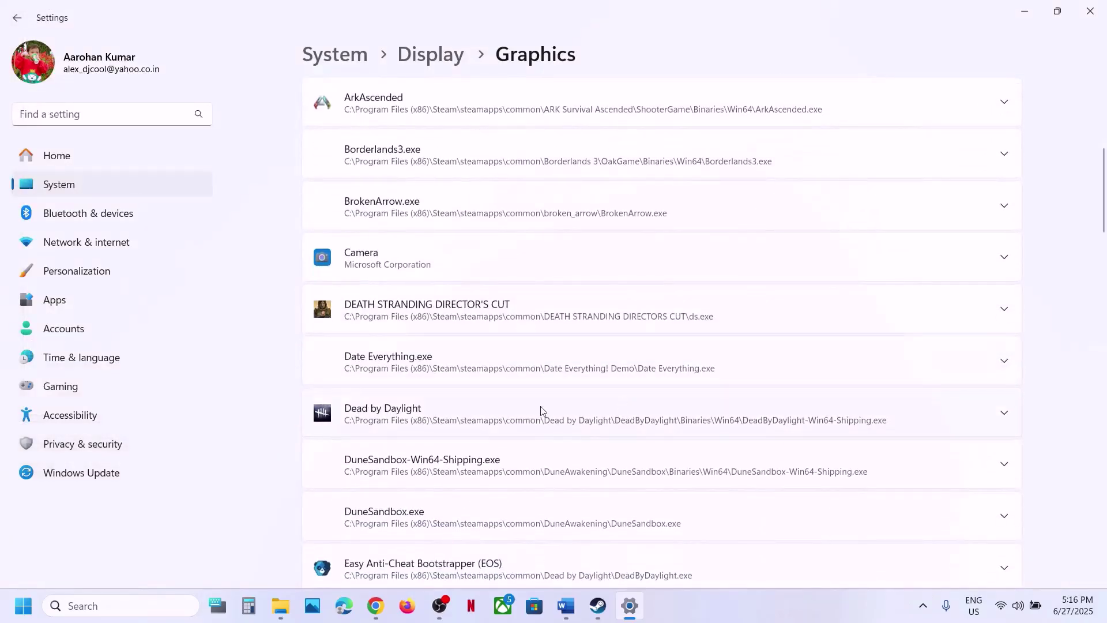
{"action": "scroll", "coordinate": [541, 406], "scroll_direction": "down", "scroll_amount": 5}
{"action": "left_click", "coordinate": [434, 290]}
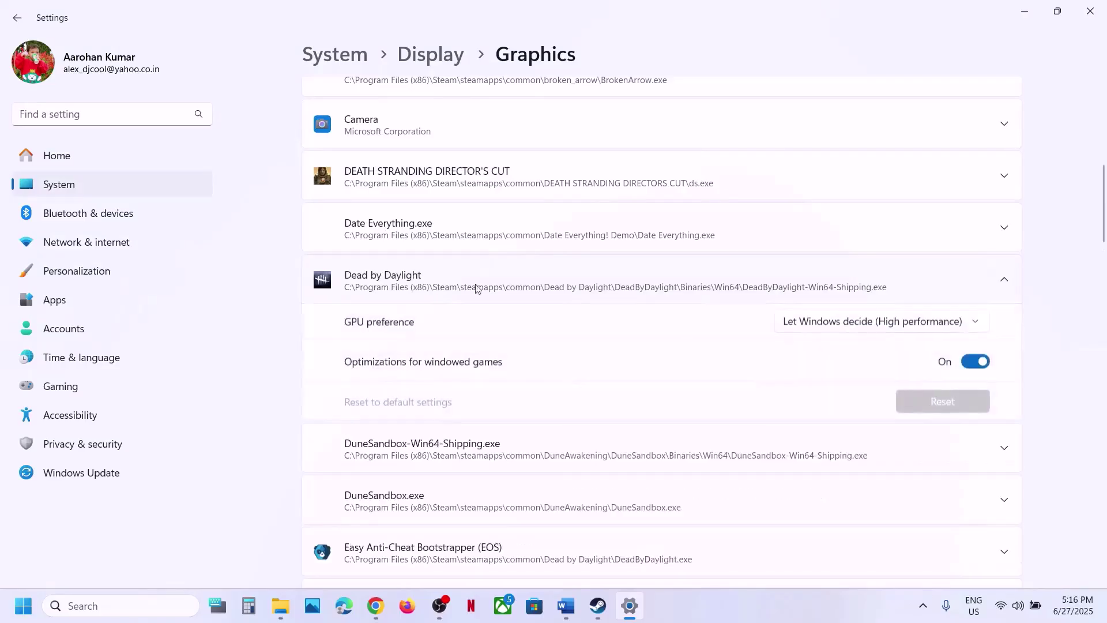
{"action": "left_click", "coordinate": [859, 318]}
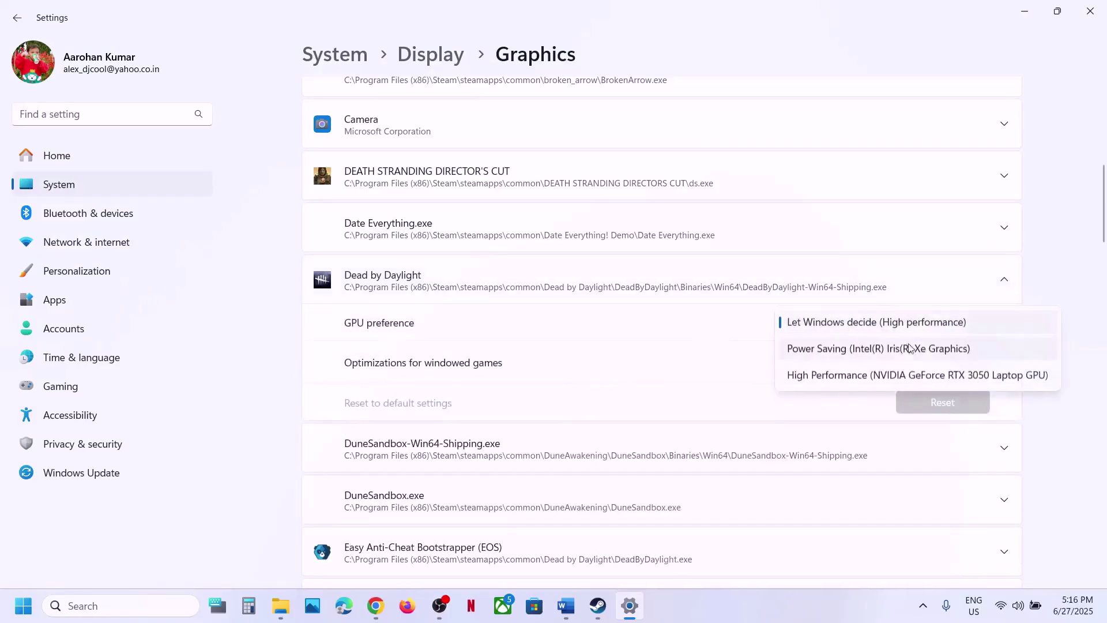
{"action": "left_click", "coordinate": [874, 376]}
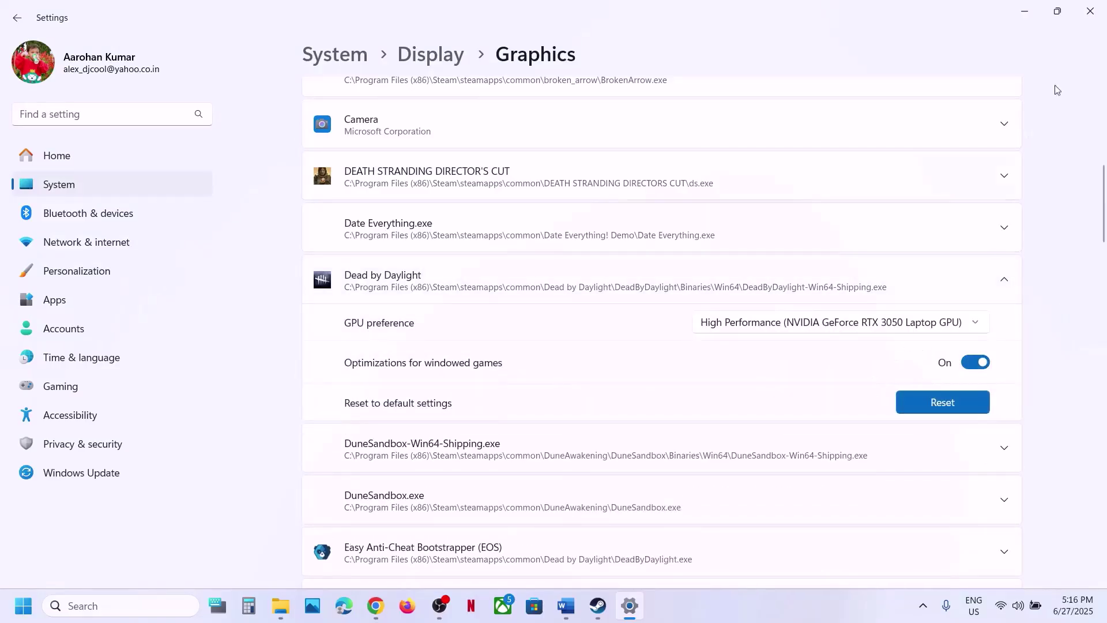
{"action": "left_click", "coordinate": [1090, 18]}
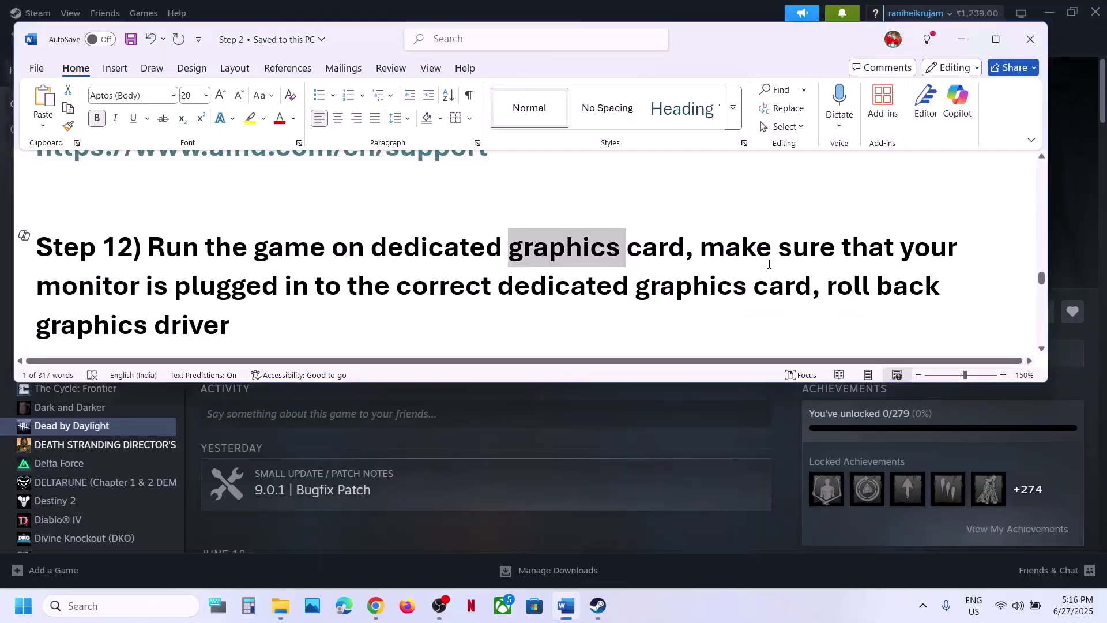
Read the rest of Step 12, highlighting the parts on plugging in the monitor correctly and rolling back the graphics driver
{"action": "left_click_drag", "start_coordinate": [706, 249], "coordinate": [814, 286]}
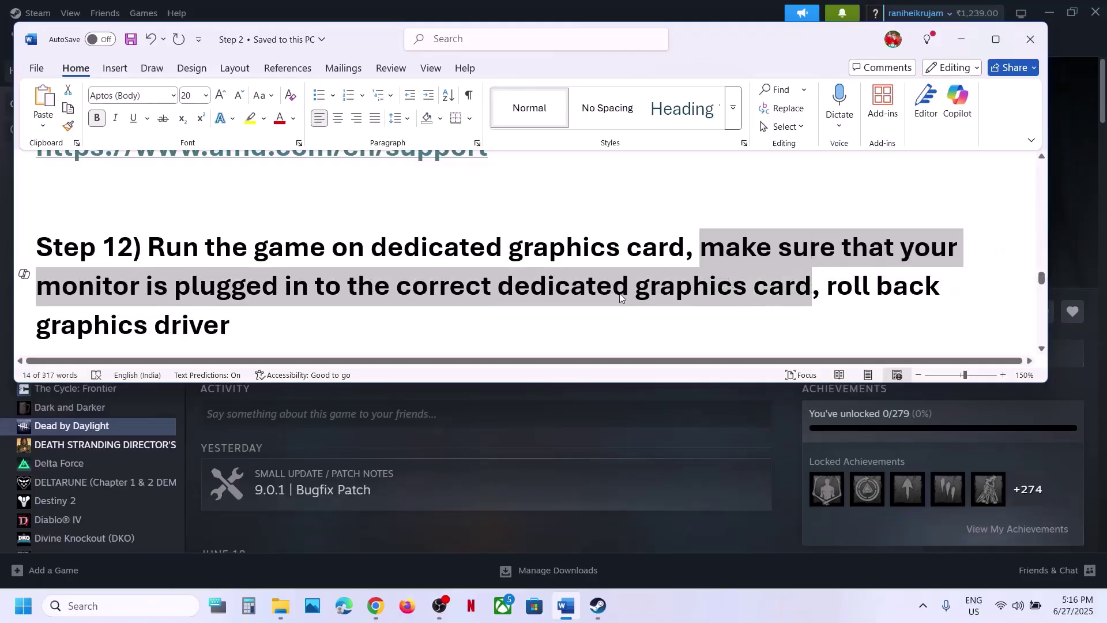
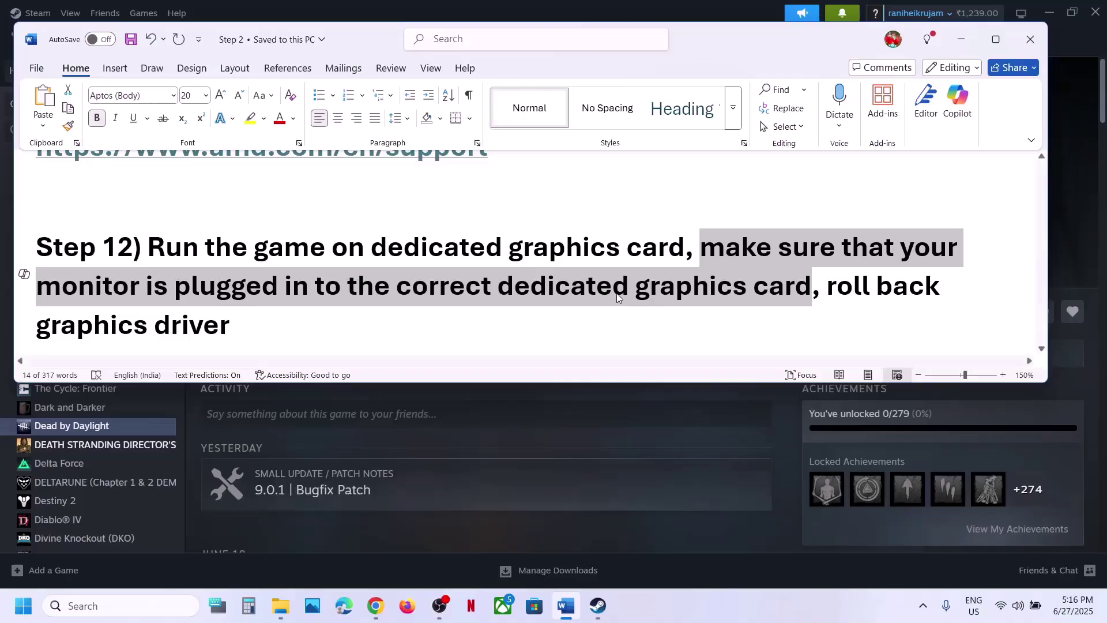
{"action": "left_click", "coordinate": [543, 291]}
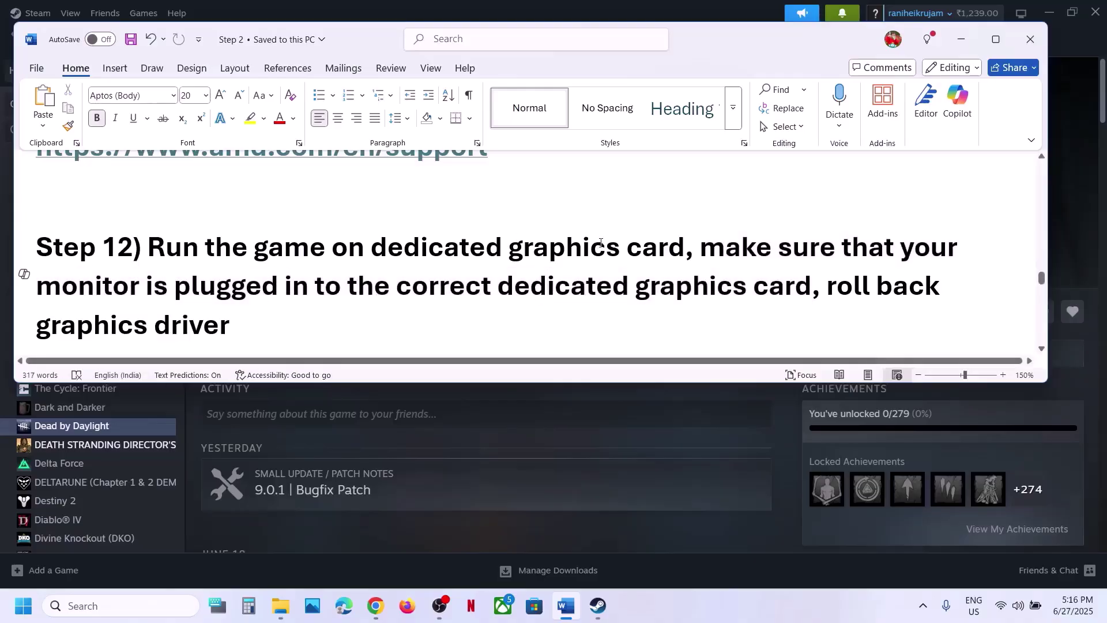
{"action": "left_click_drag", "start_coordinate": [577, 287], "coordinate": [830, 292]}
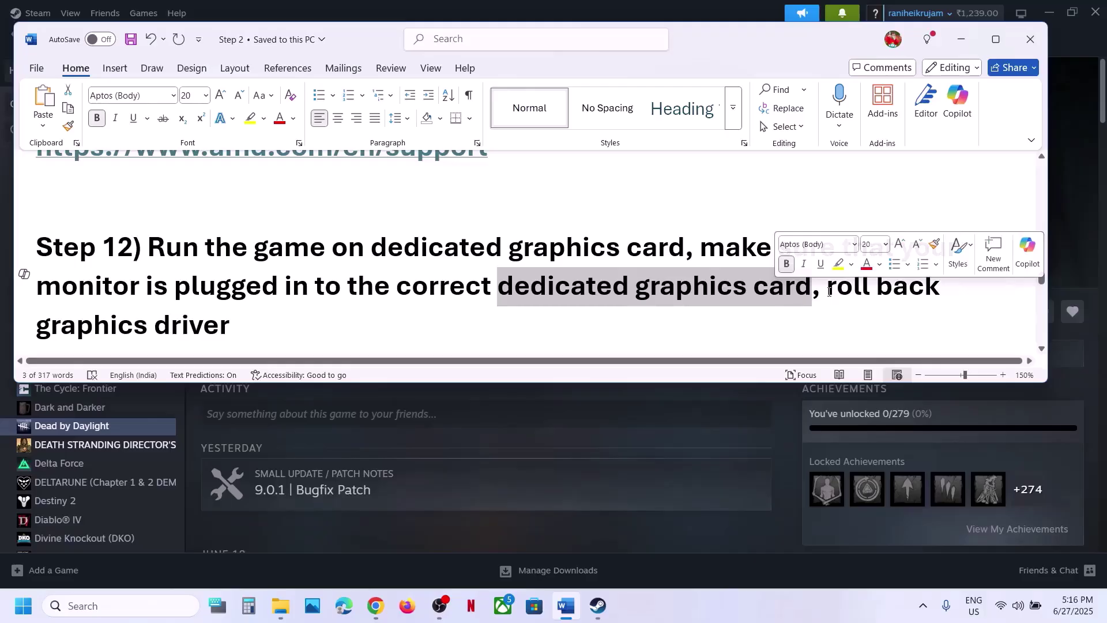
{"action": "left_click_drag", "start_coordinate": [829, 291], "coordinate": [891, 317]}
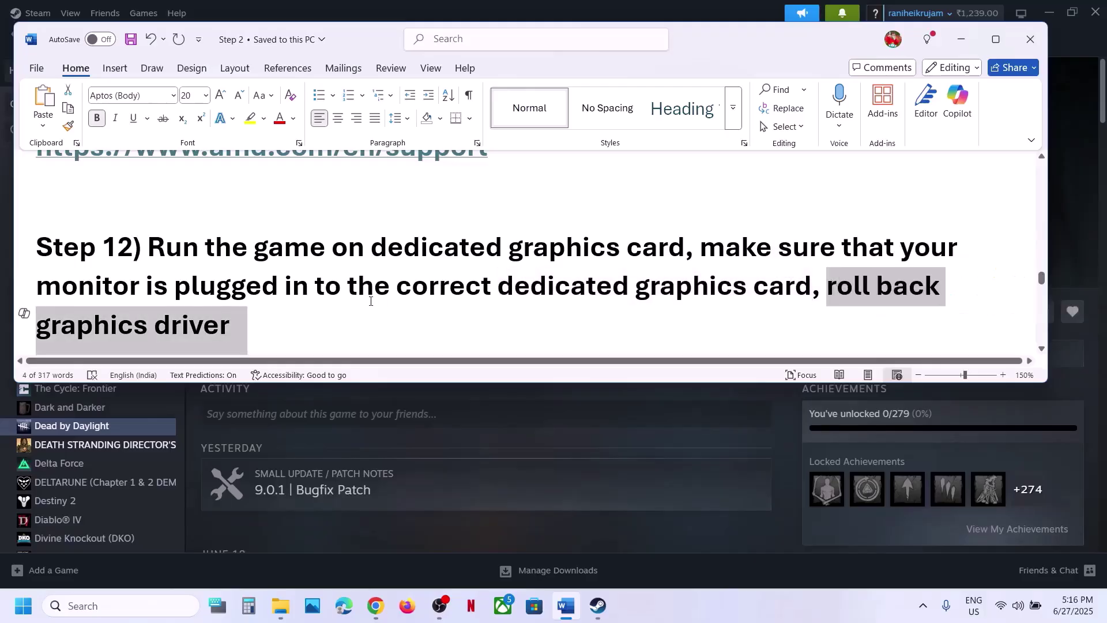
Copy the NVIDIA download link from Step 11 and load it in a new Chrome tab
{"action": "scroll", "coordinate": [431, 286], "scroll_direction": "up", "scroll_amount": 3}
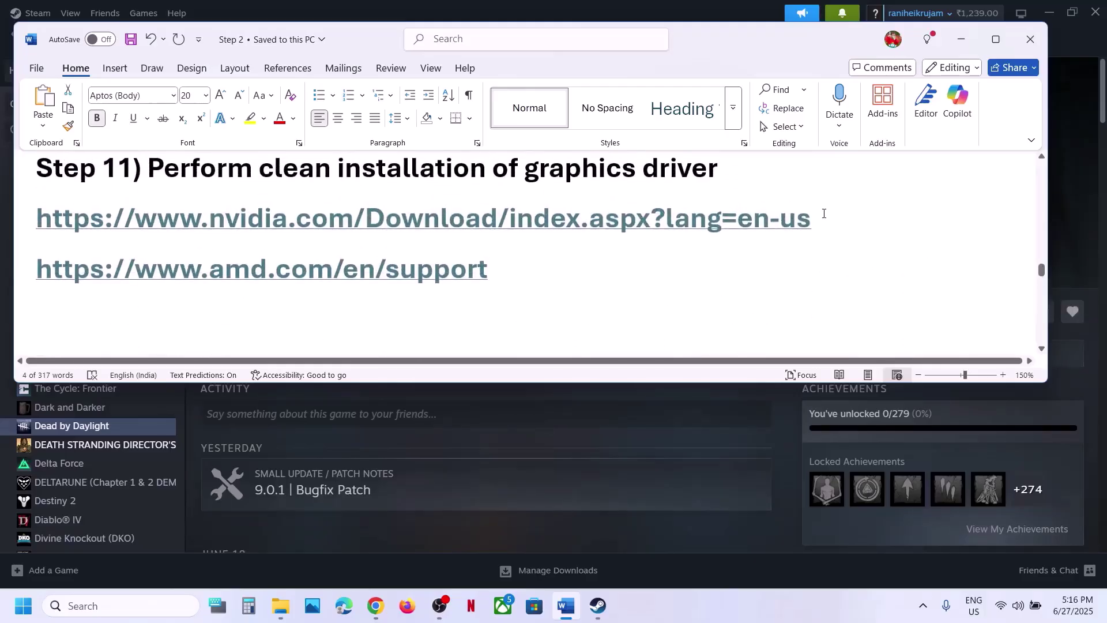
{"action": "triple_click", "coordinate": [205, 227]}
{"action": "key", "text": "ctrl+c"}
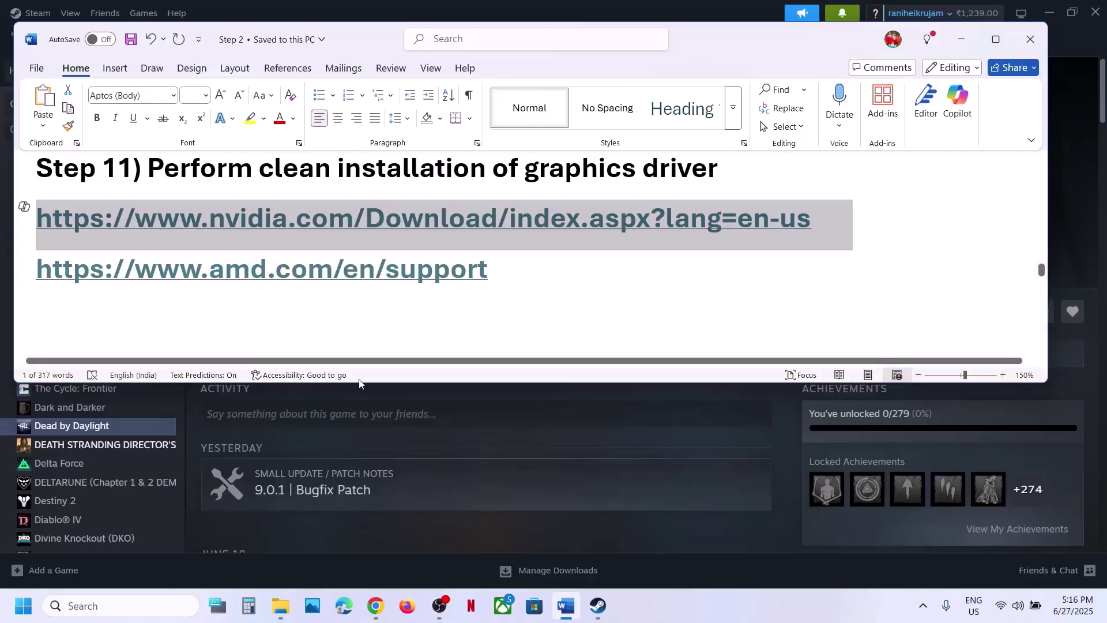
{"action": "left_click", "coordinate": [376, 606]}
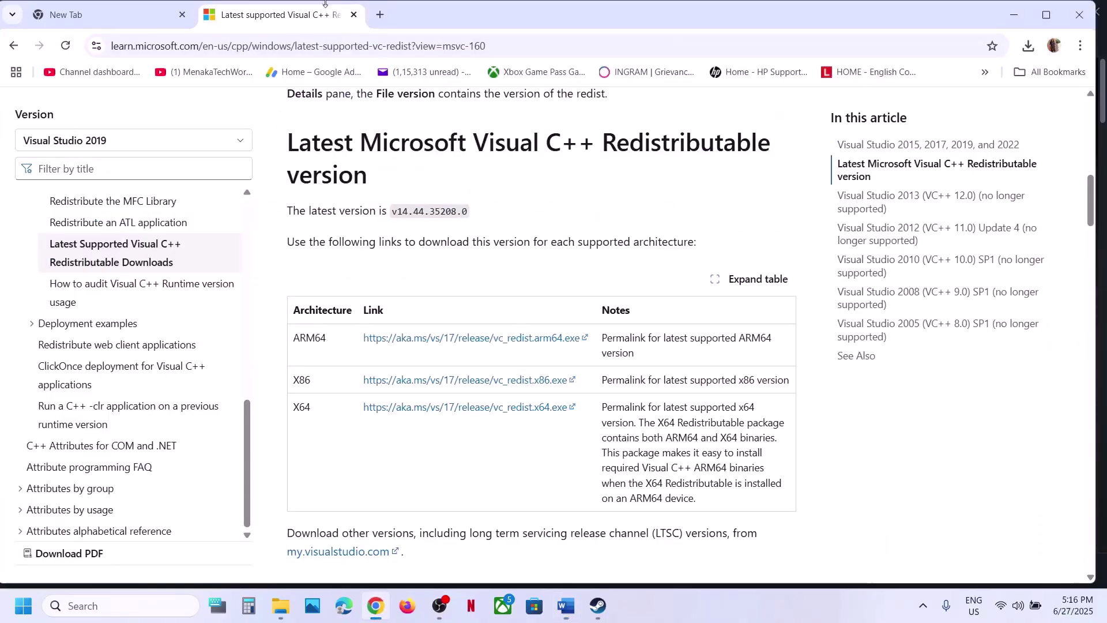
{"action": "left_click", "coordinate": [380, 15]}
{"action": "key", "text": "ctrl+v"}
{"action": "key", "text": "Return"}
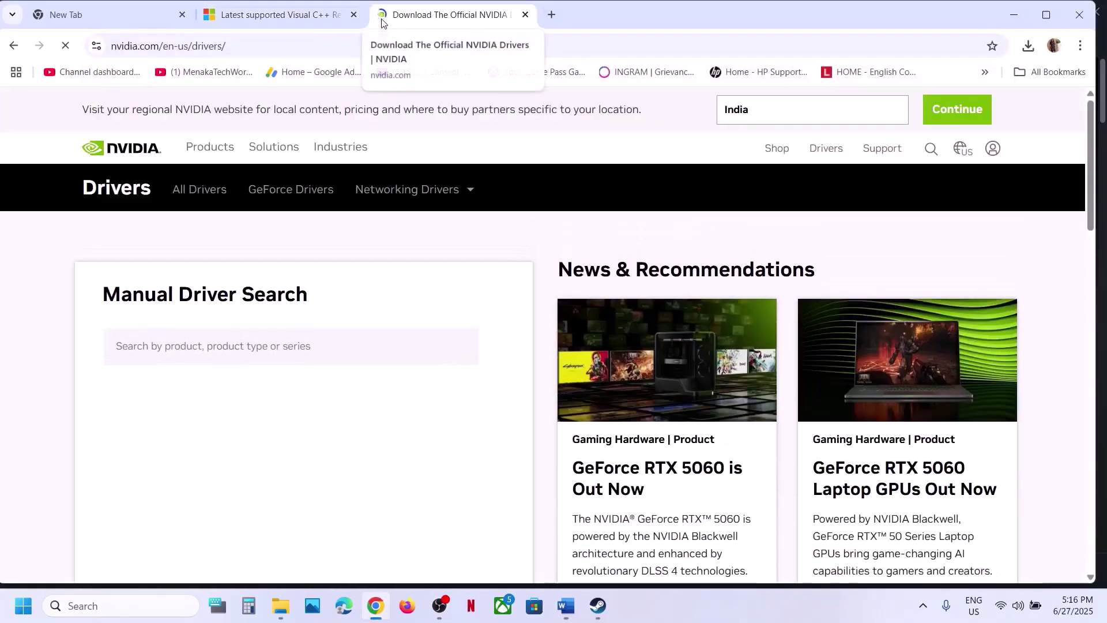
Search for GeForce RTX 3050 Laptop GPU drivers with Windows 11 and English (US), and expand the list of more versions
{"action": "scroll", "coordinate": [230, 371], "scroll_direction": "down", "scroll_amount": 5}
{"action": "scroll", "coordinate": [231, 373], "scroll_direction": "down", "scroll_amount": 2}
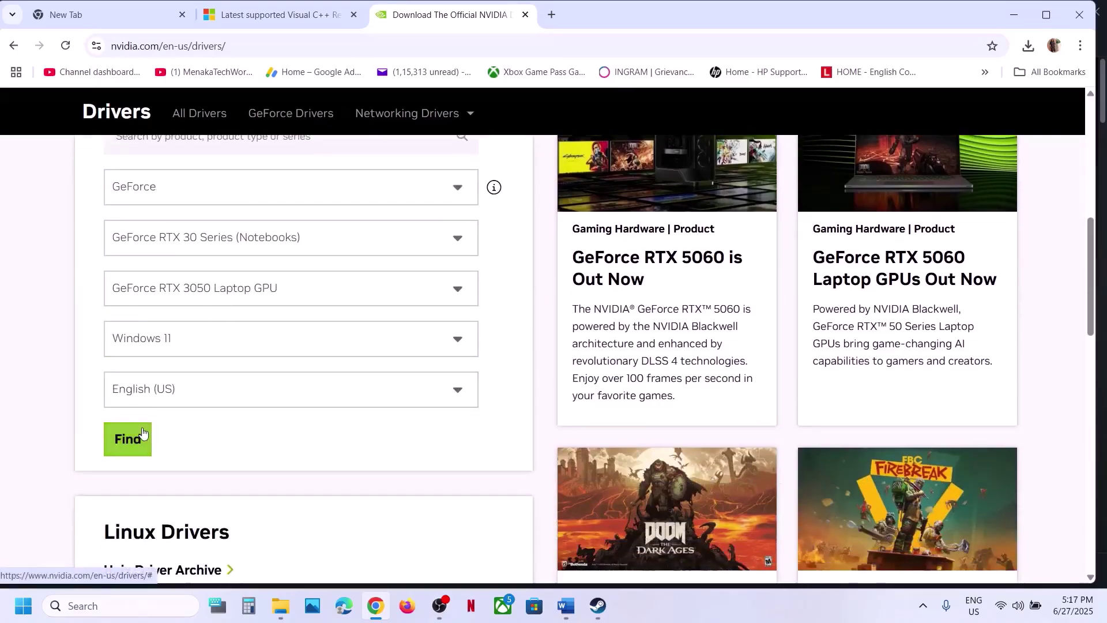
{"action": "left_click", "coordinate": [143, 436]}
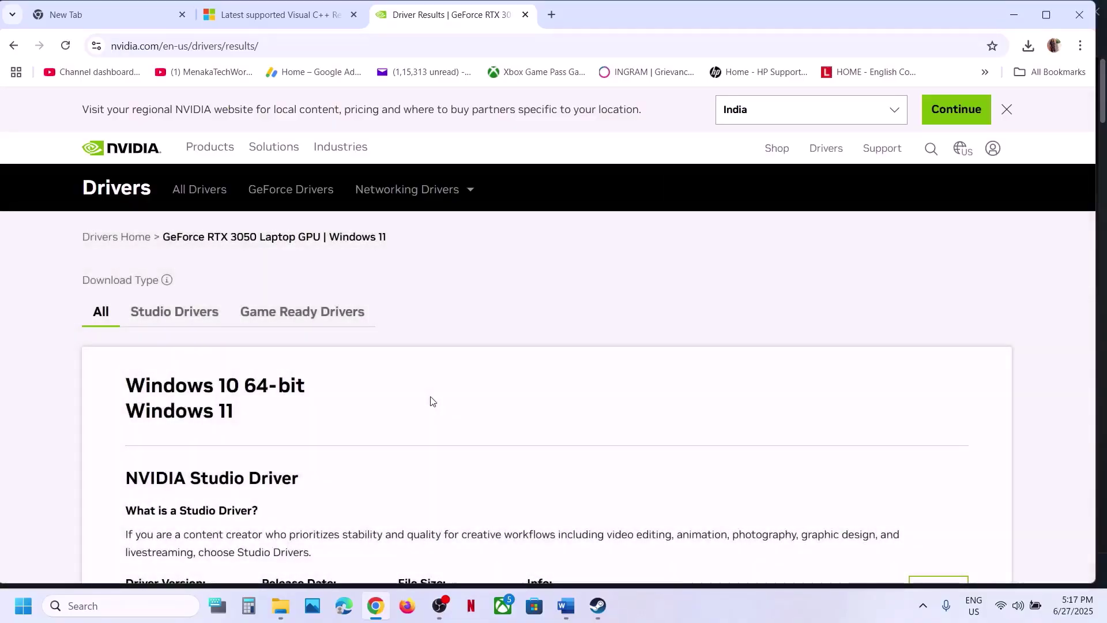
{"action": "scroll", "coordinate": [437, 259], "scroll_direction": "down", "scroll_amount": 8}
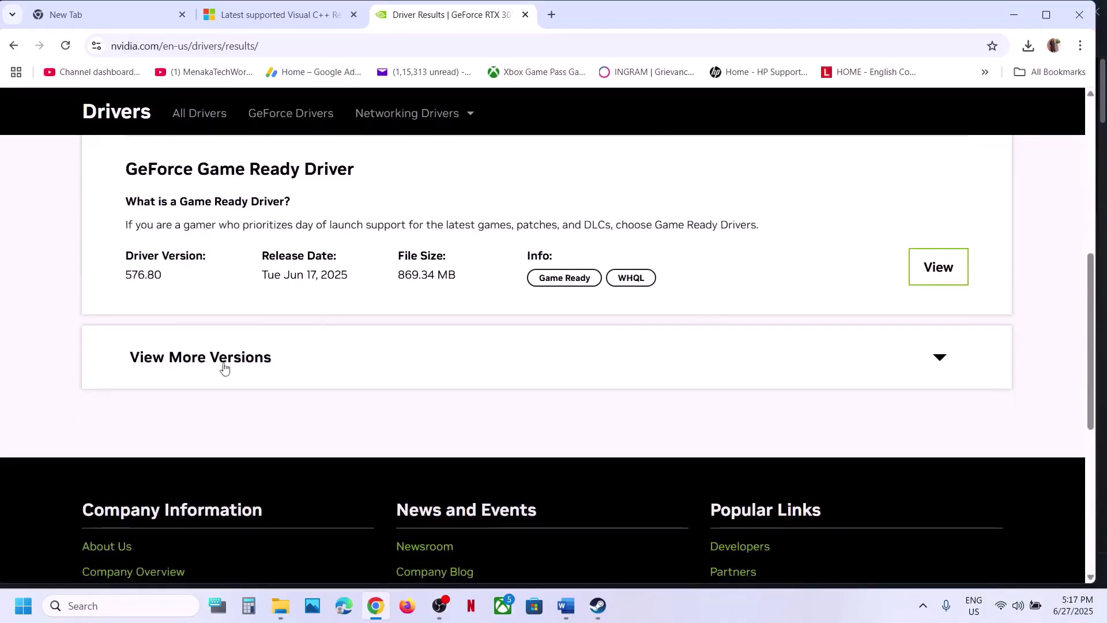
{"action": "left_click", "coordinate": [208, 359]}
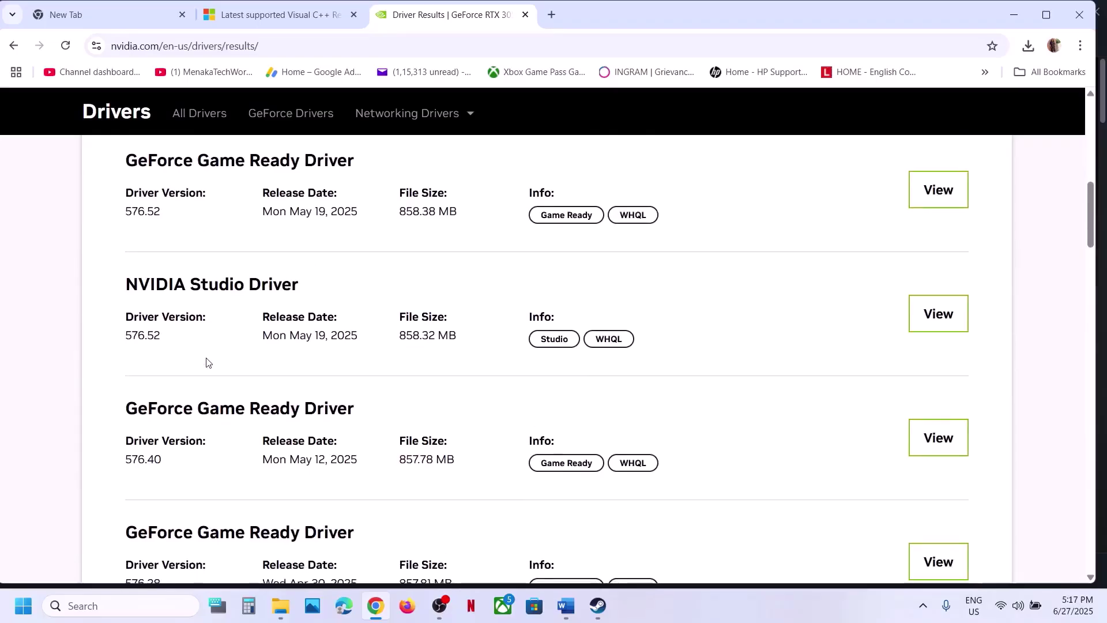
Examine the listed driver versions, highlighting the latest Game Ready Driver's version number and reviewing the older releases for a rollback
{"action": "scroll", "coordinate": [206, 364], "scroll_direction": "up", "scroll_amount": 10}
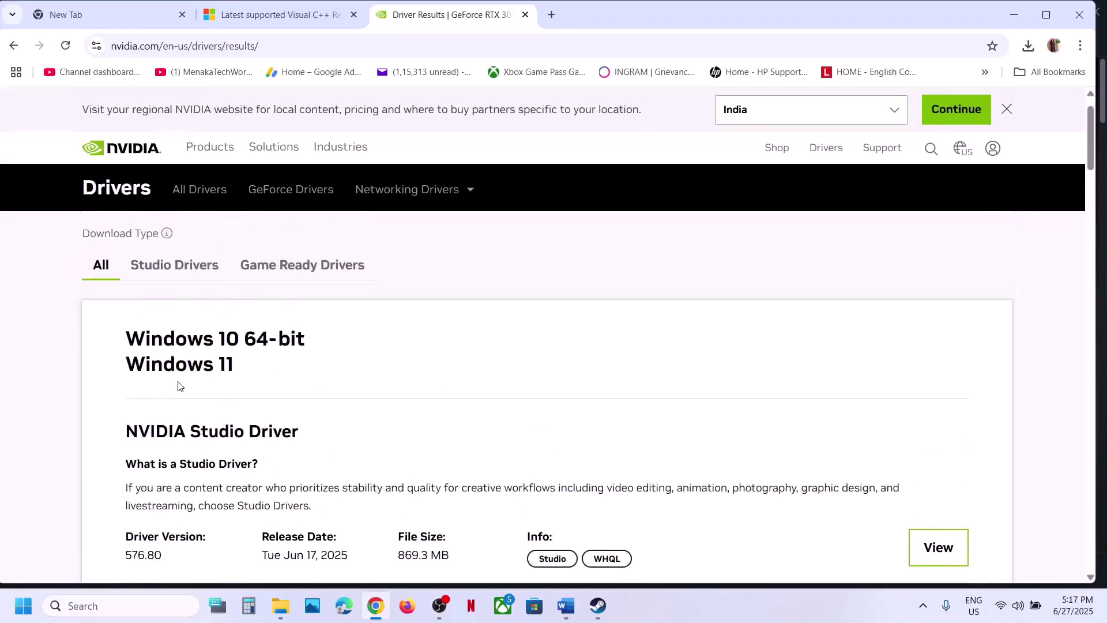
{"action": "scroll", "coordinate": [178, 386], "scroll_direction": "down", "scroll_amount": 4}
{"action": "left_click_drag", "start_coordinate": [128, 485], "coordinate": [178, 489]}
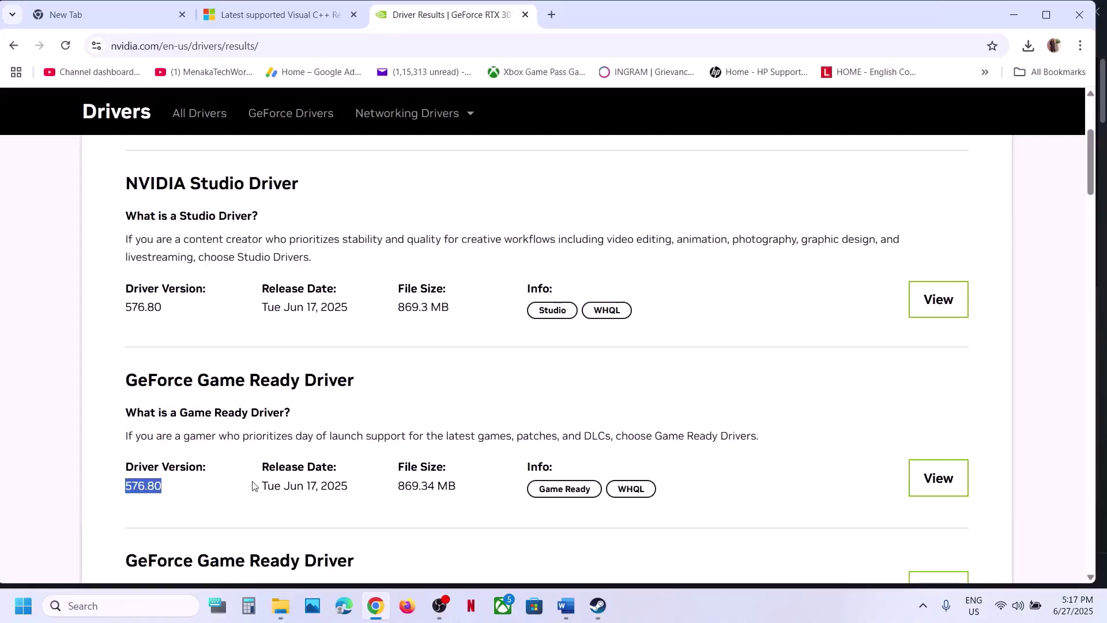
{"action": "scroll", "coordinate": [252, 486], "scroll_direction": "down", "scroll_amount": 4}
{"action": "scroll", "coordinate": [252, 487], "scroll_direction": "down", "scroll_amount": 4}
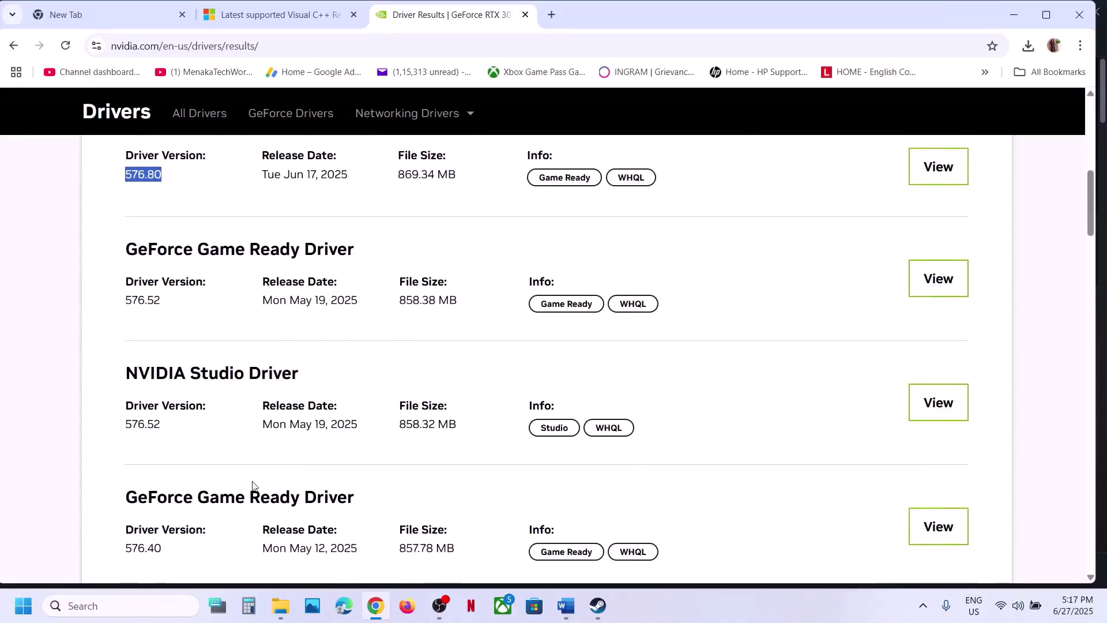
Review the older GeForce driver releases for a rollback candidate, highlighting version numbers 576.28 and 566.36
{"action": "scroll", "coordinate": [252, 486], "scroll_direction": "down", "scroll_amount": 1}
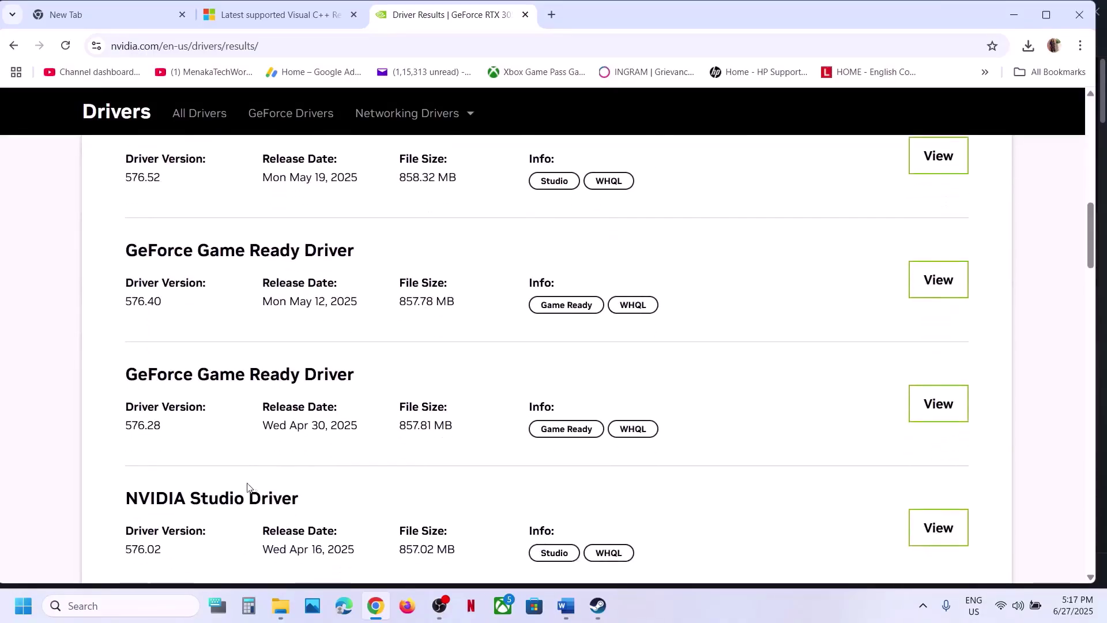
{"action": "left_click_drag", "start_coordinate": [128, 428], "coordinate": [181, 427]}
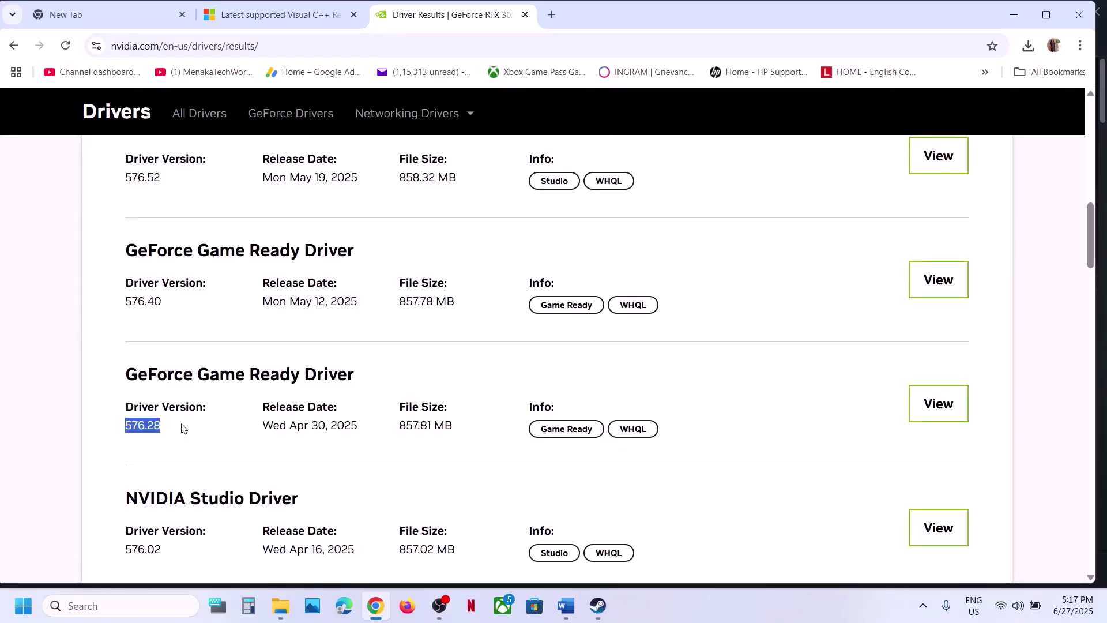
{"action": "scroll", "coordinate": [181, 428], "scroll_direction": "down", "scroll_amount": 6}
{"action": "scroll", "coordinate": [181, 425], "scroll_direction": "down", "scroll_amount": 10}
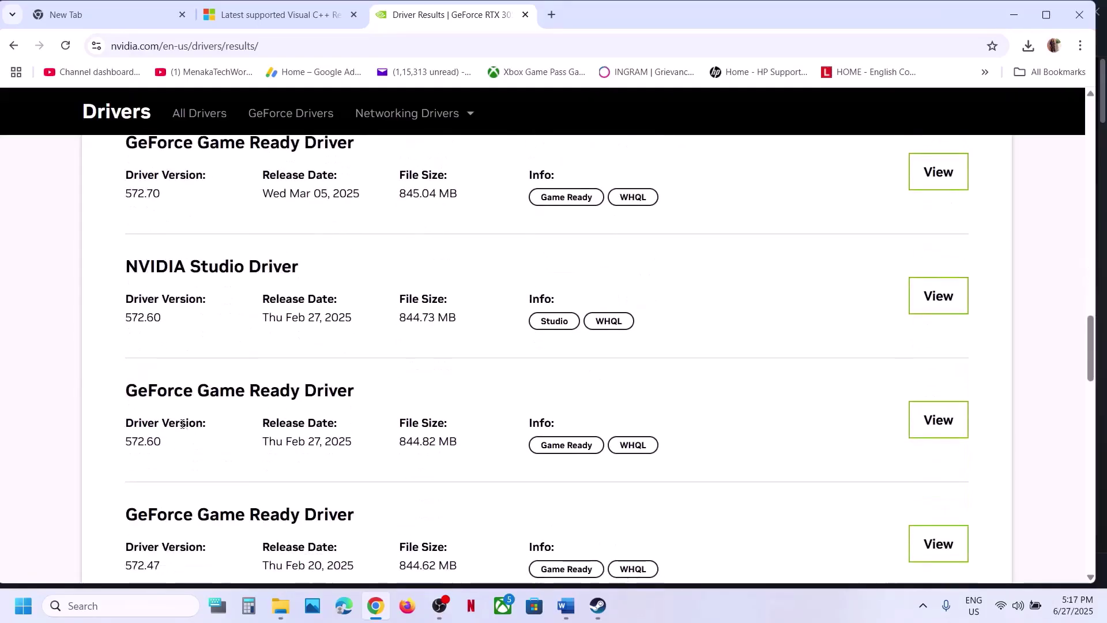
{"action": "scroll", "coordinate": [182, 427], "scroll_direction": "down", "scroll_amount": 7}
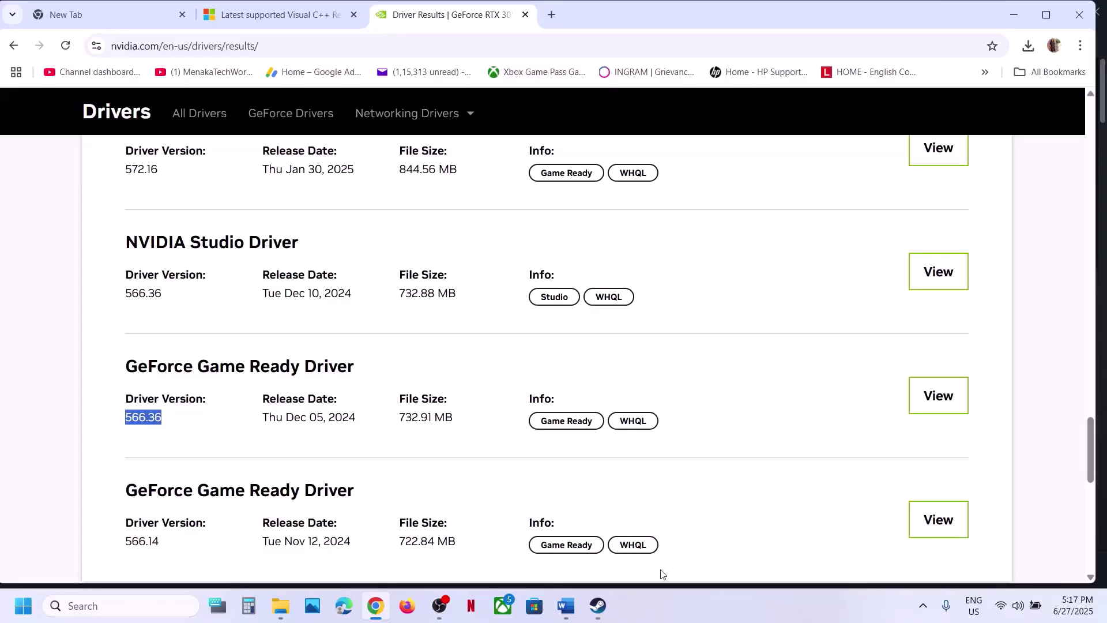
Return to the Word guide and read Step 13, highlighting the instruction to update Windows to the latest version
{"action": "left_click", "coordinate": [589, 616]}
{"action": "left_click", "coordinate": [566, 605]}
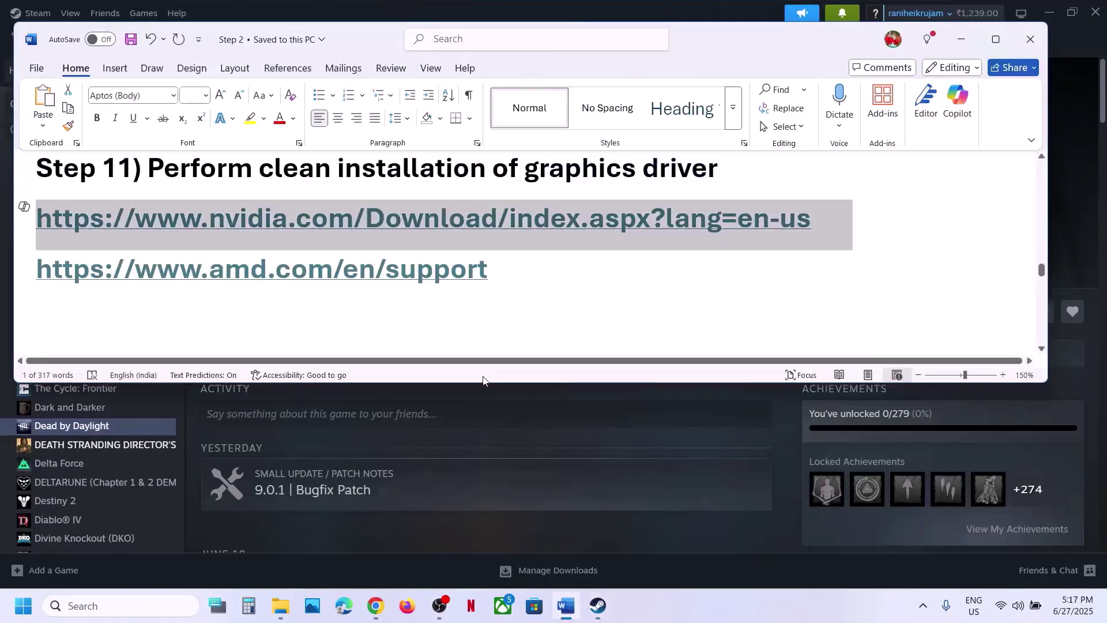
{"action": "scroll", "coordinate": [459, 316], "scroll_direction": "down", "scroll_amount": 2}
{"action": "scroll", "coordinate": [460, 316], "scroll_direction": "down", "scroll_amount": 4}
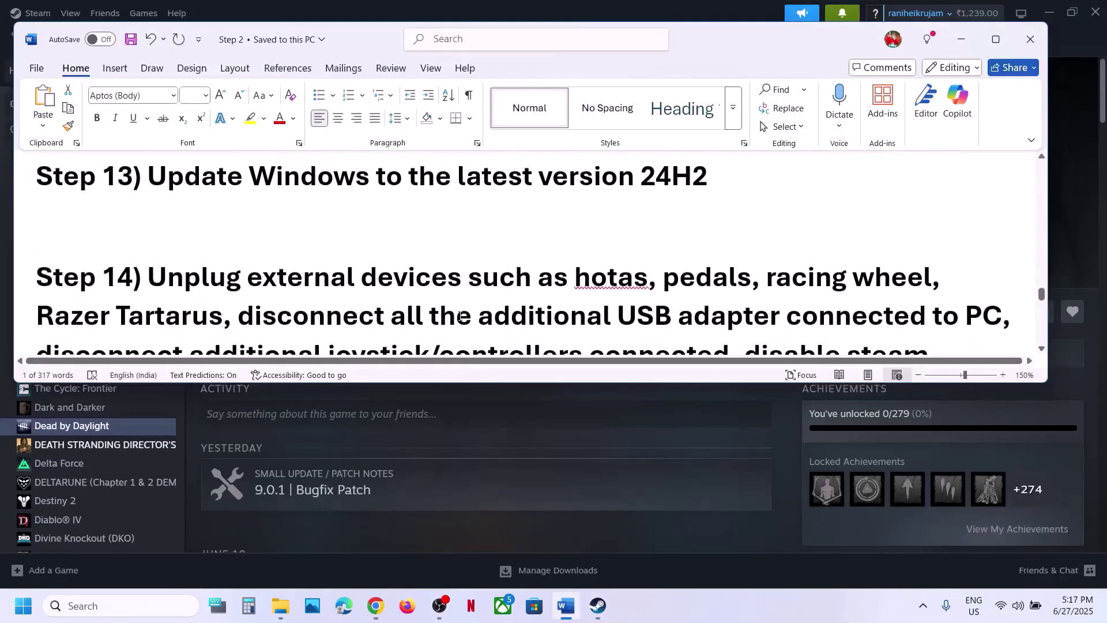
{"action": "scroll", "coordinate": [459, 316], "scroll_direction": "up", "scroll_amount": 2}
{"action": "scroll", "coordinate": [459, 316], "scroll_direction": "up", "scroll_amount": 1}
{"action": "scroll", "coordinate": [460, 316], "scroll_direction": "down", "scroll_amount": 1}
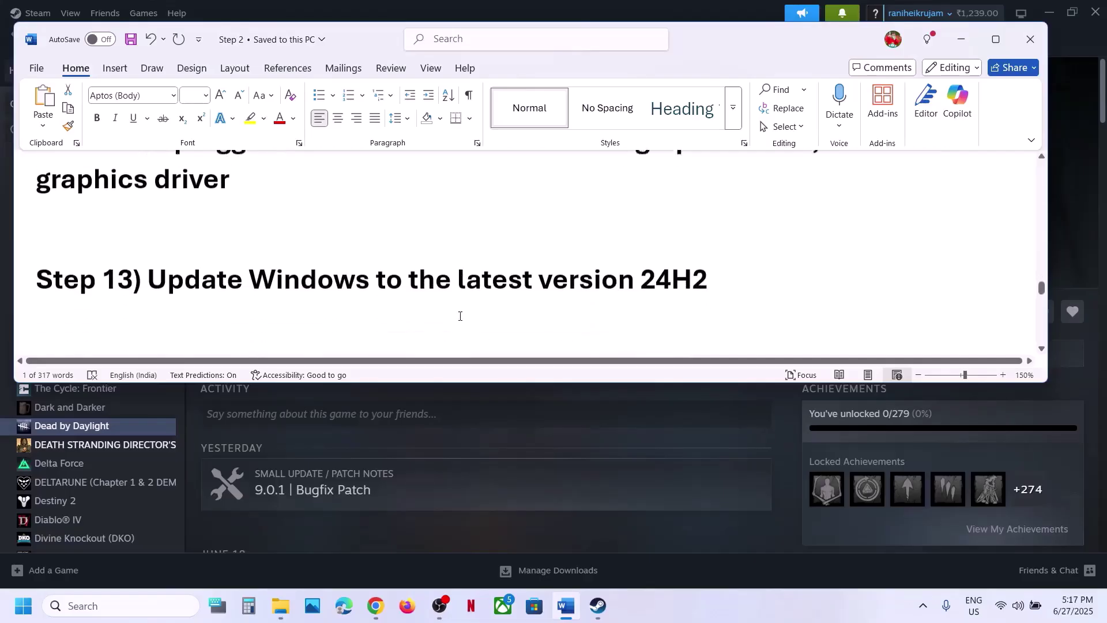
{"action": "scroll", "coordinate": [460, 316], "scroll_direction": "up", "scroll_amount": 3}
{"action": "scroll", "coordinate": [460, 316], "scroll_direction": "down", "scroll_amount": 3}
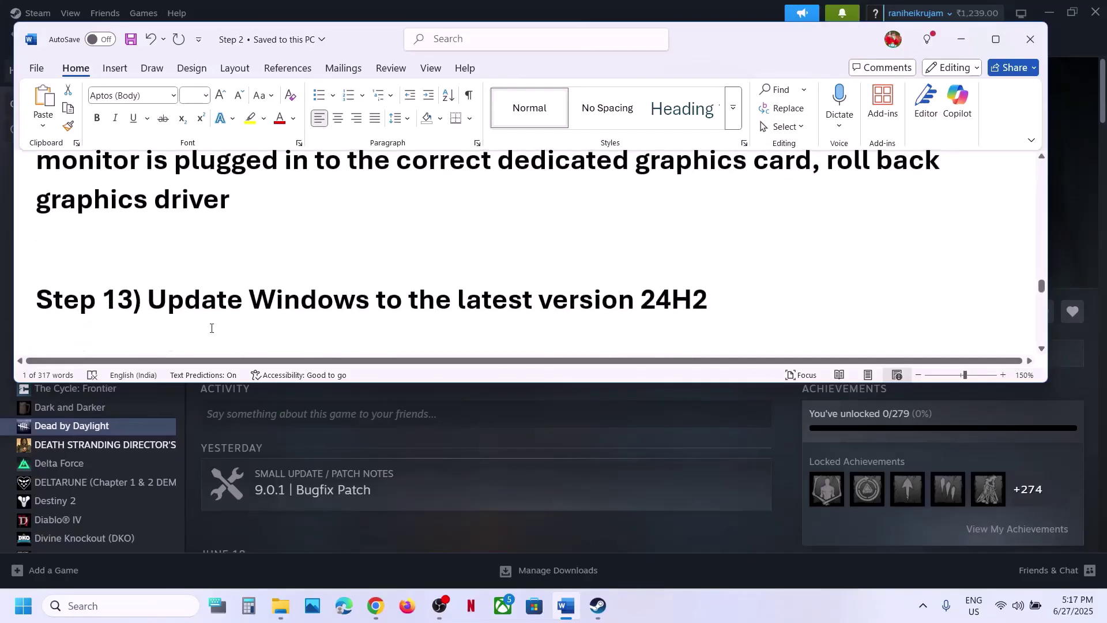
{"action": "left_click_drag", "start_coordinate": [148, 300], "coordinate": [573, 307]}
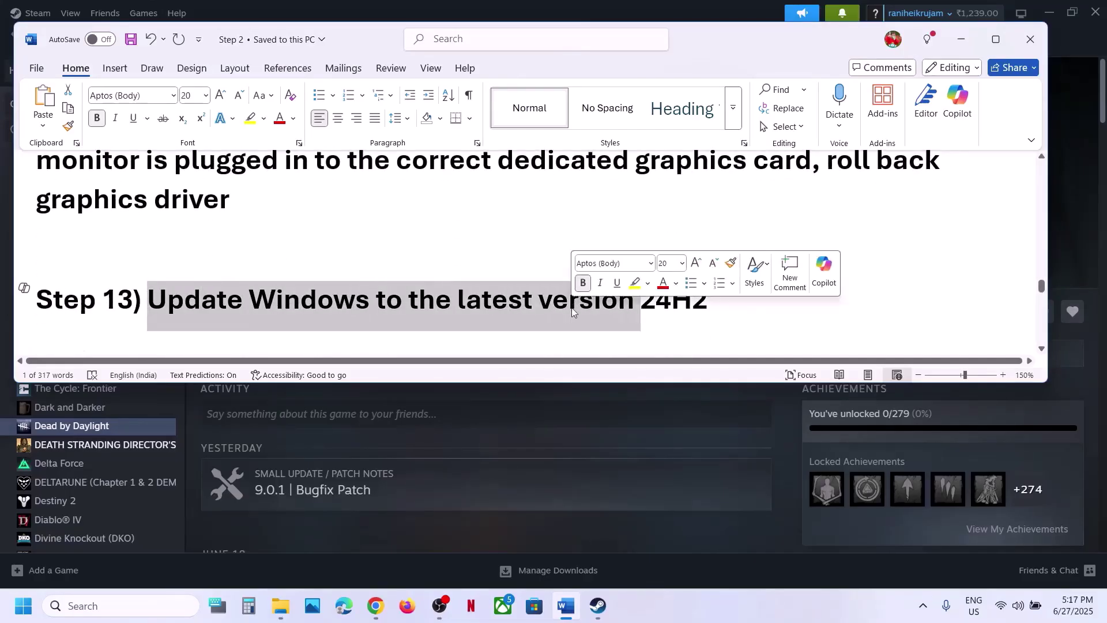
Check for updates in Windows Settings, bring up the power options with Restart, and return to Steam
{"action": "left_click", "coordinate": [592, 429]}
{"action": "key", "text": "super+i"}
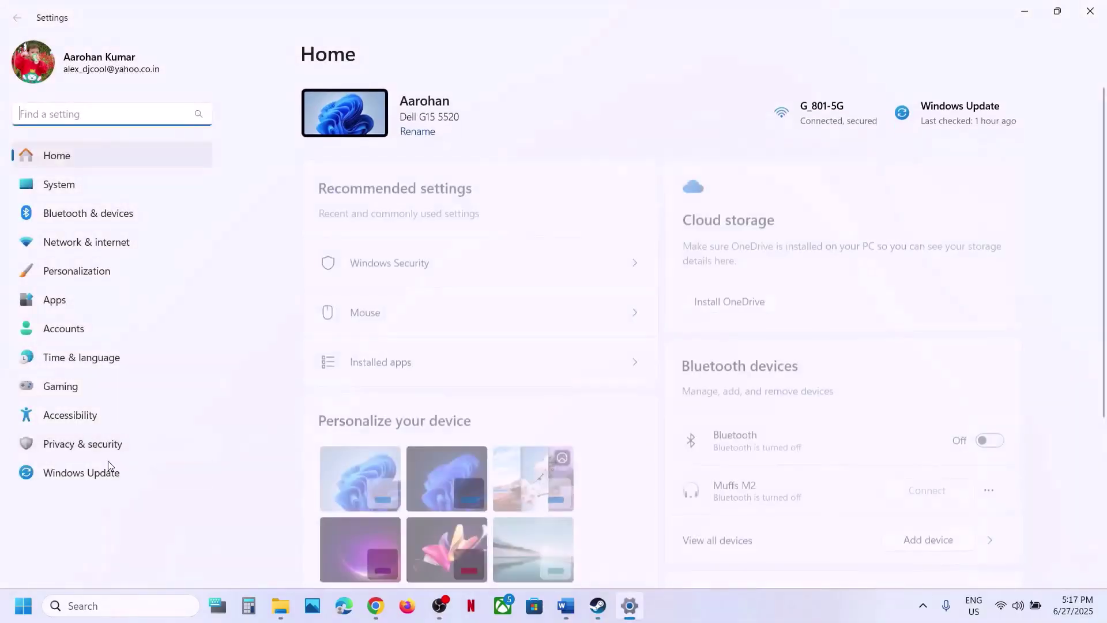
{"action": "left_click", "coordinate": [77, 474]}
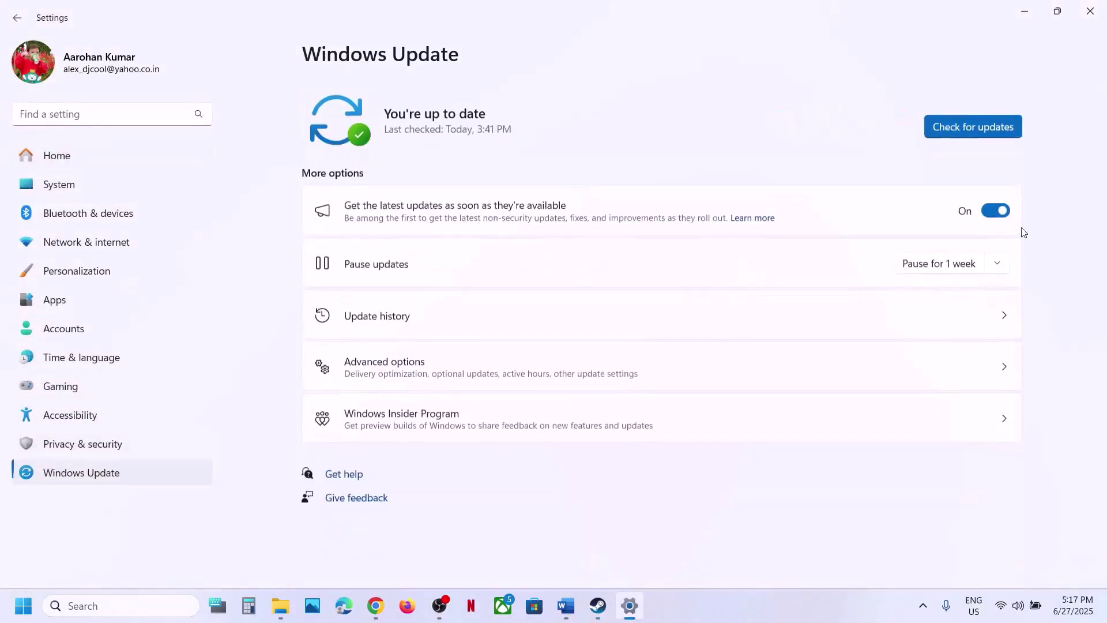
{"action": "left_click", "coordinate": [974, 126]}
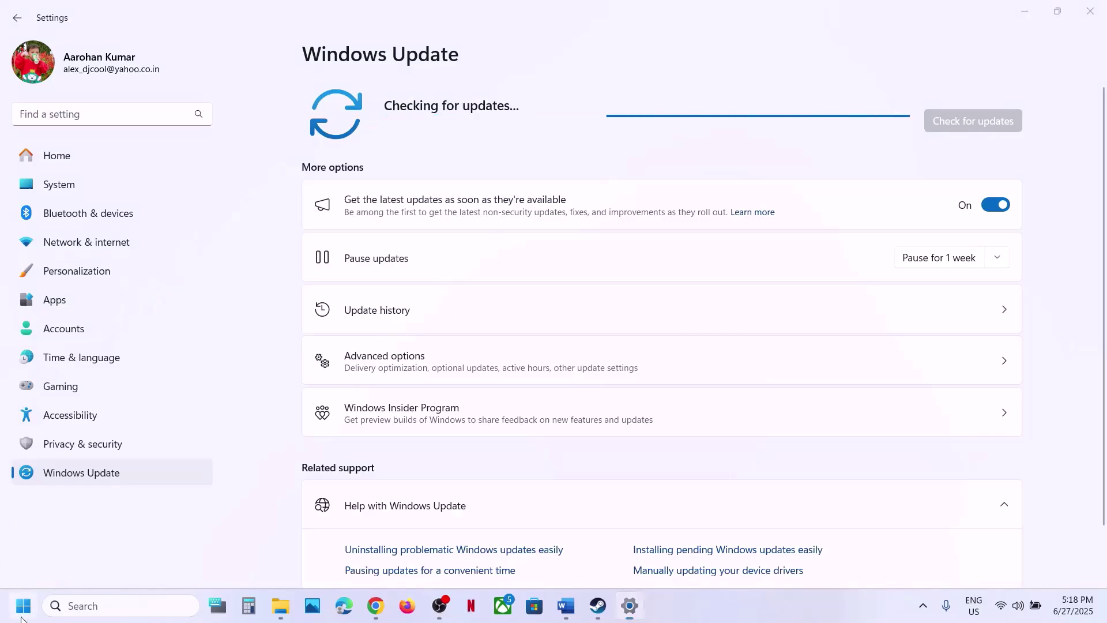
{"action": "key", "text": "super"}
{"action": "left_click", "coordinate": [419, 555]}
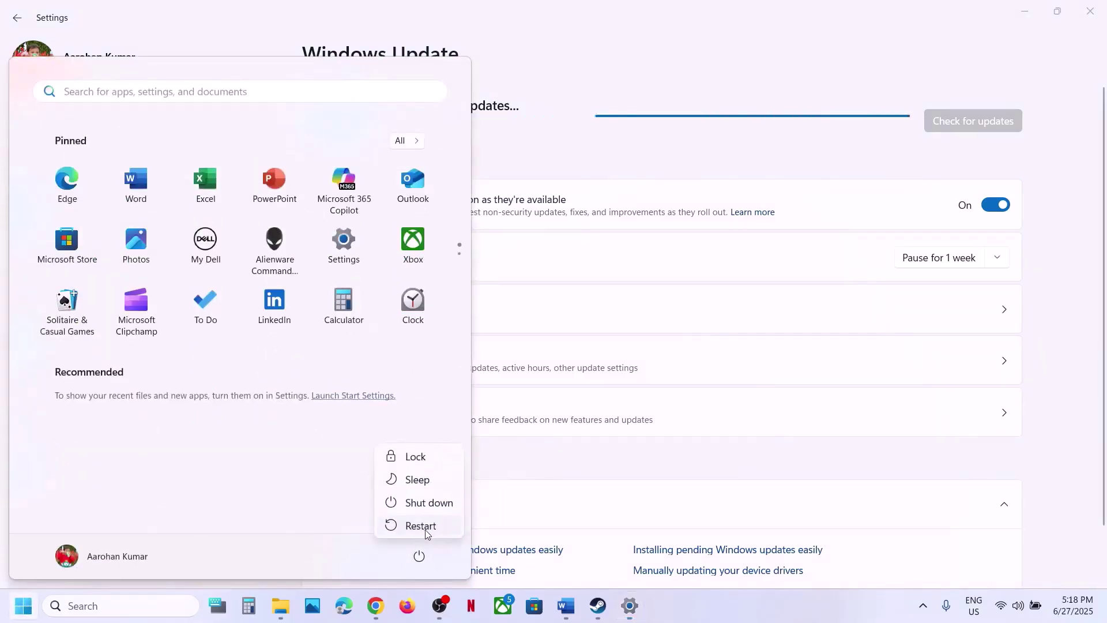
{"action": "left_click", "coordinate": [598, 606]}
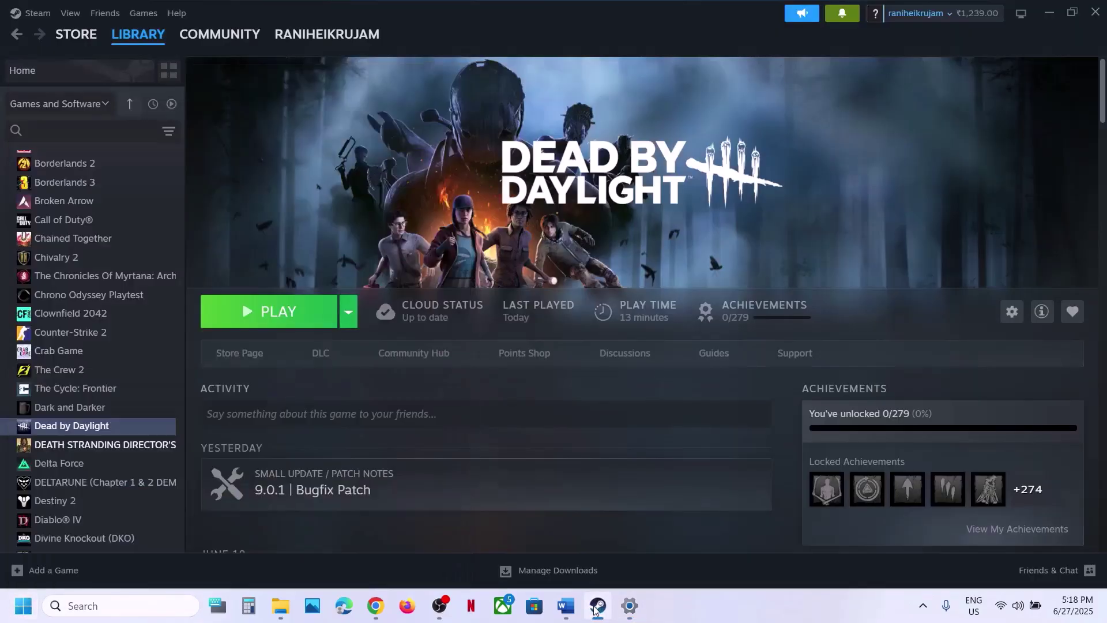
Maximize the Word guide and read Step 14, highlighting the parts on unplugging external devices and disabling the Steam overlay
{"action": "left_click", "coordinate": [566, 605]}
{"action": "scroll", "coordinate": [461, 305], "scroll_direction": "down", "scroll_amount": 3}
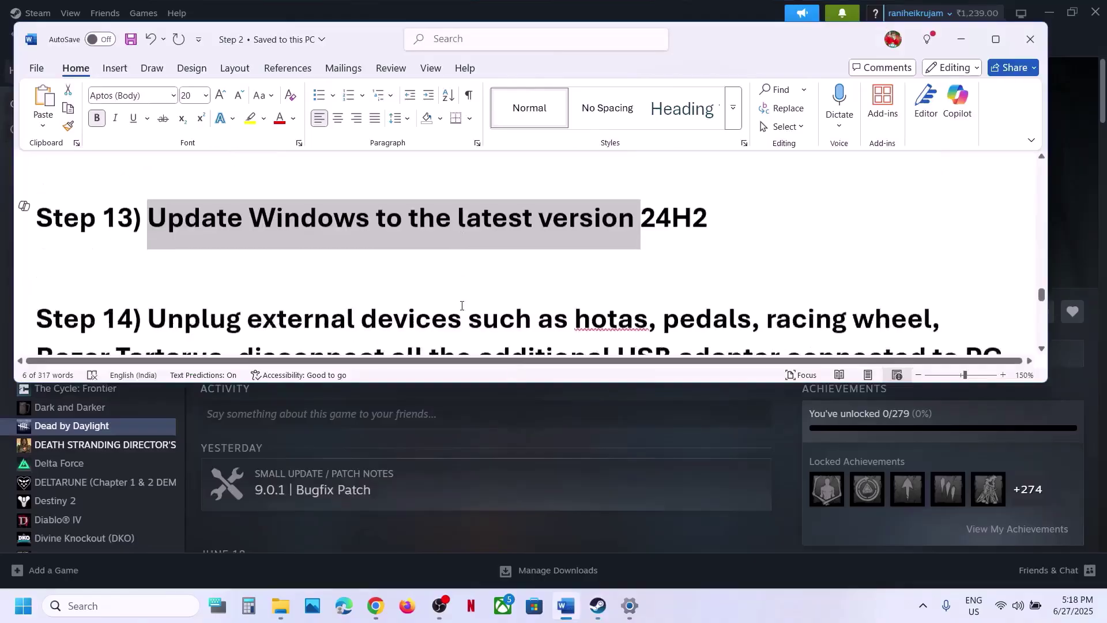
{"action": "left_click", "coordinate": [996, 39]}
{"action": "scroll", "coordinate": [646, 287], "scroll_direction": "up", "scroll_amount": 1}
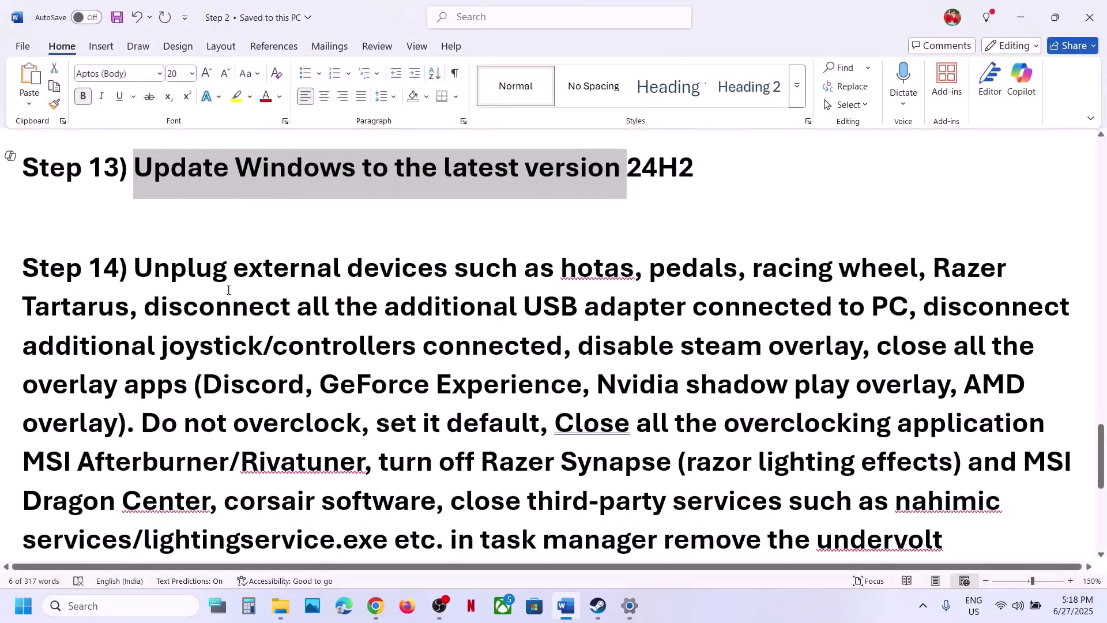
{"action": "left_click_drag", "start_coordinate": [226, 274], "coordinate": [863, 347]}
Turn off the Steam Overlay while in-game in Dead by Daylight's Steam properties
{"action": "left_click", "coordinate": [598, 606]}
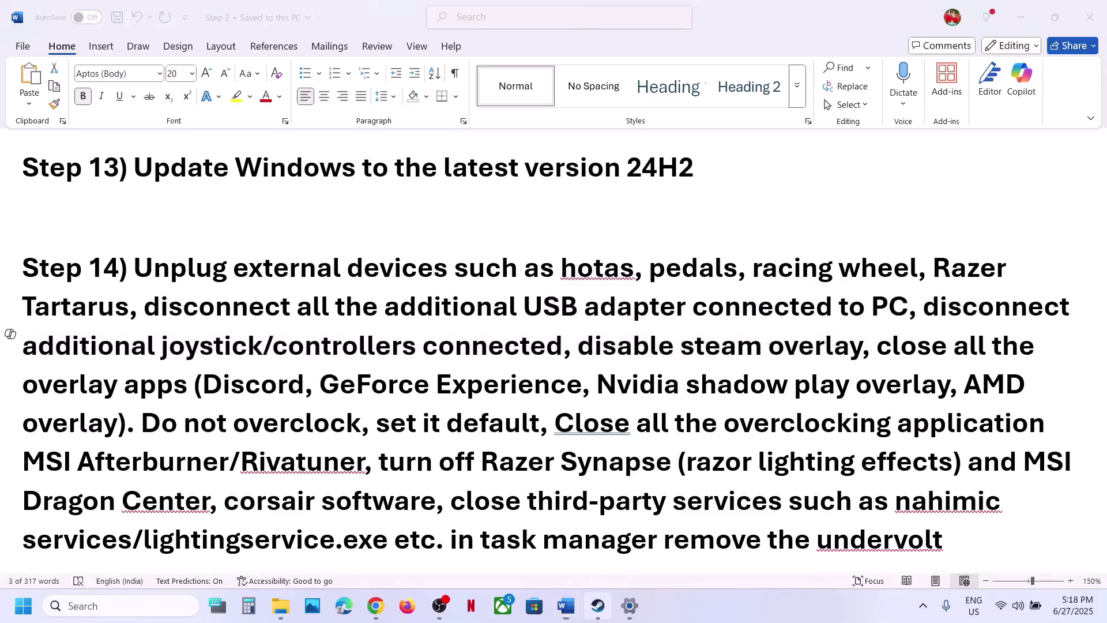
{"action": "right_click", "coordinate": [124, 426]}
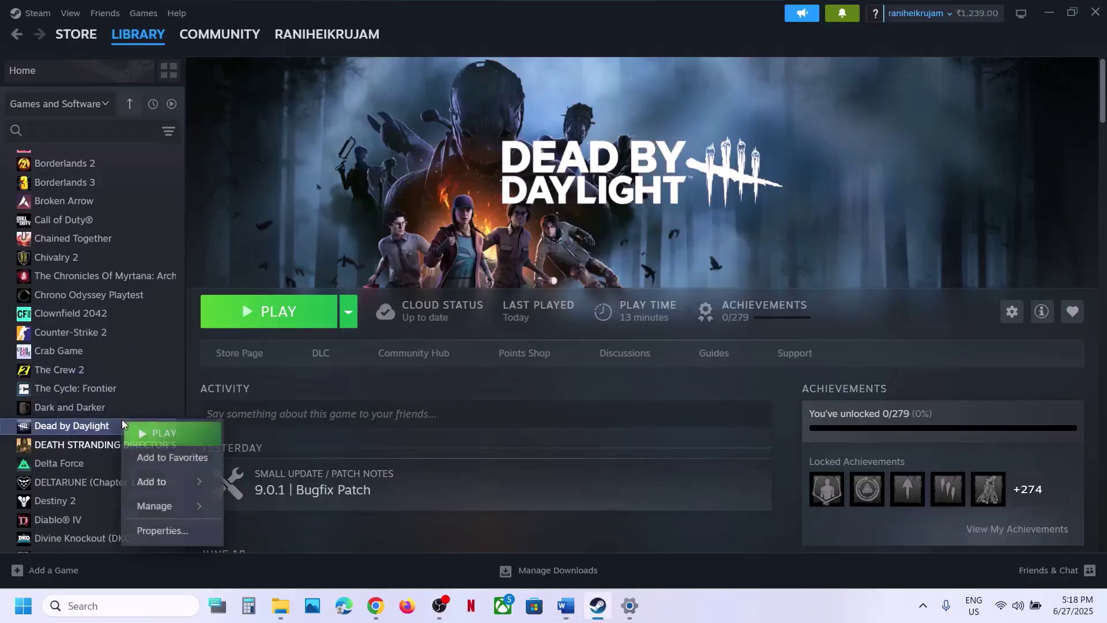
{"action": "left_click", "coordinate": [175, 530]}
{"action": "left_click", "coordinate": [817, 149]}
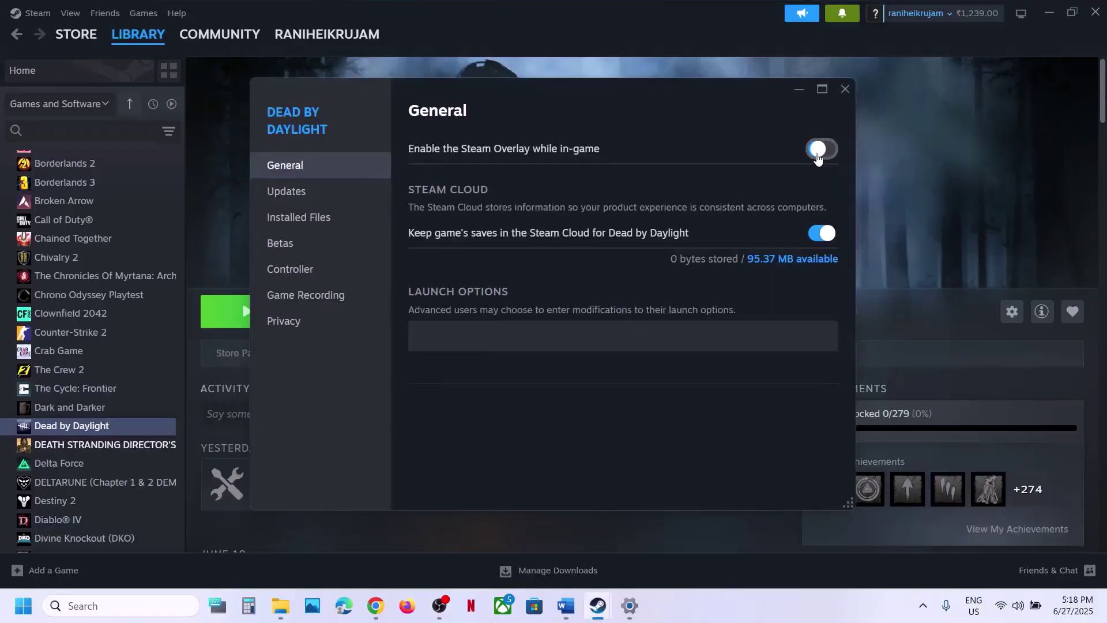
{"action": "left_click", "coordinate": [845, 89]}
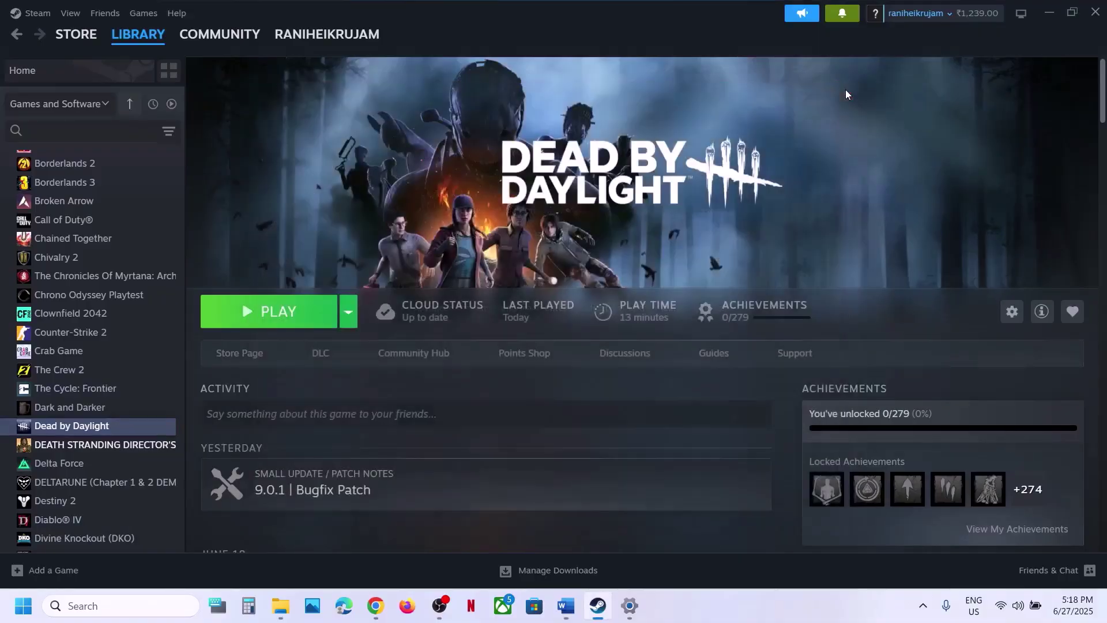
Highlight Discord in Step 14 and inspect the NVIDIA overlay option in the NVIDIA app's feature settings
{"action": "left_click", "coordinate": [566, 605]}
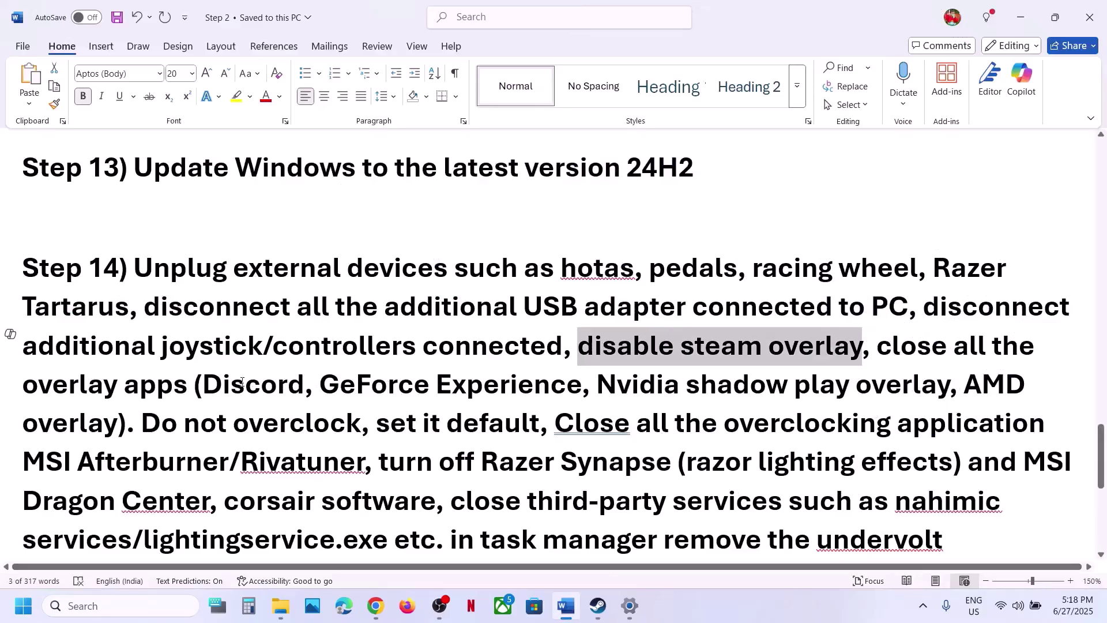
{"action": "left_click_drag", "start_coordinate": [217, 384], "coordinate": [273, 389]}
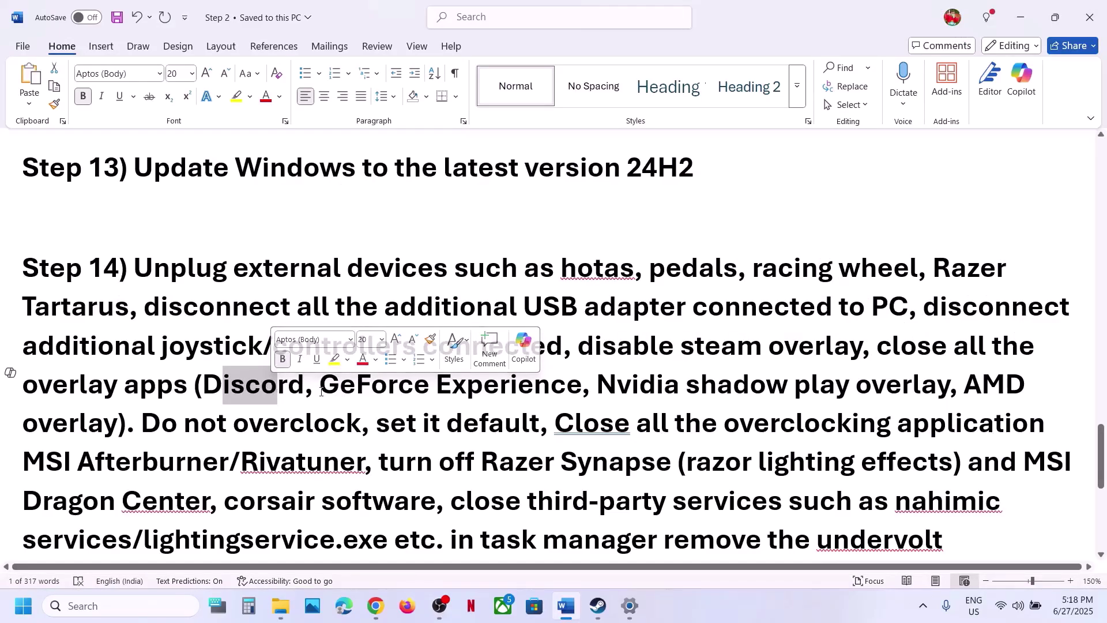
{"action": "left_click", "coordinate": [122, 605]}
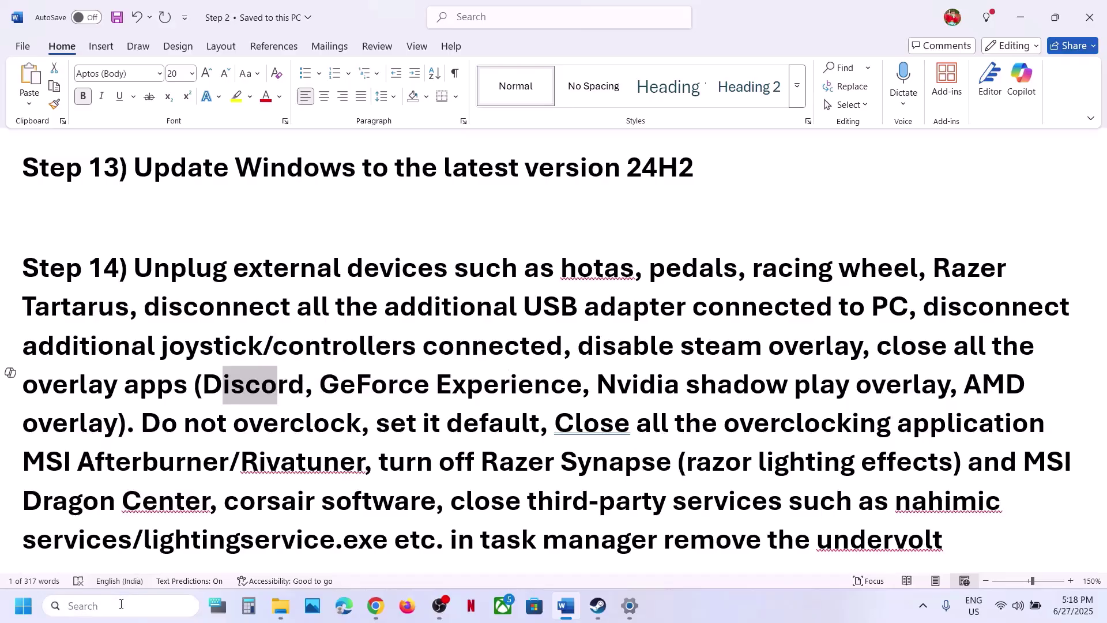
{"action": "type", "text": "nvi"}
{"action": "key", "text": "Return"}
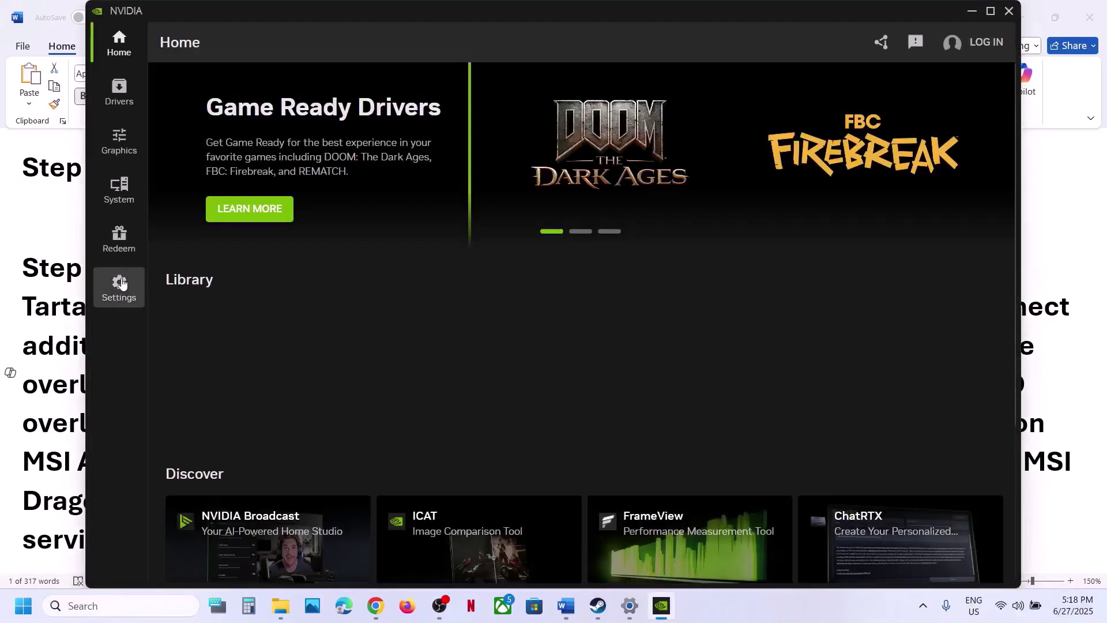
{"action": "left_click", "coordinate": [119, 284]}
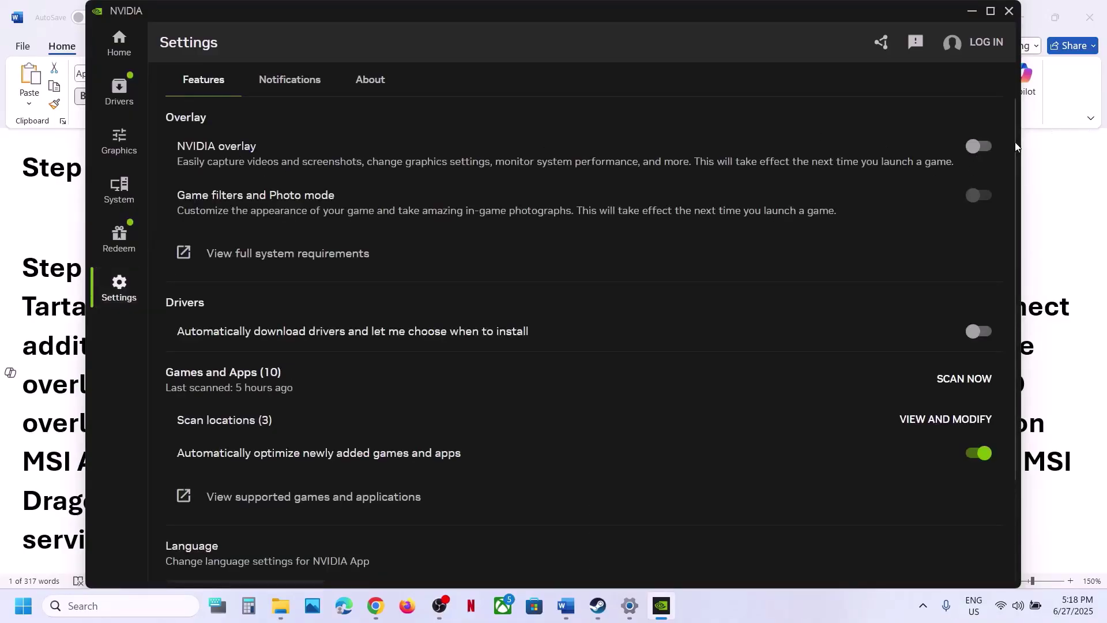
{"action": "left_click", "coordinate": [1067, 249]}
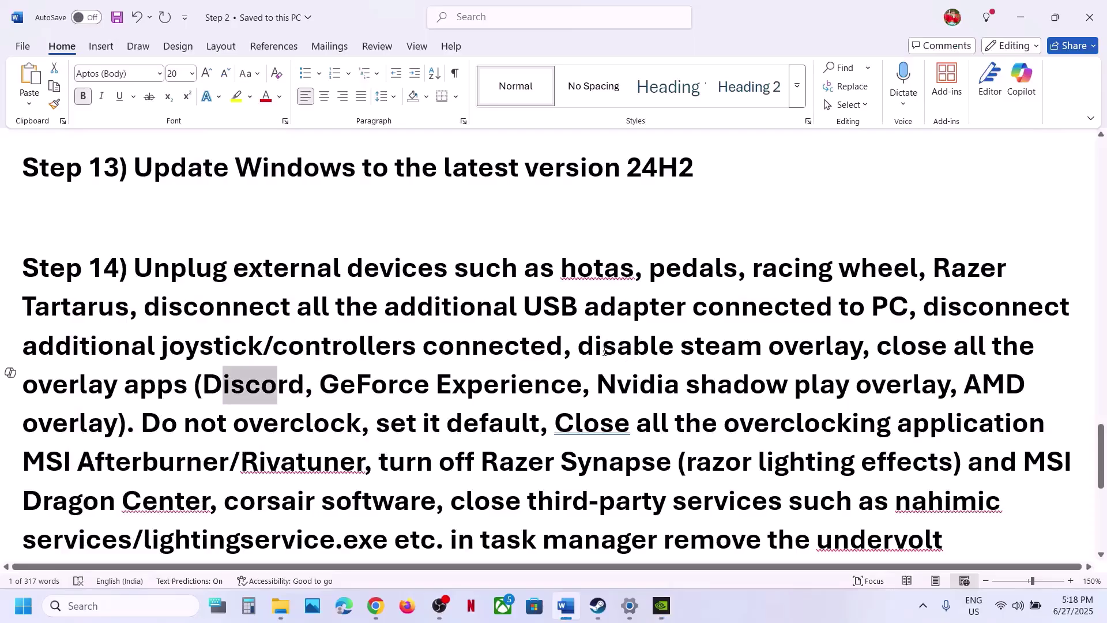
Highlight the Step 14 text on closing all overlay apps, including the word GeForce
{"action": "left_click_drag", "start_coordinate": [590, 348], "coordinate": [188, 389]}
{"action": "left_click", "coordinate": [876, 365]}
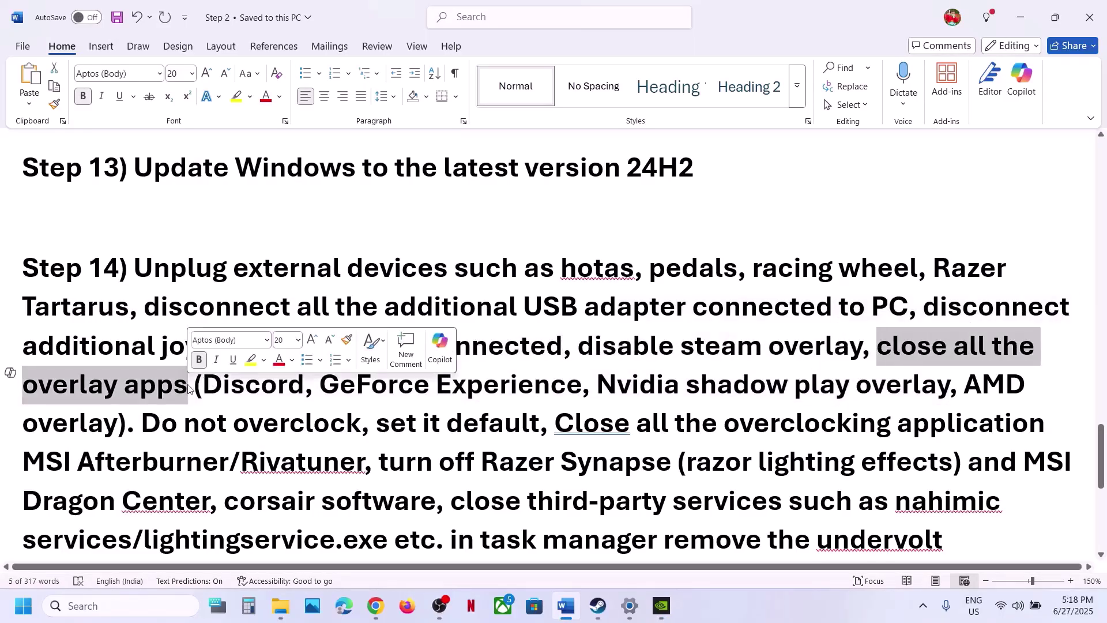
{"action": "double_click", "coordinate": [374, 385]}
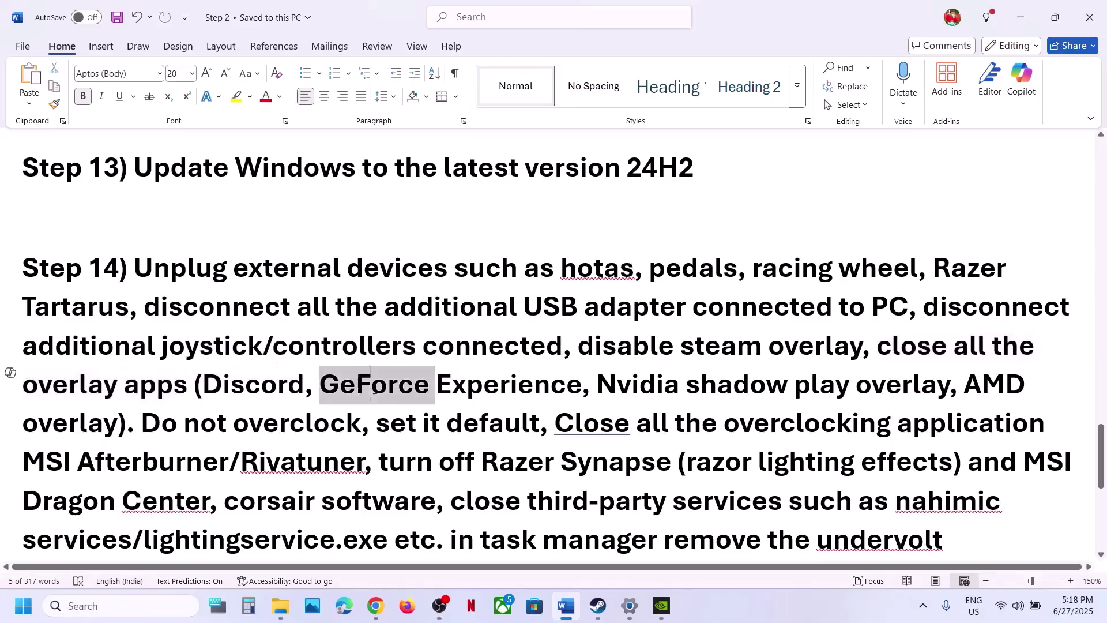
View Dead by Daylight's graphics settings in the NVIDIA app and minimize the app
{"action": "left_click", "coordinate": [673, 612]}
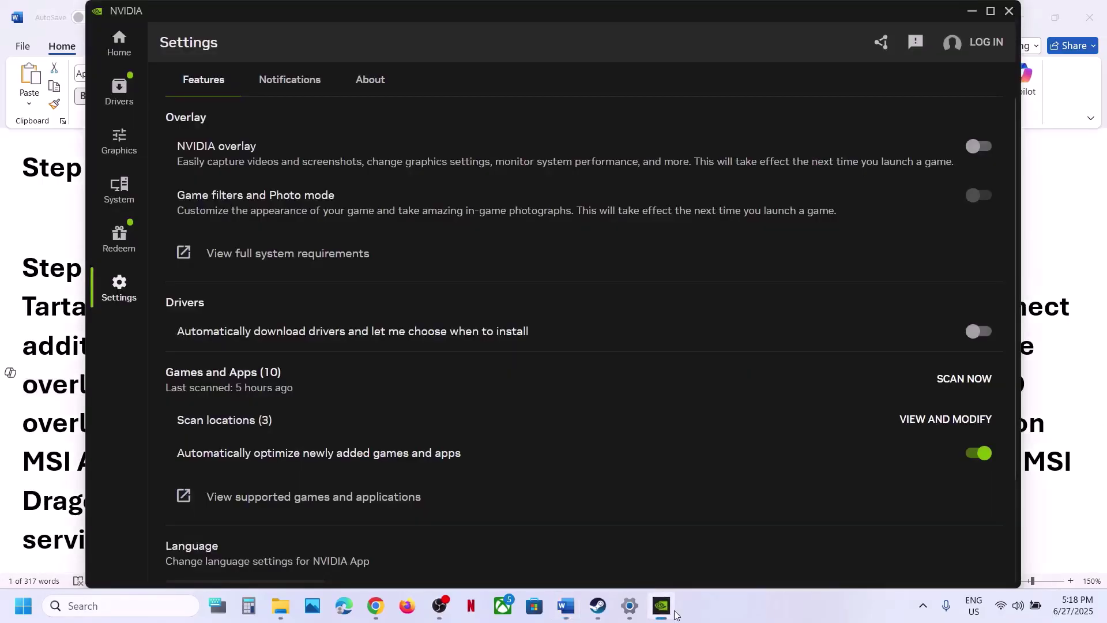
{"action": "left_click", "coordinate": [119, 42]}
{"action": "scroll", "coordinate": [473, 370], "scroll_direction": "down", "scroll_amount": 2}
{"action": "mouse_move", "coordinate": [715, 306]}
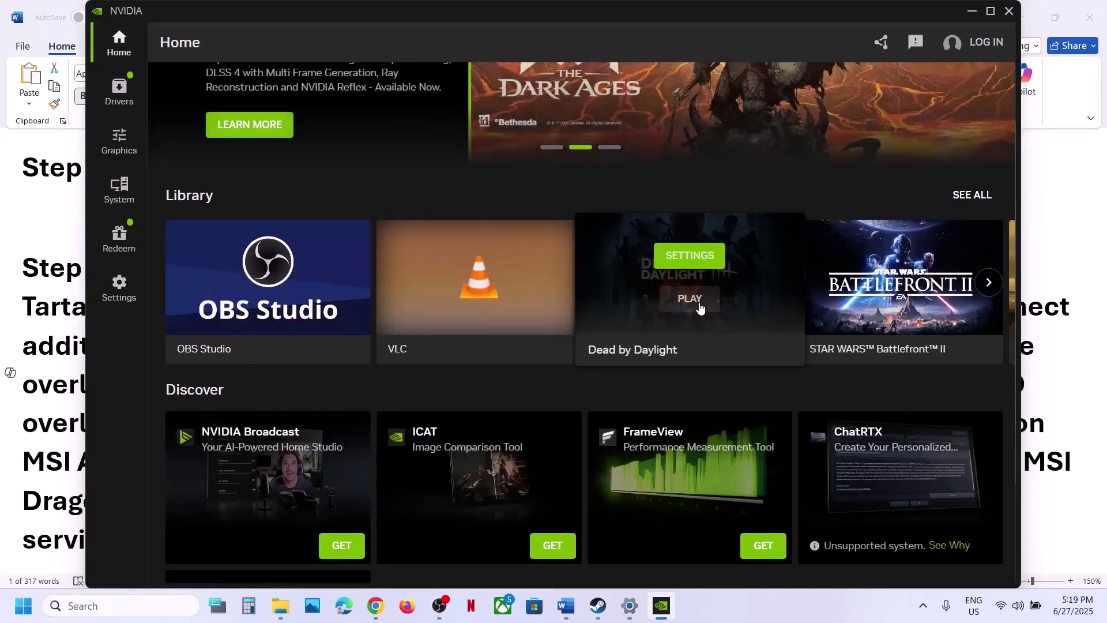
{"action": "left_click", "coordinate": [696, 258]}
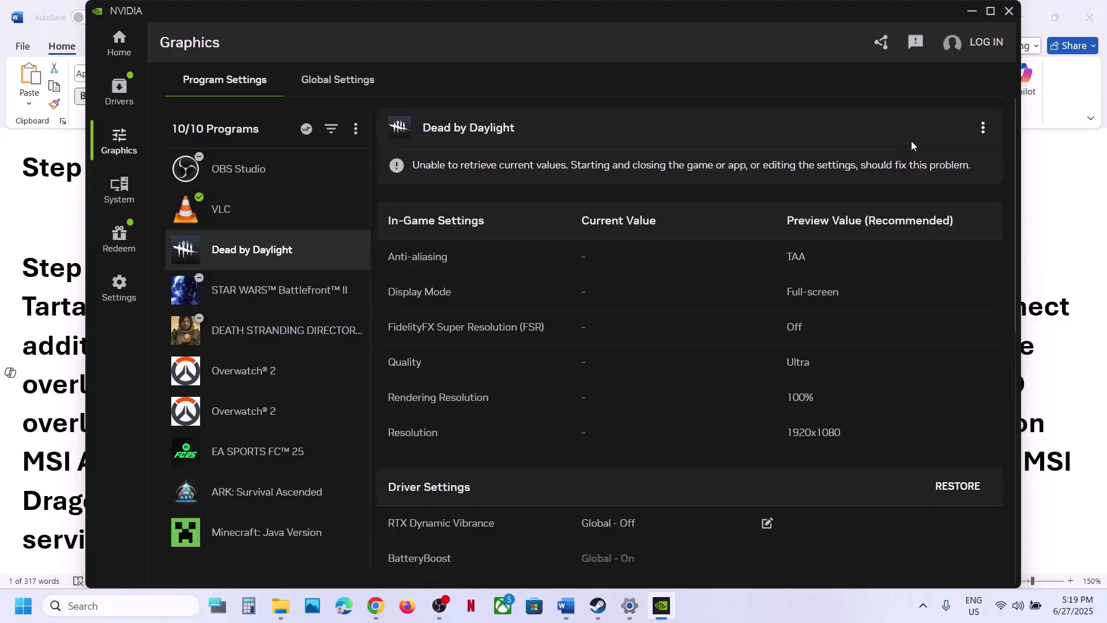
{"action": "left_click", "coordinate": [971, 12]}
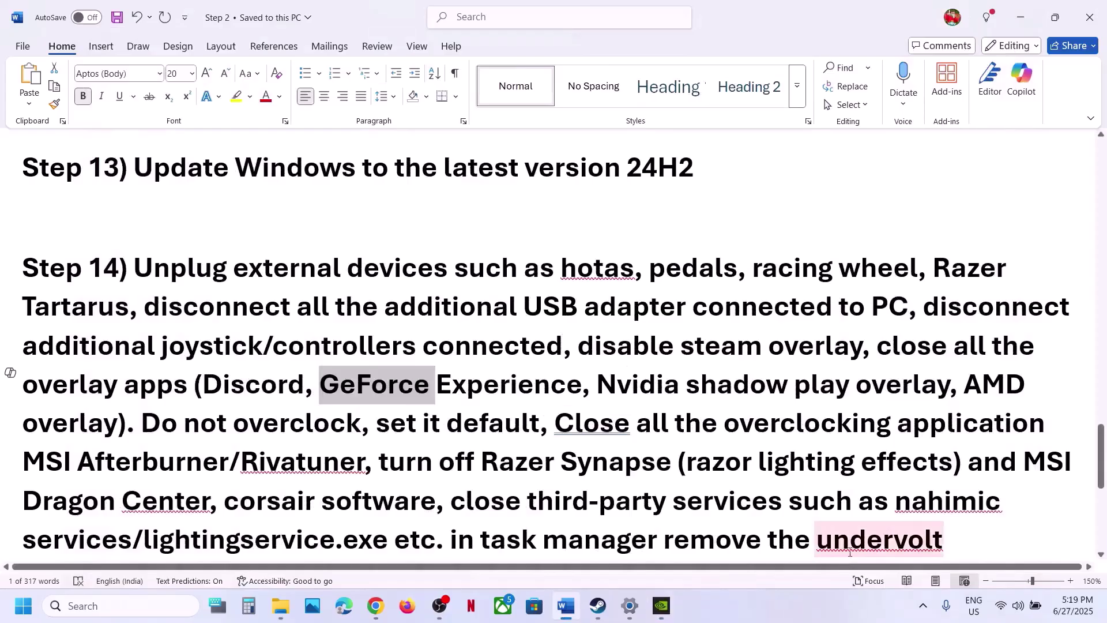
Exit the NVIDIA background app from the hidden notification-area icons
{"action": "left_click", "coordinate": [923, 605]}
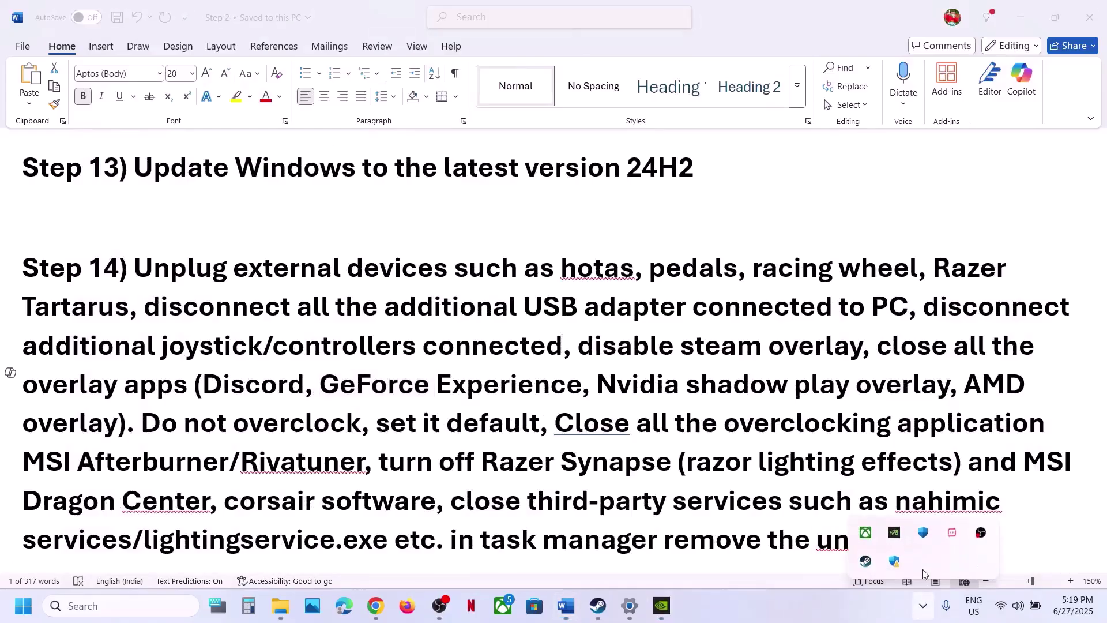
{"action": "right_click", "coordinate": [895, 534]}
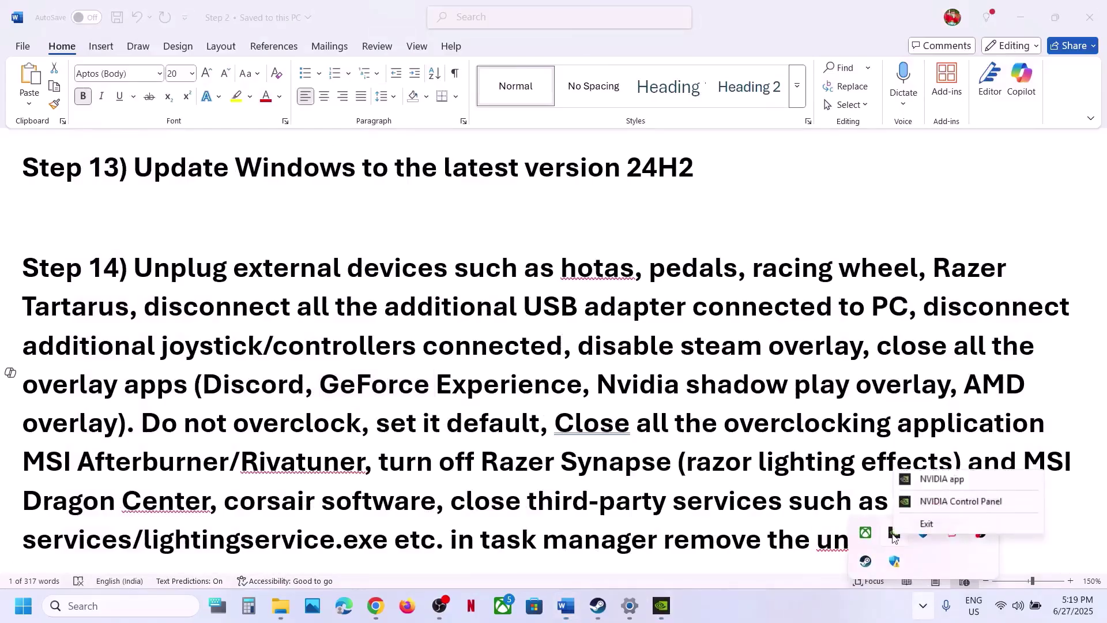
{"action": "left_click", "coordinate": [937, 522]}
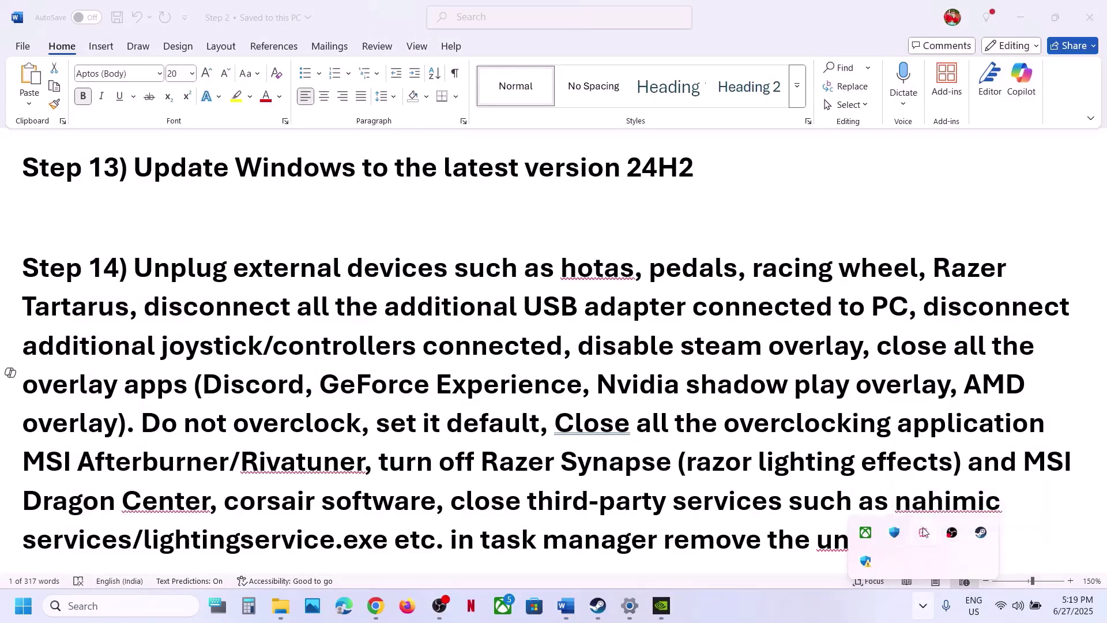
Highlight the Step 14 text on closing overclocking applications MSI Afterburner/Rivatuner, and the part on removing the undervolt
{"action": "left_click", "coordinate": [808, 606]}
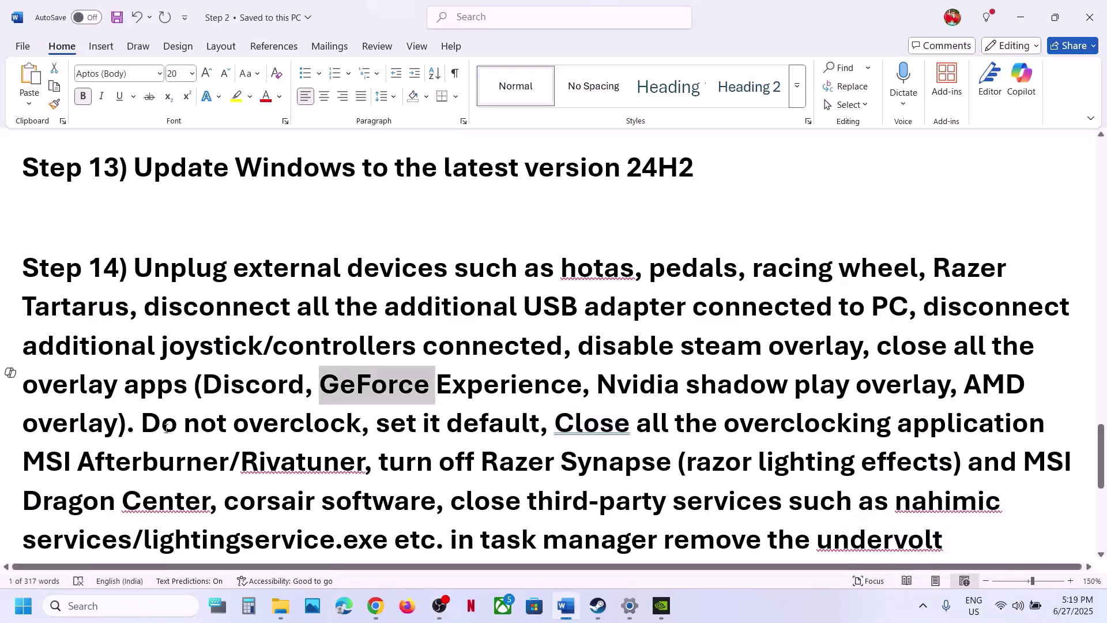
{"action": "left_click_drag", "start_coordinate": [156, 425], "coordinate": [362, 470]}
{"action": "scroll", "coordinate": [722, 315], "scroll_direction": "down", "scroll_amount": 2}
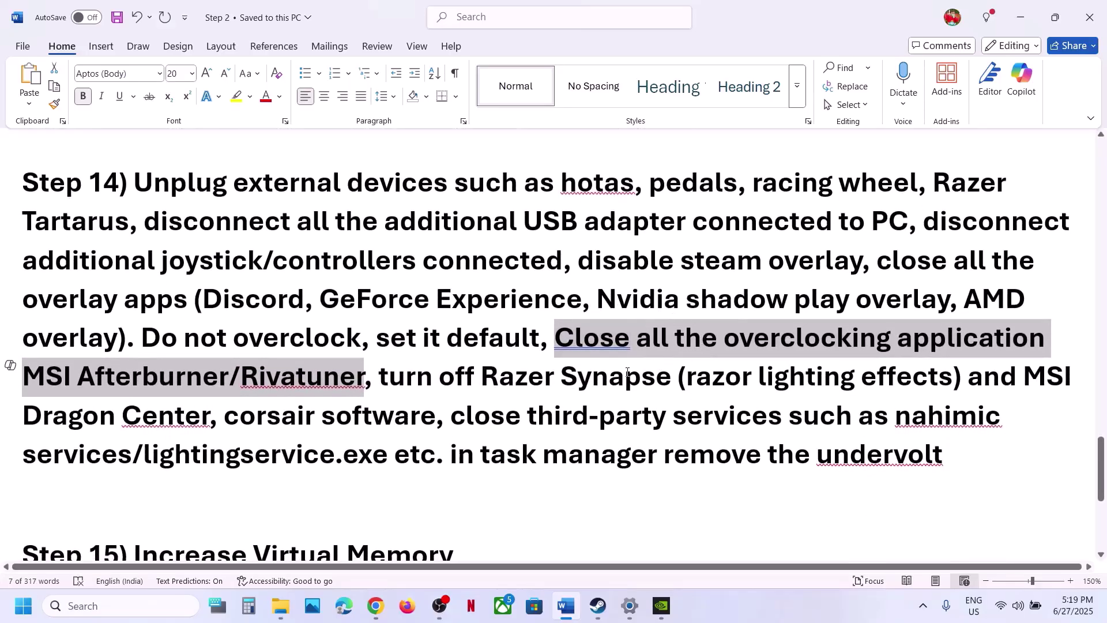
{"action": "left_click", "coordinate": [500, 398]}
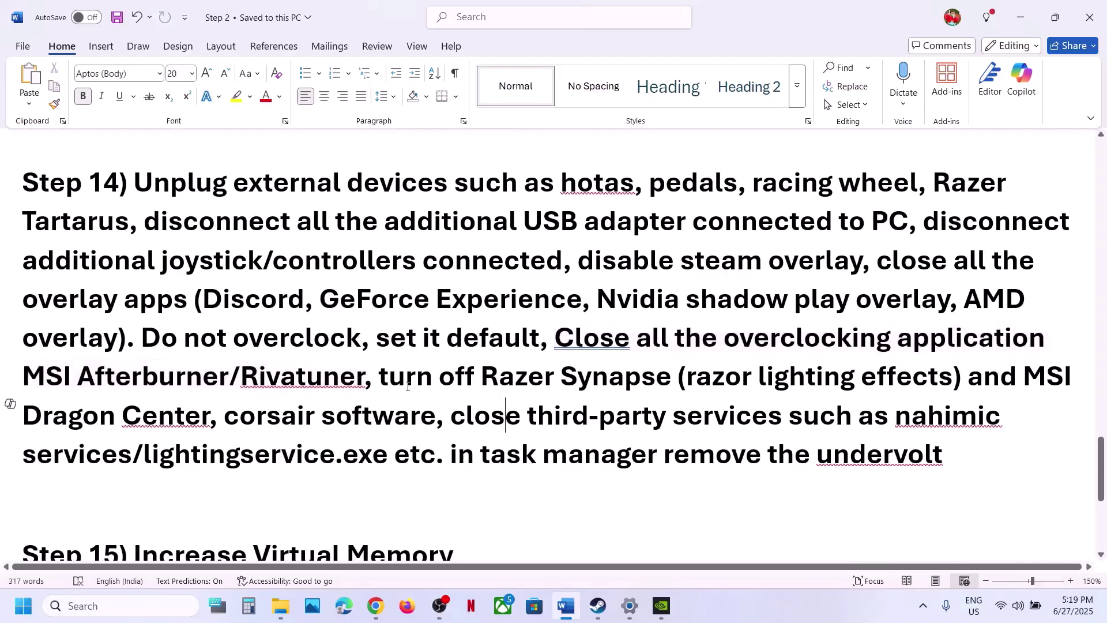
{"action": "left_click_drag", "start_coordinate": [381, 377], "coordinate": [872, 458]}
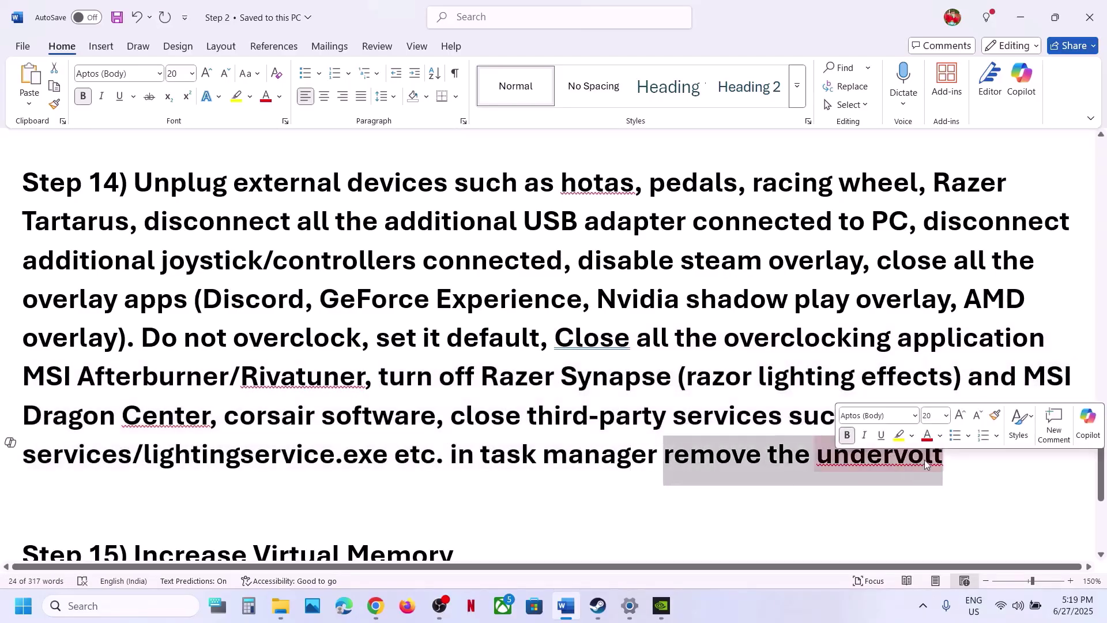
Highlight the Step 15 heading text on increasing virtual memory
{"action": "left_click", "coordinate": [475, 402]}
{"action": "scroll", "coordinate": [467, 404], "scroll_direction": "down", "scroll_amount": 3}
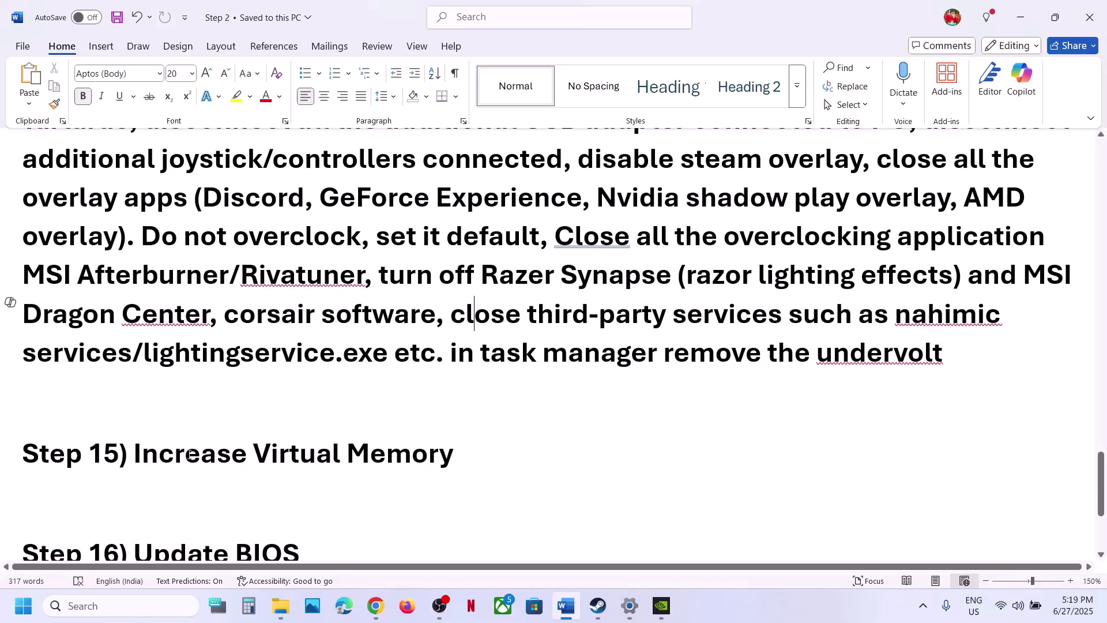
{"action": "left_click_drag", "start_coordinate": [190, 454], "coordinate": [453, 454]}
{"action": "left_click", "coordinate": [700, 621]}
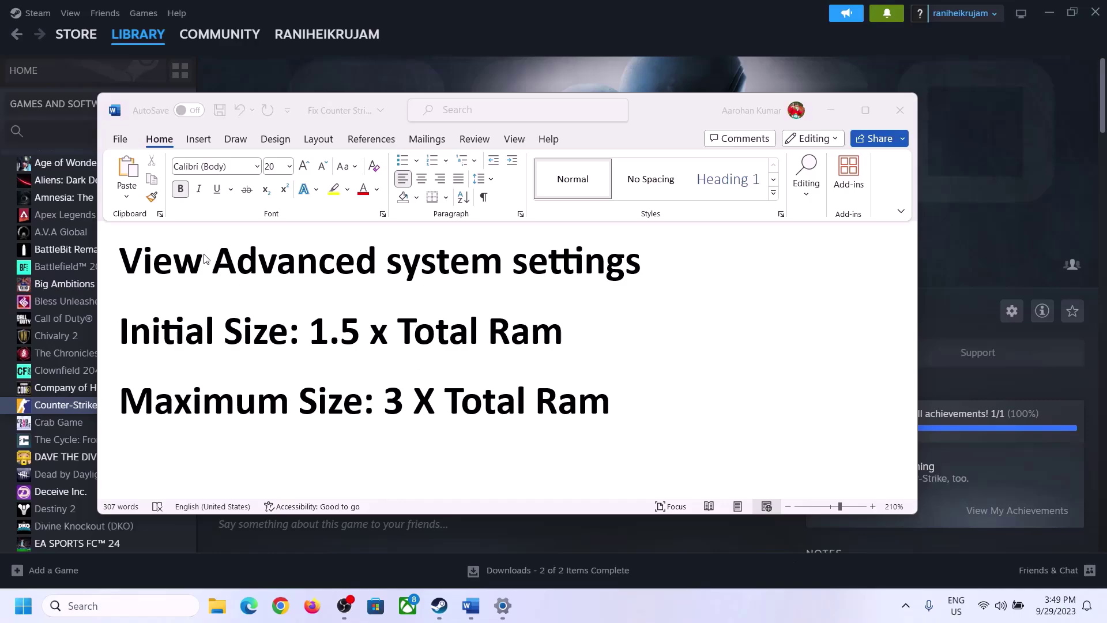
Copy "View Advanced system settings" from the document, search Windows for it and open the matching control panel item
{"action": "left_click", "coordinate": [161, 269]}
{"action": "left_click_drag", "start_coordinate": [162, 269], "coordinate": [634, 259]}
{"action": "key", "text": "ctrl+c"}
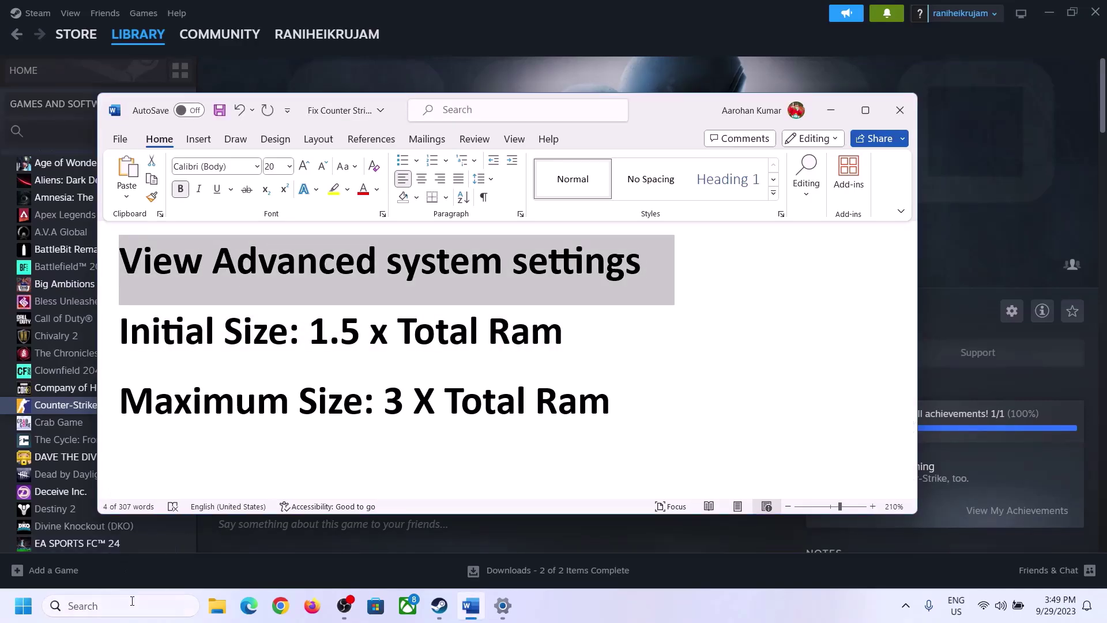
{"action": "left_click", "coordinate": [128, 605]}
{"action": "key", "text": "ctrl+v"}
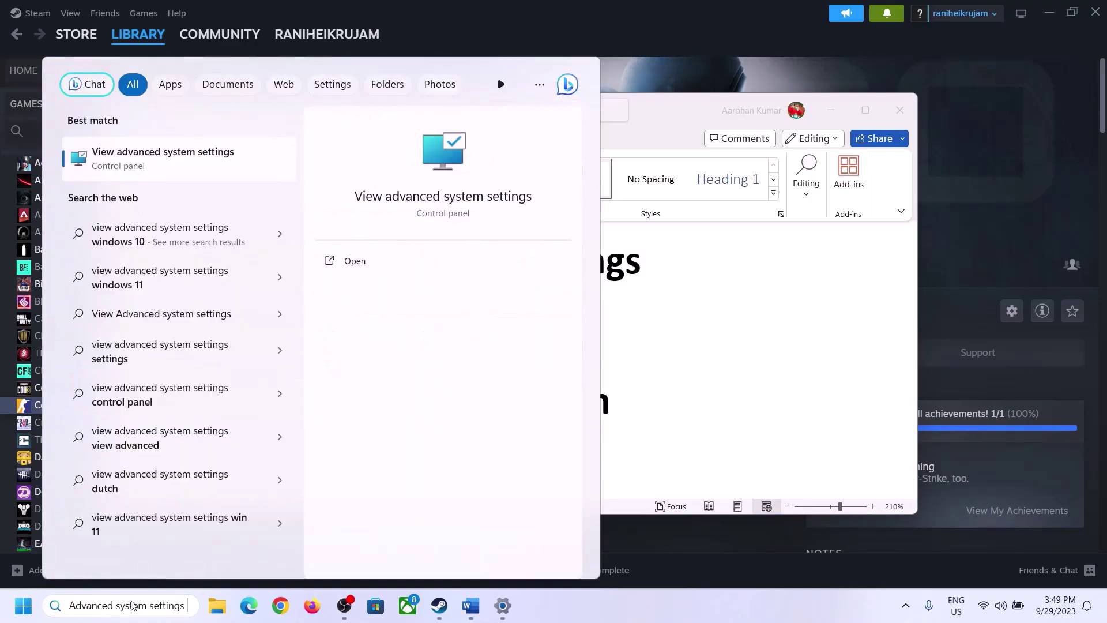
{"action": "left_click", "coordinate": [158, 167]}
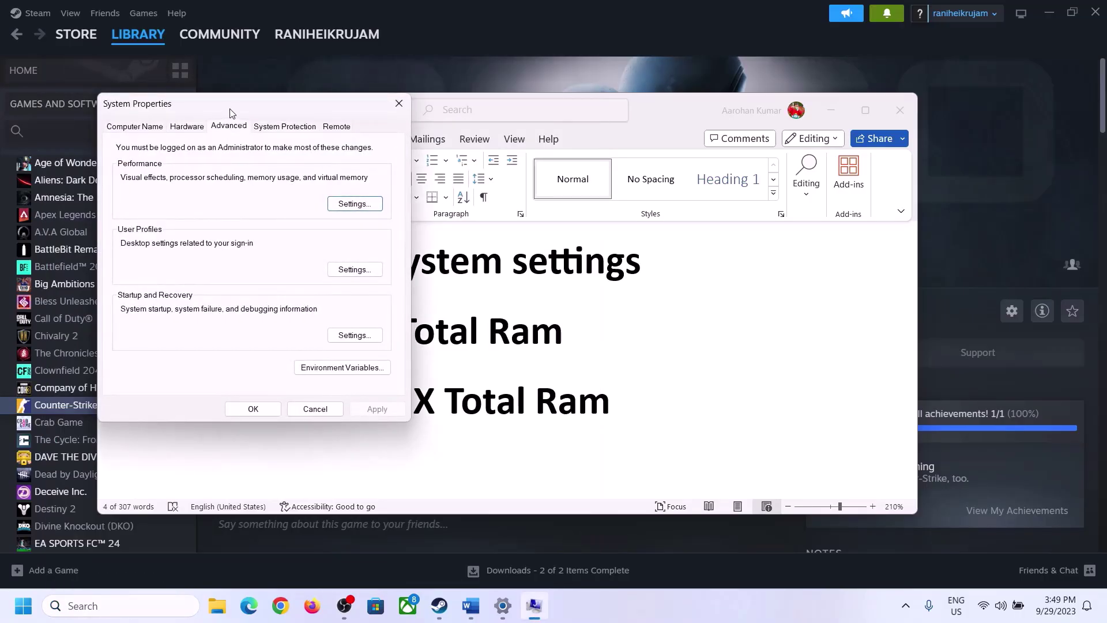
In the Virtual Memory settings under Performance Options, disable automatic paging file management and choose a custom size for drive C:
{"action": "left_click_drag", "start_coordinate": [229, 109], "coordinate": [494, 196]}
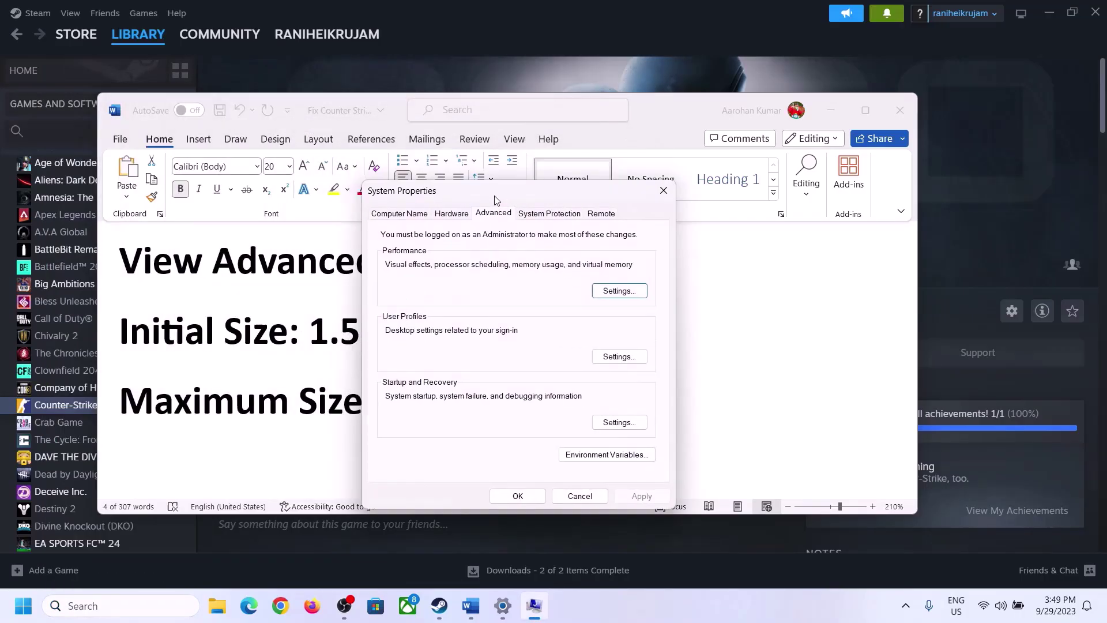
{"action": "left_click", "coordinate": [620, 291]}
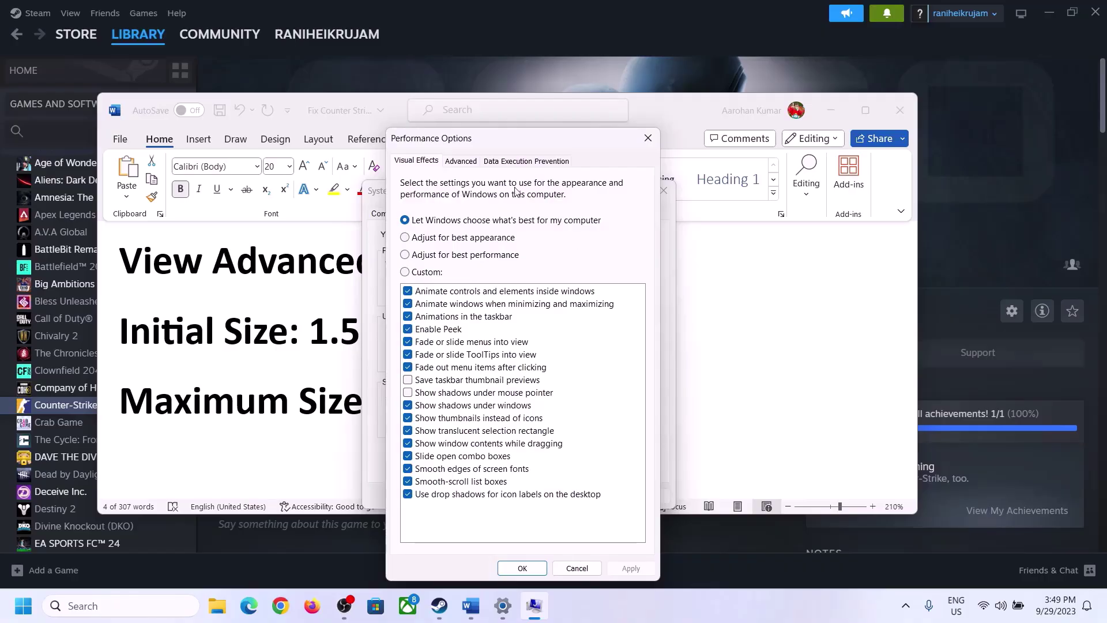
{"action": "left_click", "coordinate": [461, 162]}
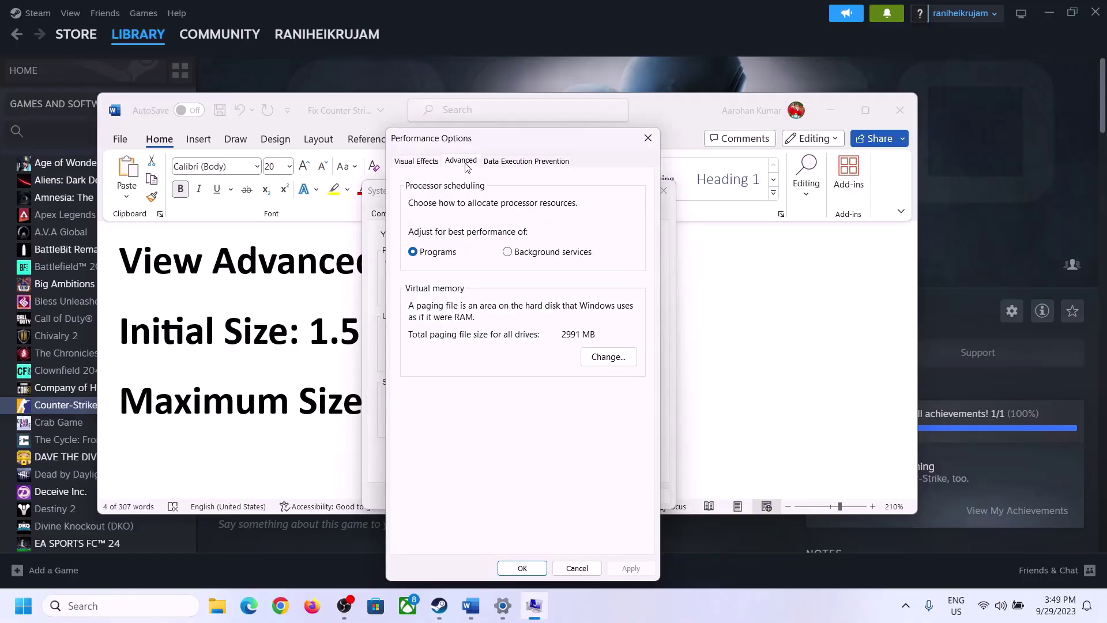
{"action": "left_click", "coordinate": [613, 355]}
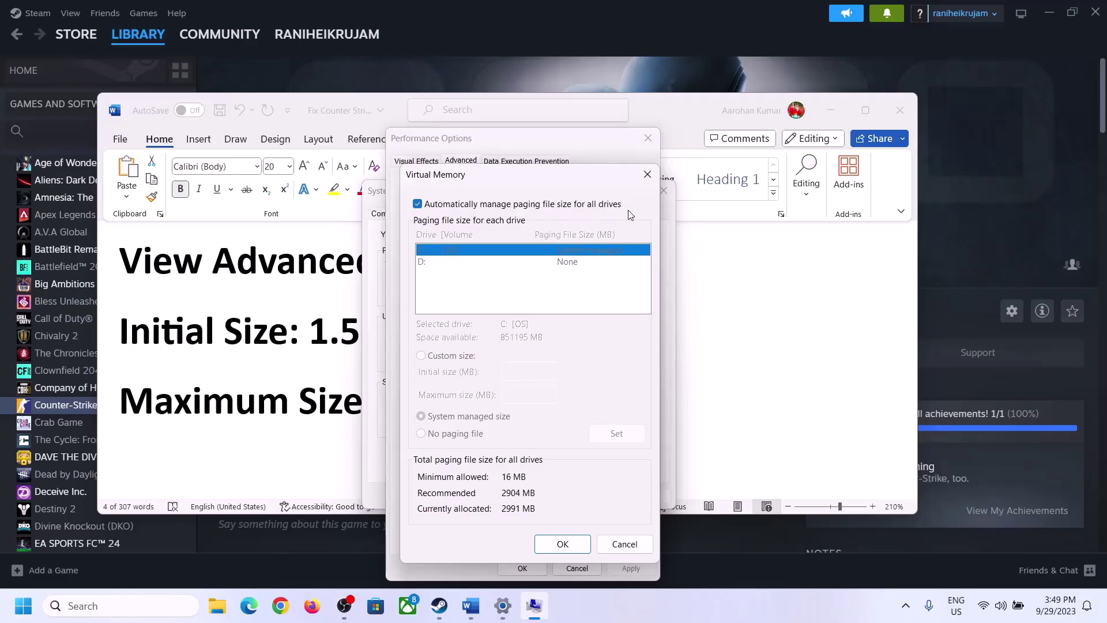
{"action": "left_click", "coordinate": [418, 205]}
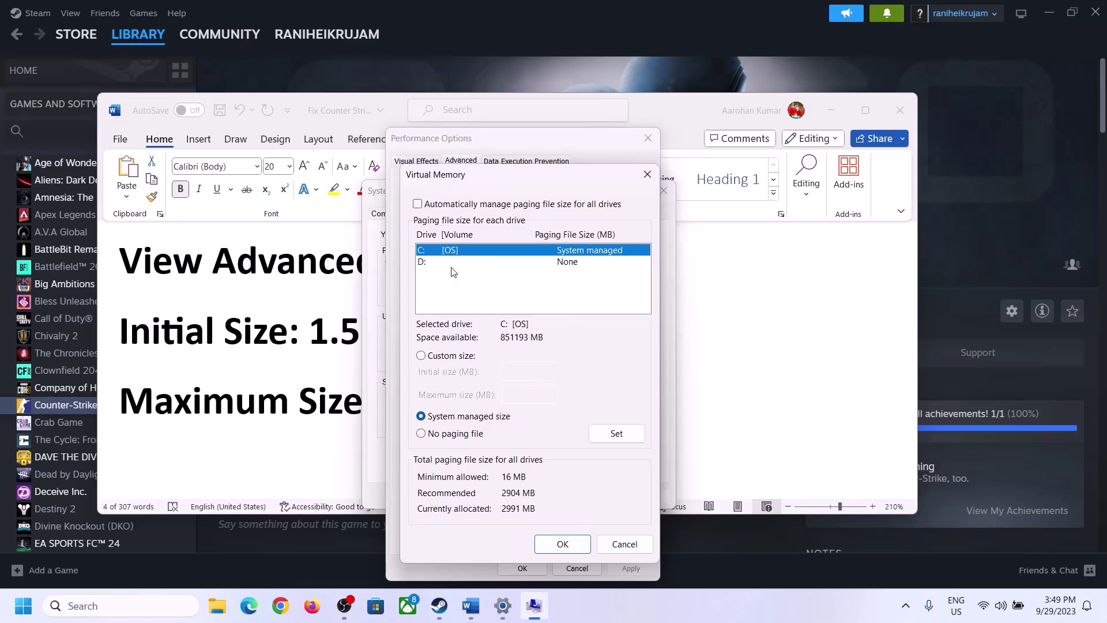
{"action": "left_click", "coordinate": [422, 357]}
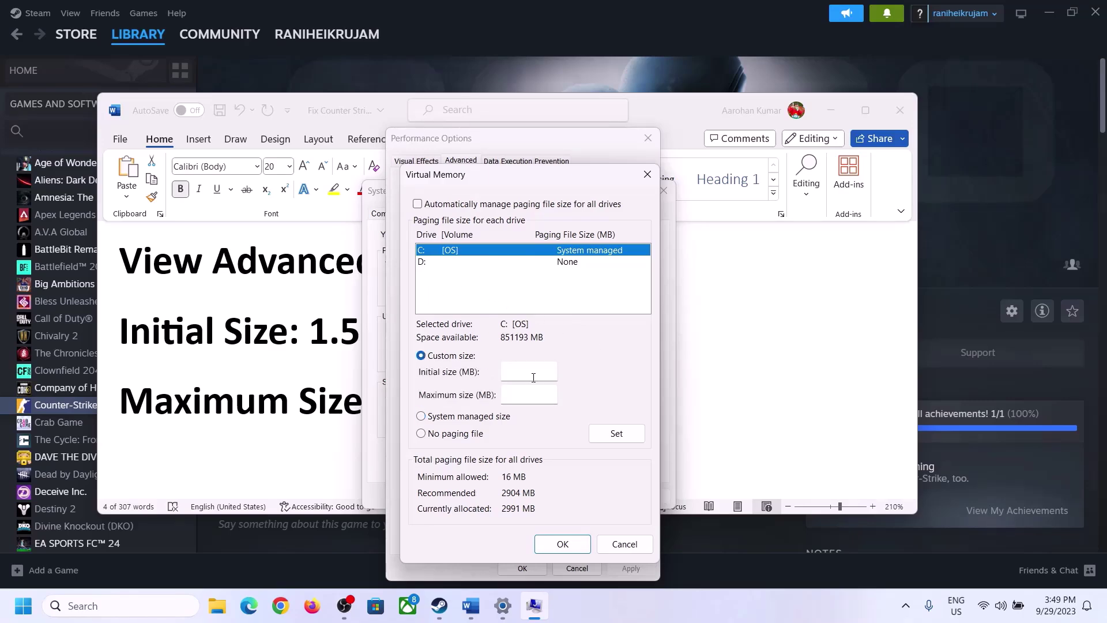
Highlight the initial size formula "1.5 x Total Ram" in the Word document
{"action": "left_click", "coordinate": [307, 339]}
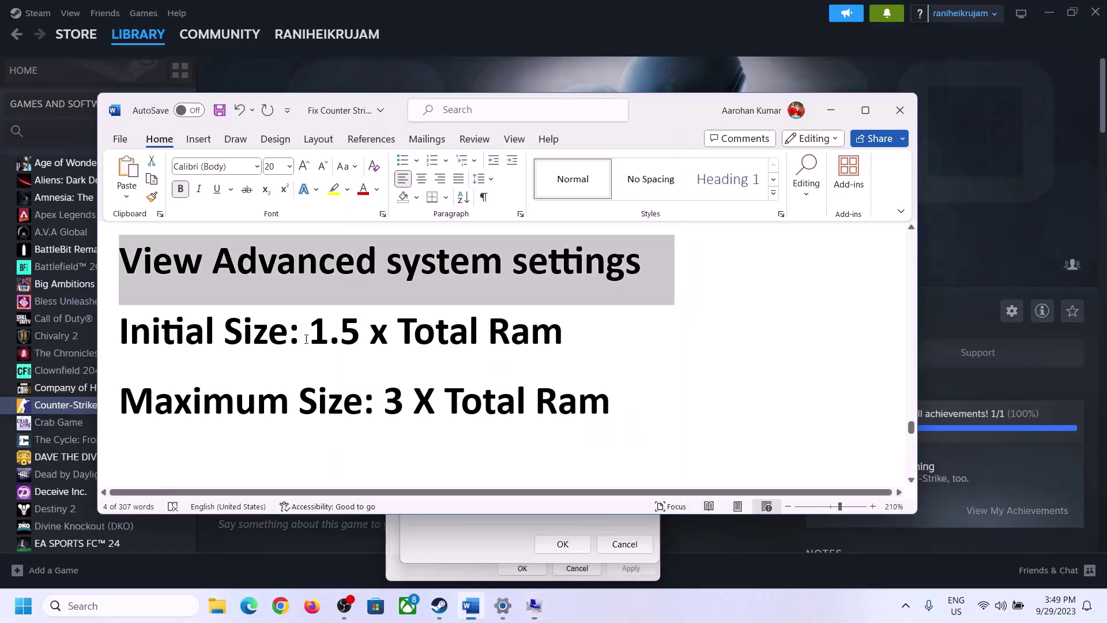
{"action": "left_click_drag", "start_coordinate": [316, 330], "coordinate": [515, 344]}
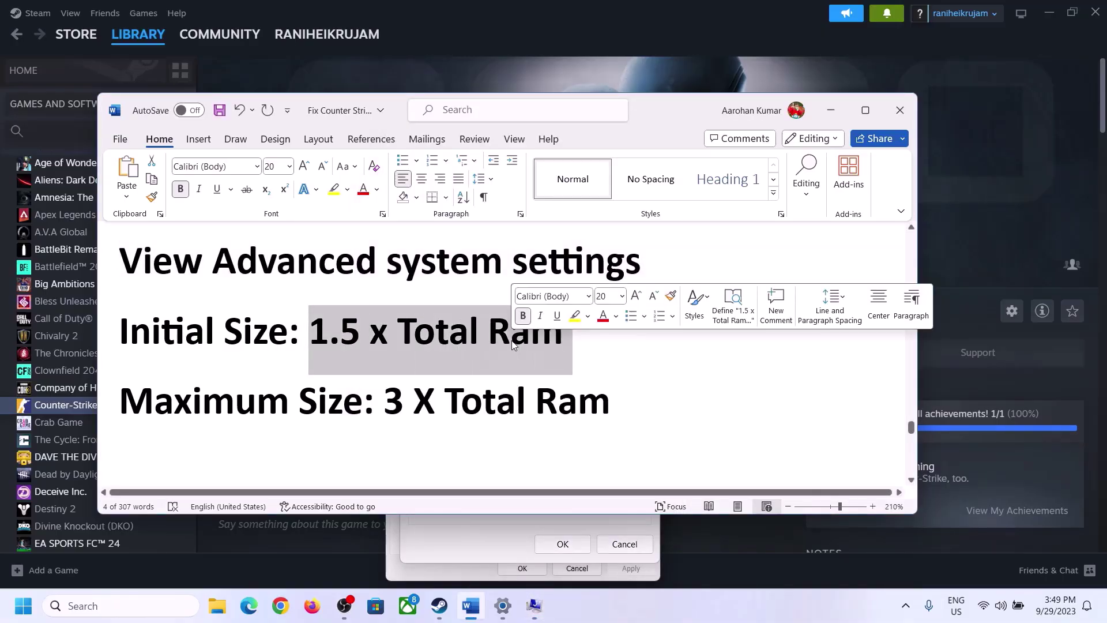